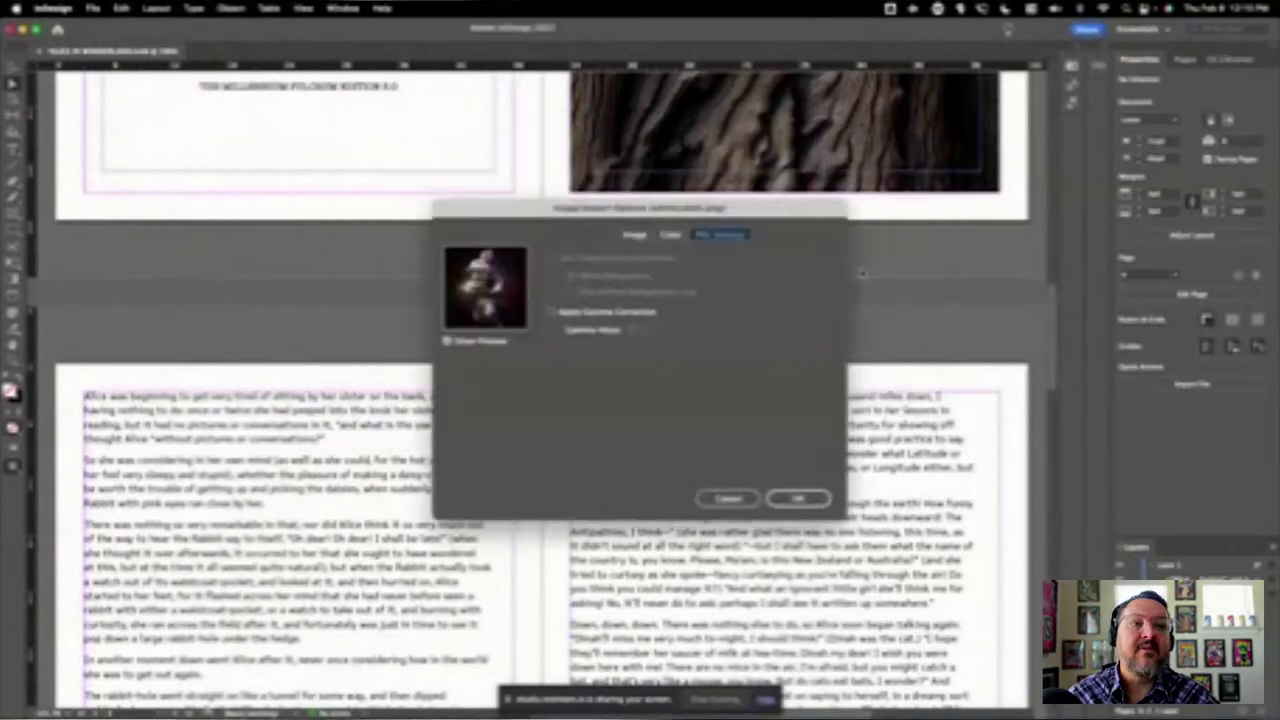
- Accept the PNG import options and place the white rabbit image over the right-hand page of the story's opening text spread
left_click(797, 498)
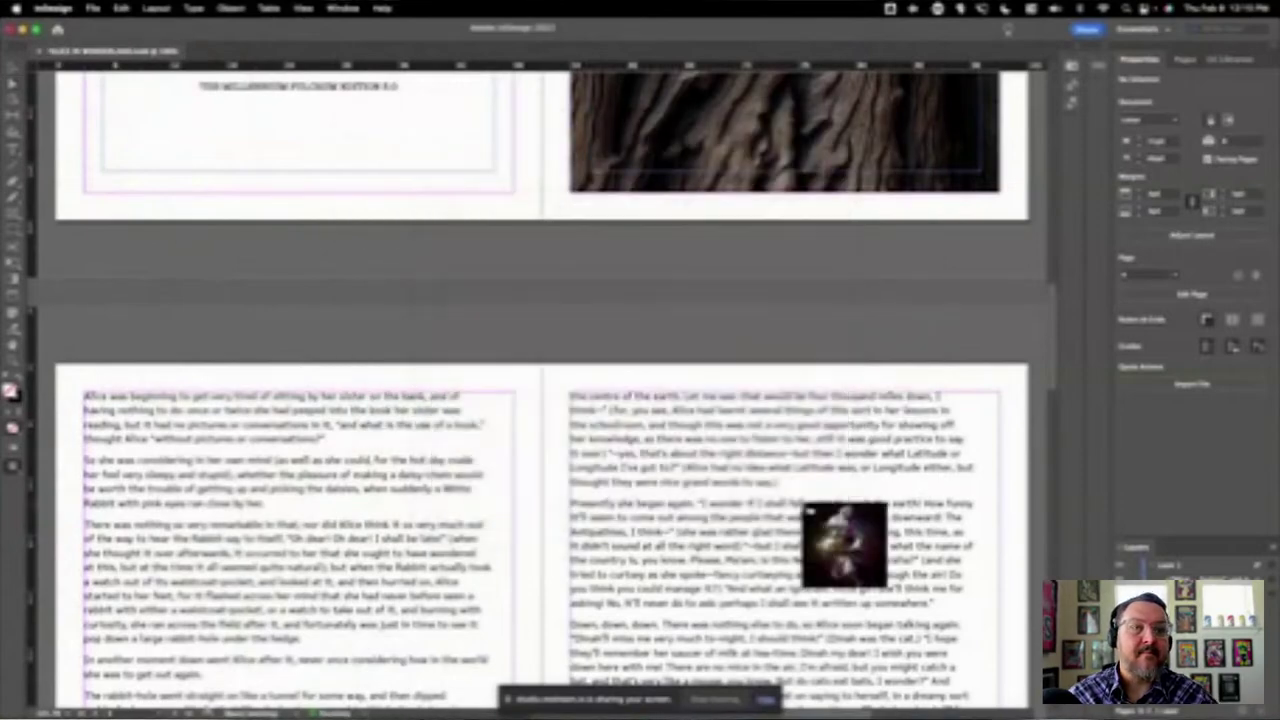
left_click(657, 470)
scroll(715, 370, "down", 10)
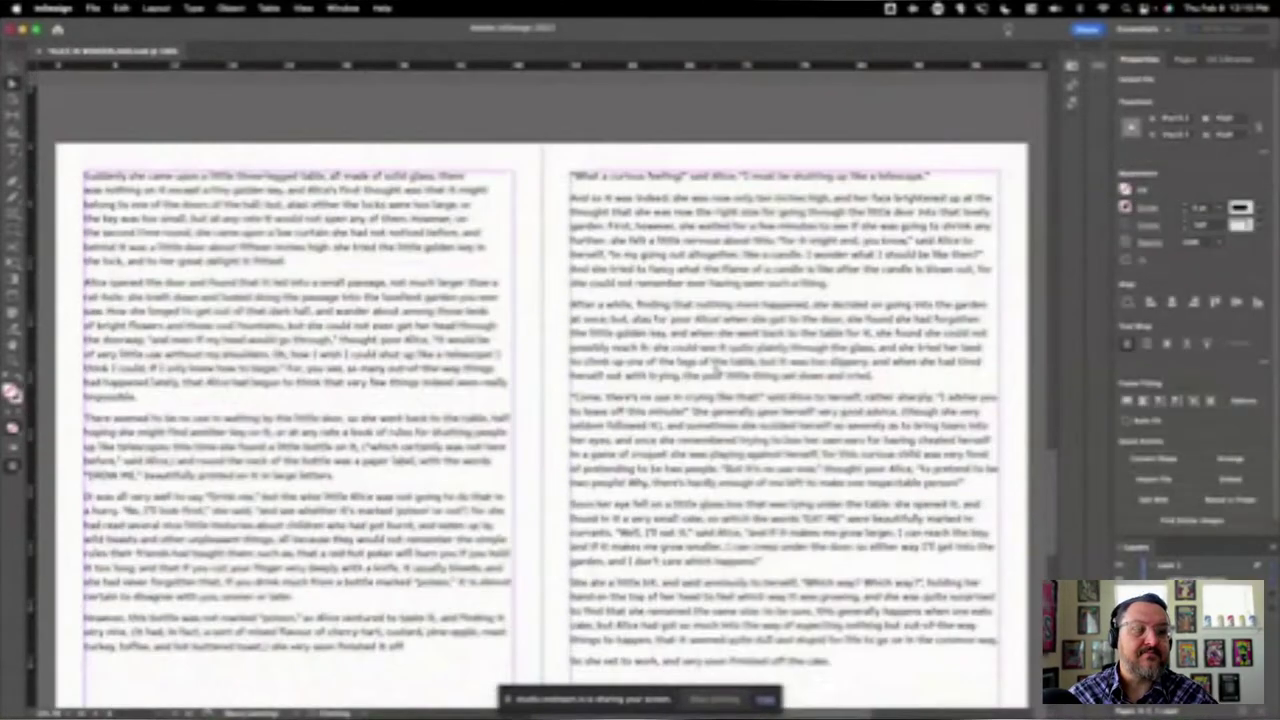
scroll(715, 370, "up", 7)
scroll(715, 370, "down", 3)
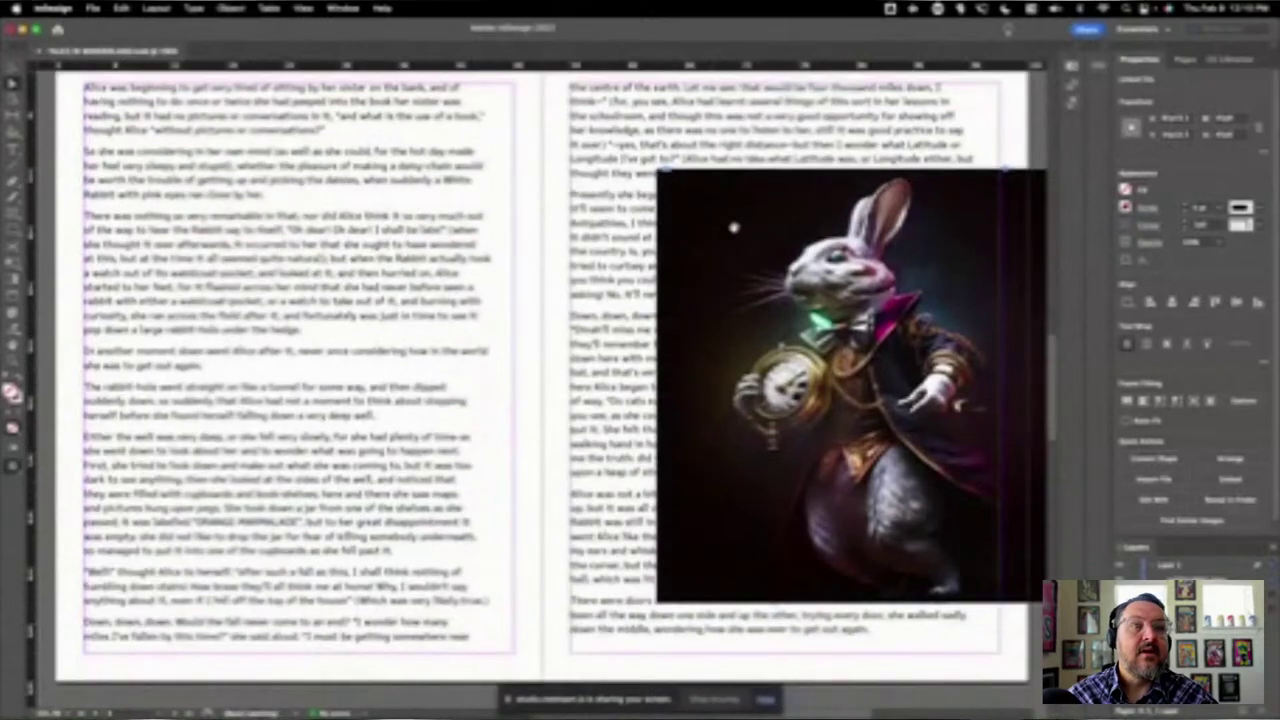
- Crop and scale down the rabbit image, and position it against the right-hand page's outer margin within the story text
left_click_drag(669, 245, 669, 245)
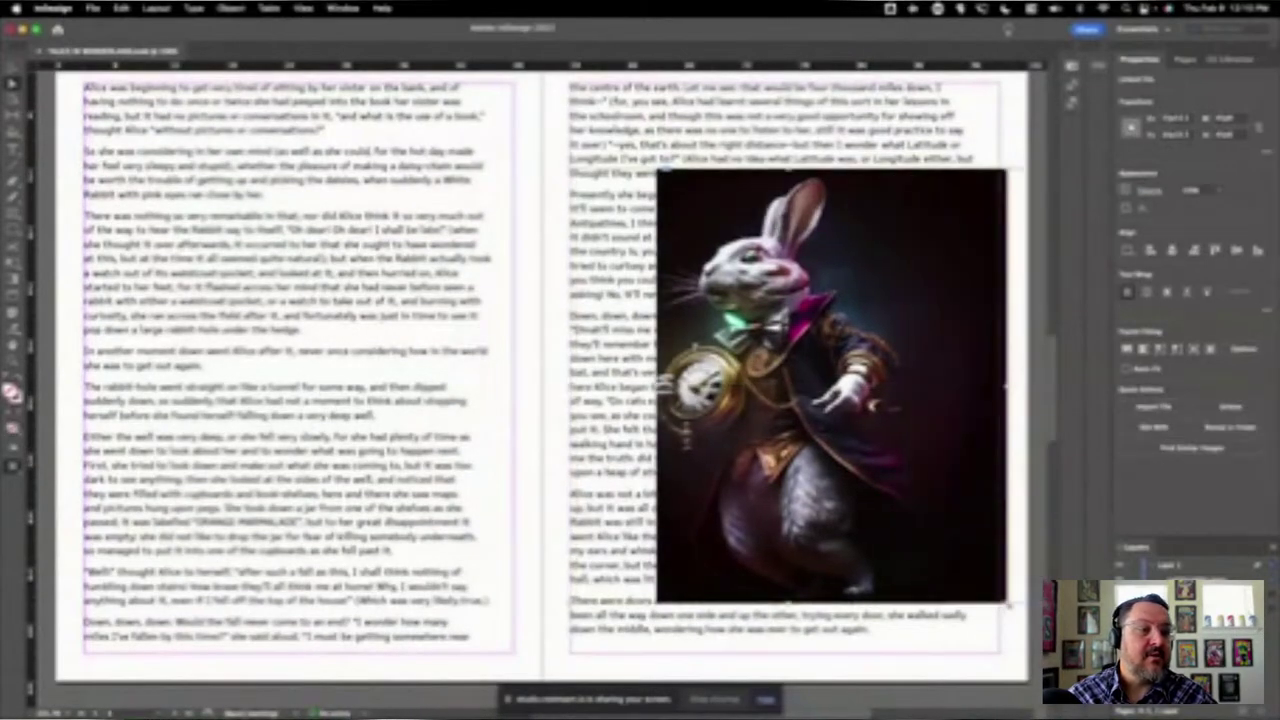
left_click_drag(1007, 603, 898, 513)
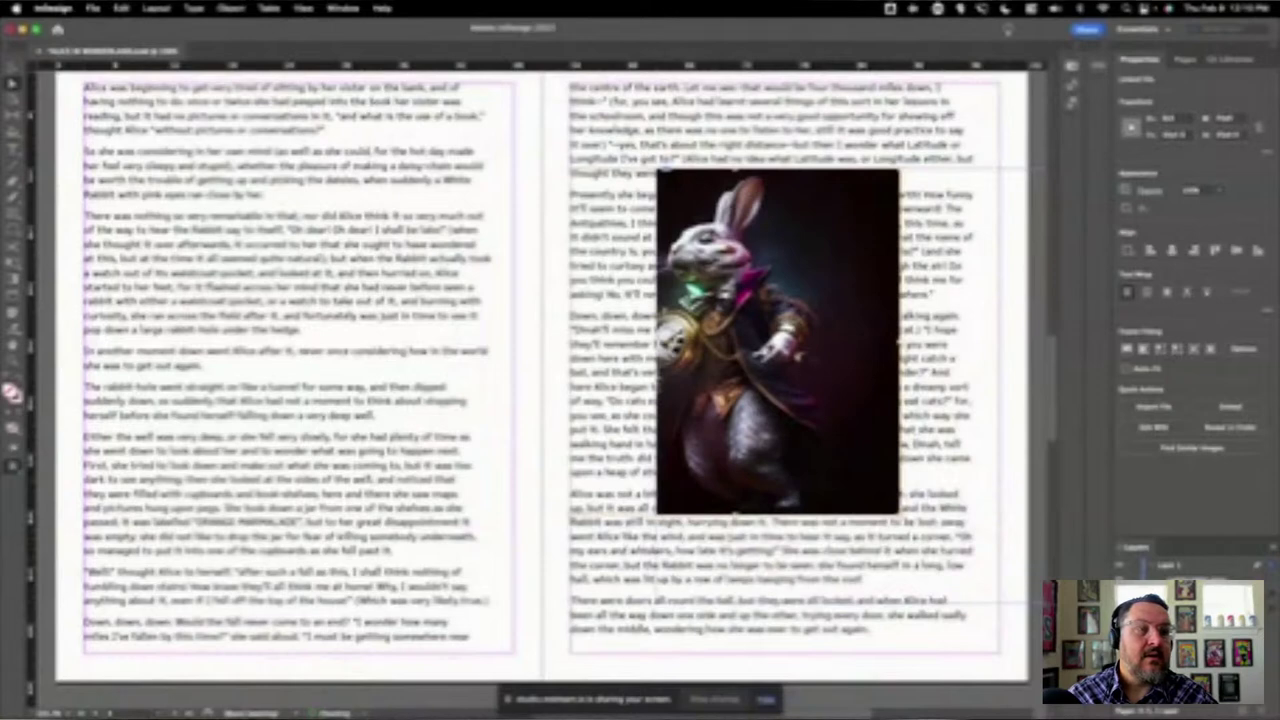
left_click_drag(790, 365, 845, 420)
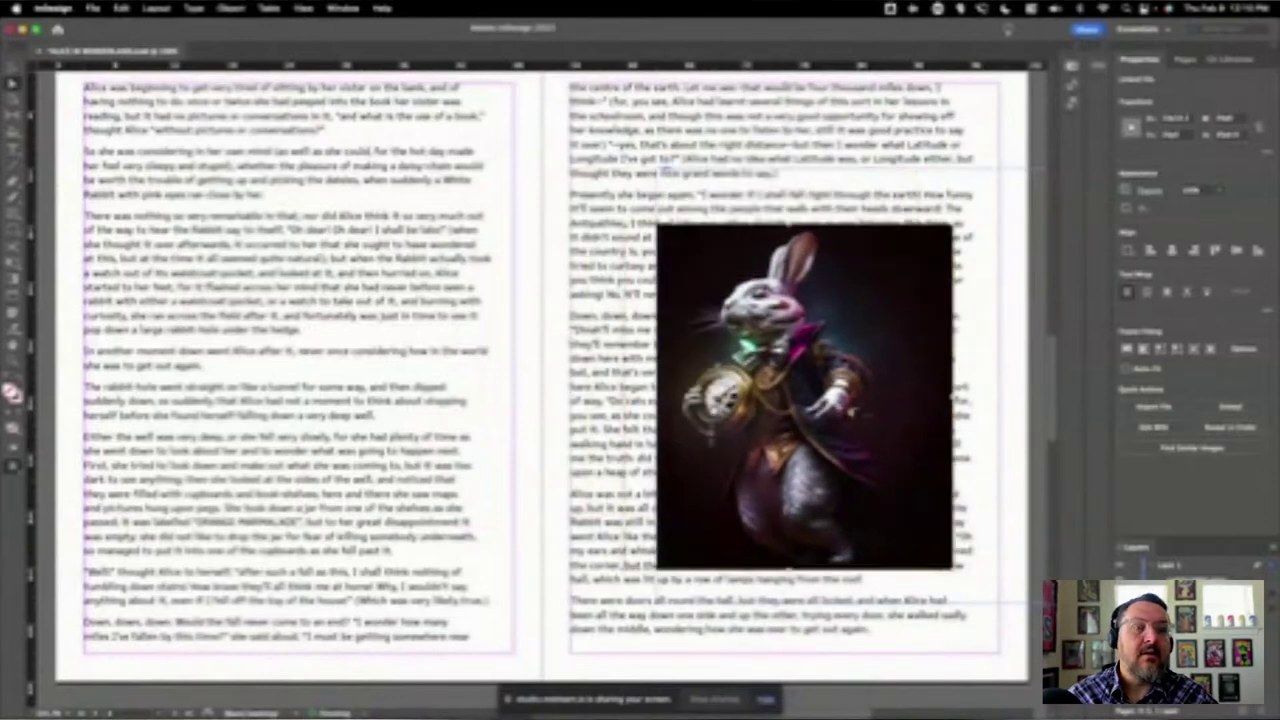
left_click_drag(952, 225, 984, 218)
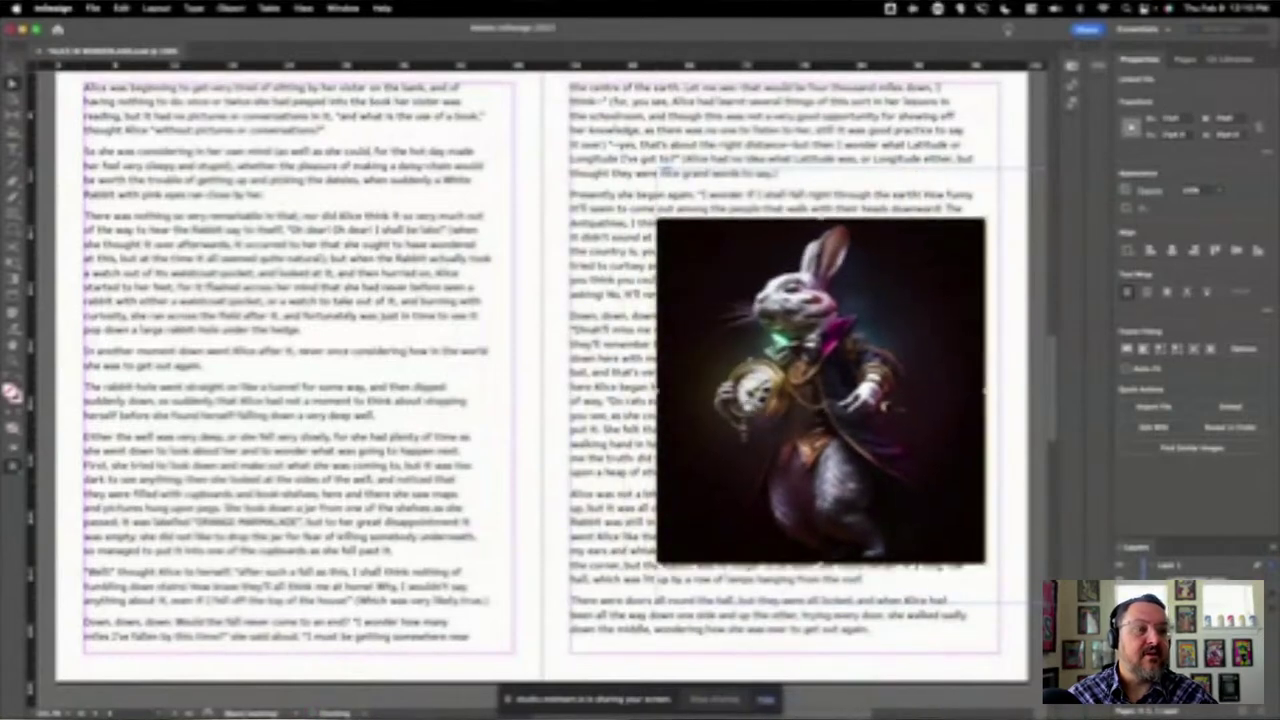
left_click_drag(746, 409, 760, 396)
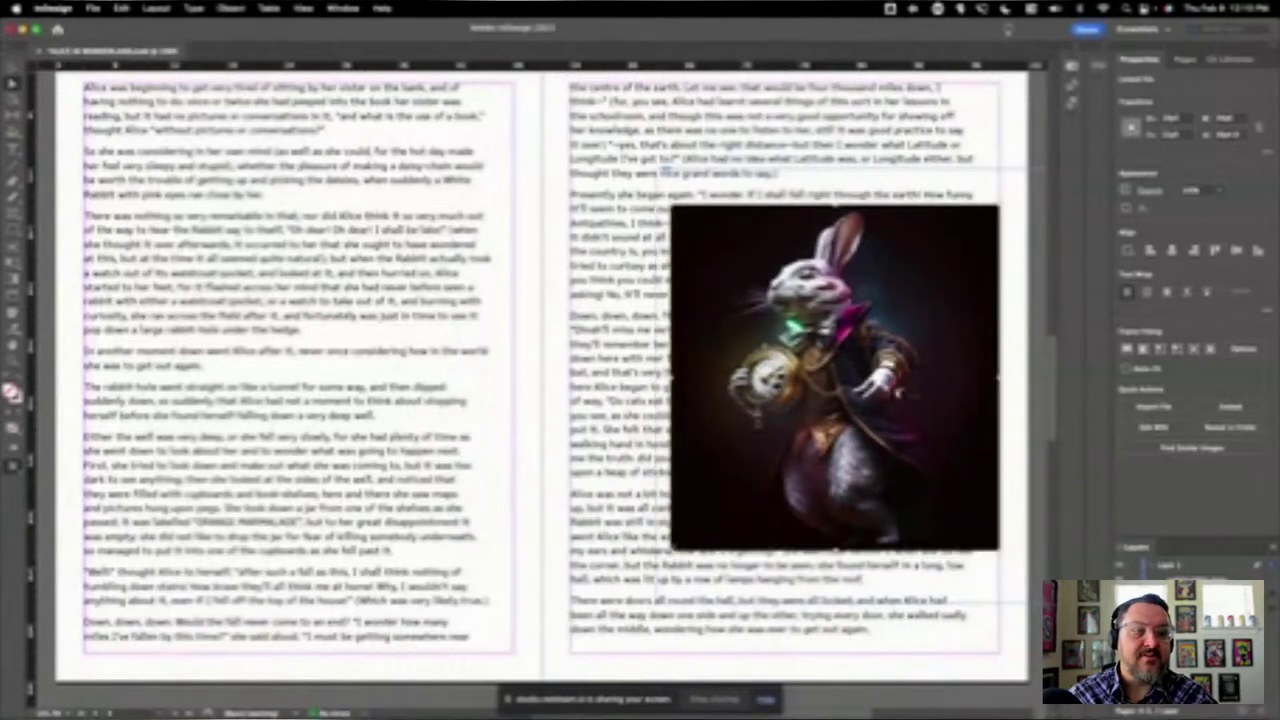
left_click_drag(672, 550, 729, 511)
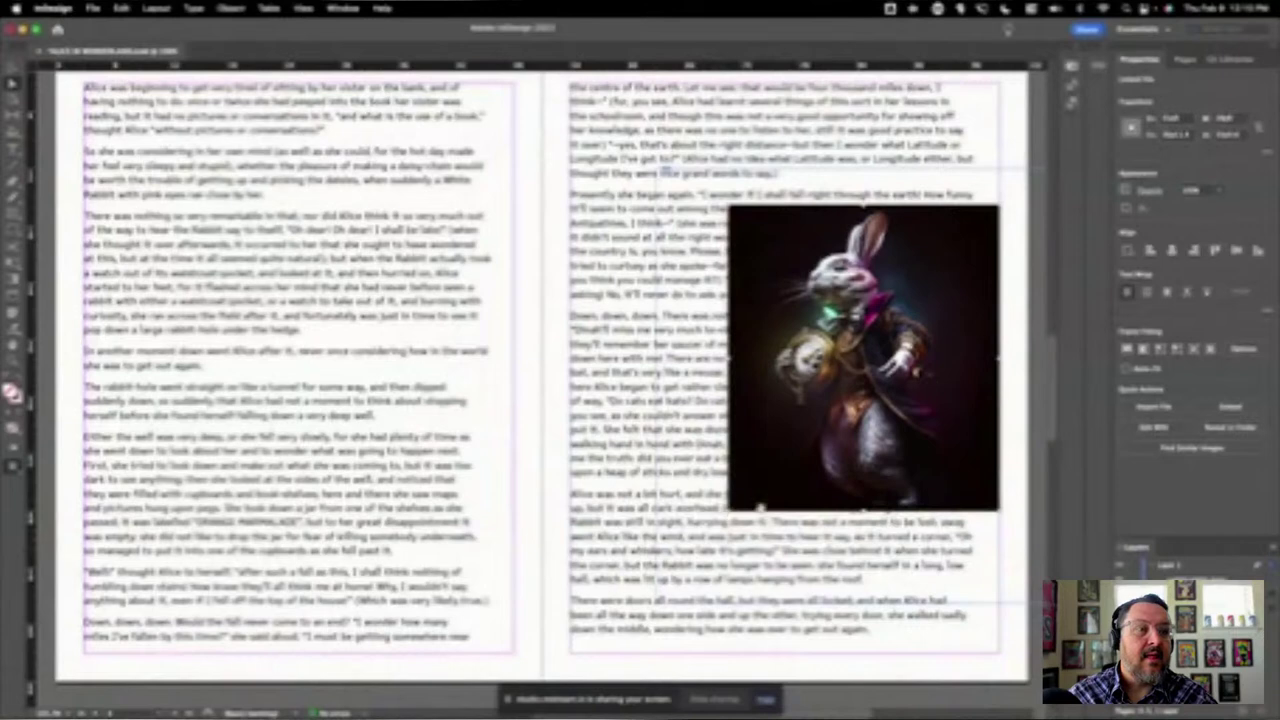
- Wrap the story text around the rabbit image's bounding box and increase the linked wrap offsets on all sides
left_click(1148, 294)
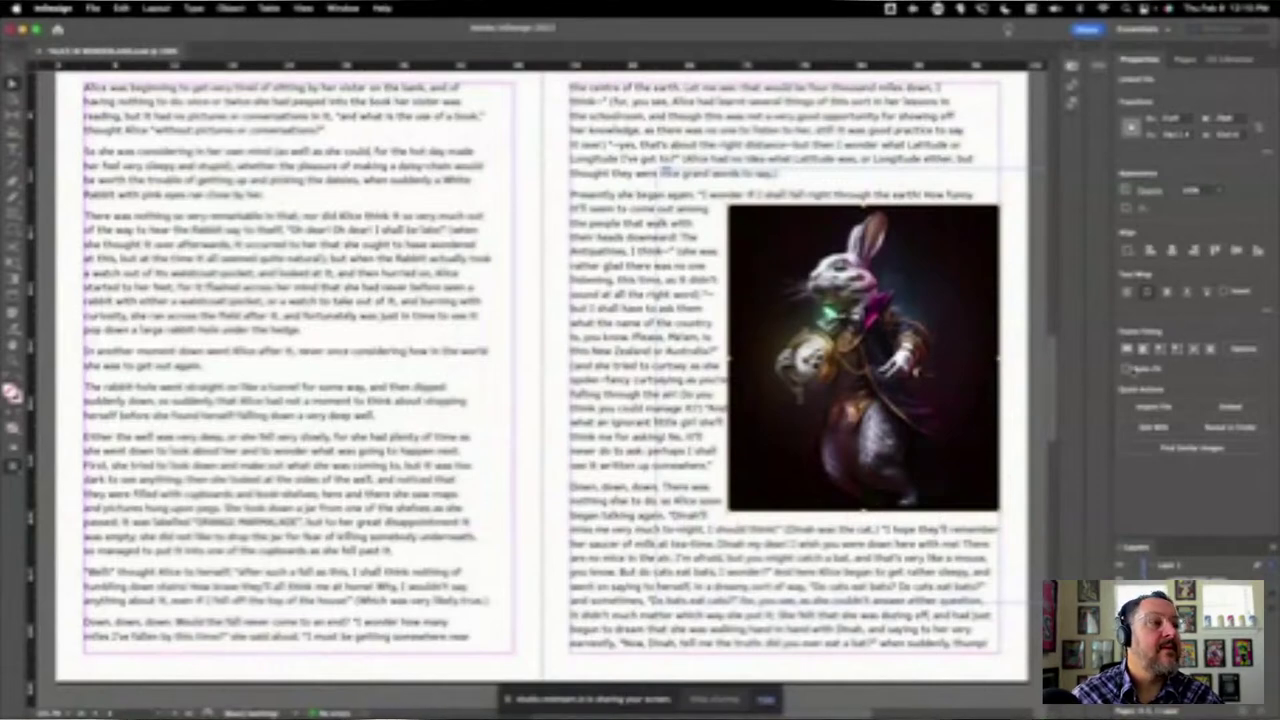
left_click(1269, 314)
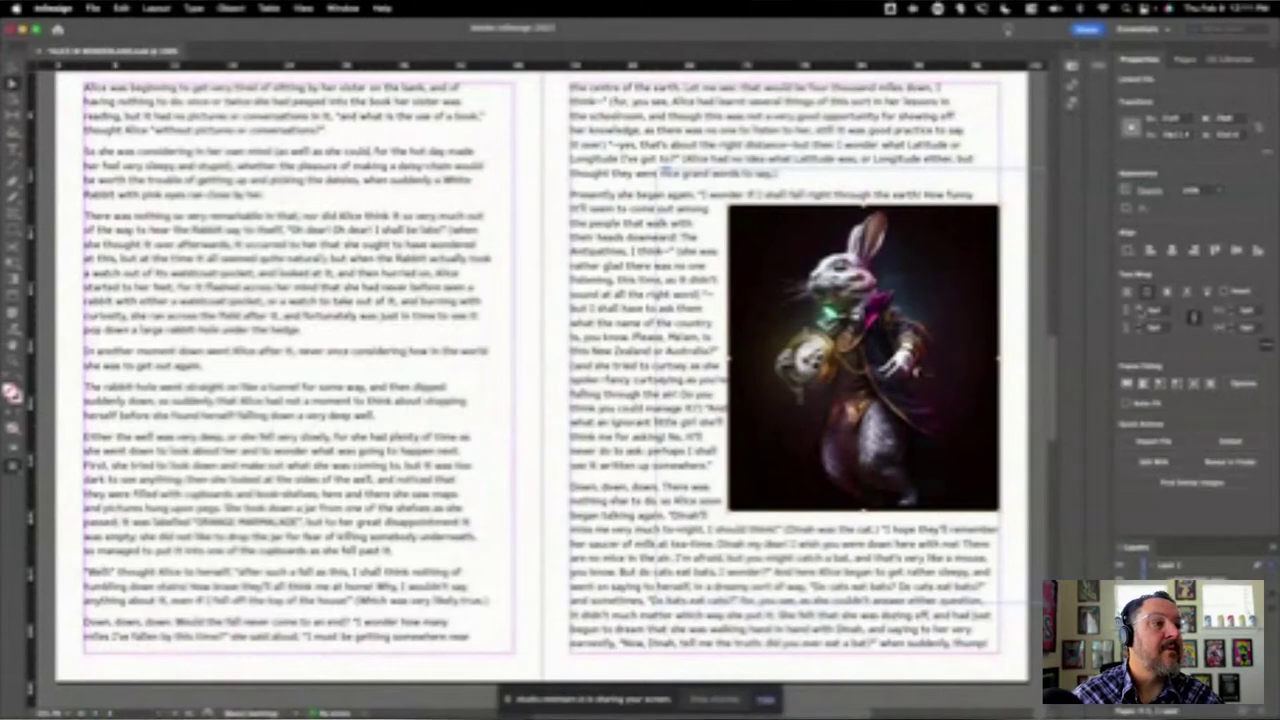
left_click(1133, 308)
left_click(1133, 308)
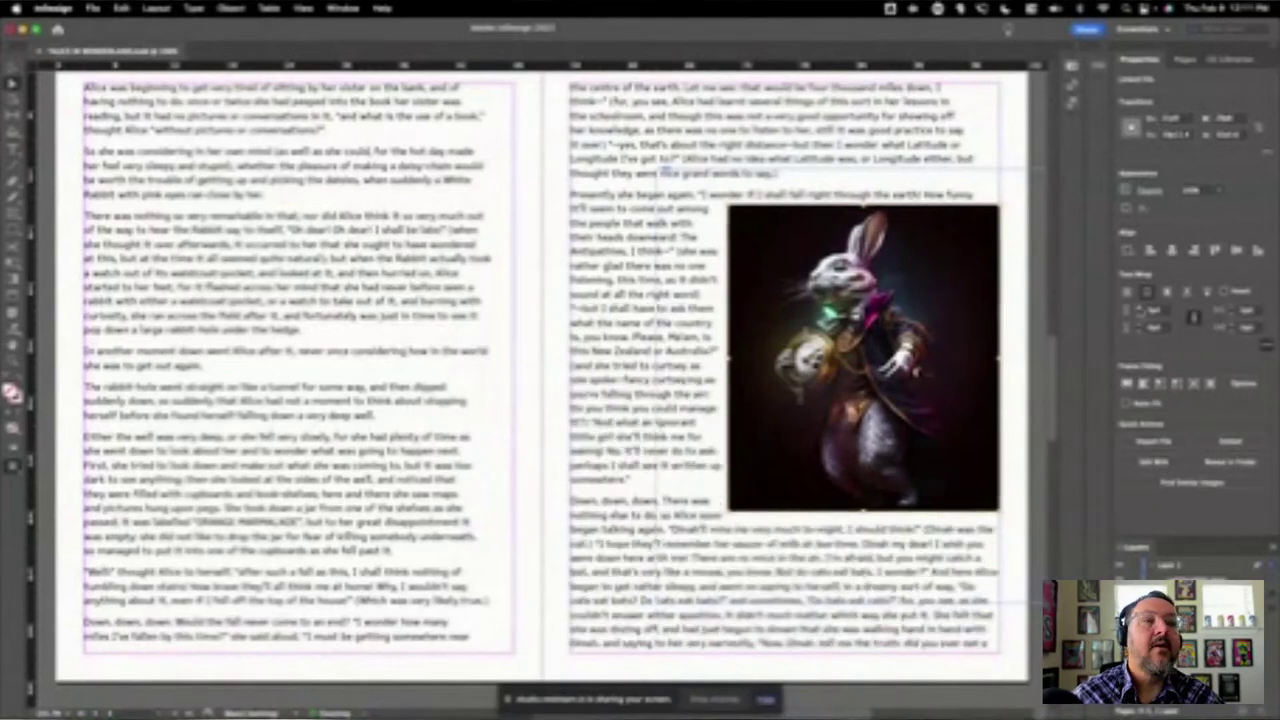
left_click(1136, 310)
left_click(1136, 310)
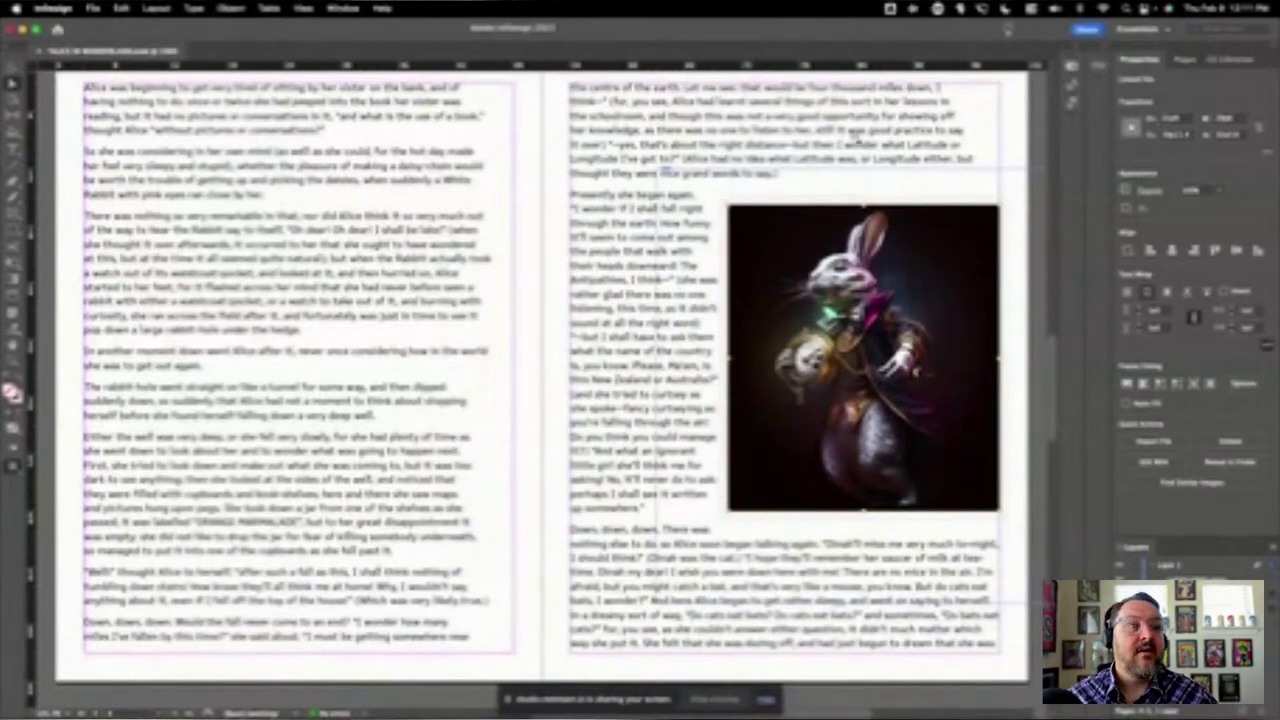
- Switch to Discord and view the upscaled neon Cheshire cat book cover image in the Midjourney Bot chat
scroll(838, 206, "up", 5)
scroll(838, 206, "up", 10)
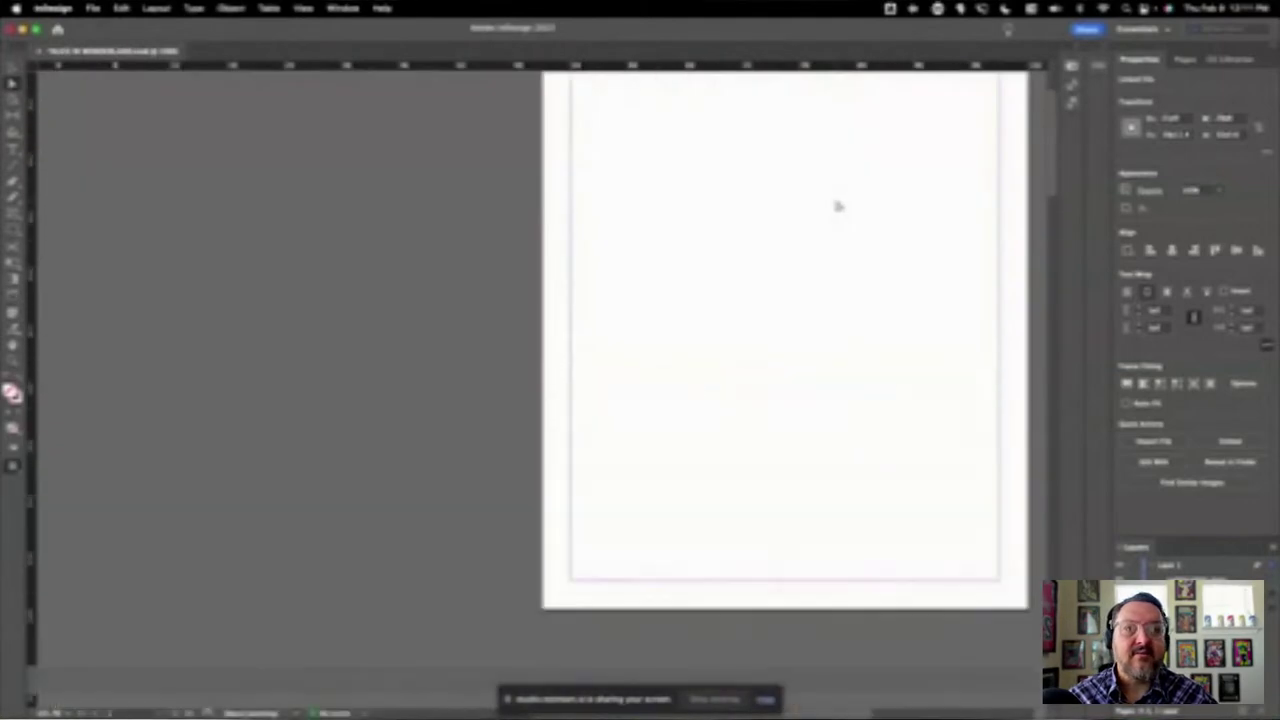
key("super+Tab")
key("super+Tab")
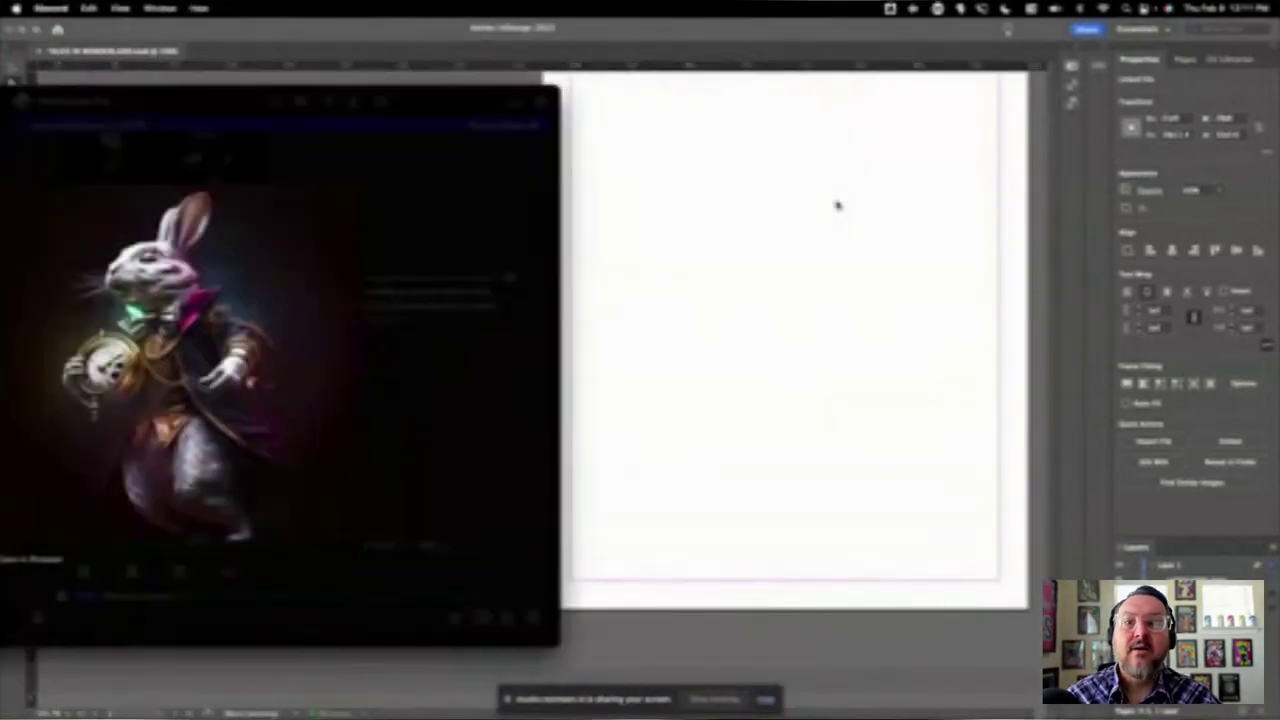
scroll(478, 185, "down", 15)
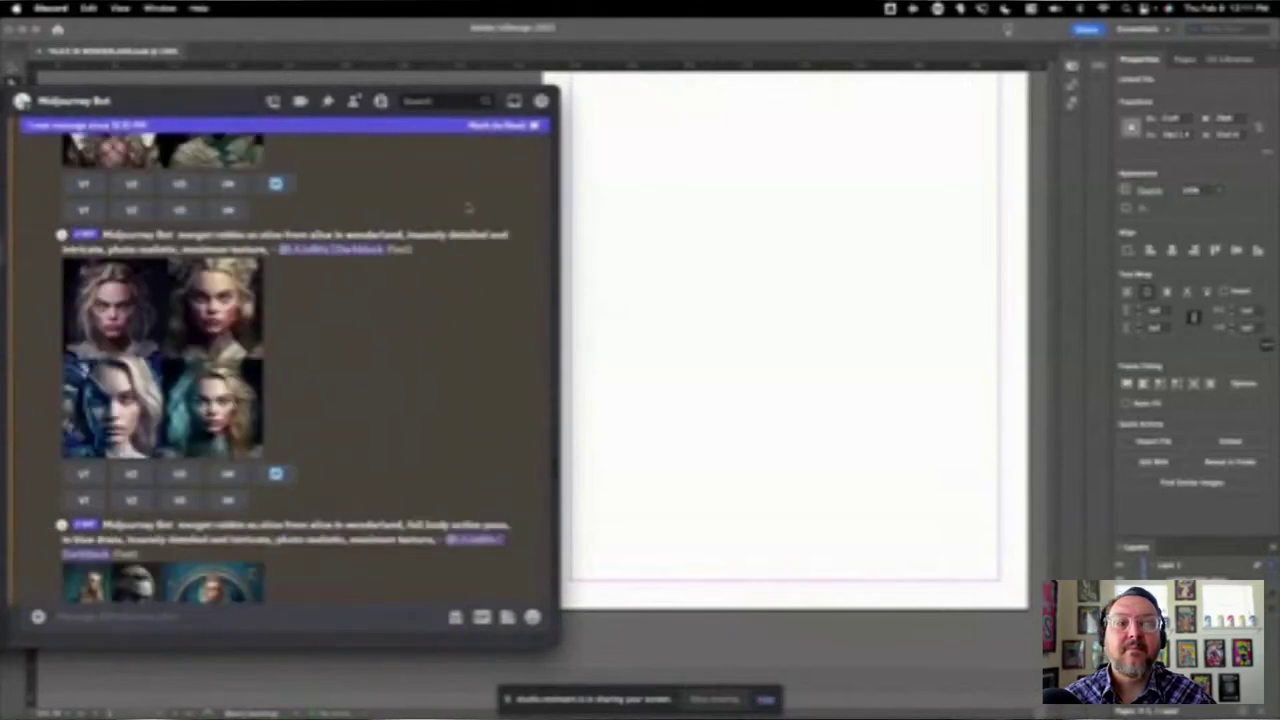
scroll(468, 206, "down", 3)
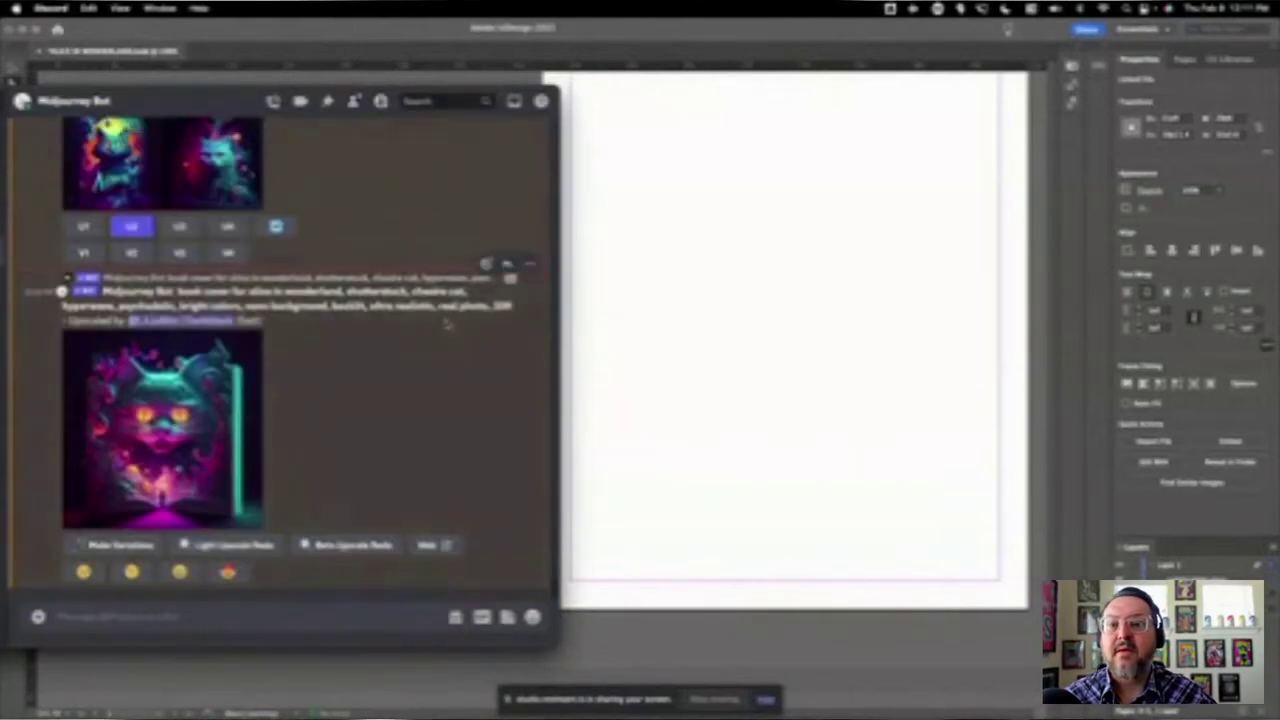
left_click(162, 430)
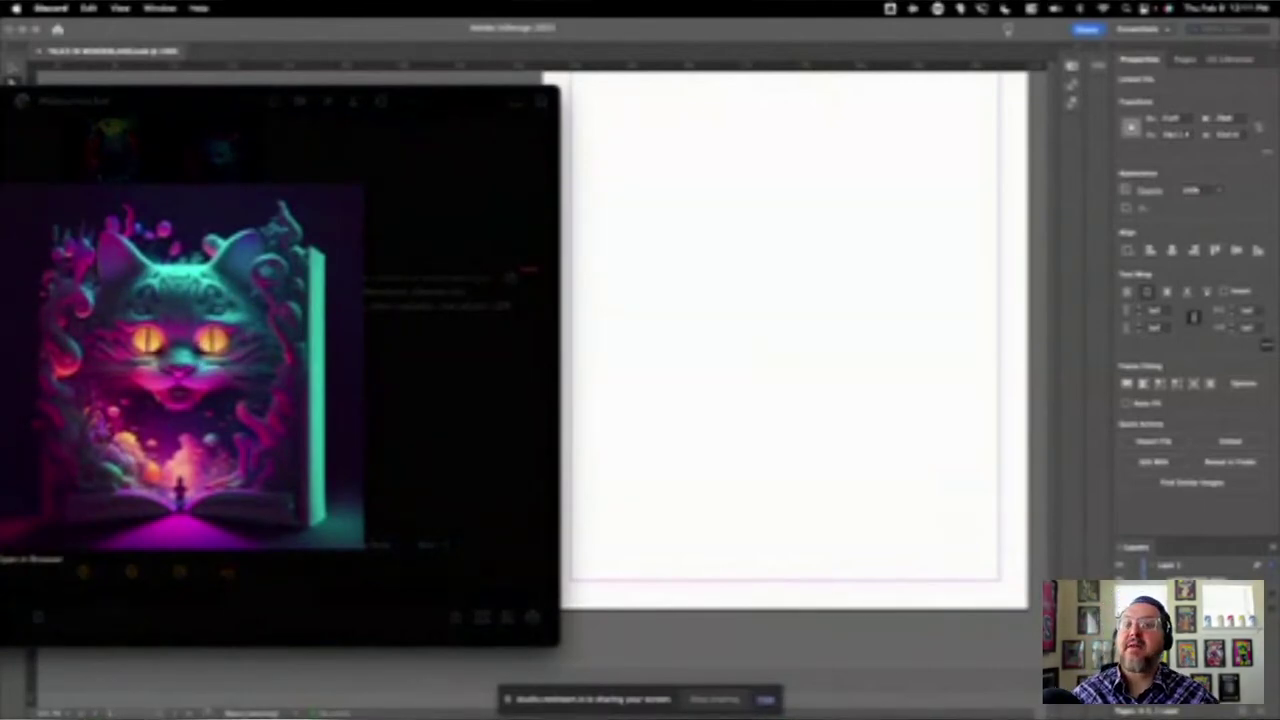
key("super+Tab")
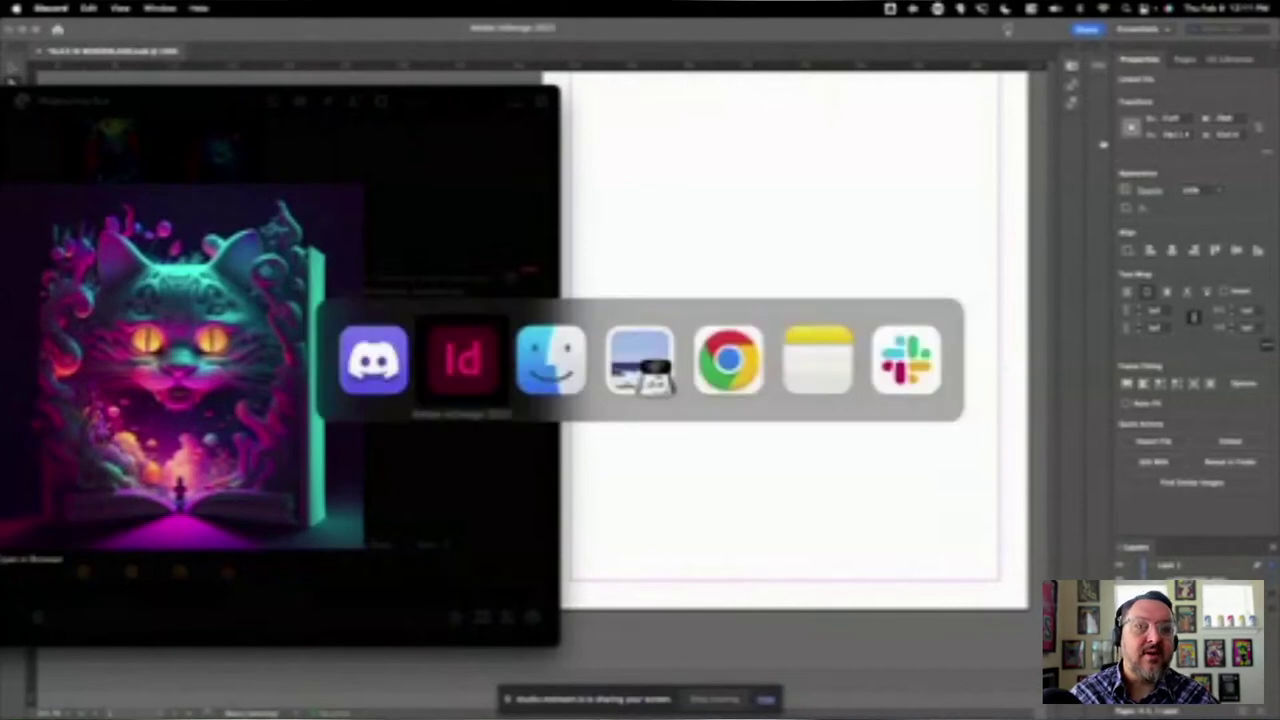
key("super+Tab")
key("super+Tab")
key("super+Tab")
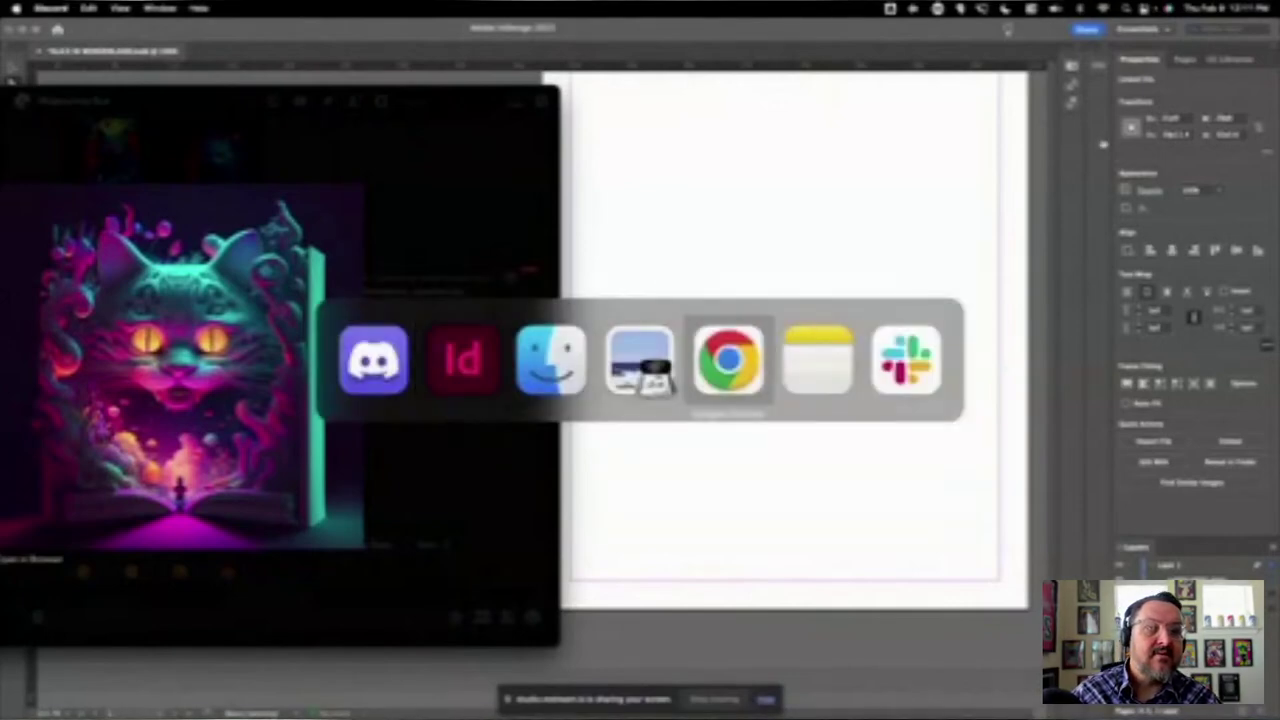
key("super+shift+Tab")
key("super+shift+Tab")
key("super+shift+Tab")
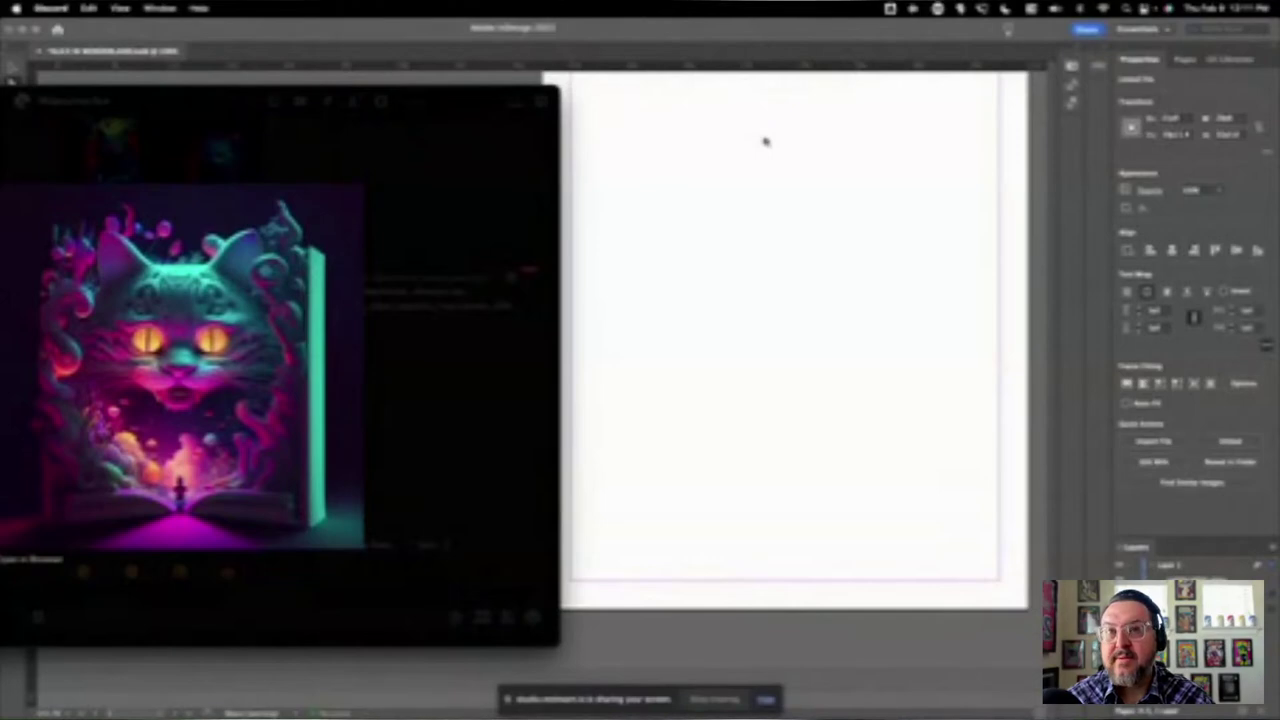
- Find Photoshop with Spotlight and launch it
key("super+space")
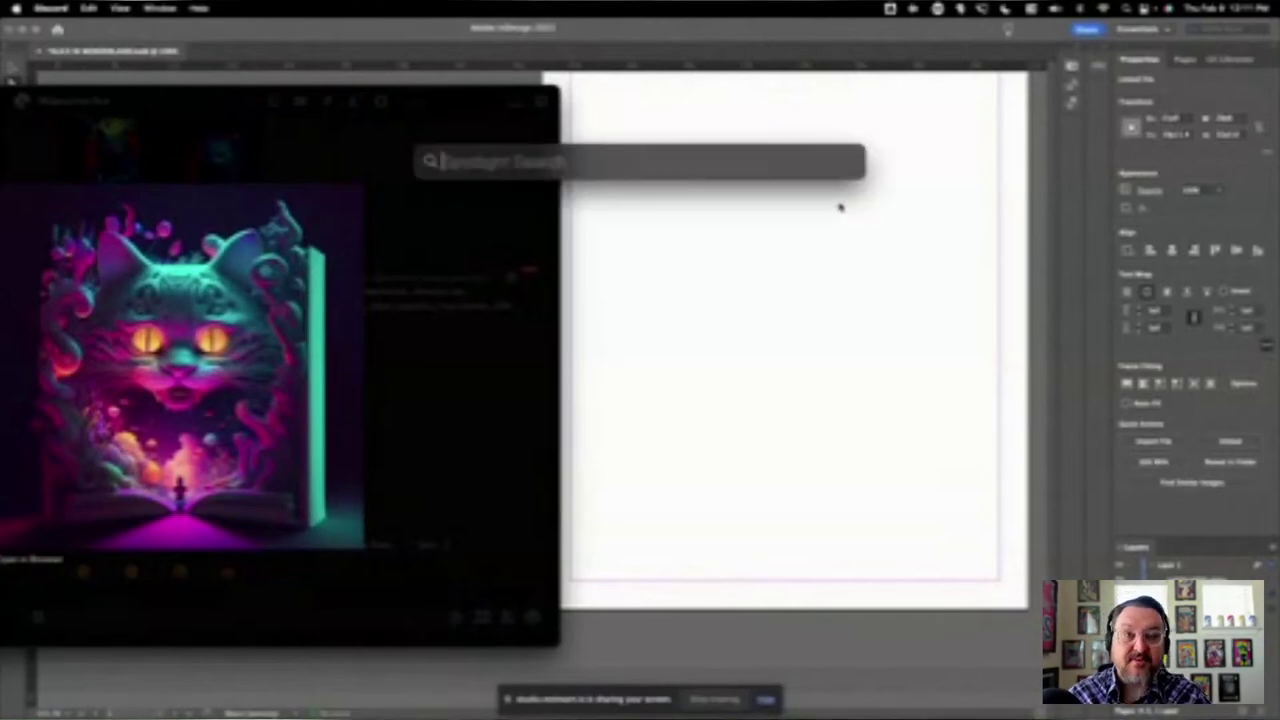
type("photoshop")
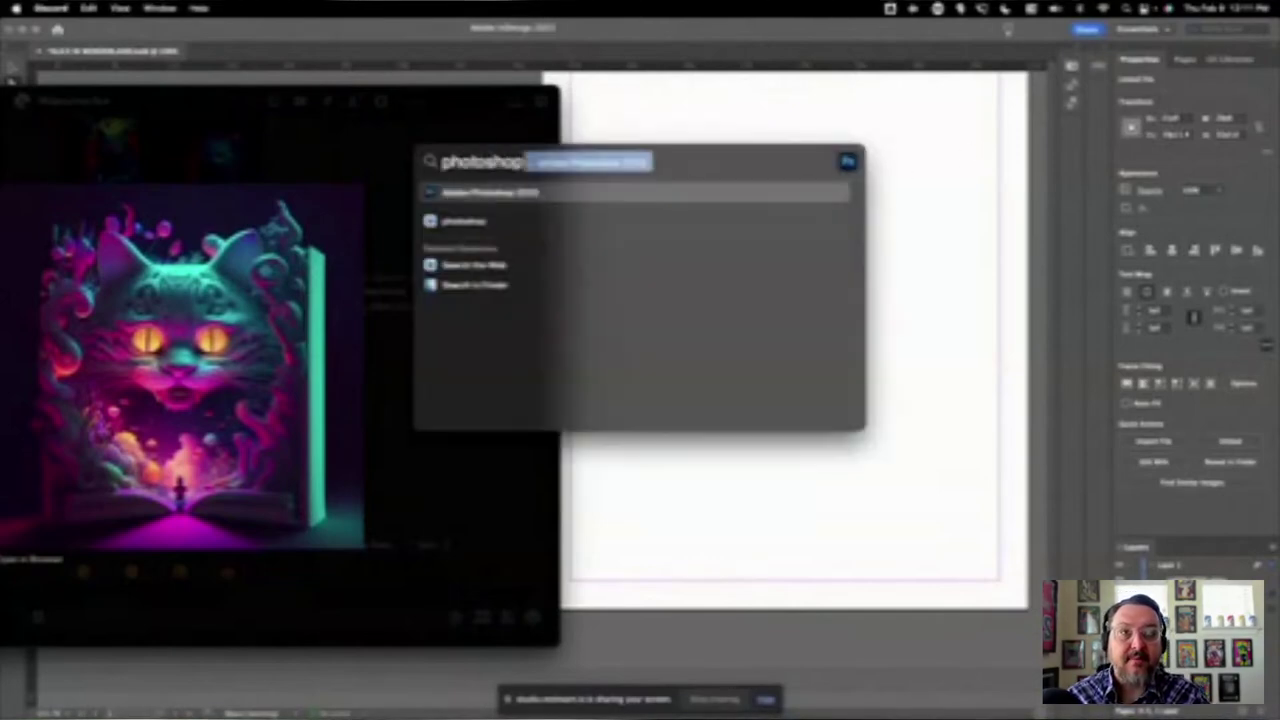
key("Return")
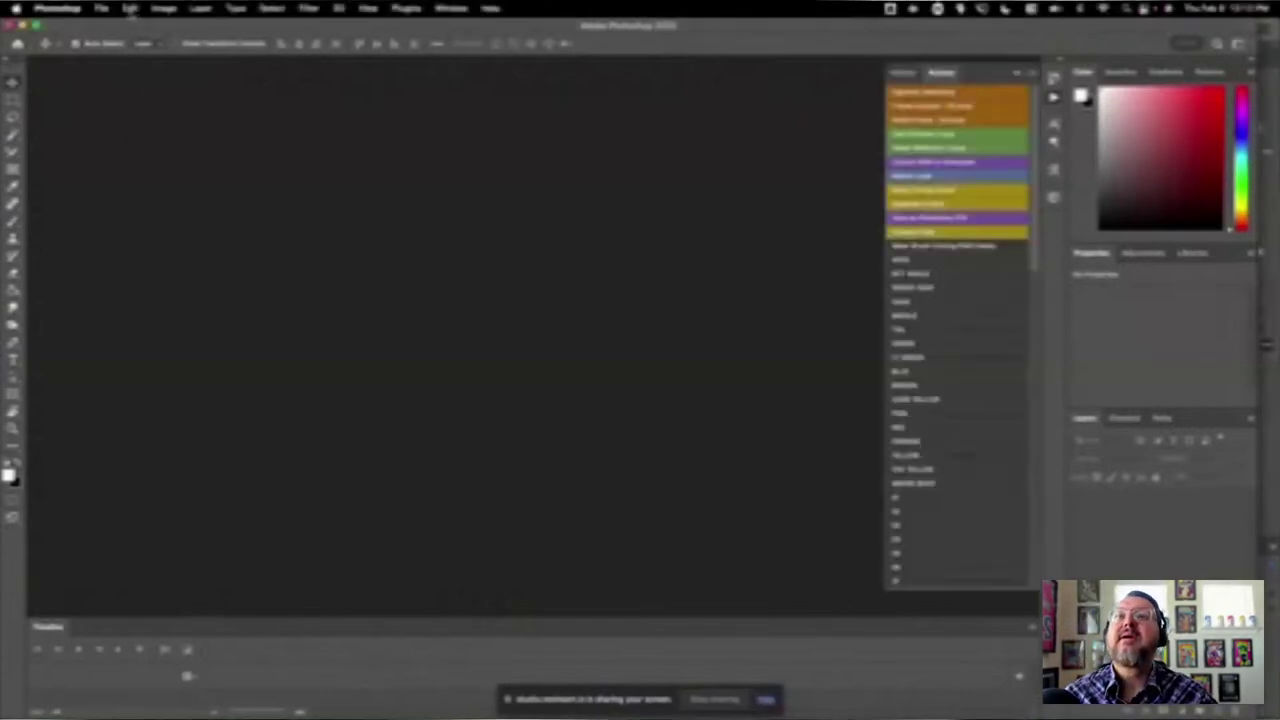
- Open the neon Cheshire cat book cover PNG from the Desktop folder
left_click(101, 8)
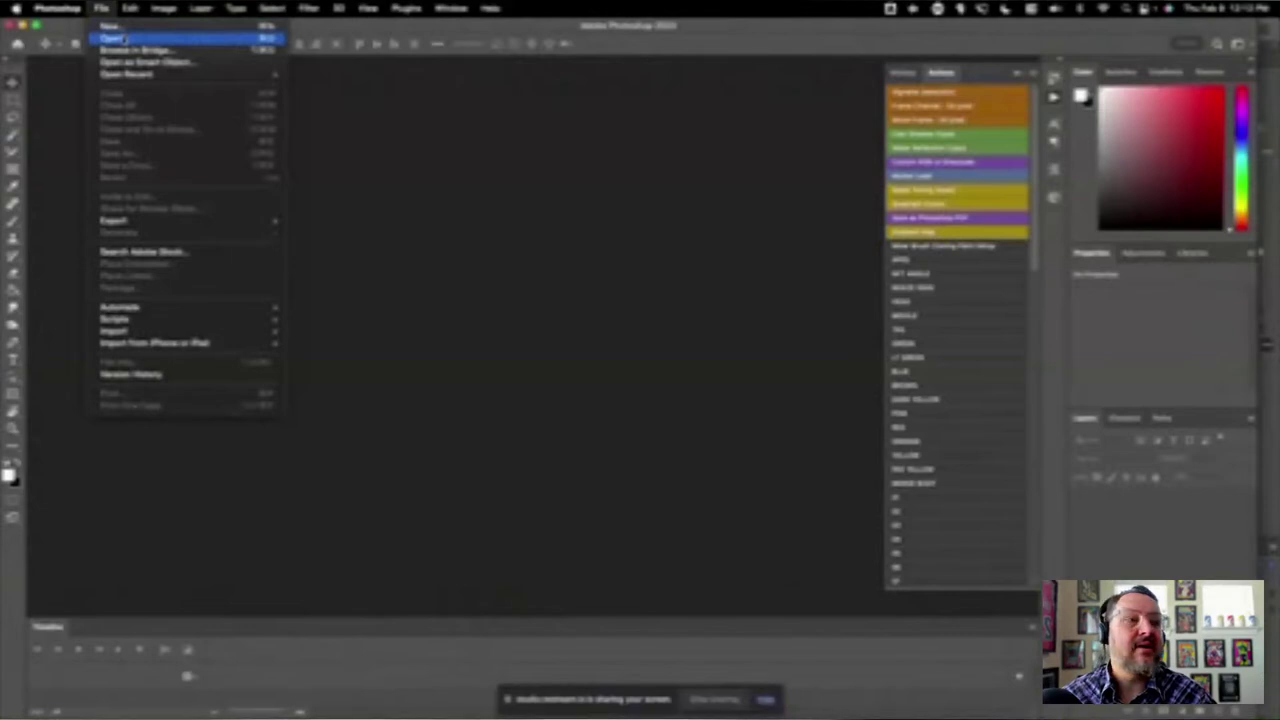
left_click(120, 38)
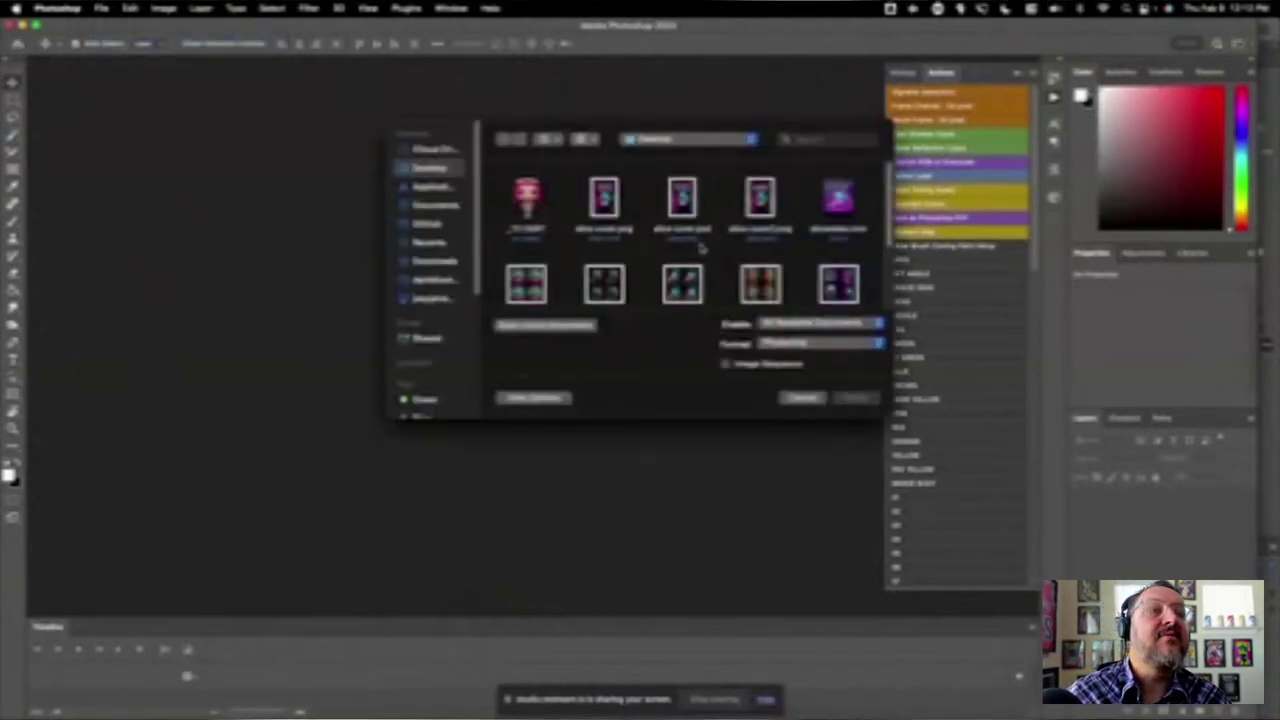
scroll(700, 248, "down", 10)
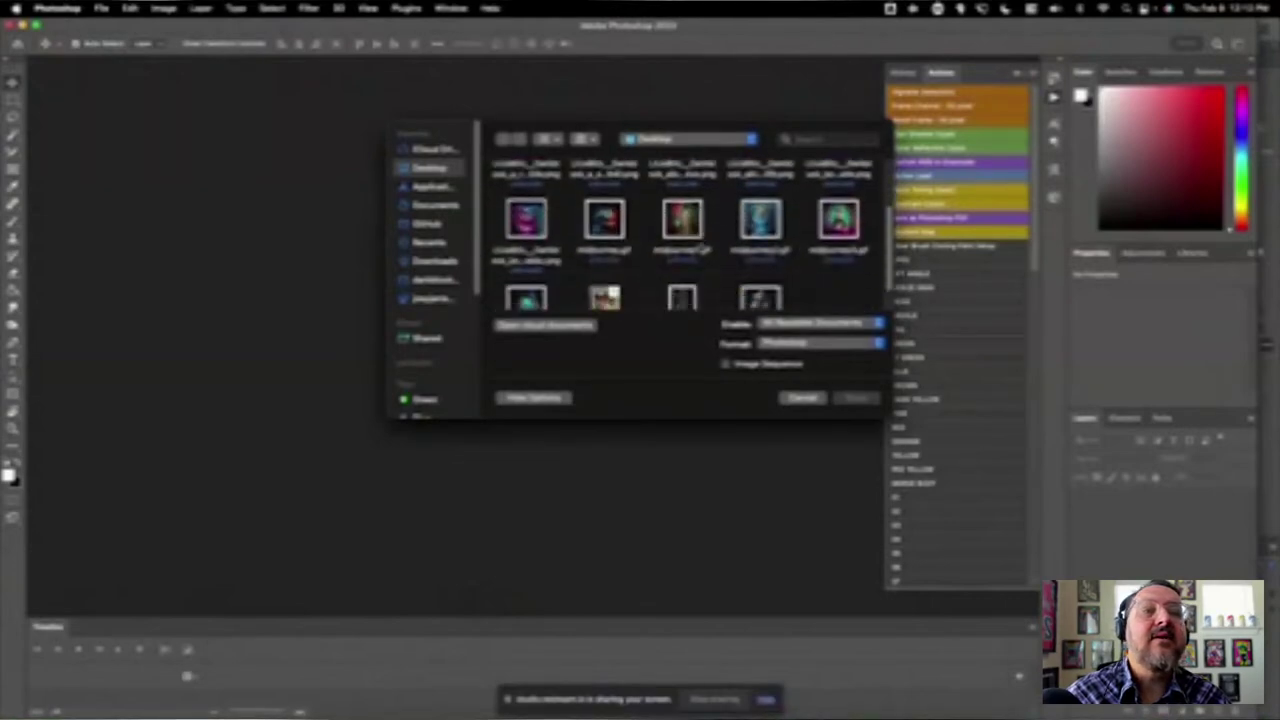
left_click(535, 190)
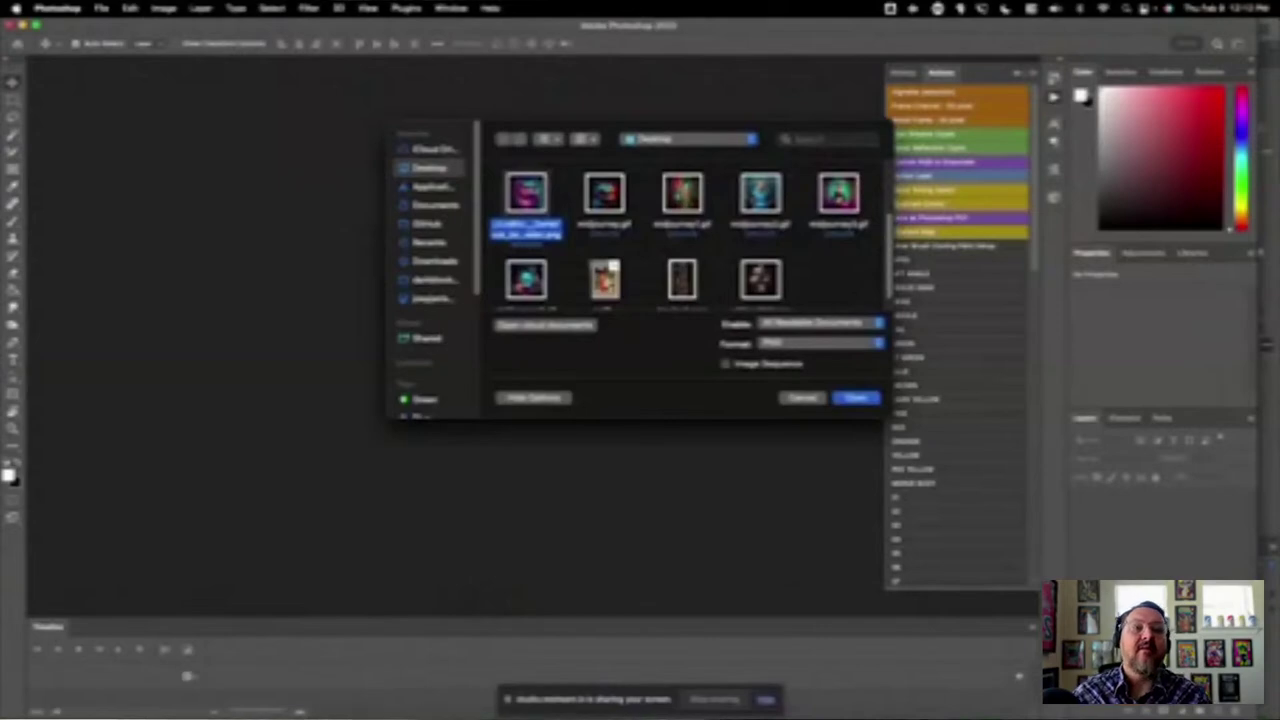
key("Return")
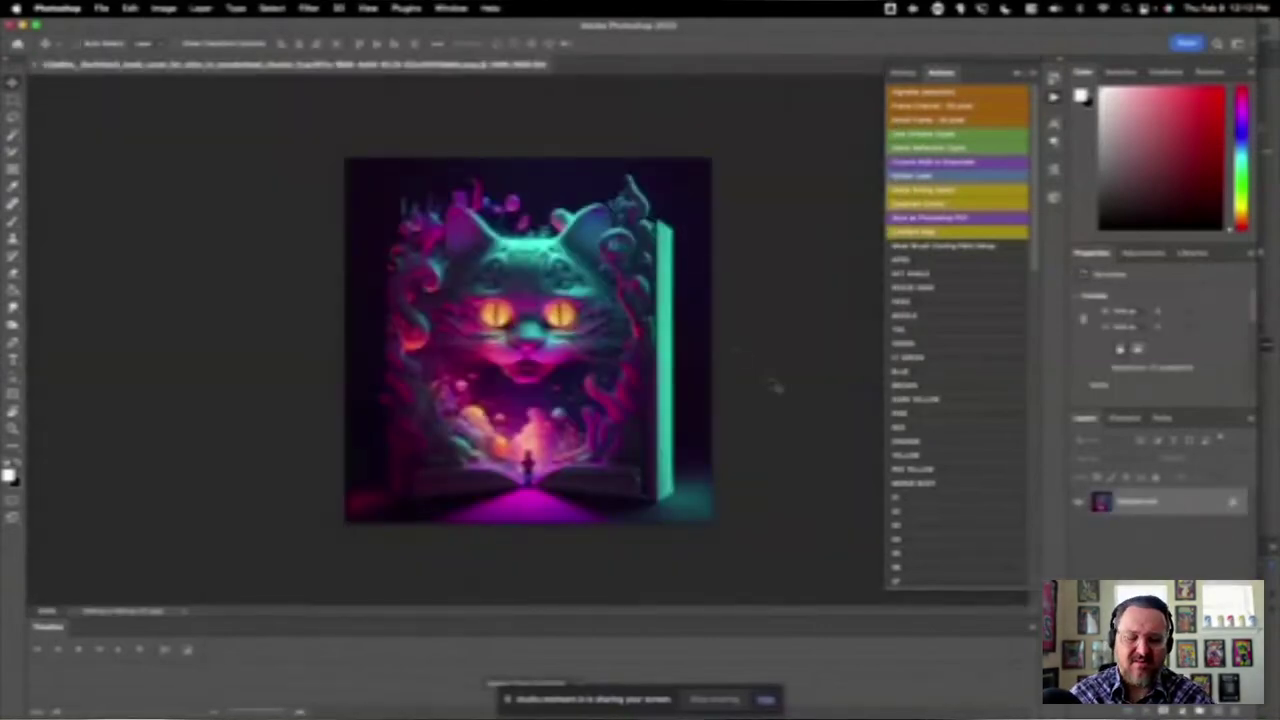
key("super+plus")
key("super+minus")
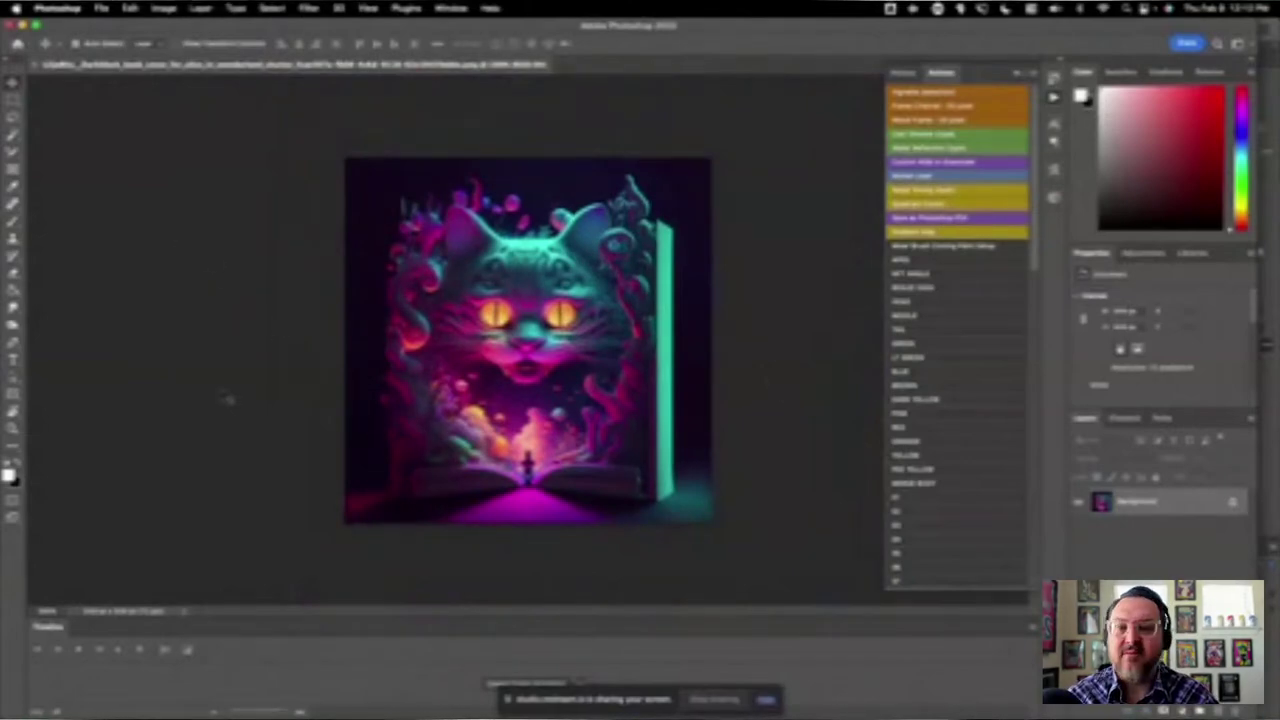
- Add a text layer reading "ALICE IN" over the cat's forehead
key("t")
left_click(452, 268)
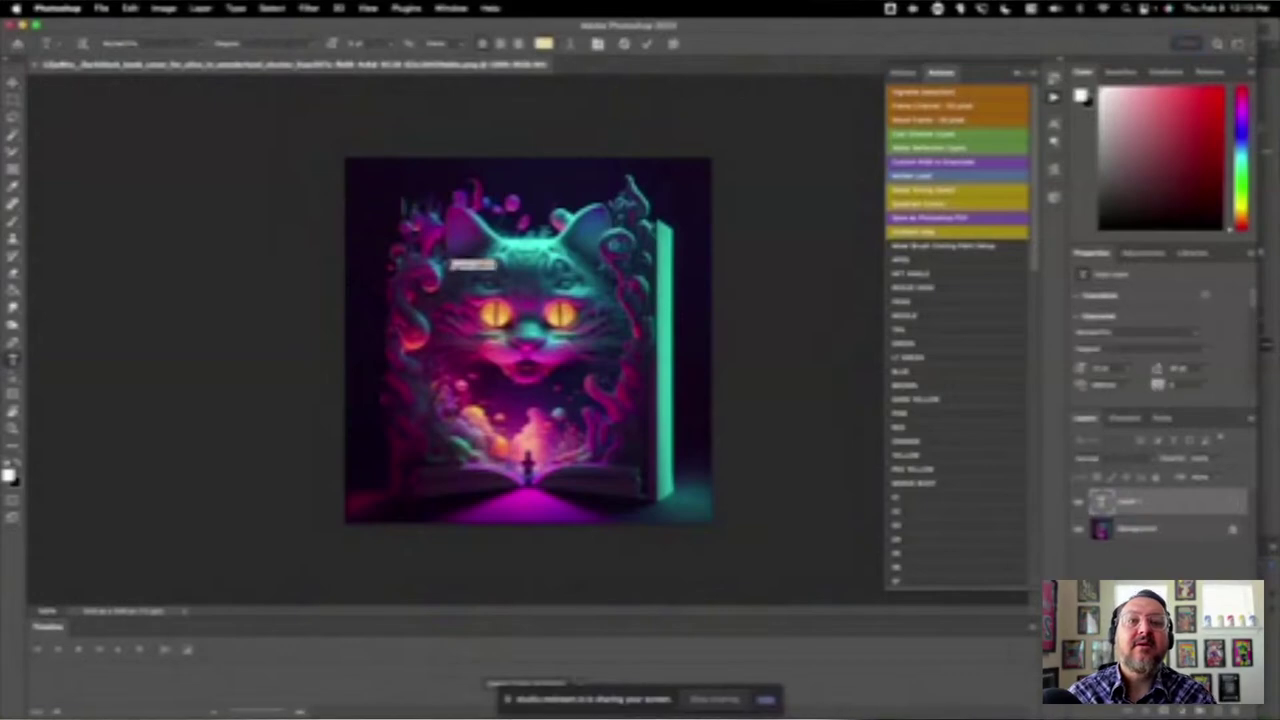
key("BackSpace")
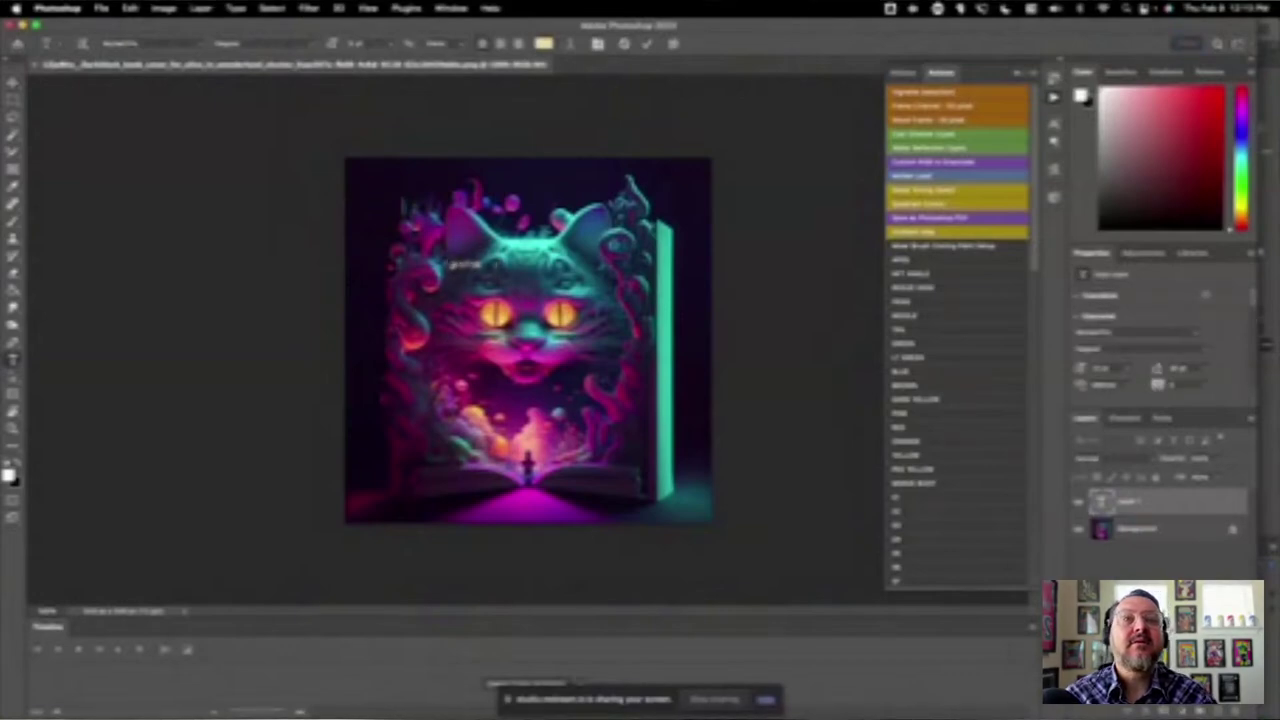
left_click(645, 45)
- Add a separate text layer reading "WONDERLAND" beside the cat's mouth, above the open book
left_click(440, 372)
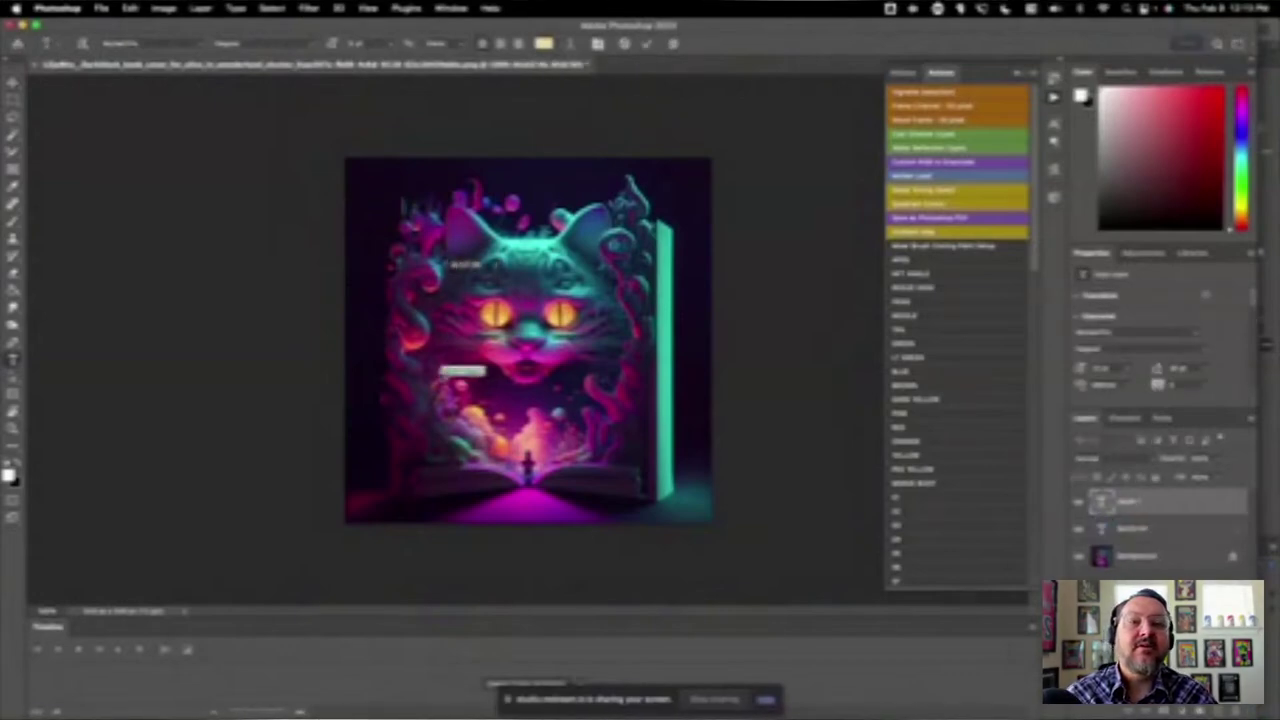
key("BackSpace")
type("WONDERLAND")
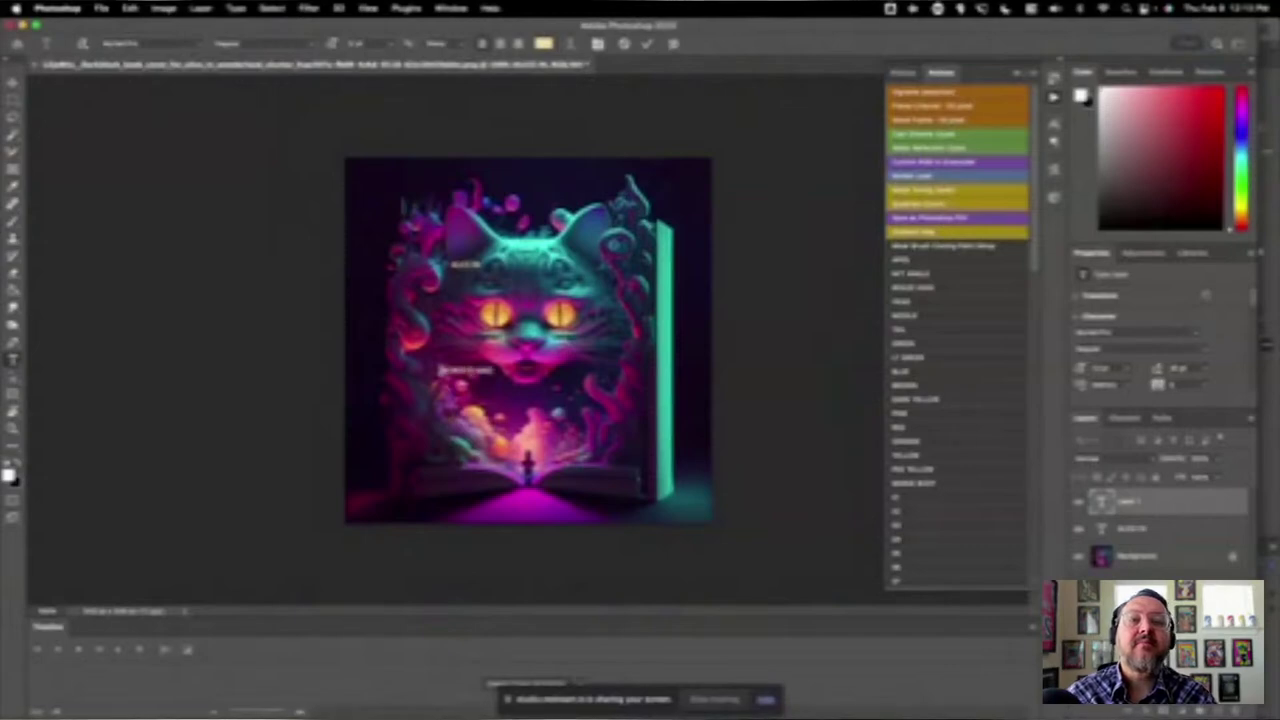
left_click(645, 45)
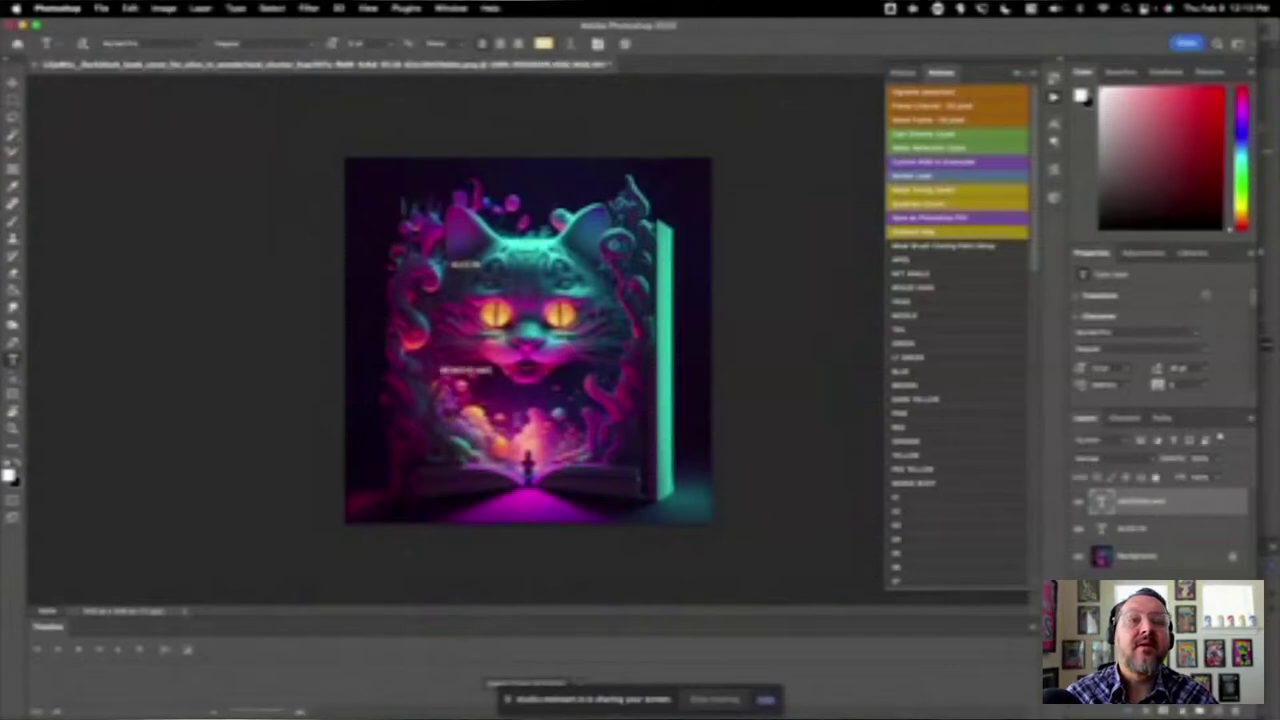
- Add a text layer reading "by Lewis Ca" over the glowing scene above the open book
left_click(514, 424)
key("BackSpace")
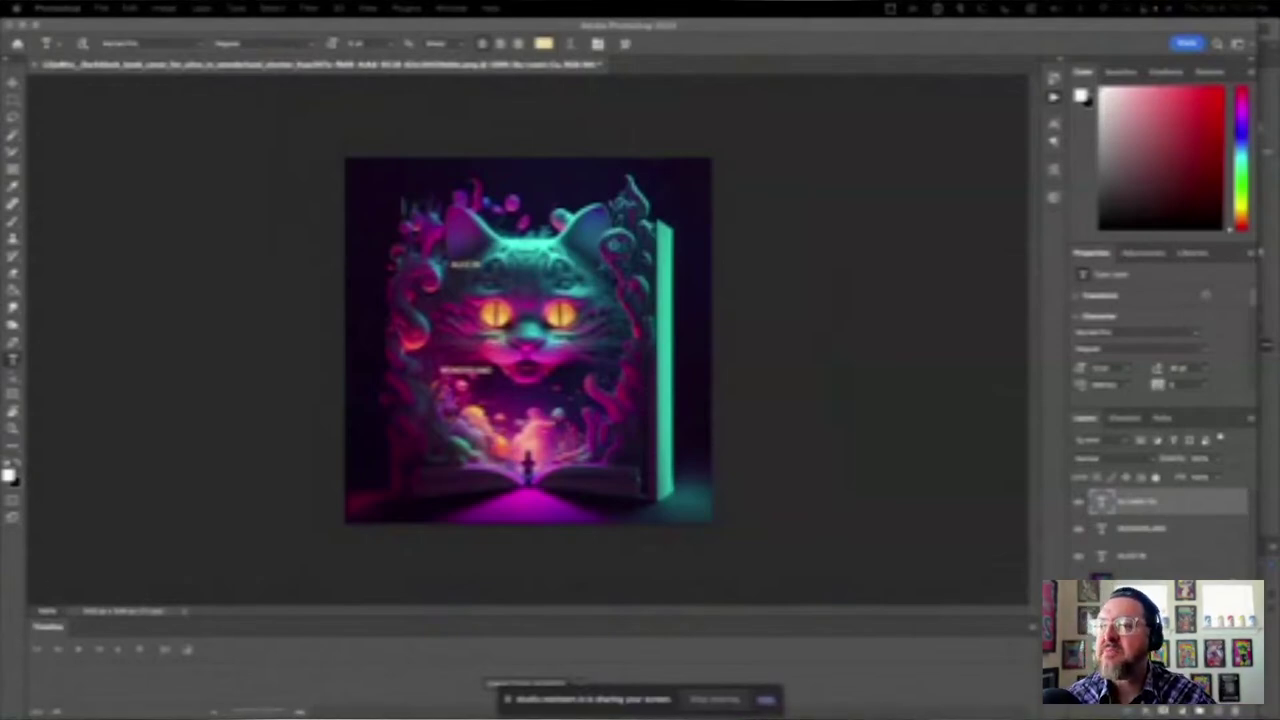
key("super+Tab")
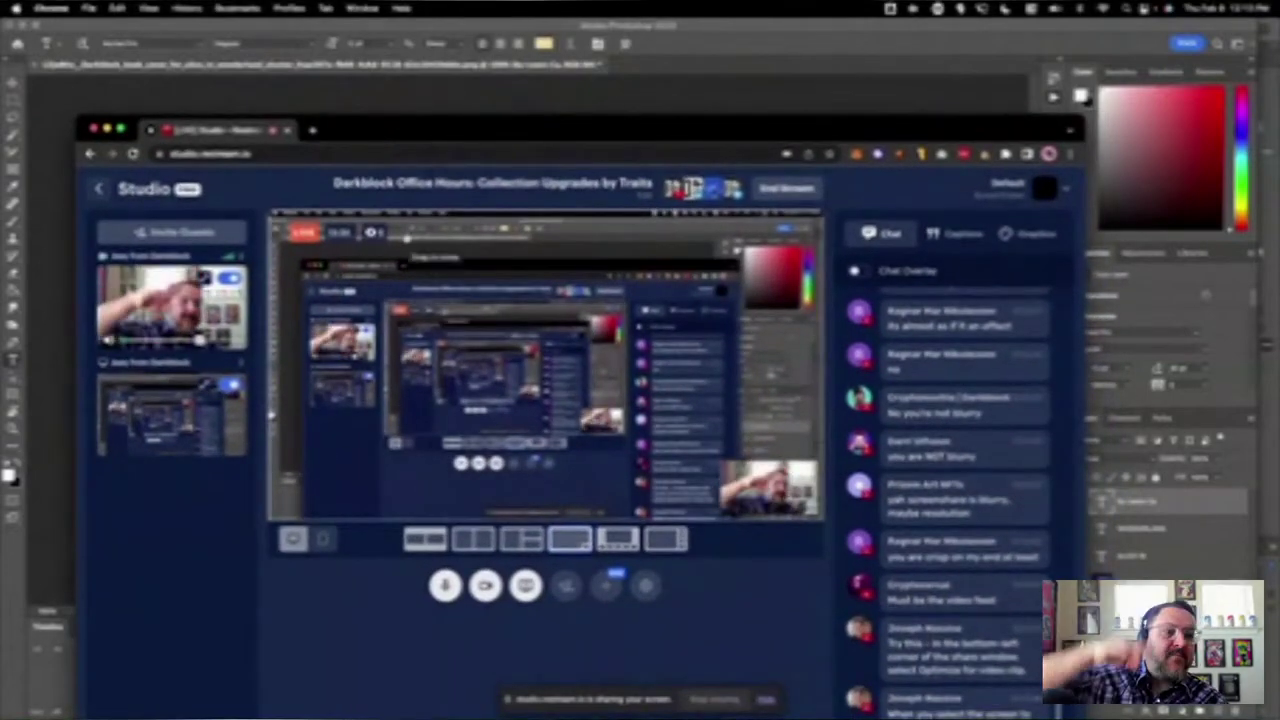
left_click_drag(474, 131, 0, 420)
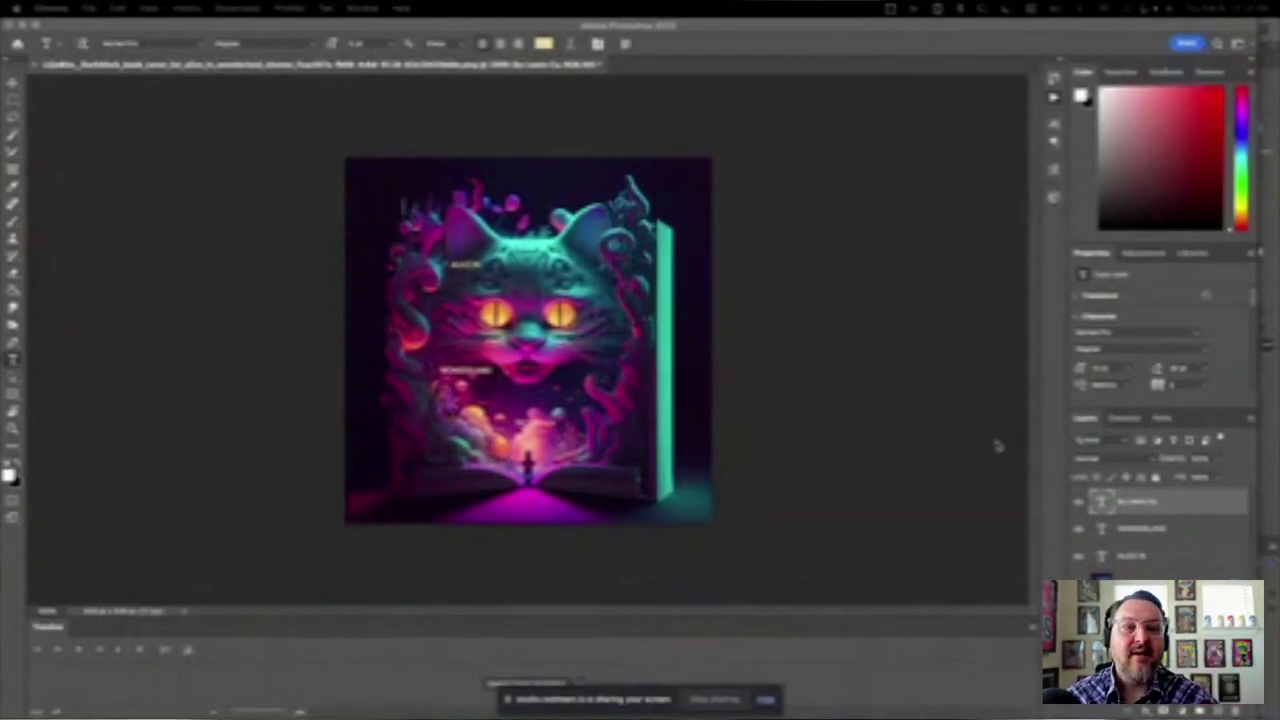
- Set the font size of the "ALICE IN" text layer to 48 pt
left_click(1135, 558)
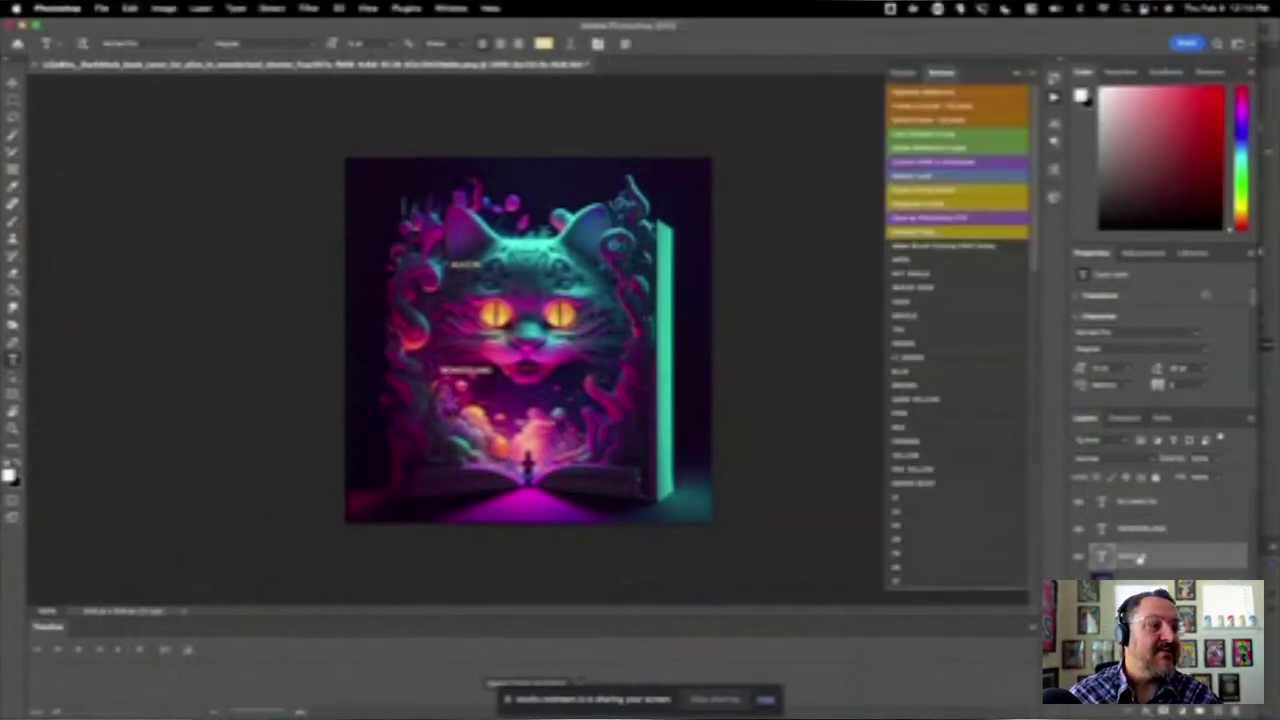
left_click(1212, 558)
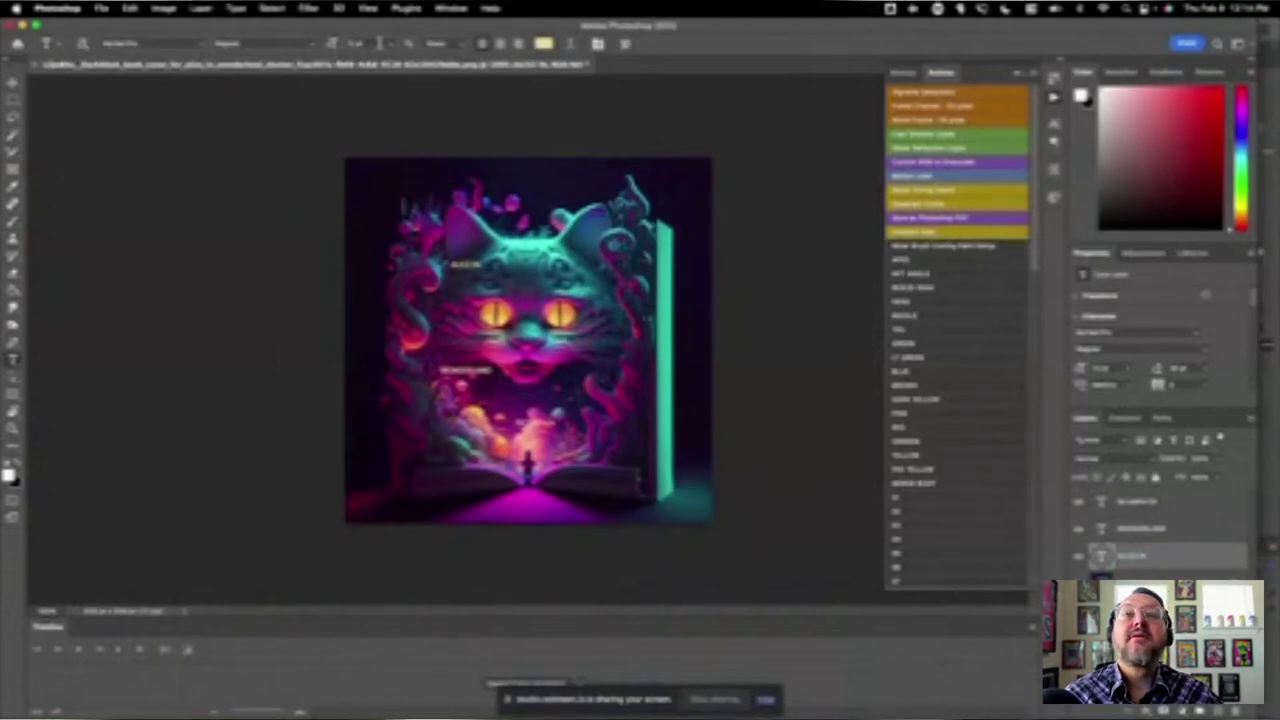
left_click(368, 44)
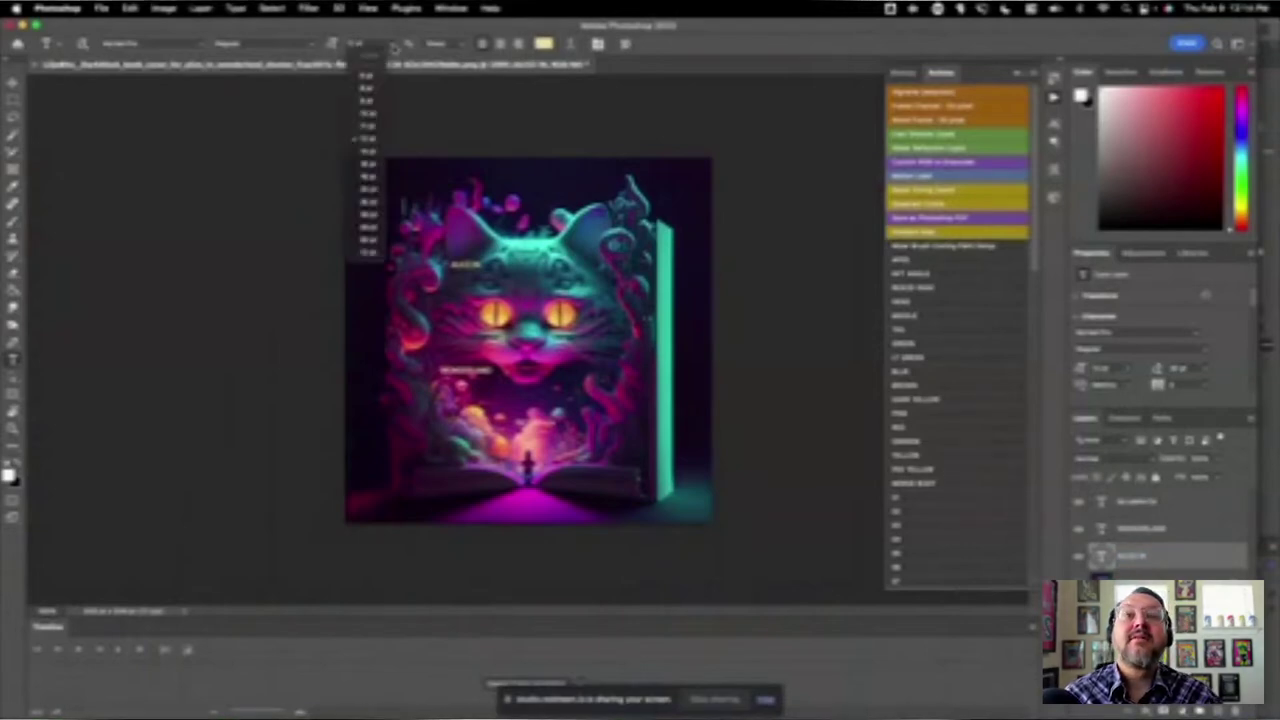
left_click(370, 224)
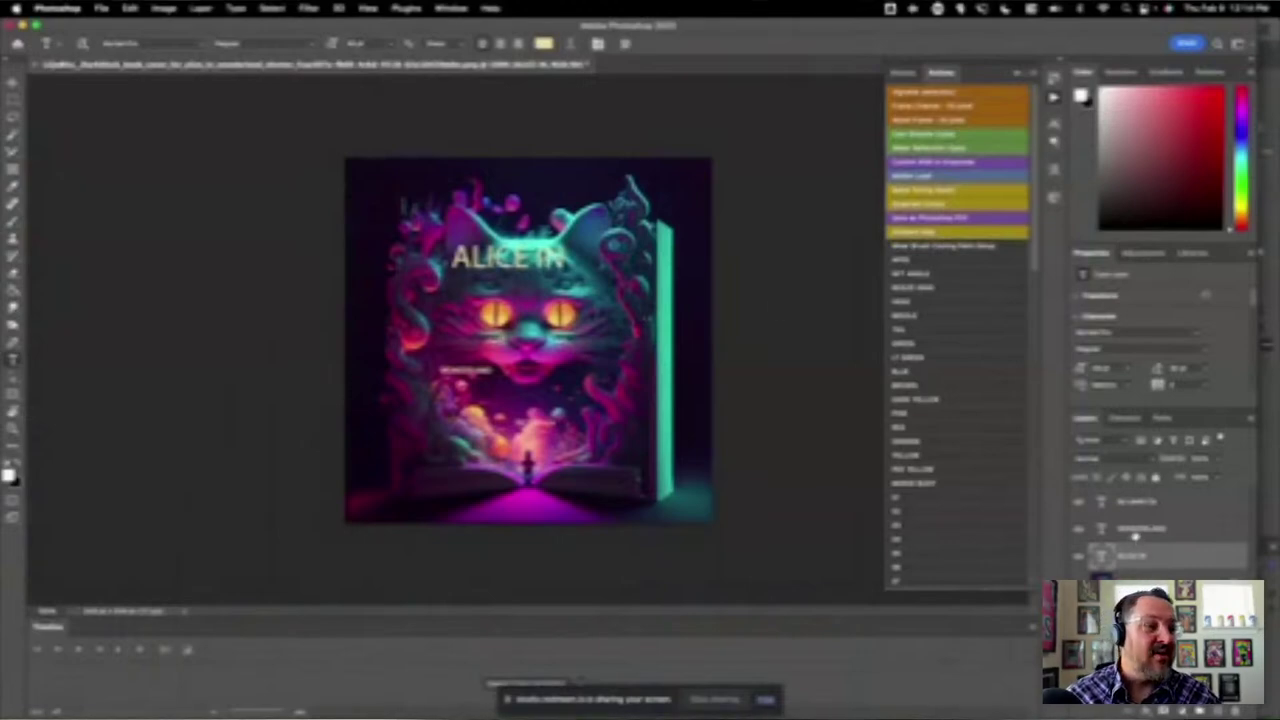
- Complete the author line above the open book so that it reads "by Lewis Carroll"
left_click(1136, 506)
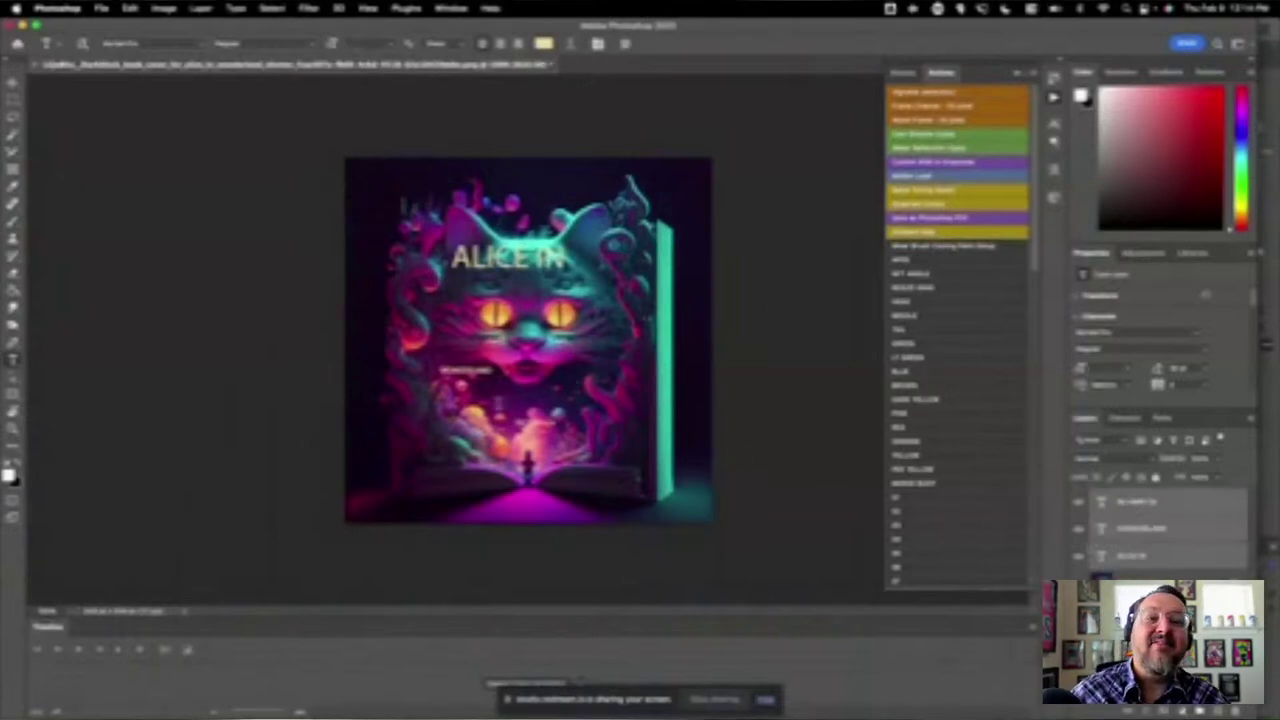
left_click(555, 429)
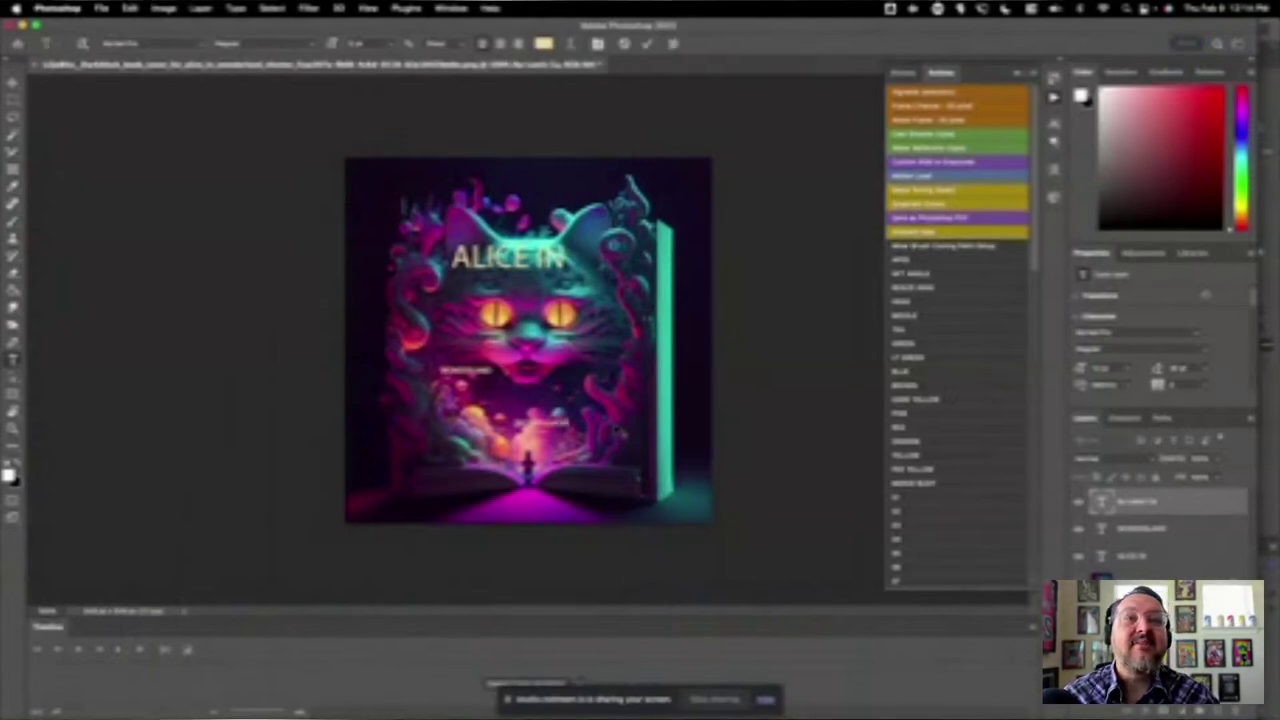
left_click(646, 44)
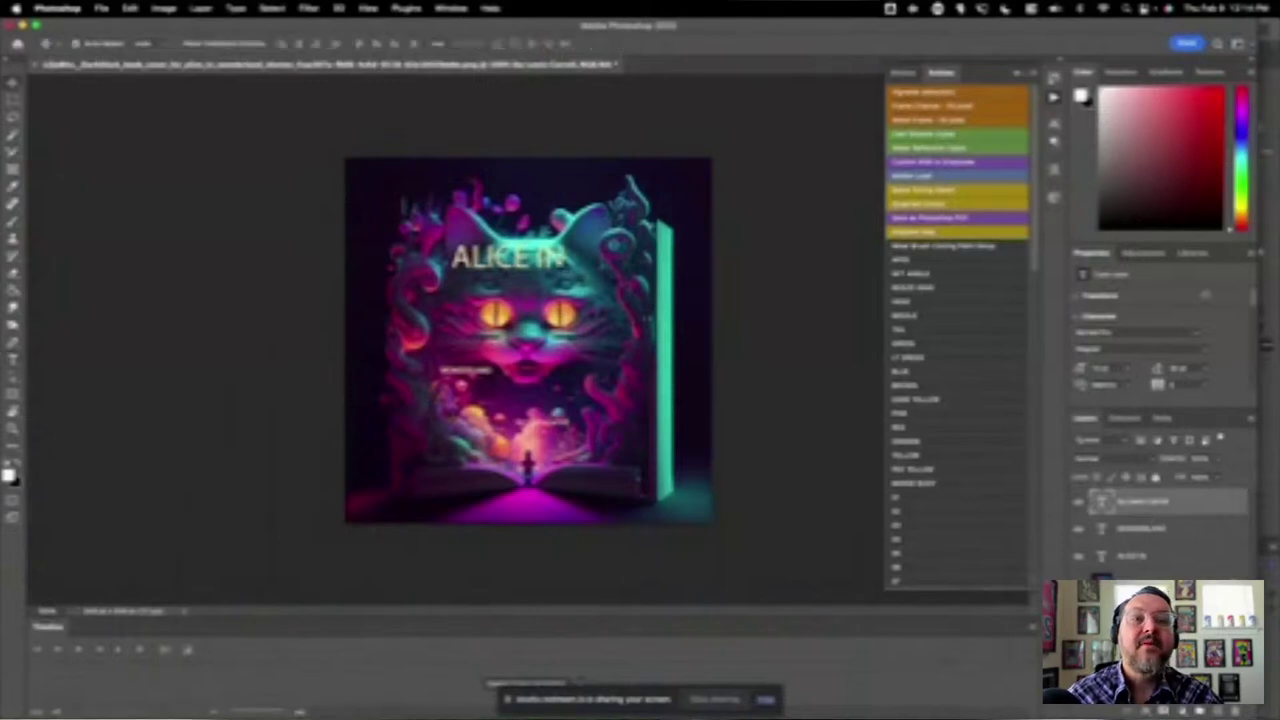
- Move "ALICE IN" to just above the cat's eyes and set its font to DIN Alternate
left_click_drag(558, 265, 578, 285)
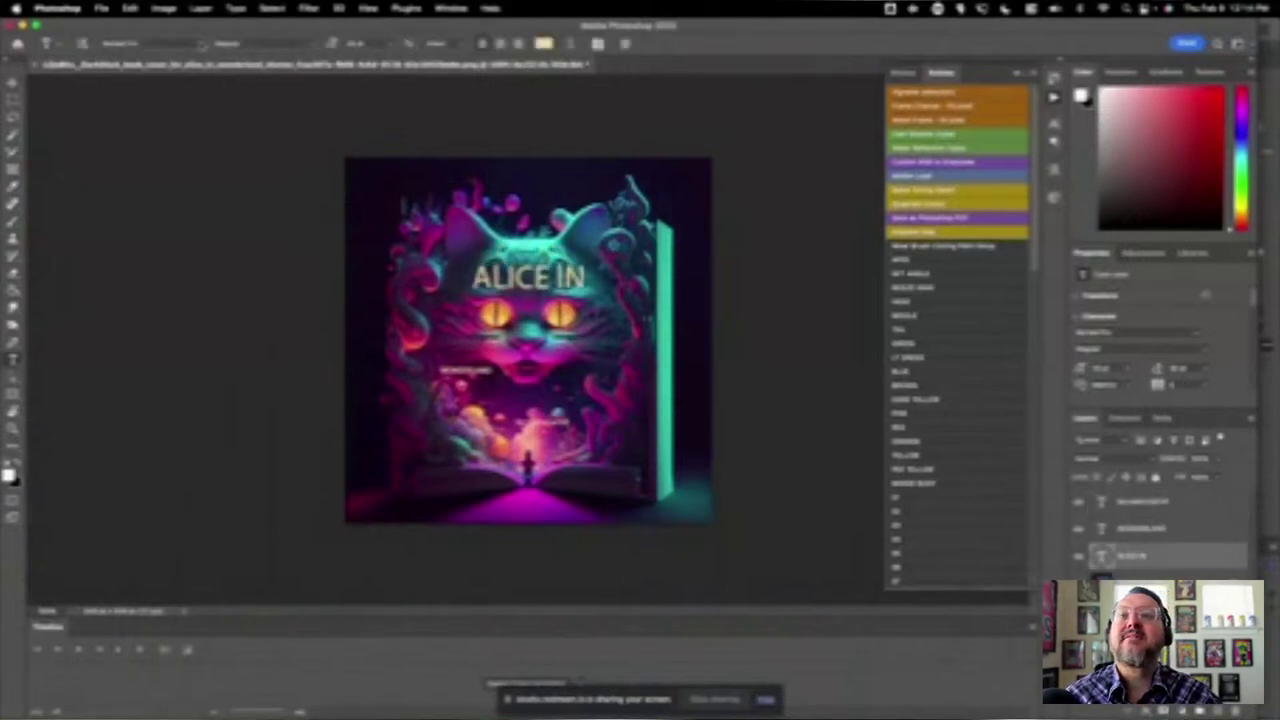
left_click(202, 44)
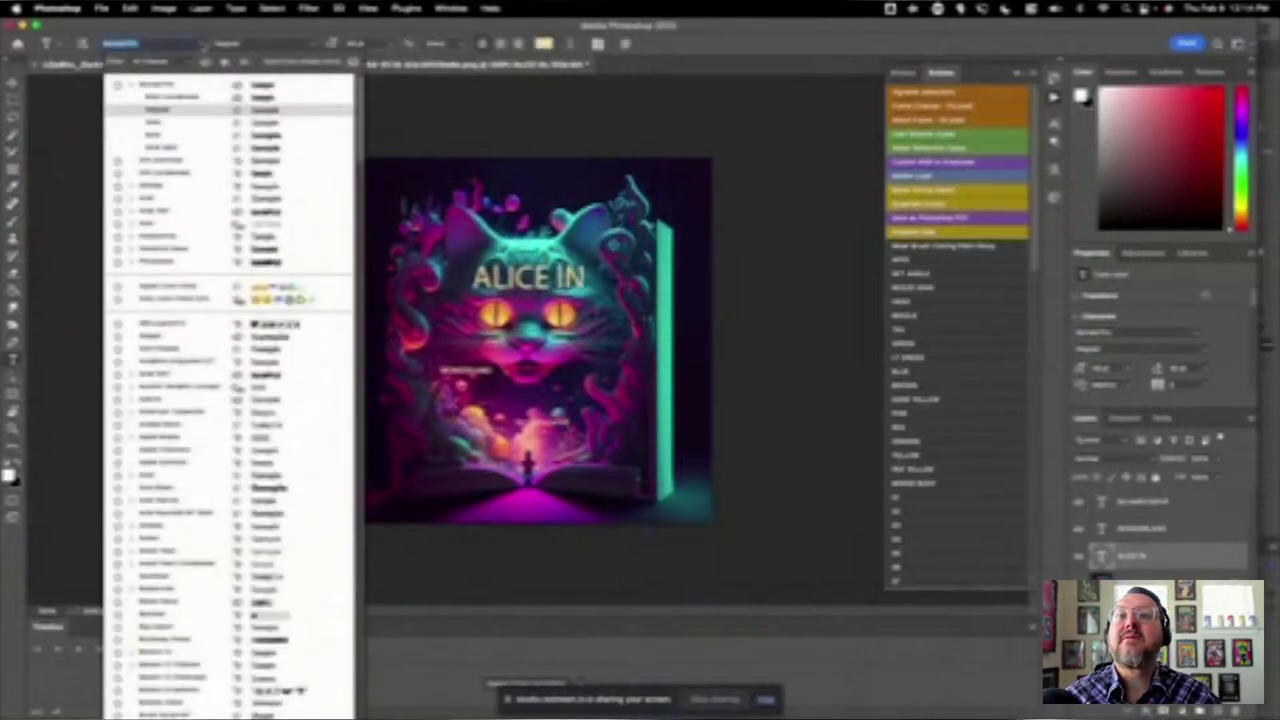
left_click(198, 160)
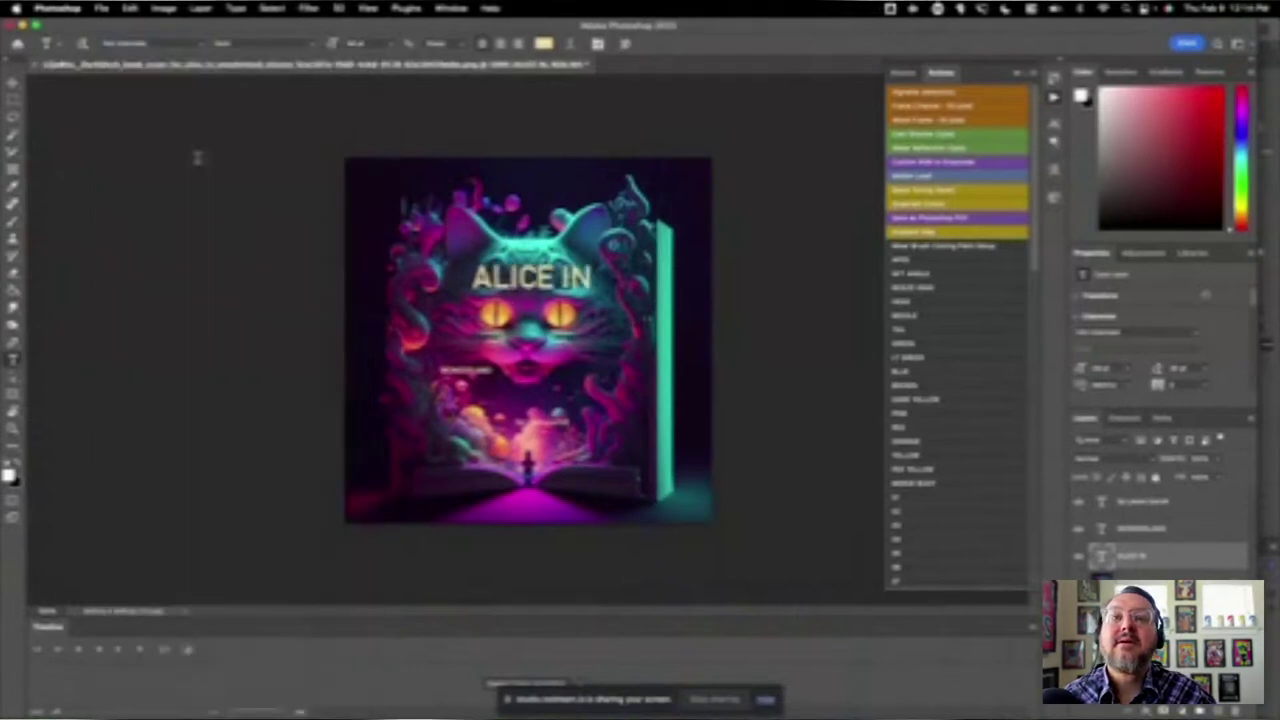
- Set the "WONDERLAND" text layer to DIN Condensed at 60 pt
key("alt+]")
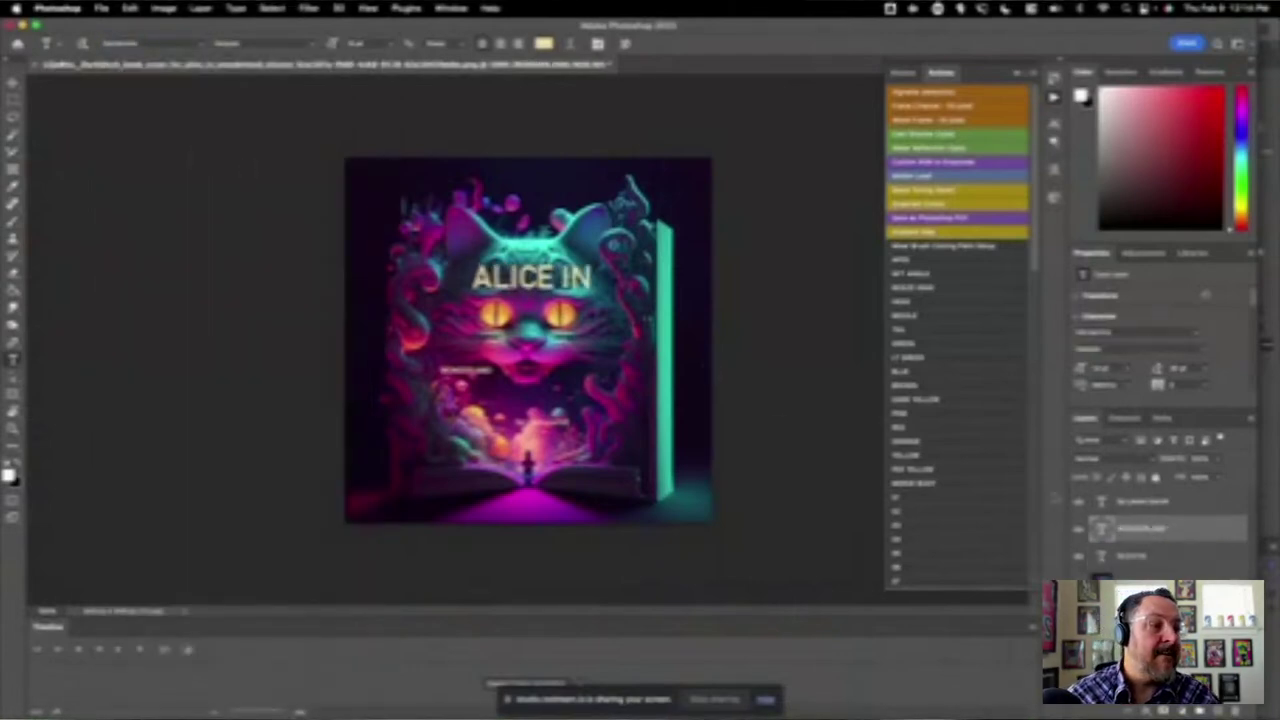
left_click(202, 44)
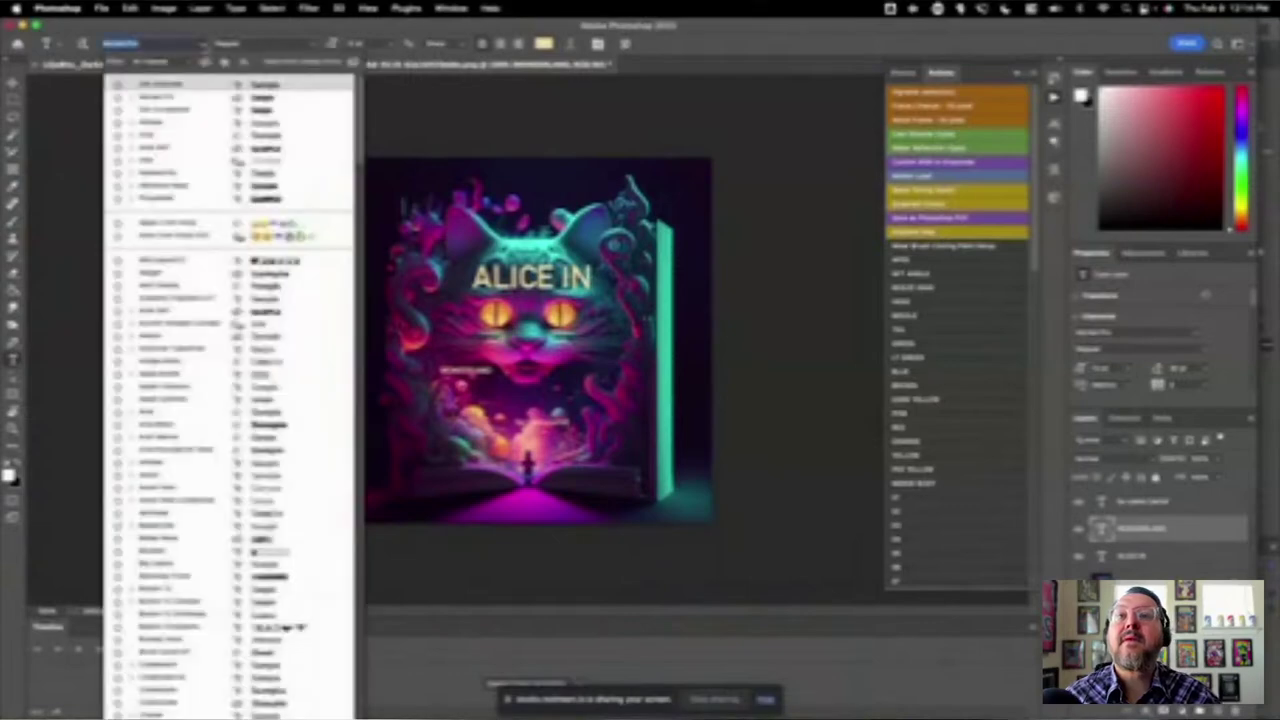
left_click(195, 114)
left_click(386, 44)
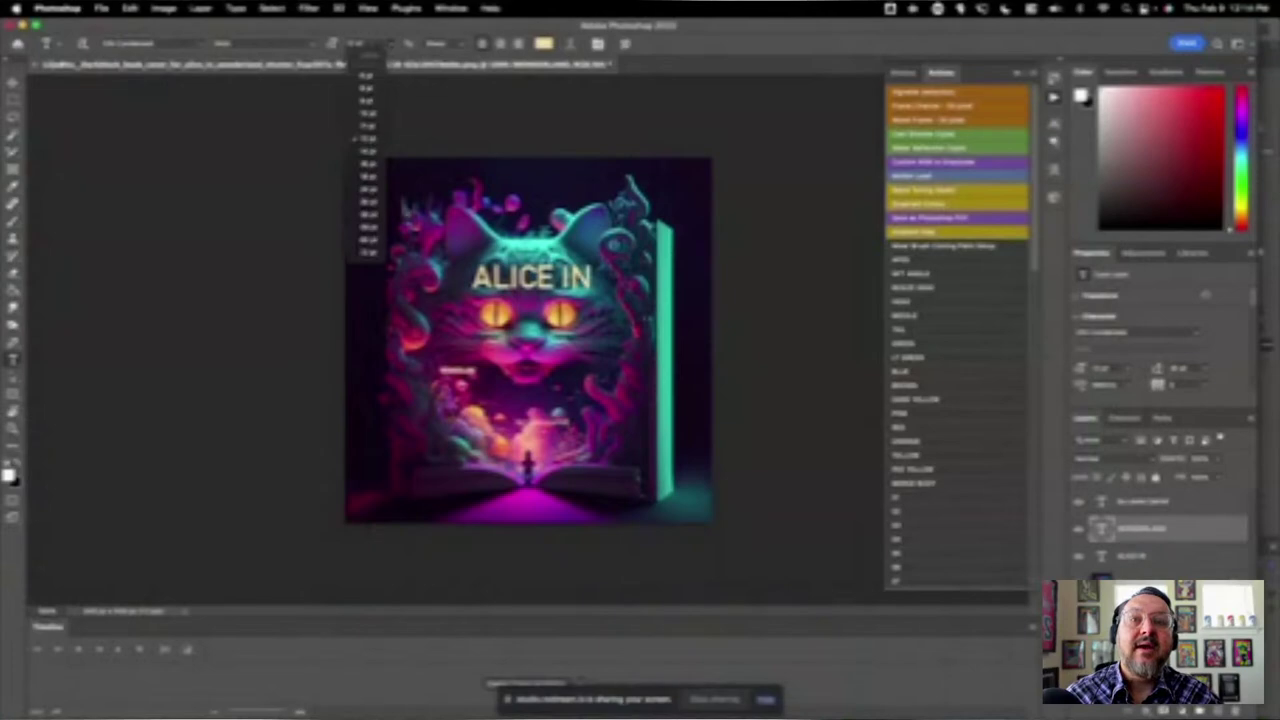
left_click(370, 239)
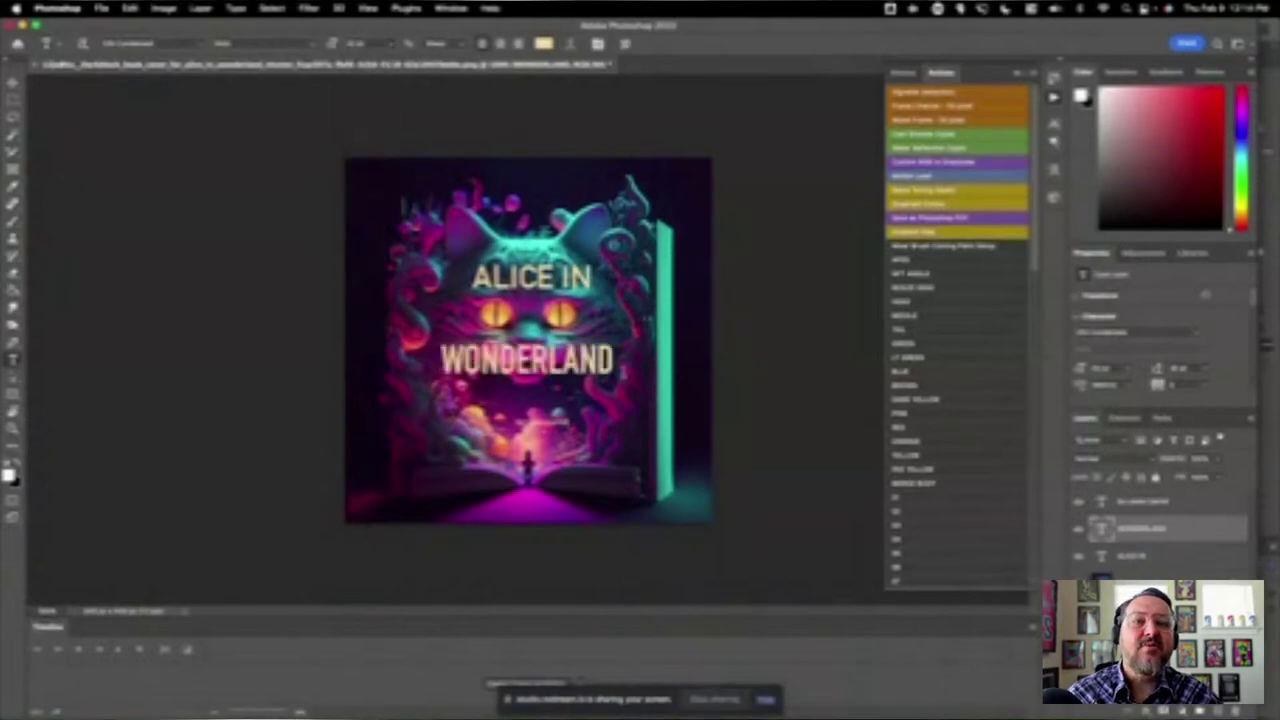
- Move "WONDERLAND" up onto the cat's forehead and "ALICE IN" directly above it
key("v")
left_click_drag(613, 335, 620, 226)
left_click_drag(584, 280, 598, 218)
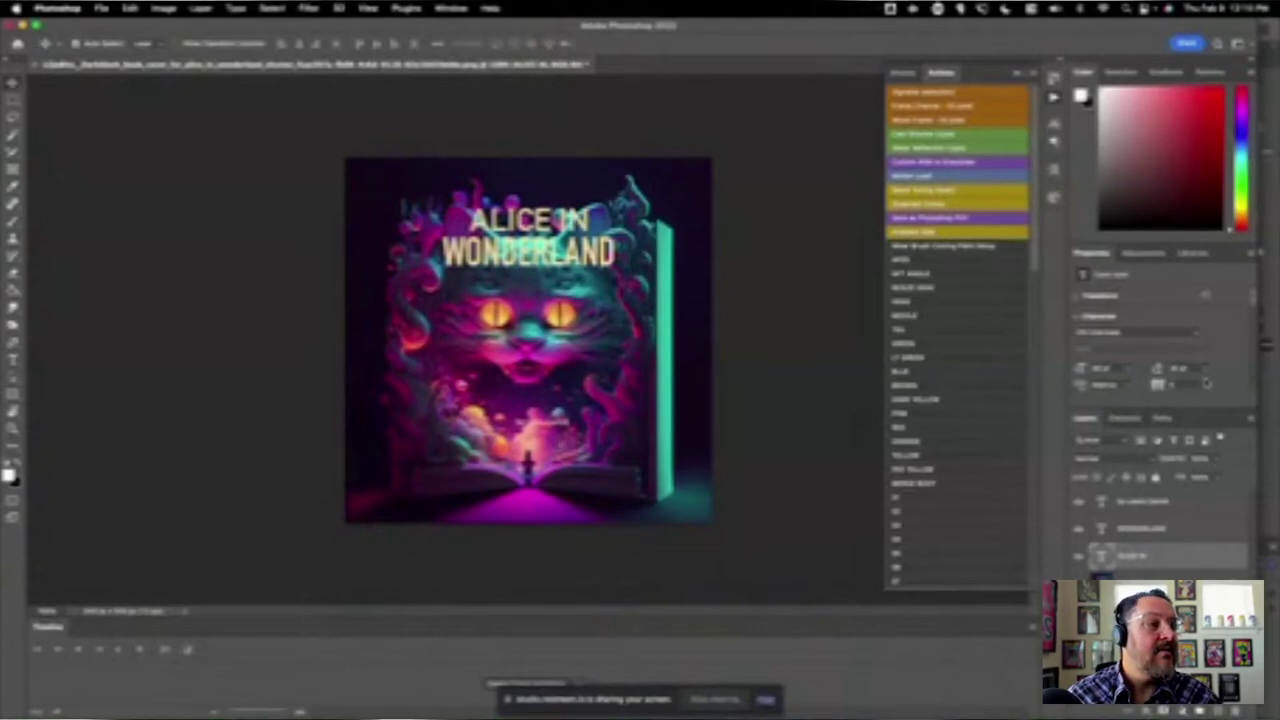
- Set the tracking of "ALICE IN" to 200 and shift it sideways so it lines up over "WONDERLAND"
left_click(1206, 388)
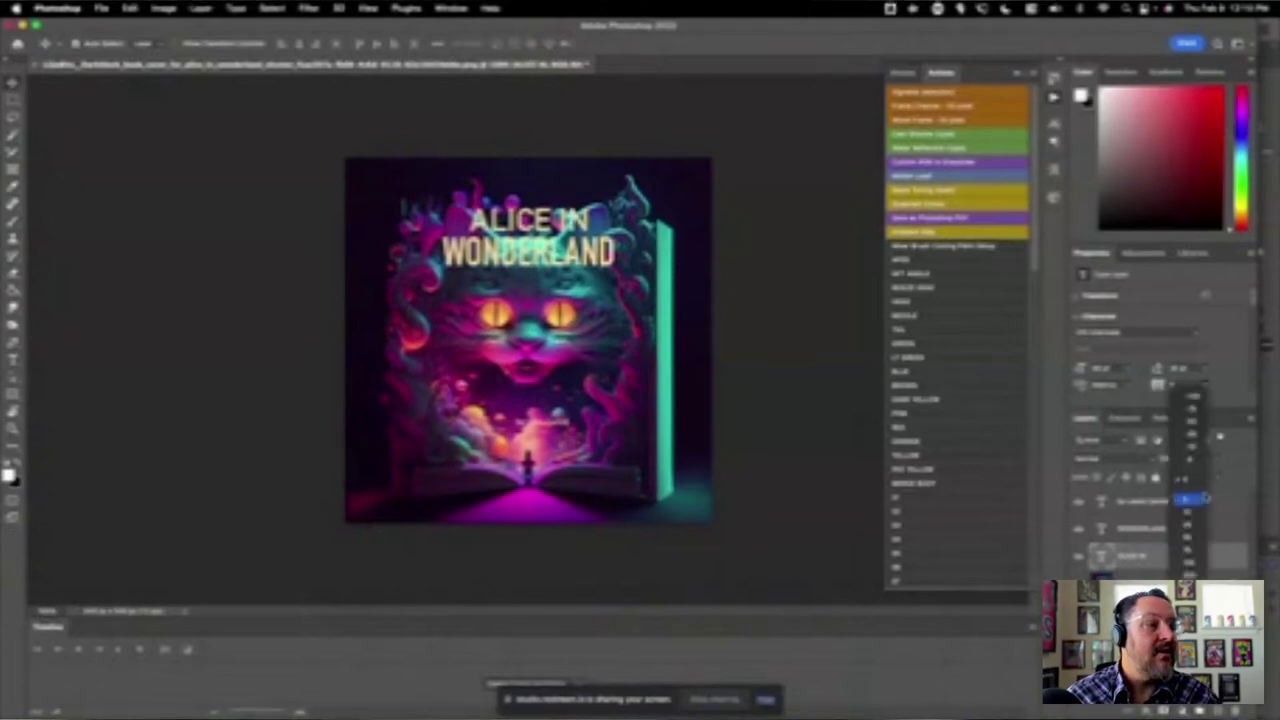
left_click(1188, 573)
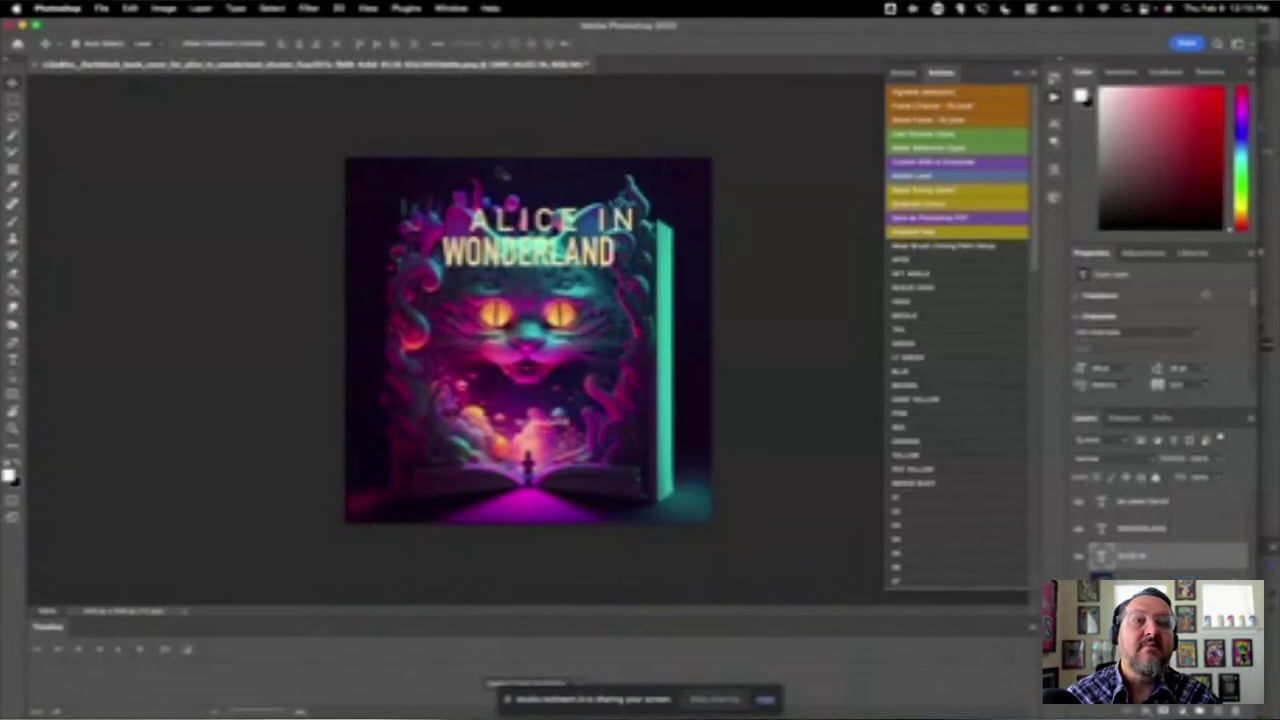
key("shift+Left")
key("shift+Left")
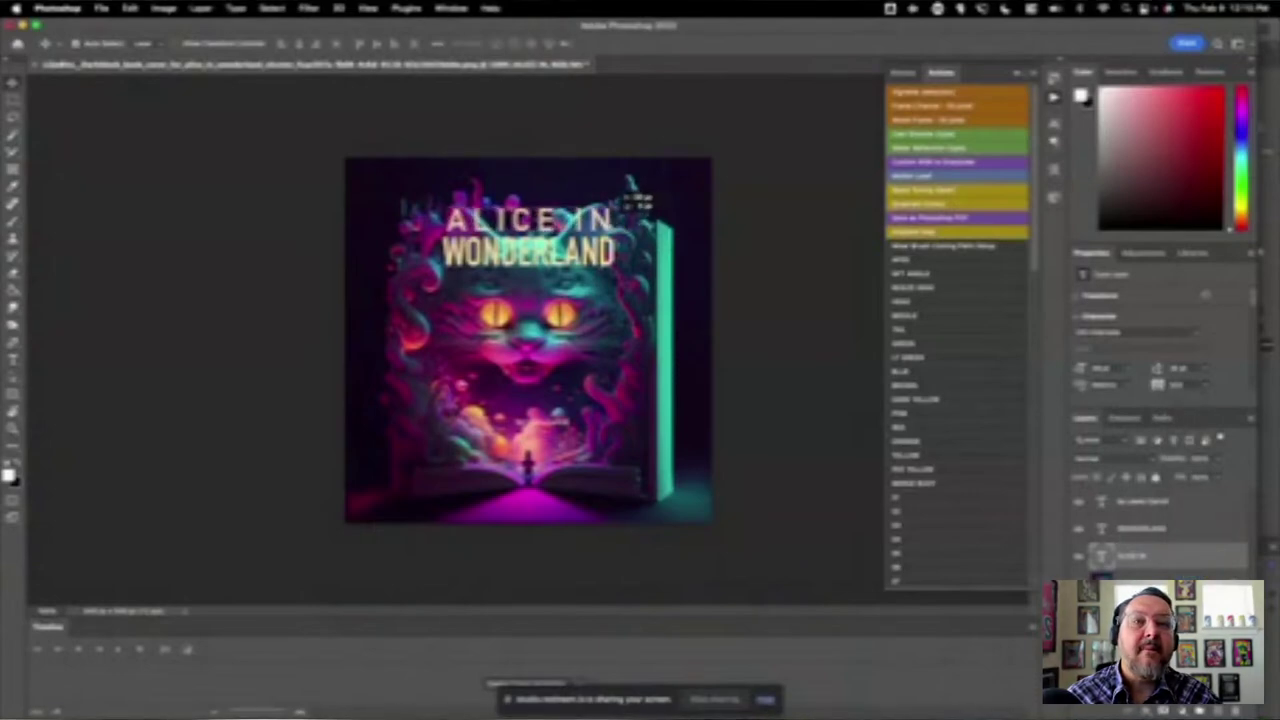
- Place the author line beneath "WONDERLAND" and move all three text layers together down over the open book
left_click(1128, 503)
left_click_drag(542, 424, 527, 282)
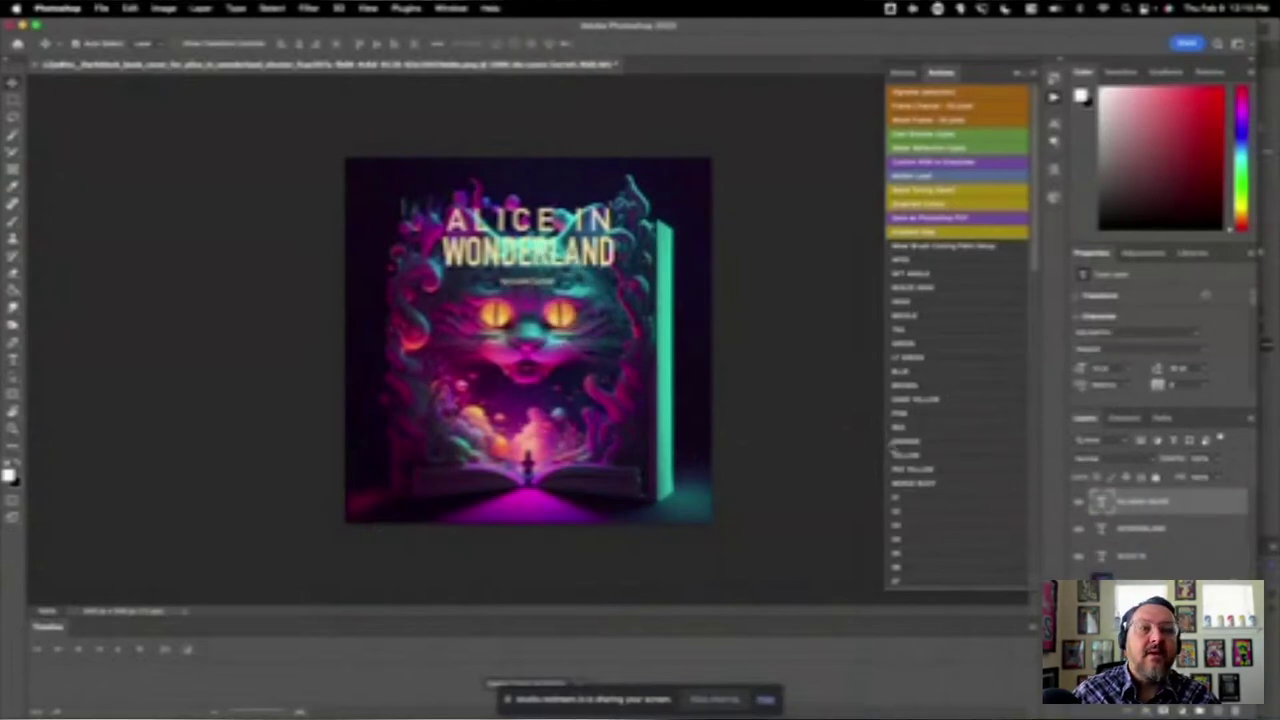
left_click(1151, 562, "shift")
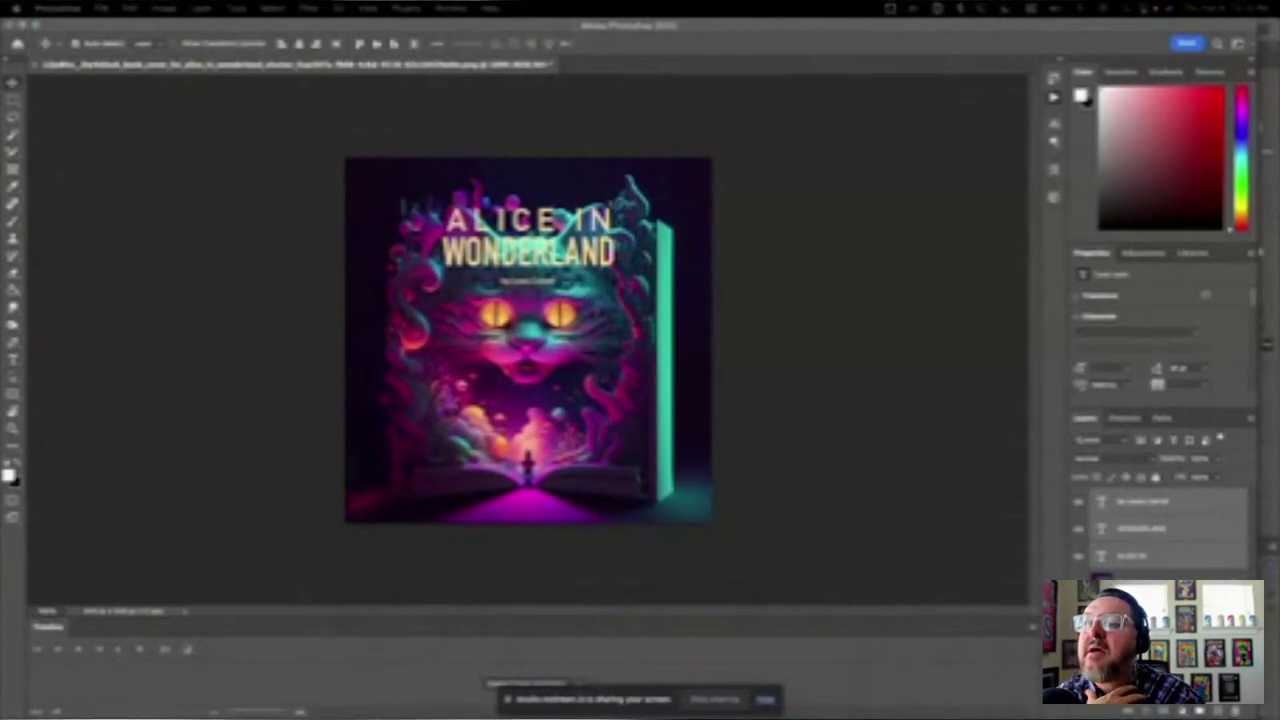
mouse_move(290, 719)
left_mouse_down()
mouse_move(294, 240)
mouse_move(313, 157)
mouse_move(313, 715)
left_mouse_up()
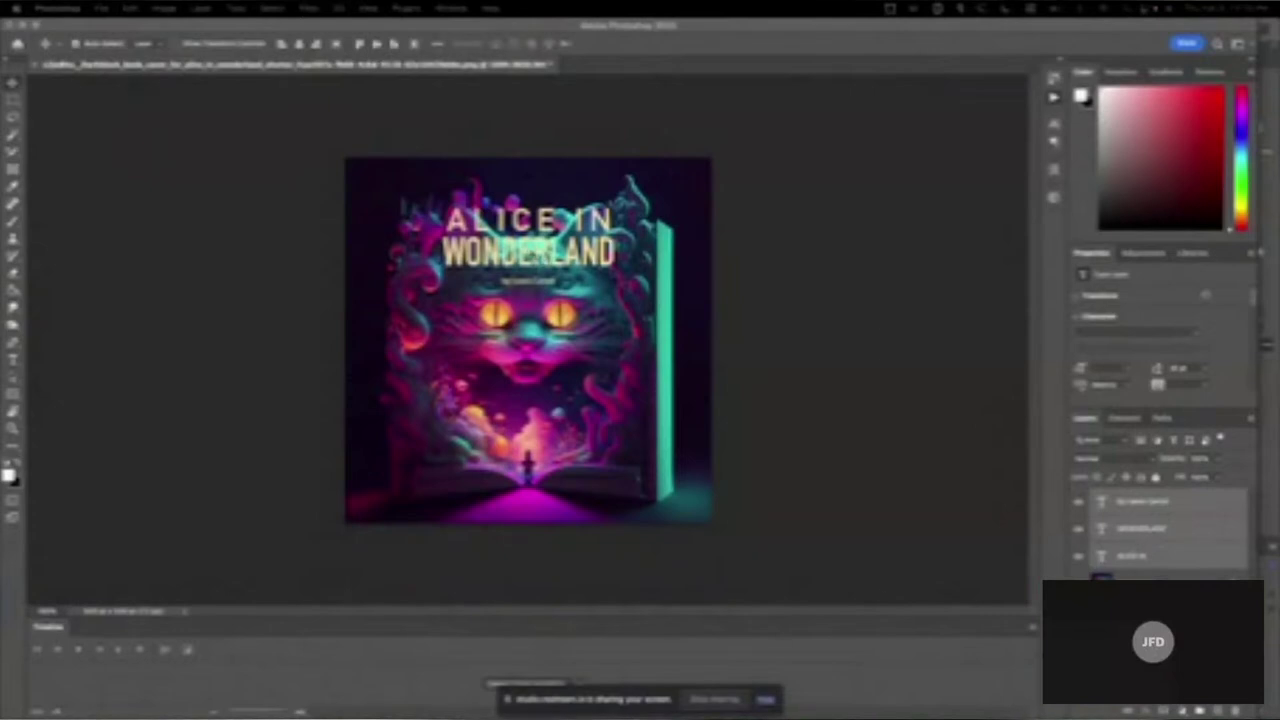
left_click(1054, 77)
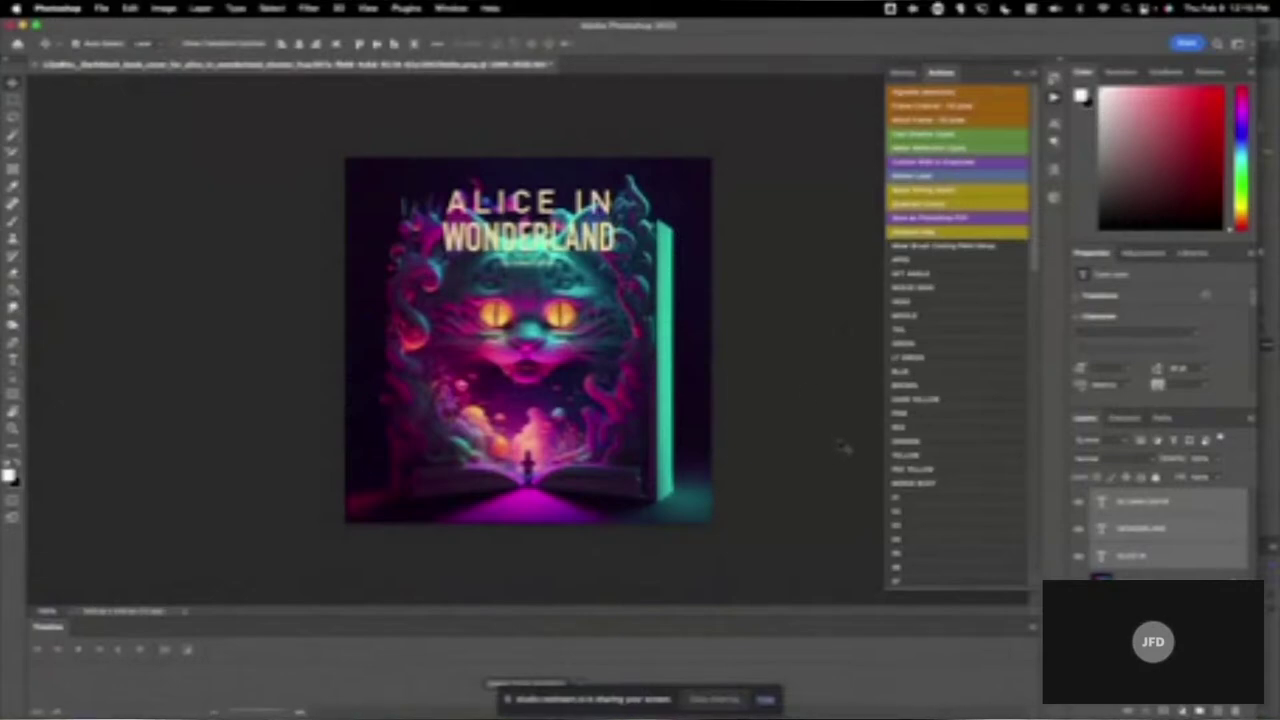
left_click_drag(548, 247, 566, 455)
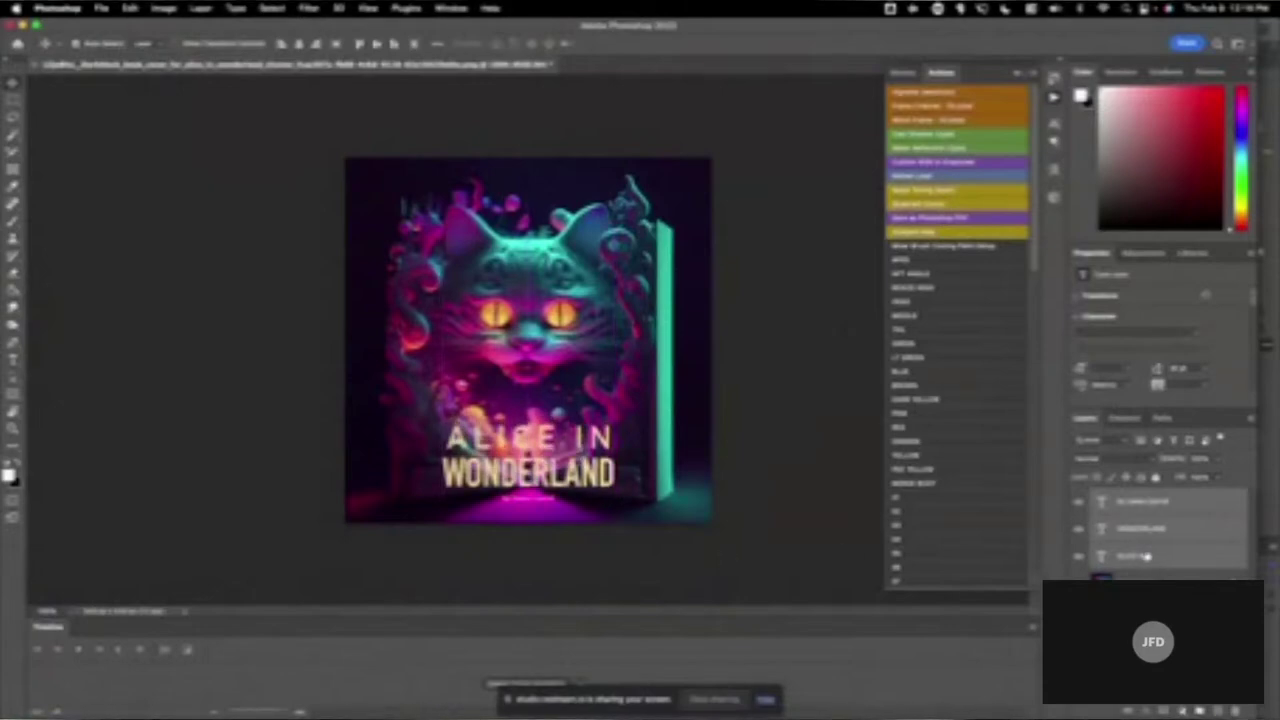
- Flatten all layers into the background and save the cover PNG
left_click(1125, 556)
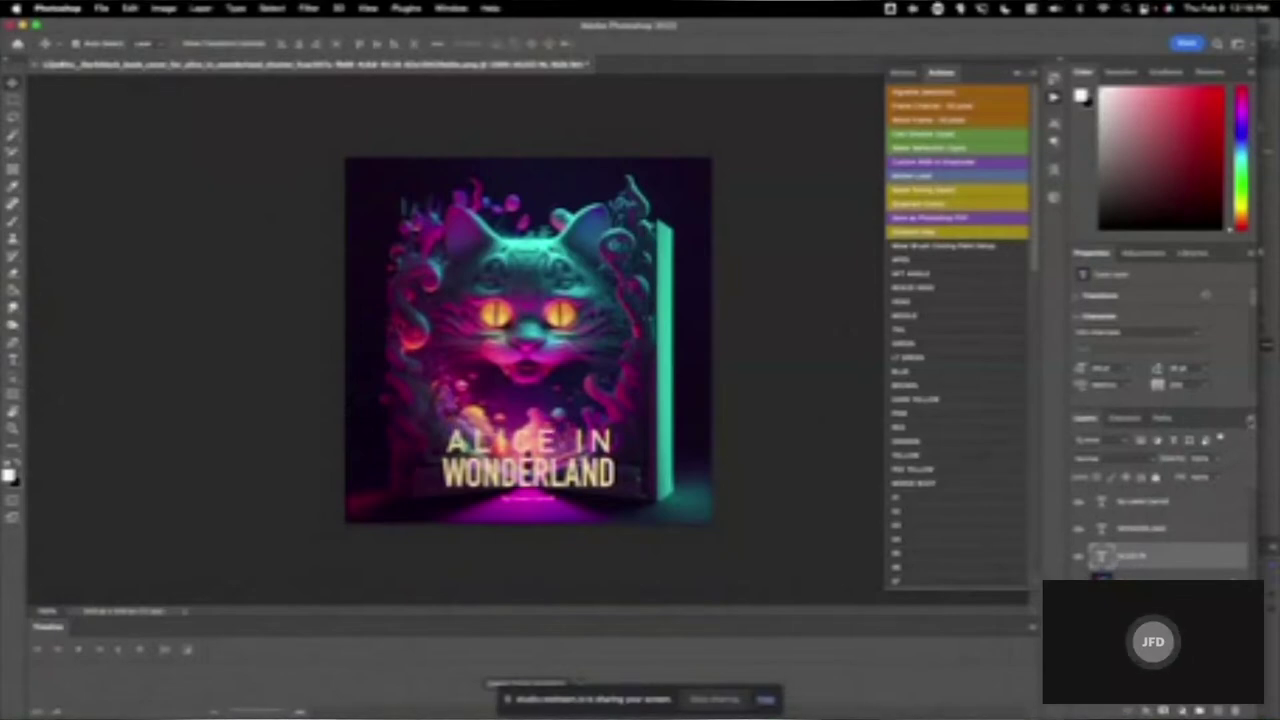
left_click(1250, 418)
key("Escape")
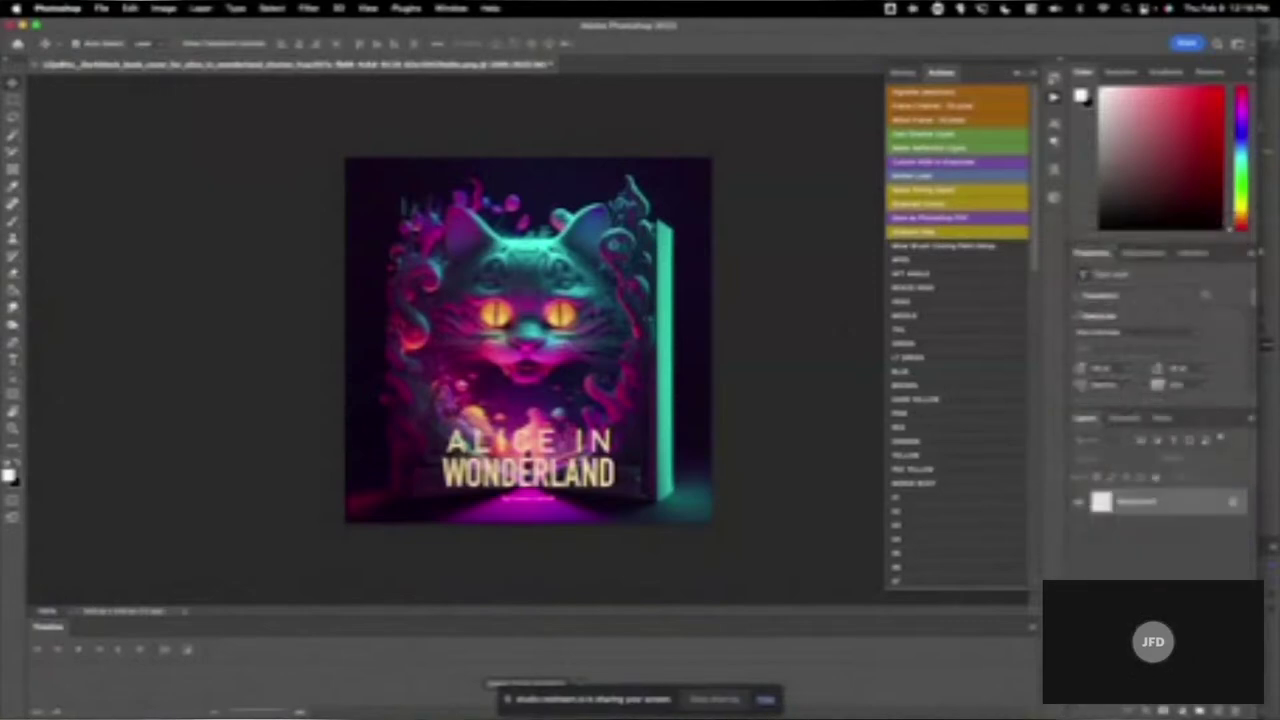
key("super+s")
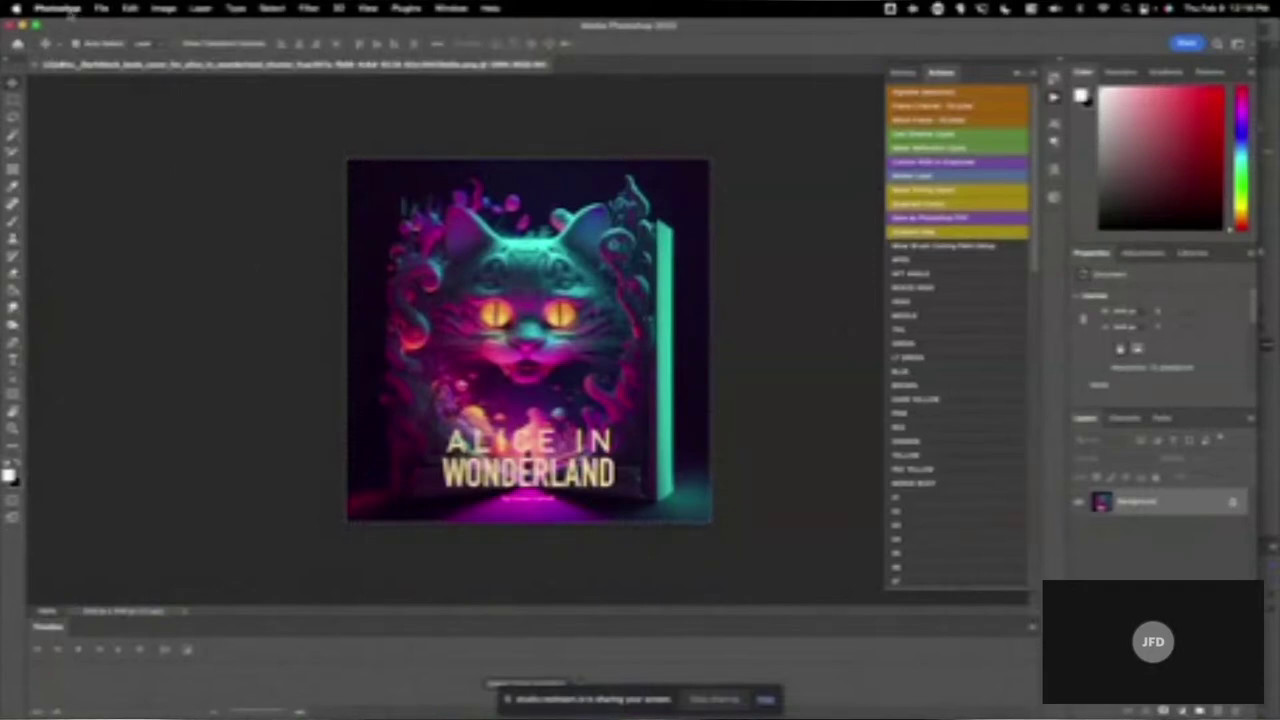
- Switch to InDesign and place the saved cover PNG on the blank first page, accepting the image import options
left_click(68, 10)
left_click(70, 154)
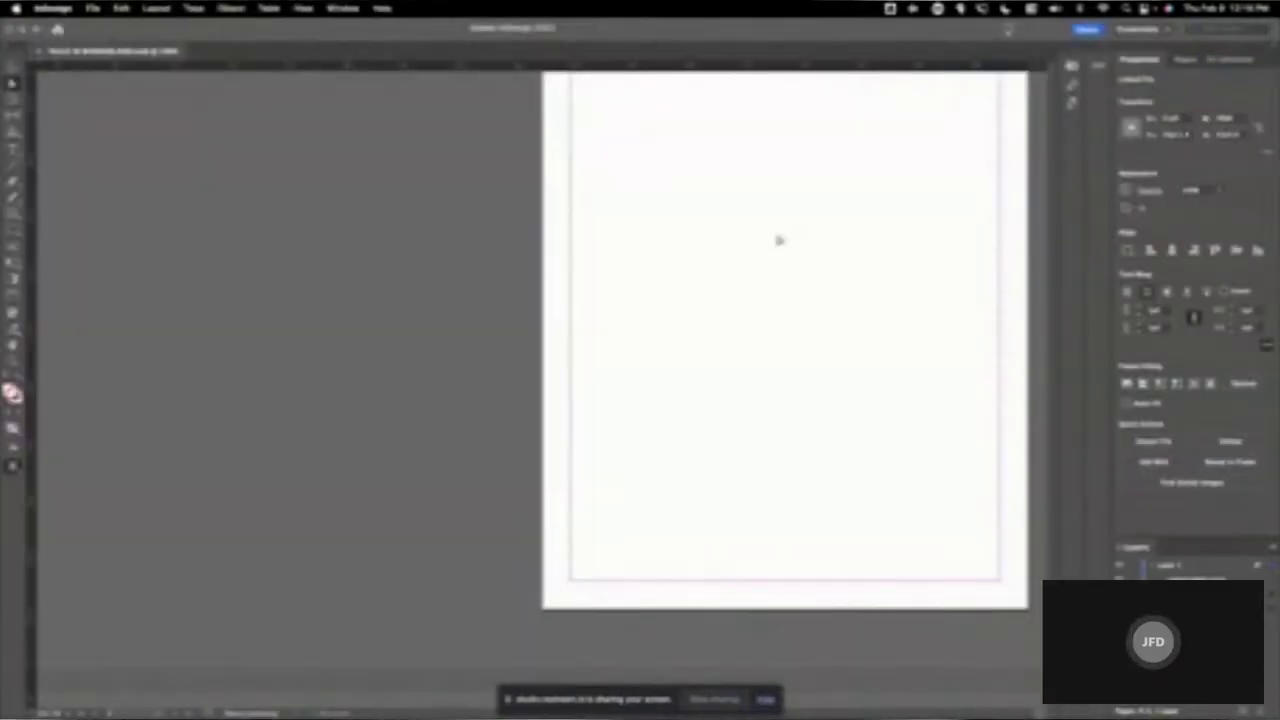
left_click(92, 8)
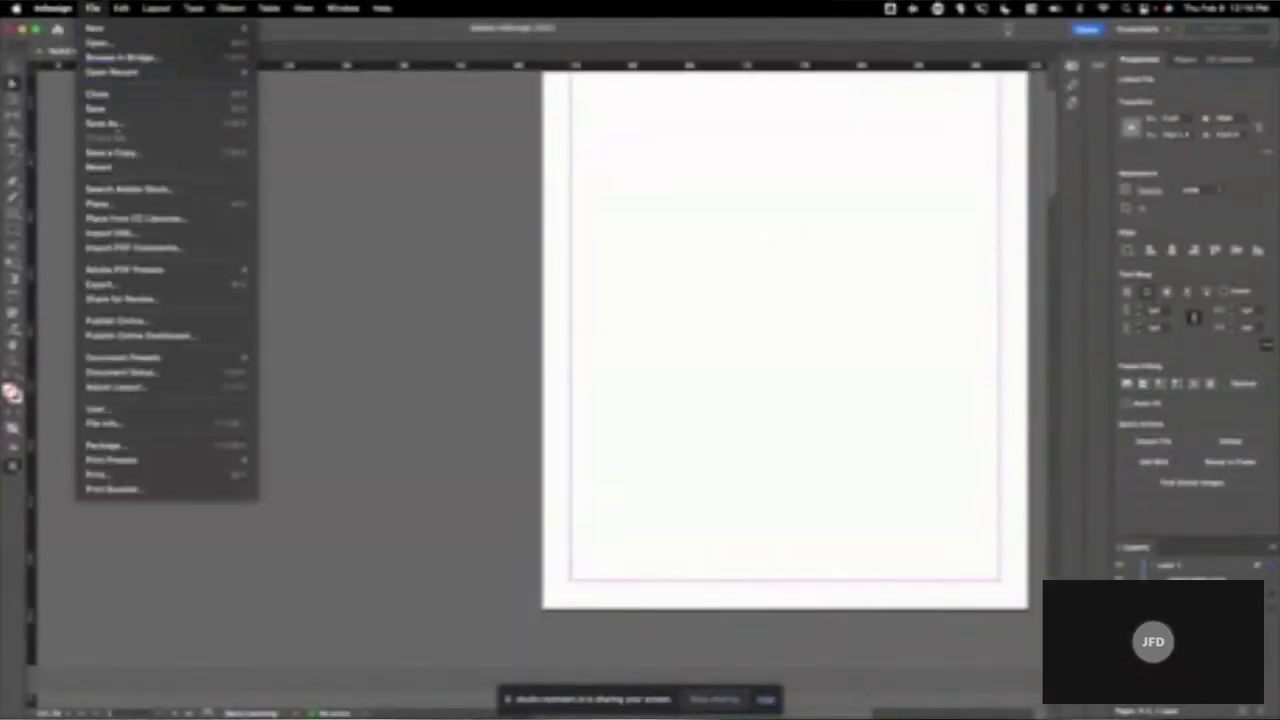
left_click(113, 205)
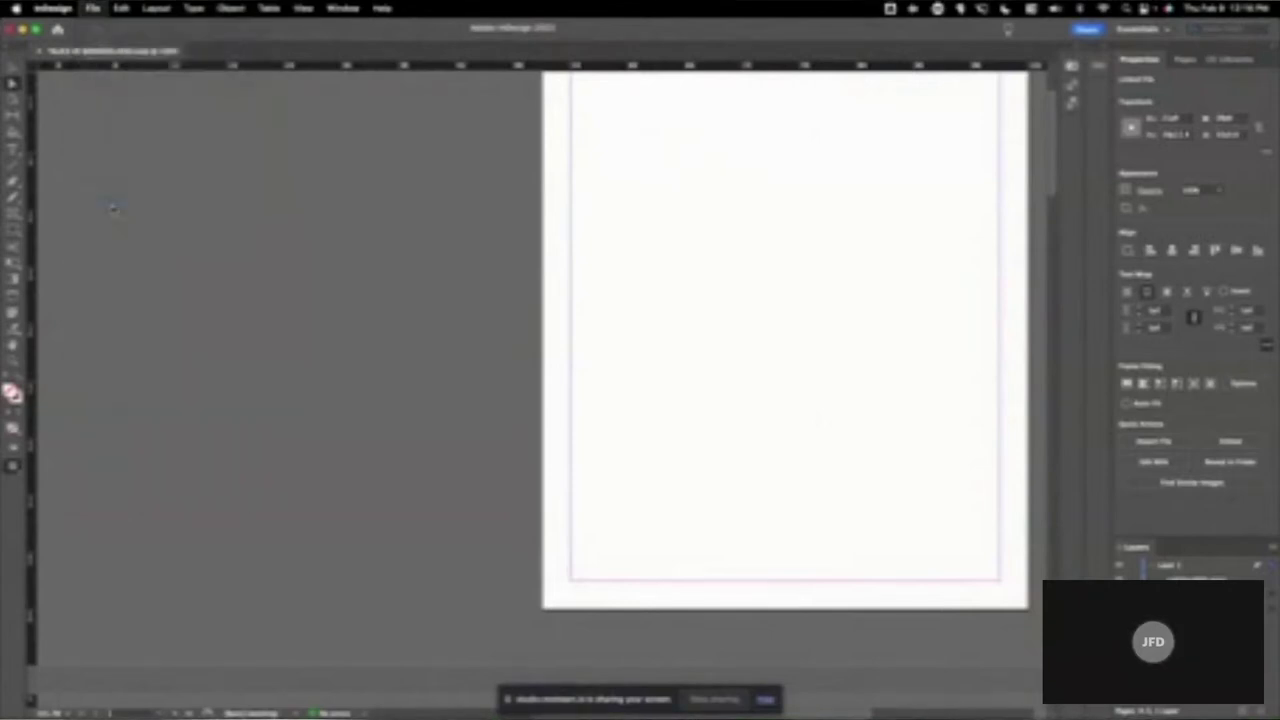
scroll(757, 286, "down", 5)
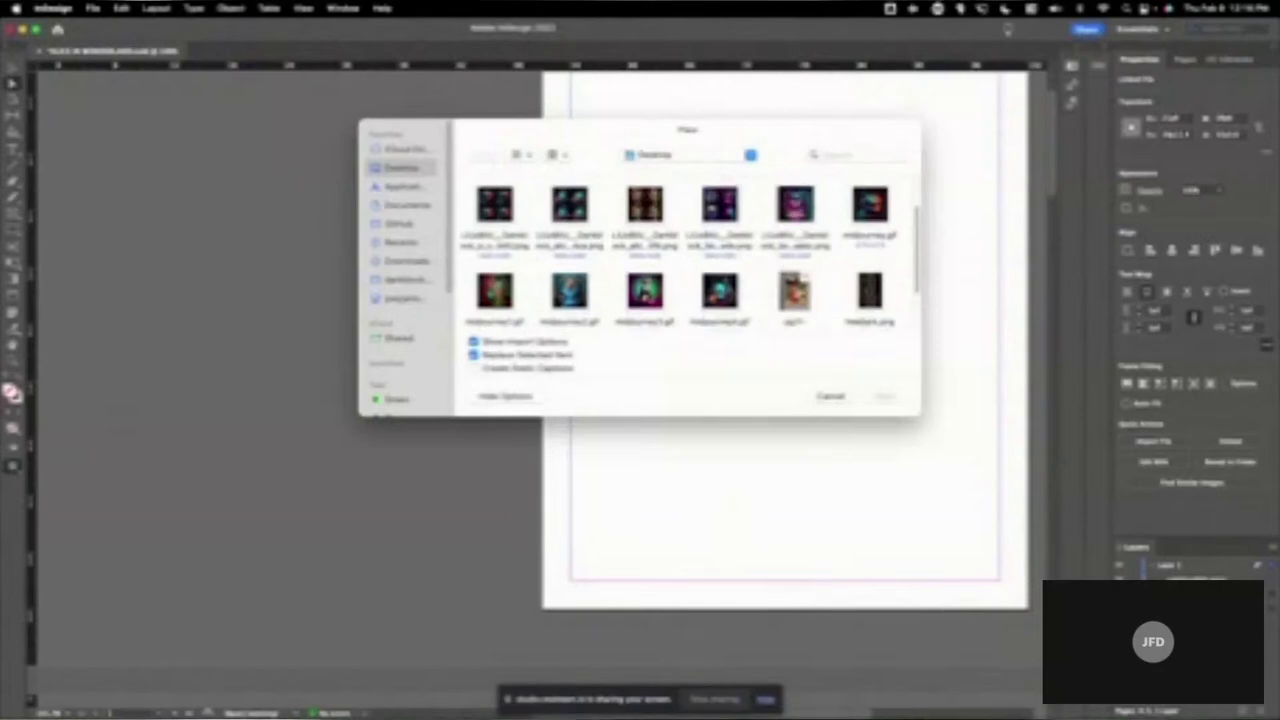
double_click(795, 205)
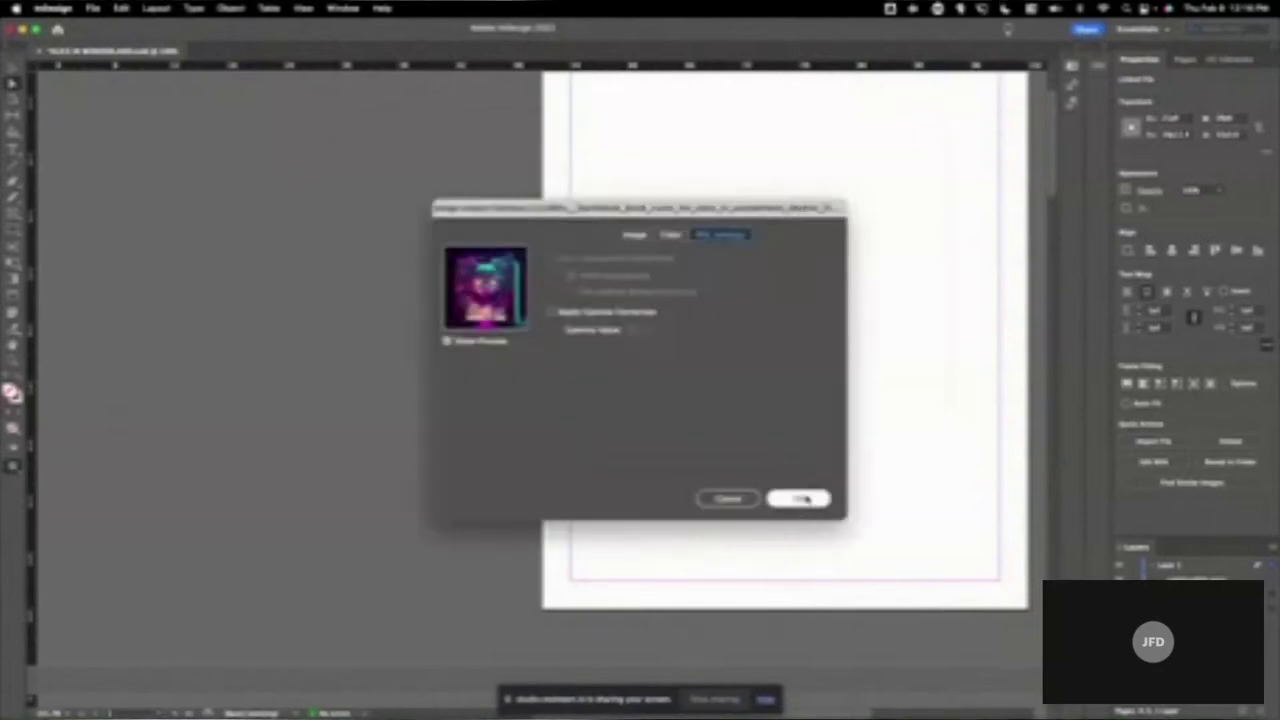
left_click(805, 499)
scroll(660, 195, "up", 2)
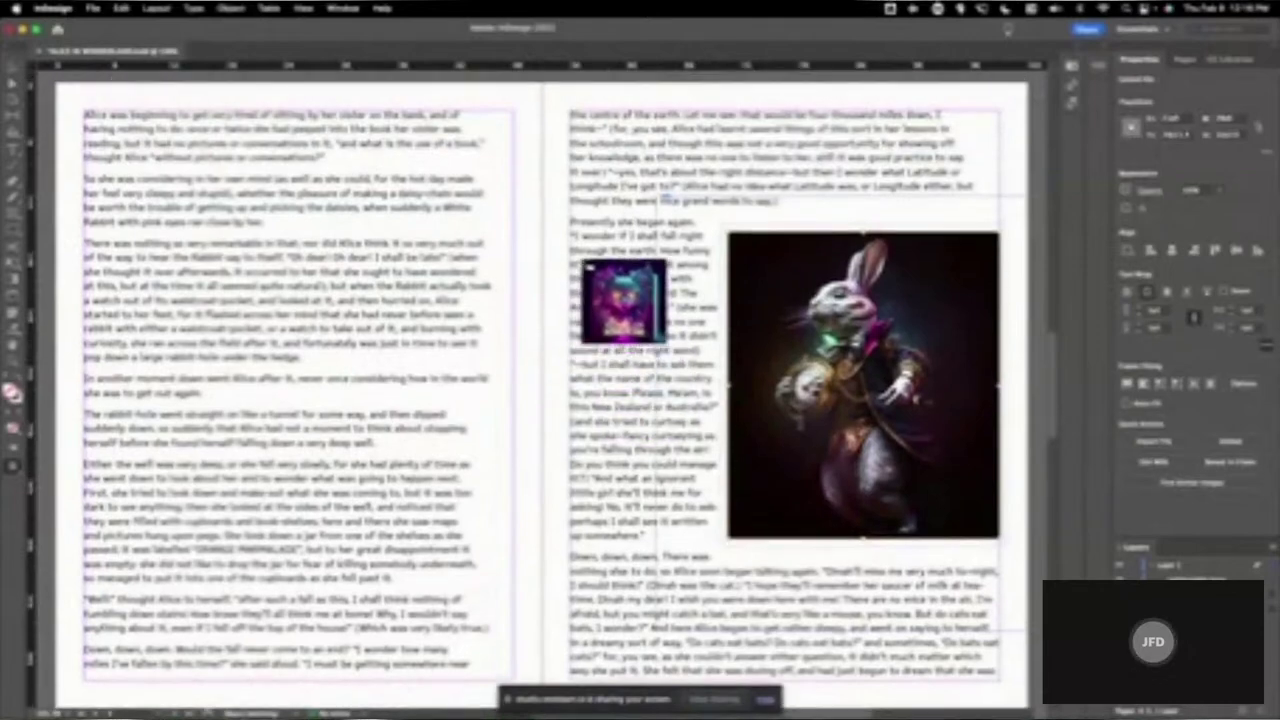
scroll(610, 350, "up", 15)
left_click(626, 168)
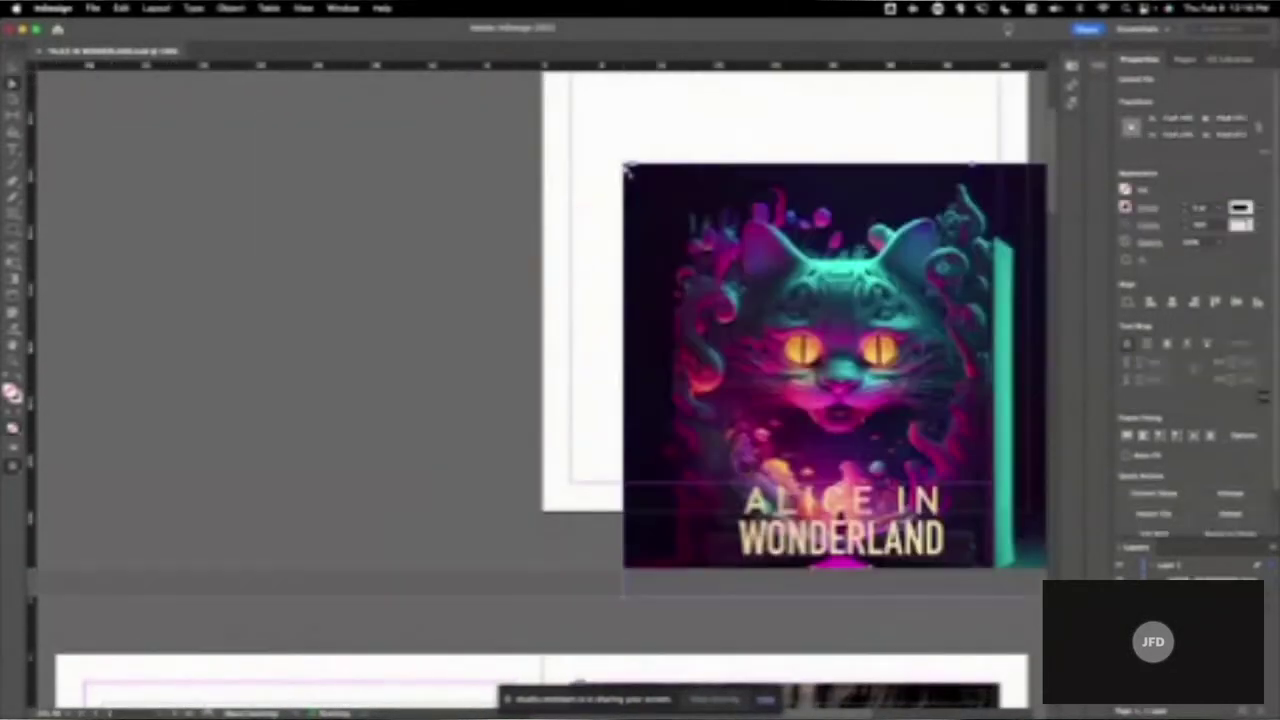
- Try to shift the cover artwork up inside its frame so that it lines up with the first page's margins
left_click_drag(768, 193, 650, 357)
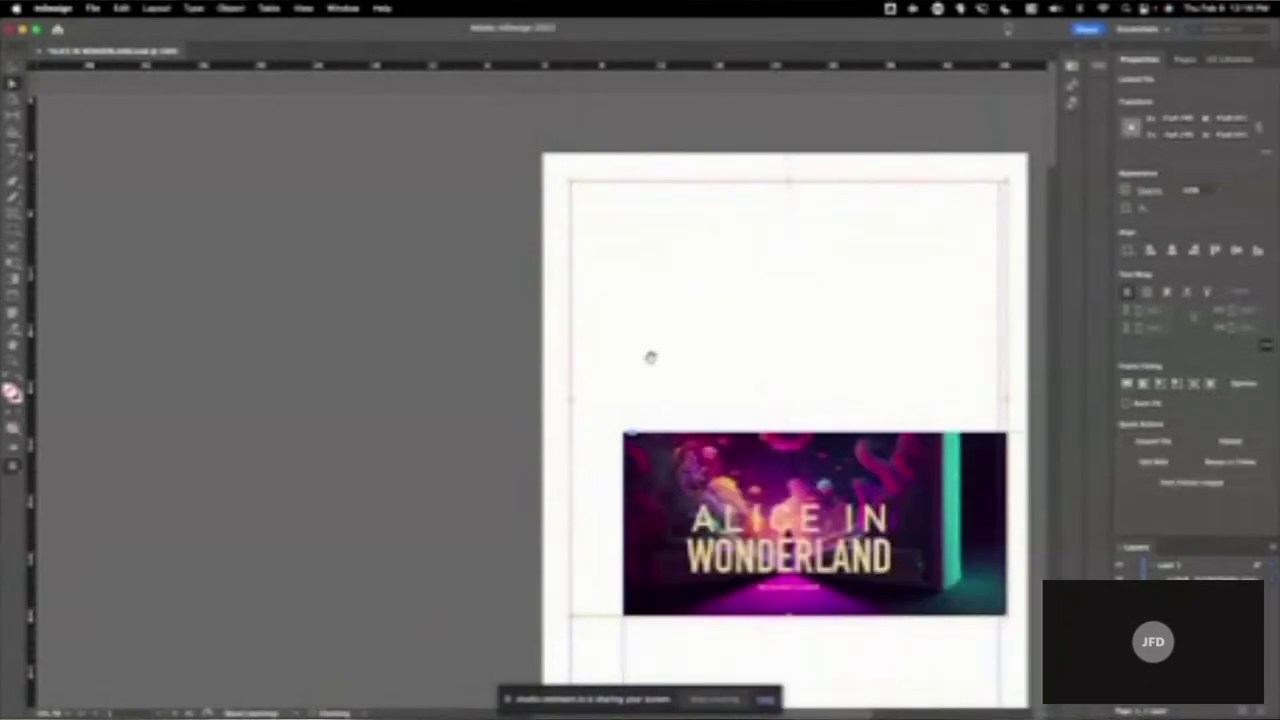
key("f")
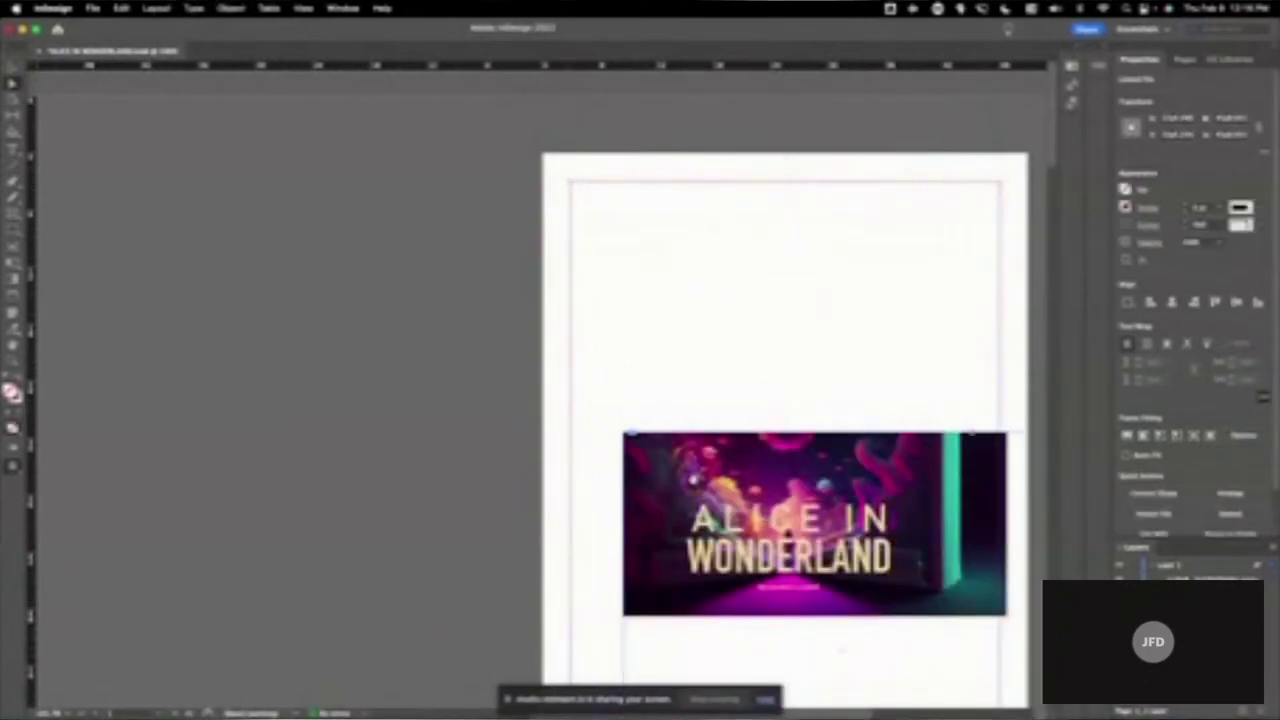
left_click_drag(604, 289, 1024, 671)
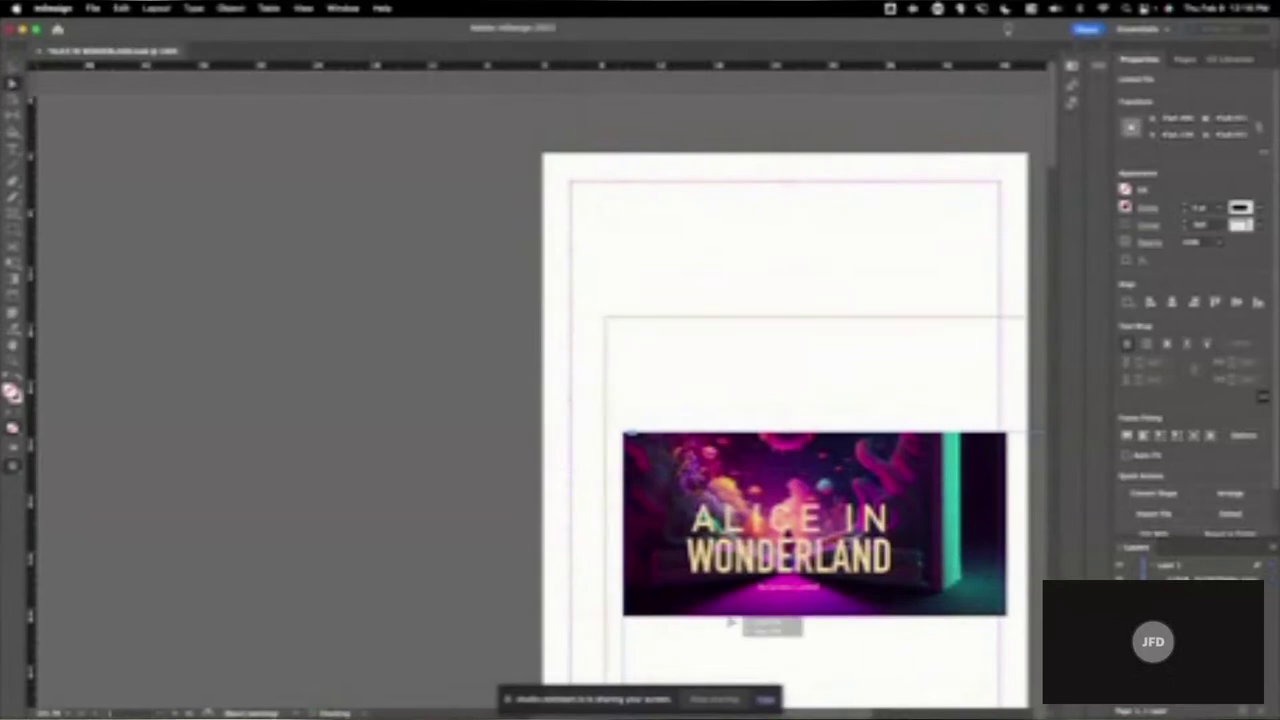
left_click(742, 440)
scroll(474, 317, "down", 3)
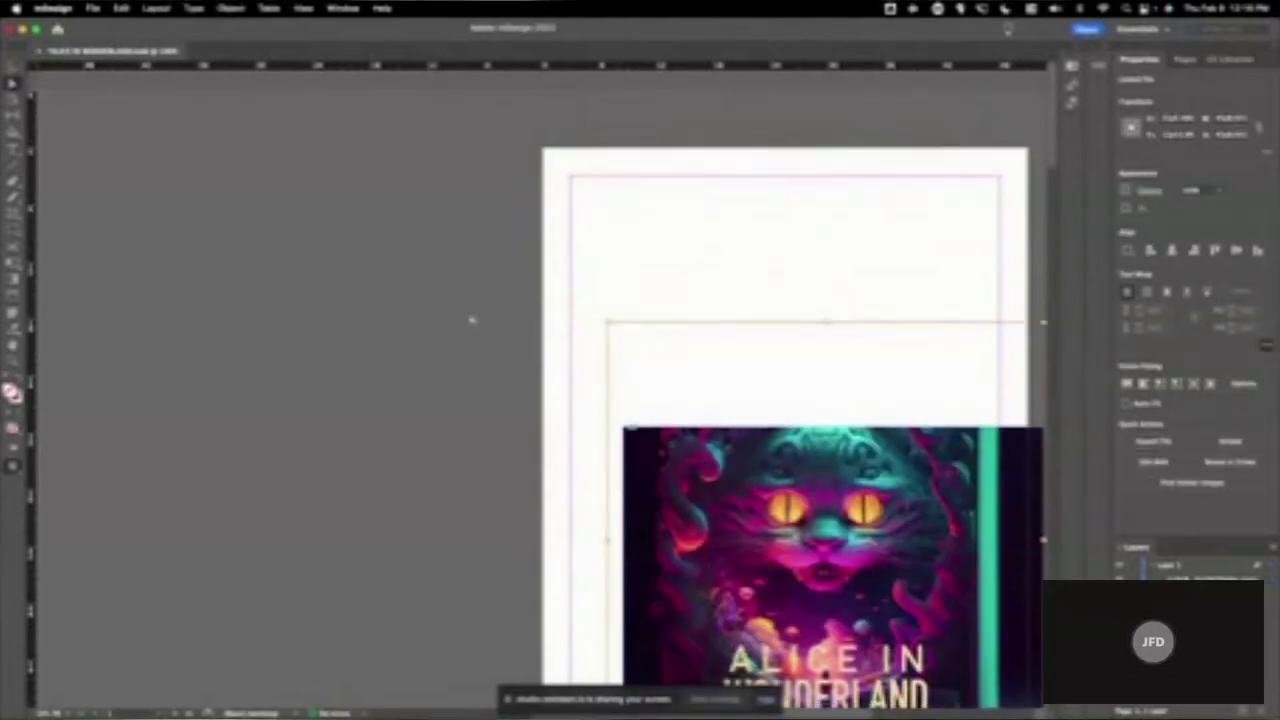
left_click_drag(750, 225, 714, 85)
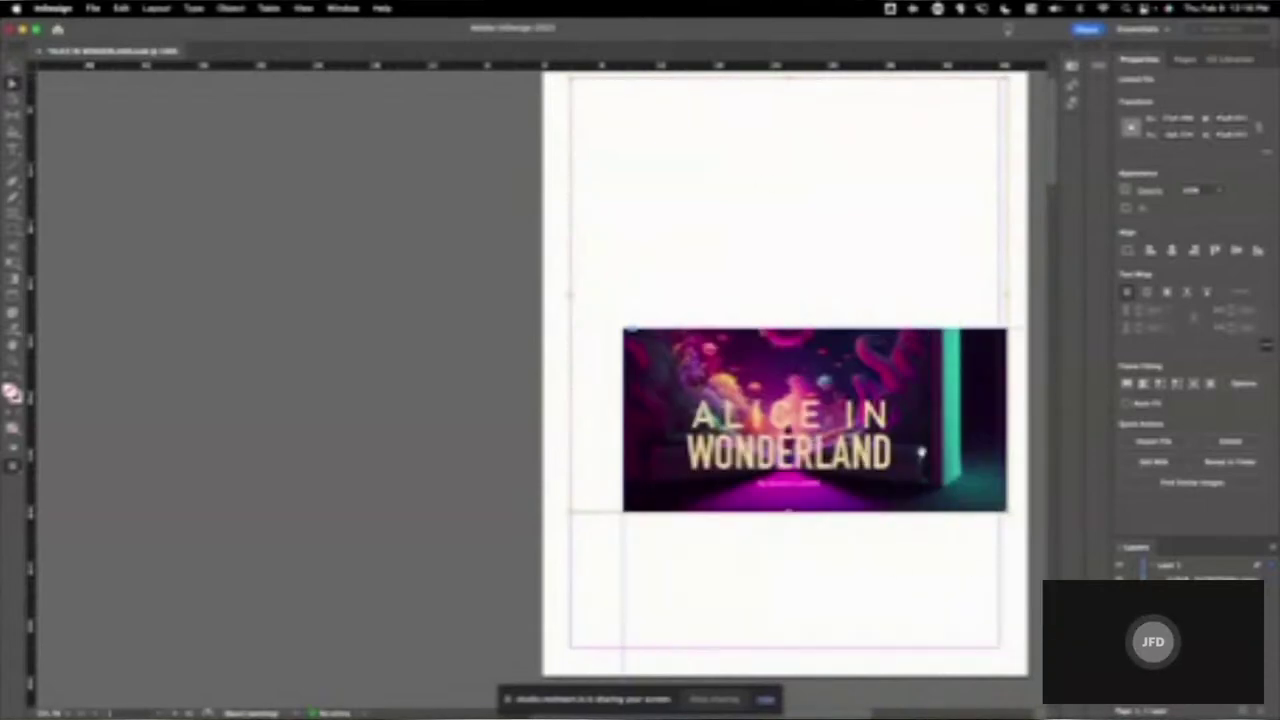
left_click_drag(1015, 530, 997, 648)
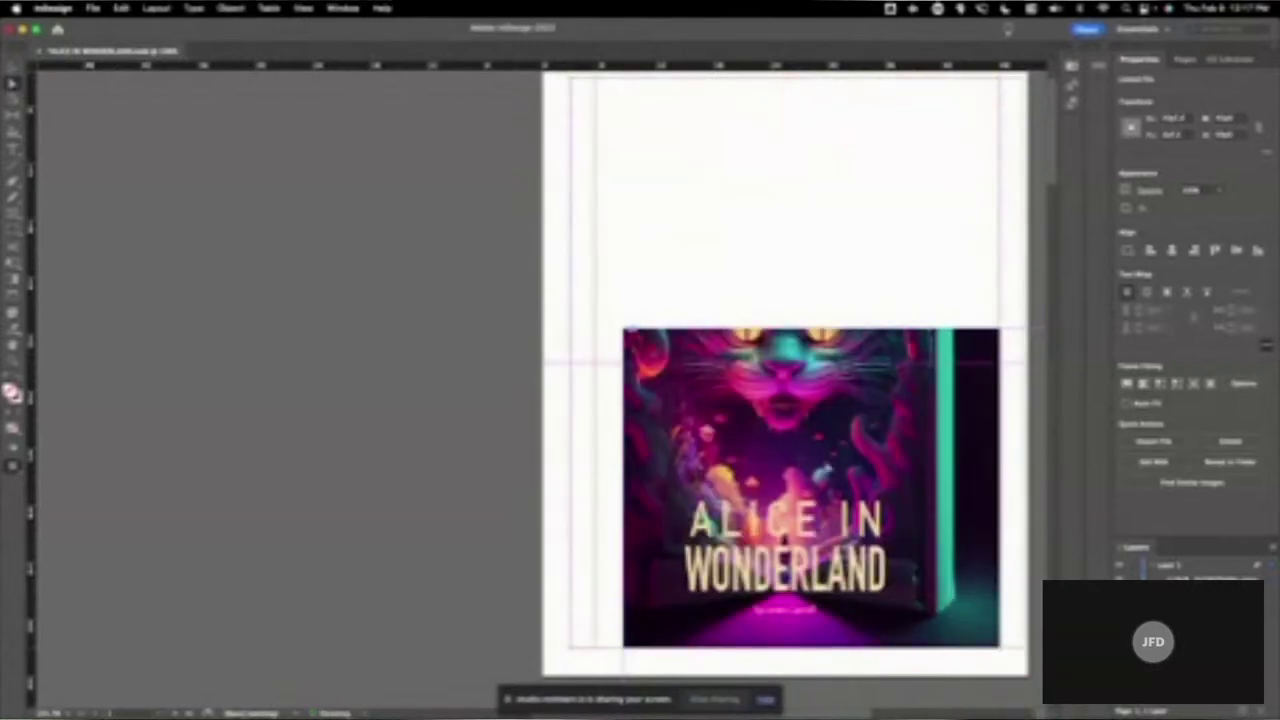
- Reselect the cover and try shifting its artwork down and to the right inside the frame
left_click(790, 412)
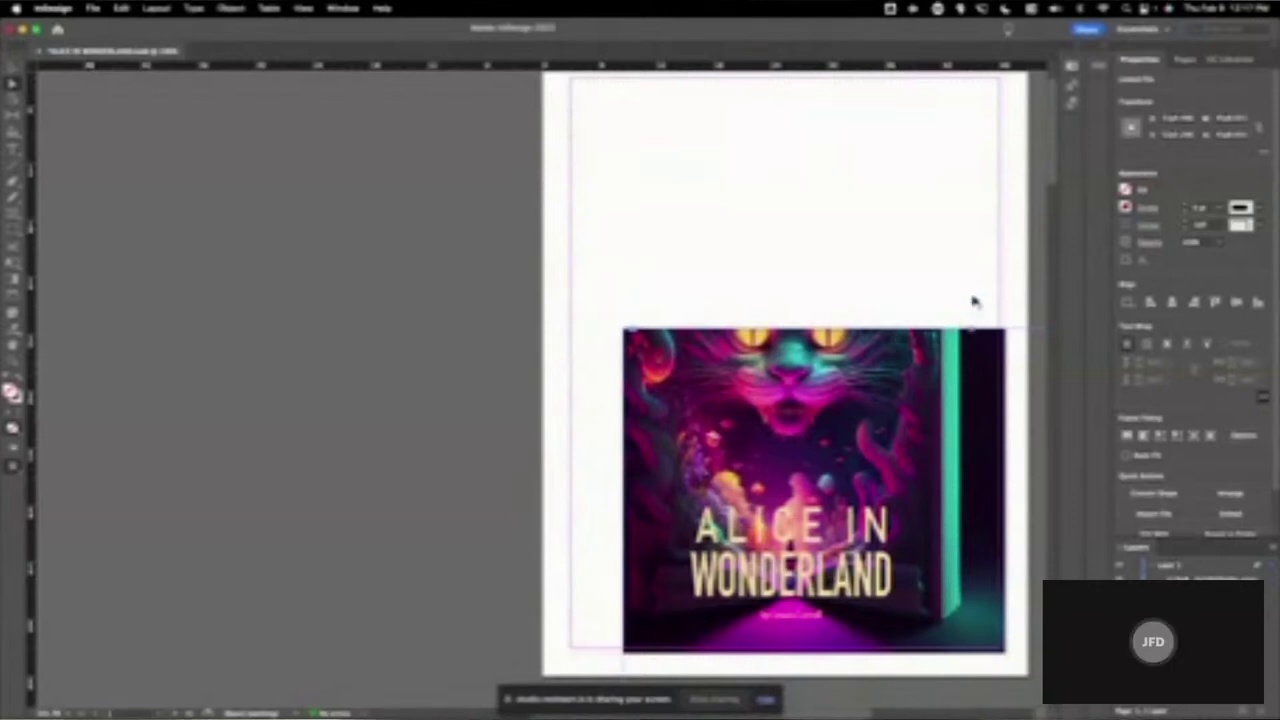
left_click(790, 384)
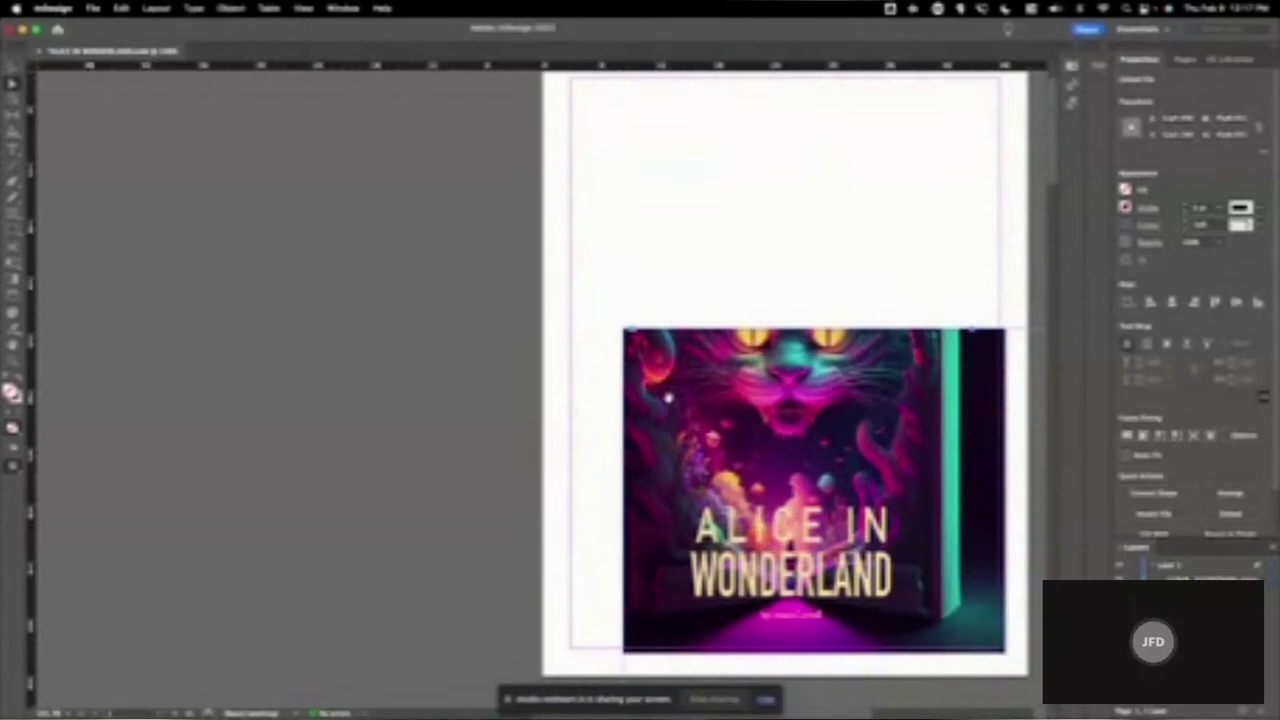
scroll(668, 398, "up", 2)
scroll(667, 360, "down", 1)
left_click(572, 188)
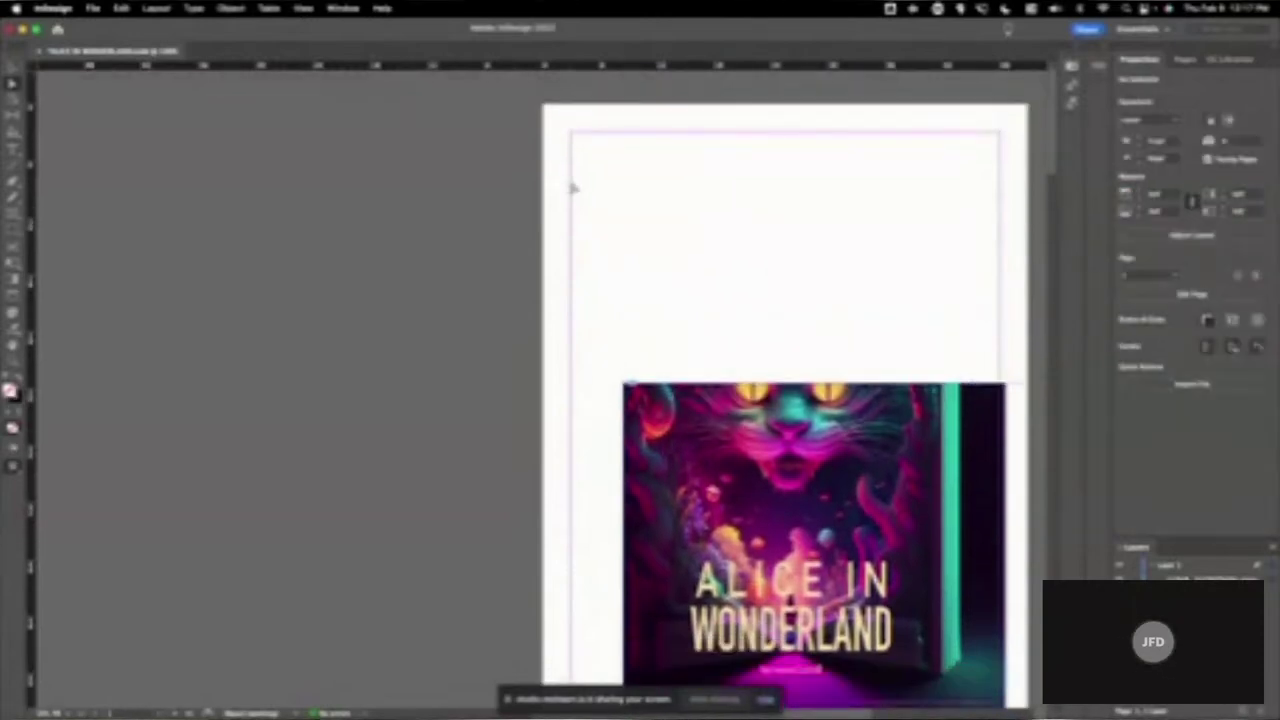
left_click(668, 378)
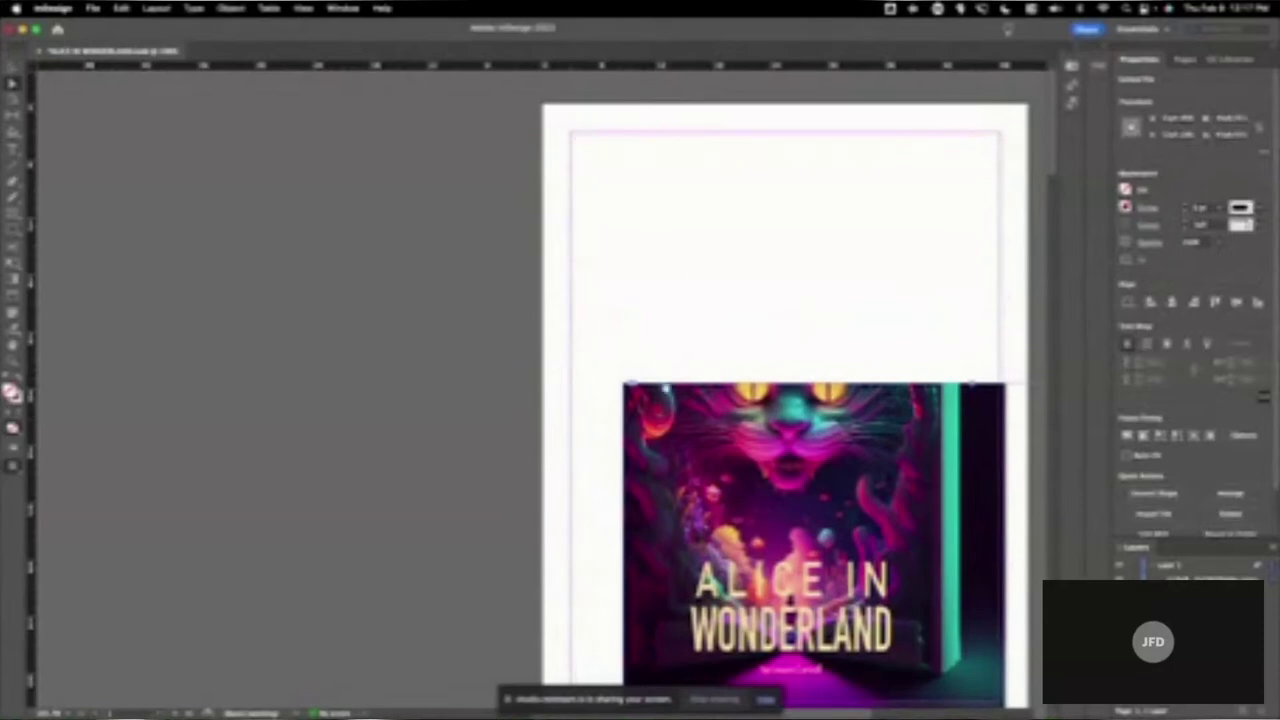
left_click_drag(766, 337, 686, 337)
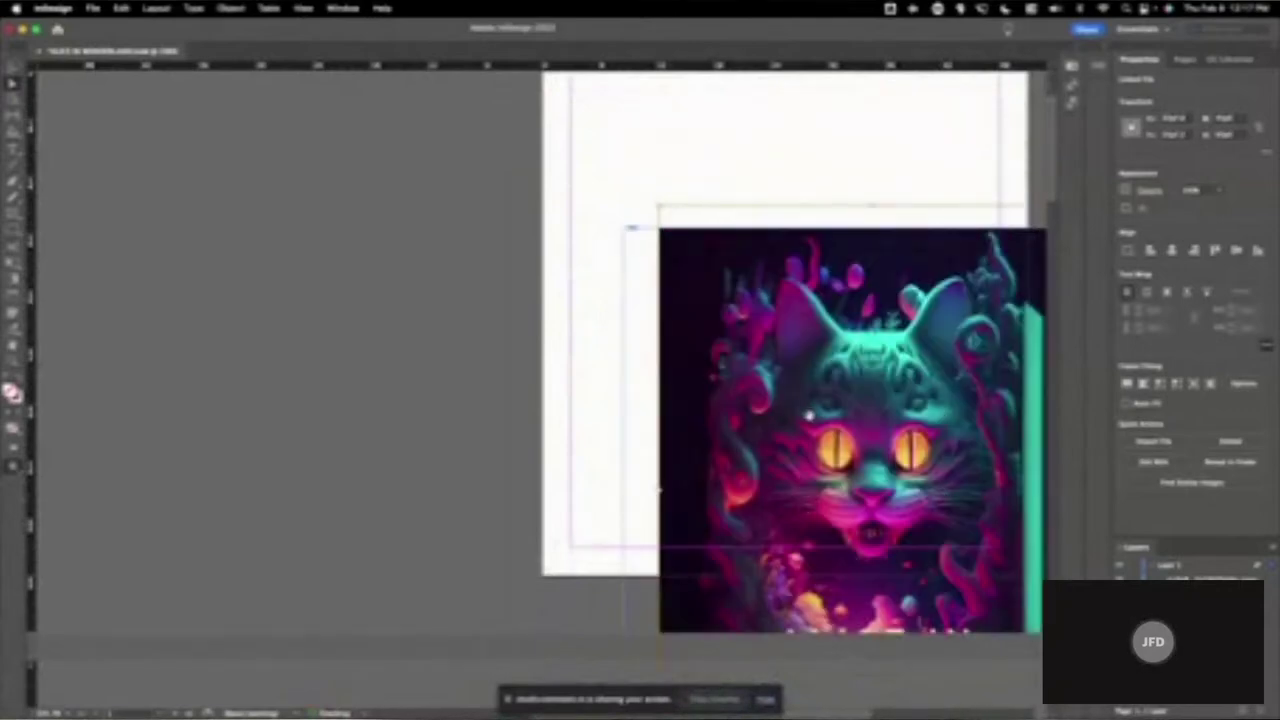
left_click_drag(808, 416, 761, 463)
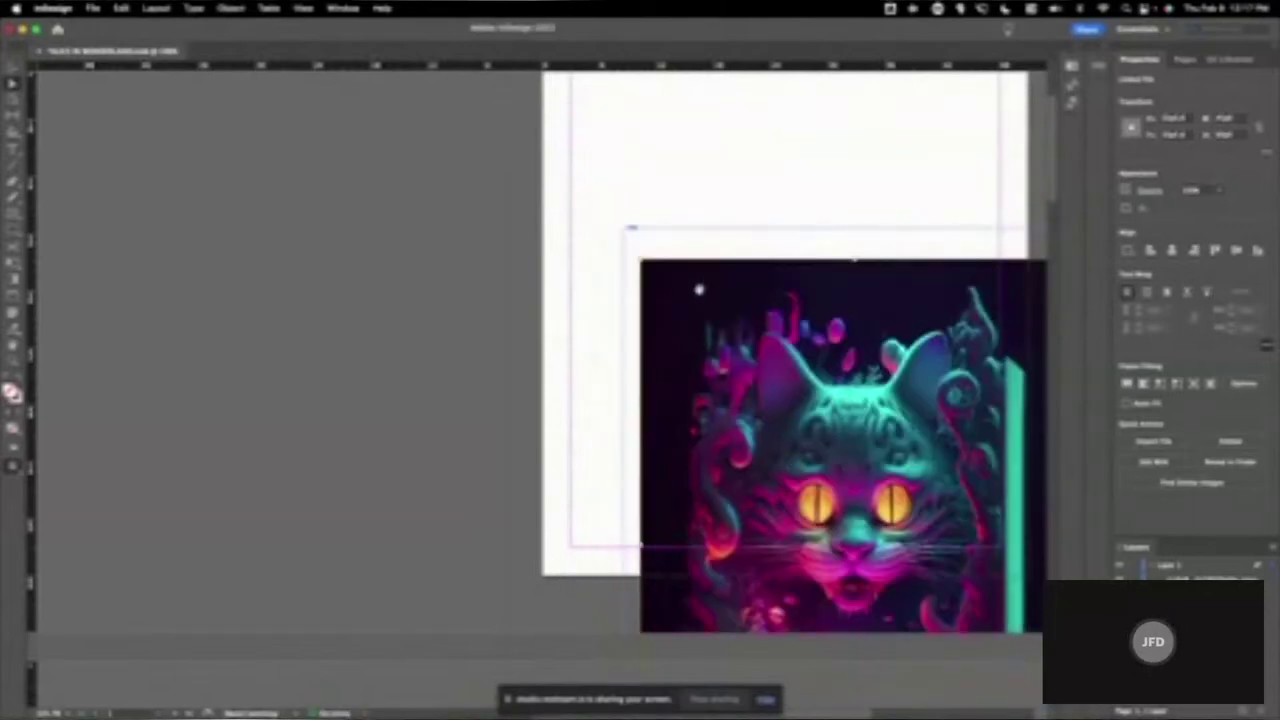
left_click_drag(695, 300, 714, 318)
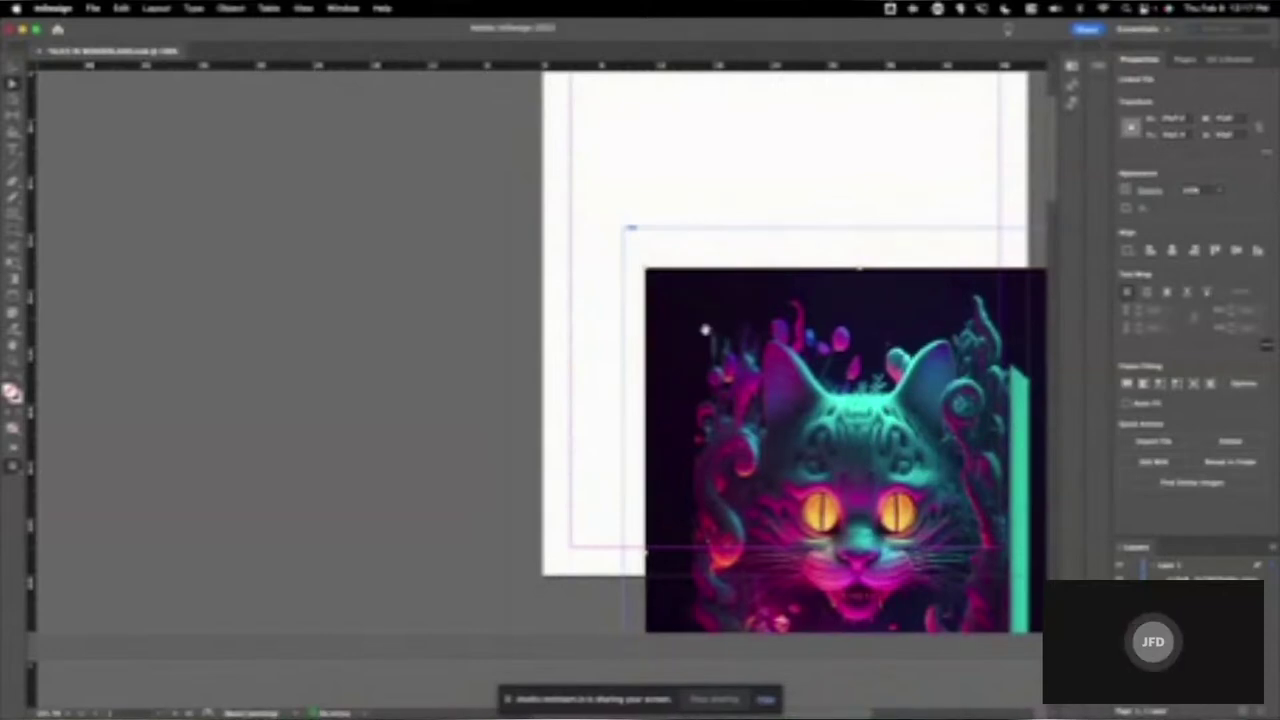
- Try moving the cover artwork back up to the top margin of the first page
scroll(706, 326, "down", 3)
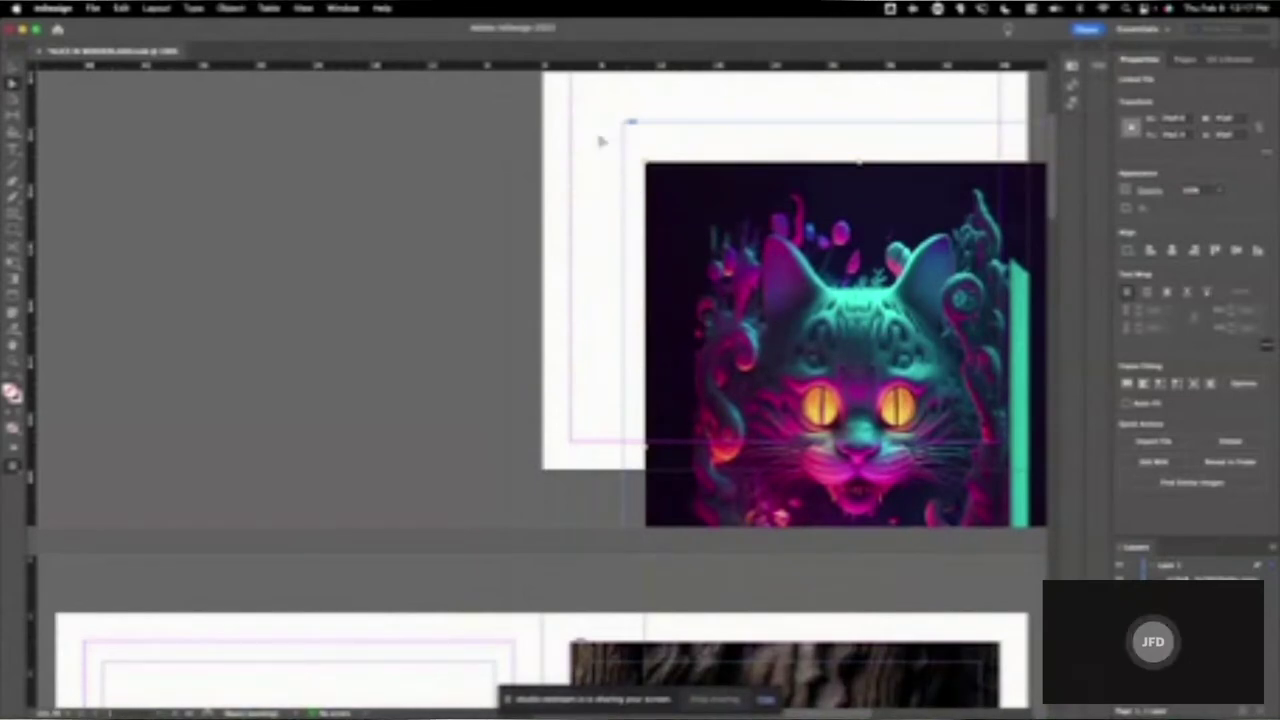
left_click(629, 121)
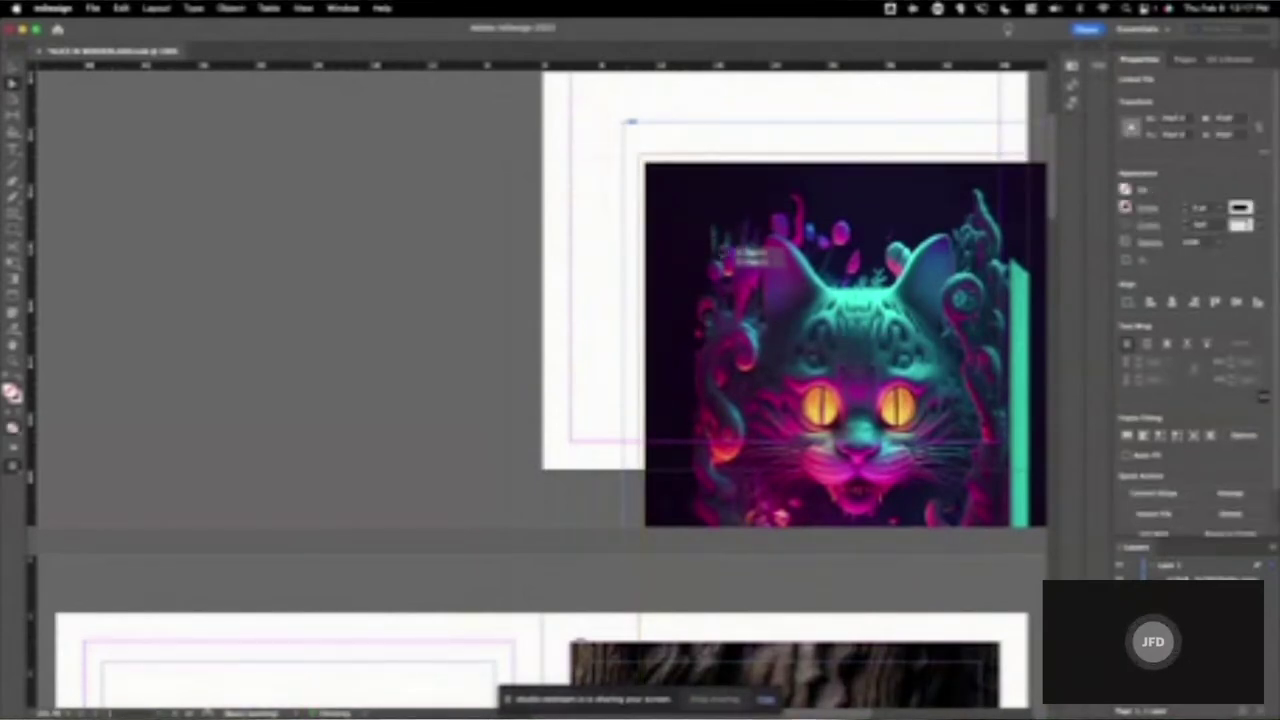
scroll(710, 308, "up", 6)
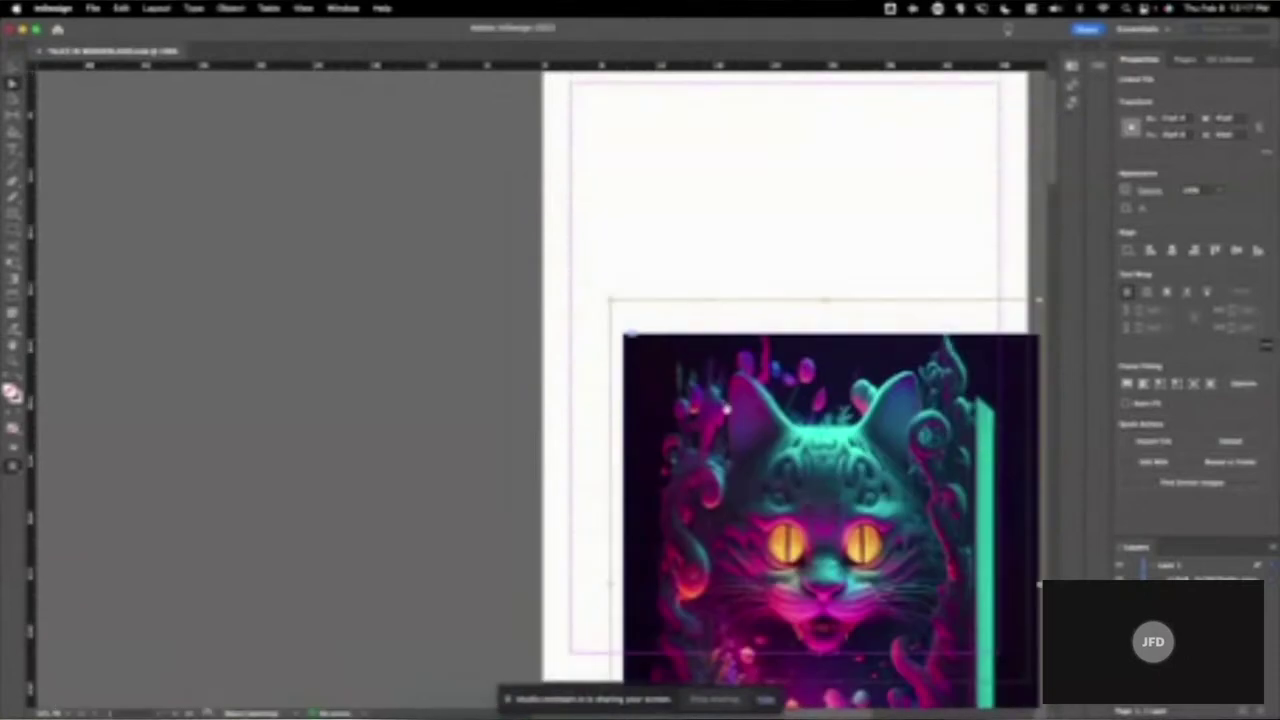
left_click_drag(727, 408, 679, 200)
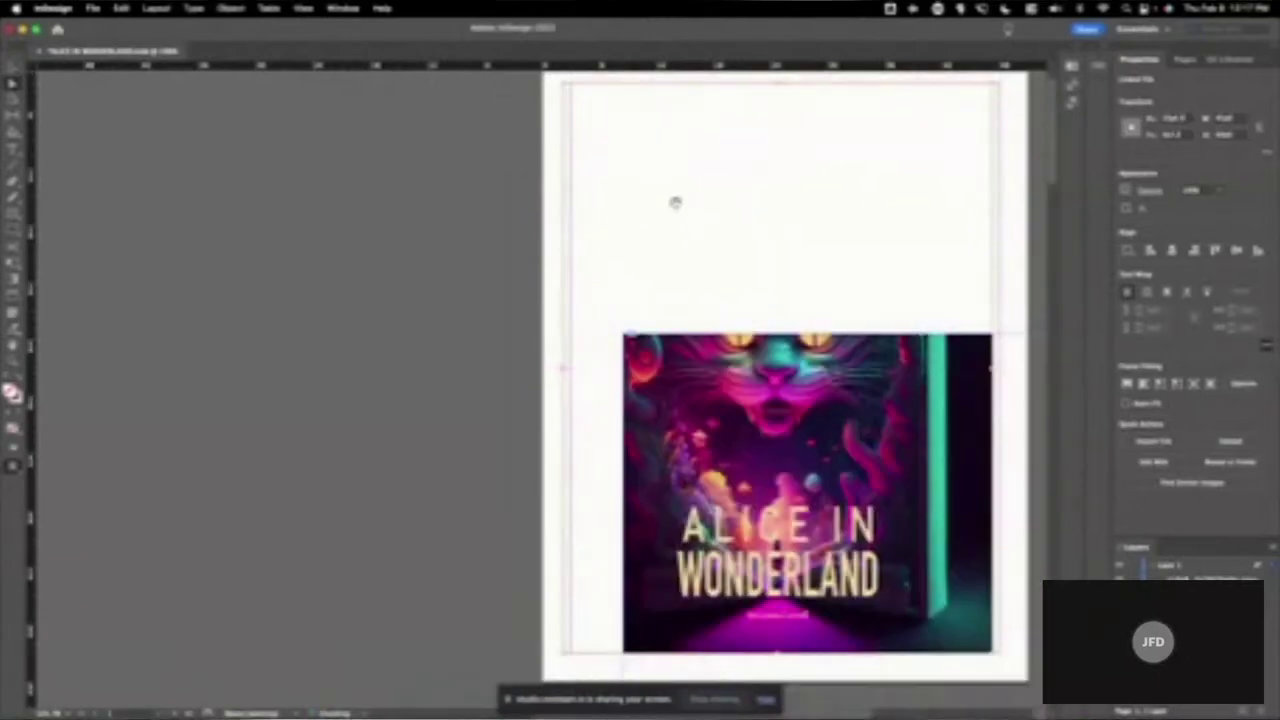
- Pull the cover frame's upper-left corner point to the page's margin corner, and delete the distorted cover frame
scroll(472, 304, "up", 2)
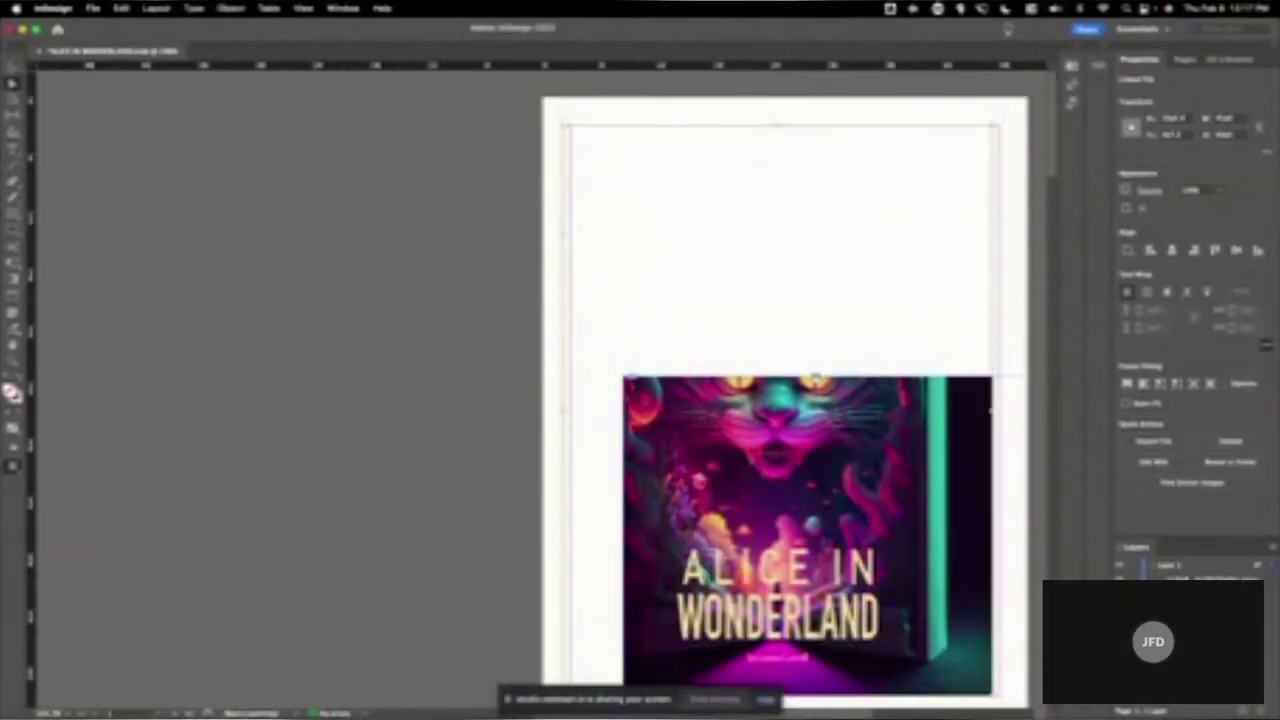
left_click_drag(815, 378, 727, 381)
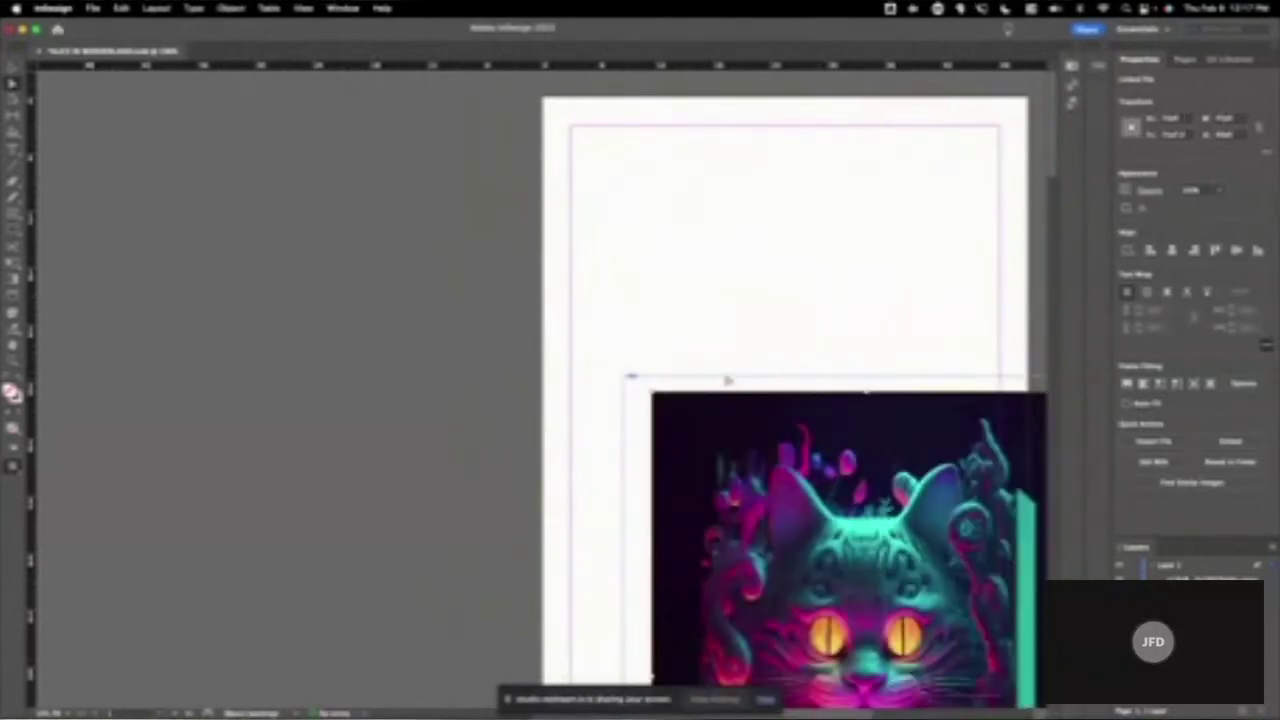
left_click(632, 378)
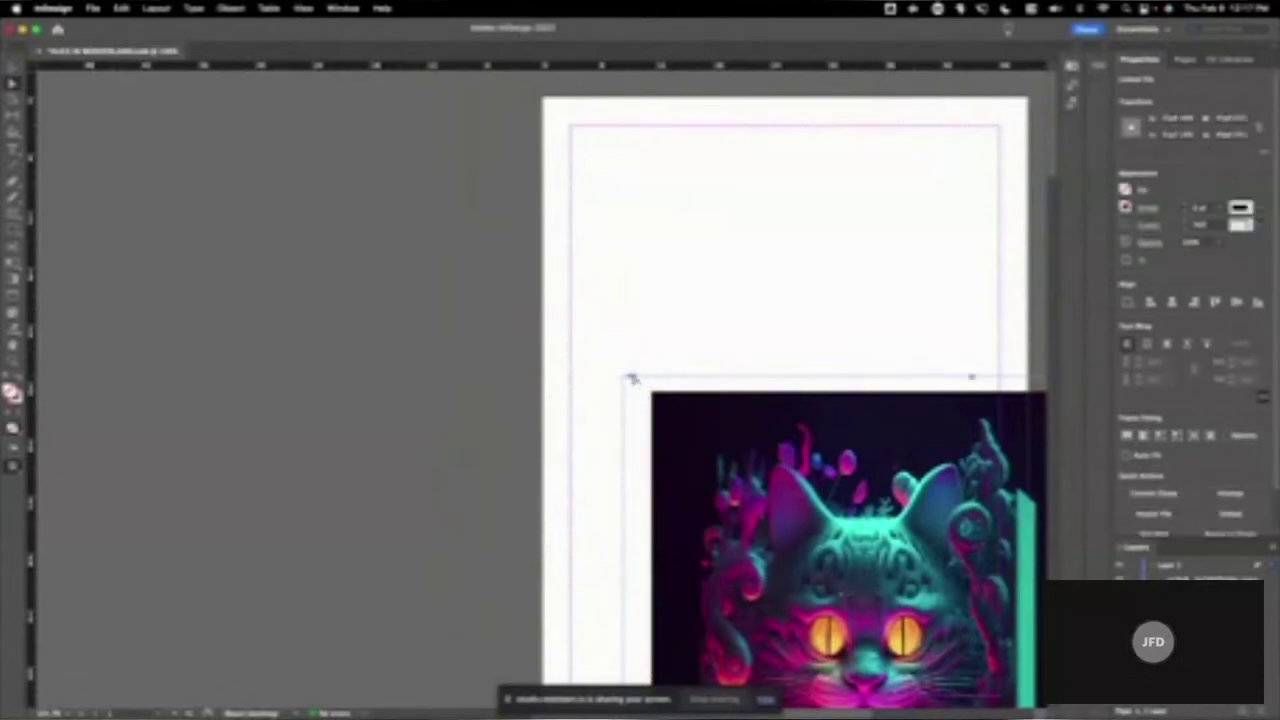
left_click_drag(632, 378, 573, 128)
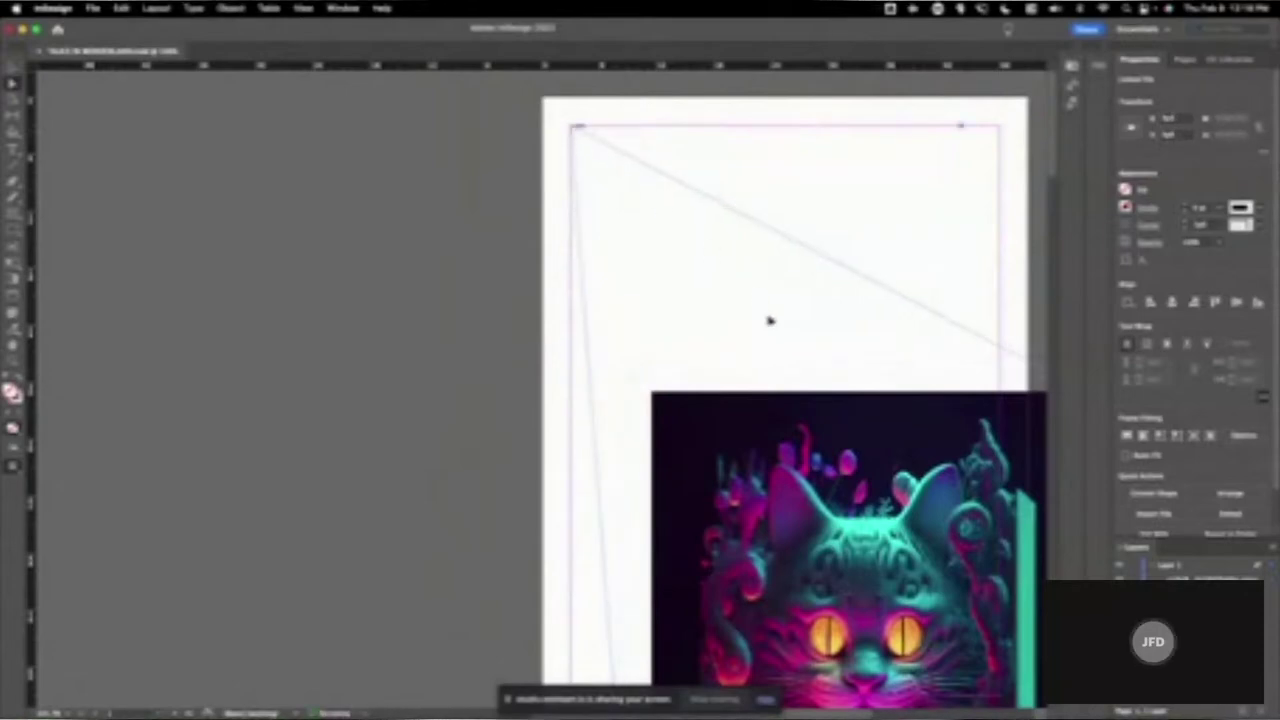
key("Delete")
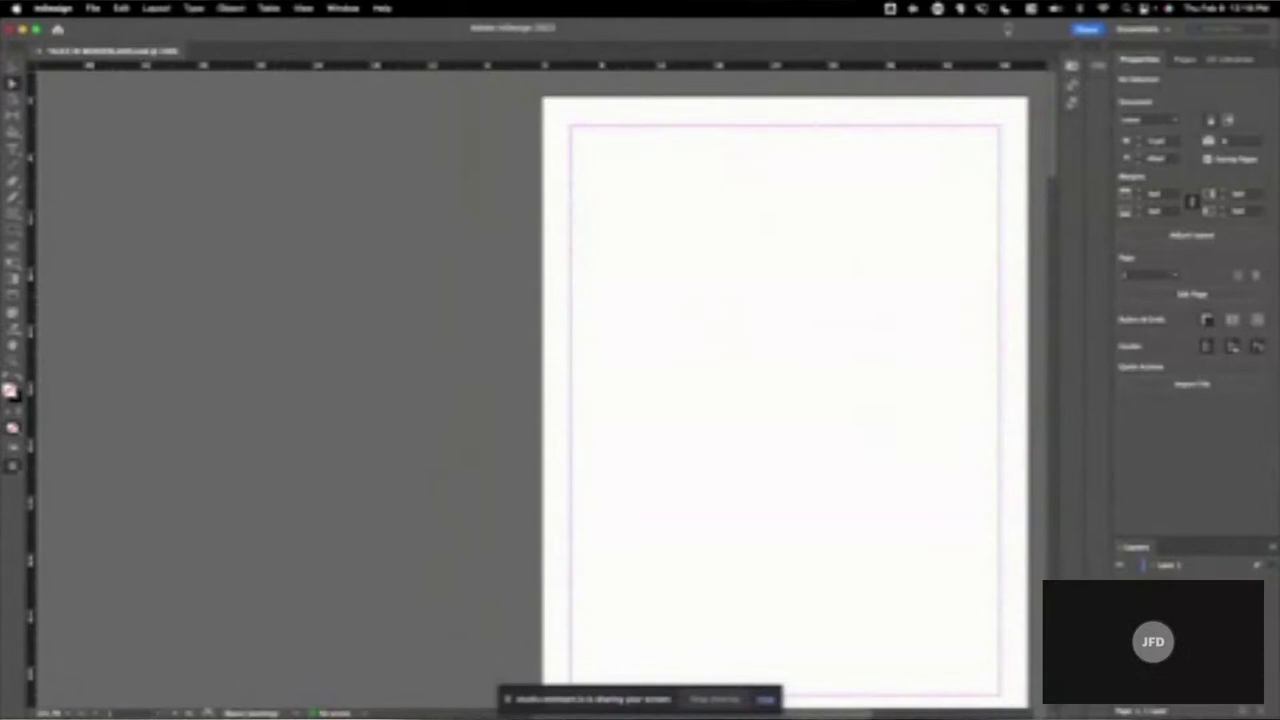
- Place the cover image again inside the first page and try moving its artwork to the upper-left margin corner
left_click_drag(543, 394, 731, 392)
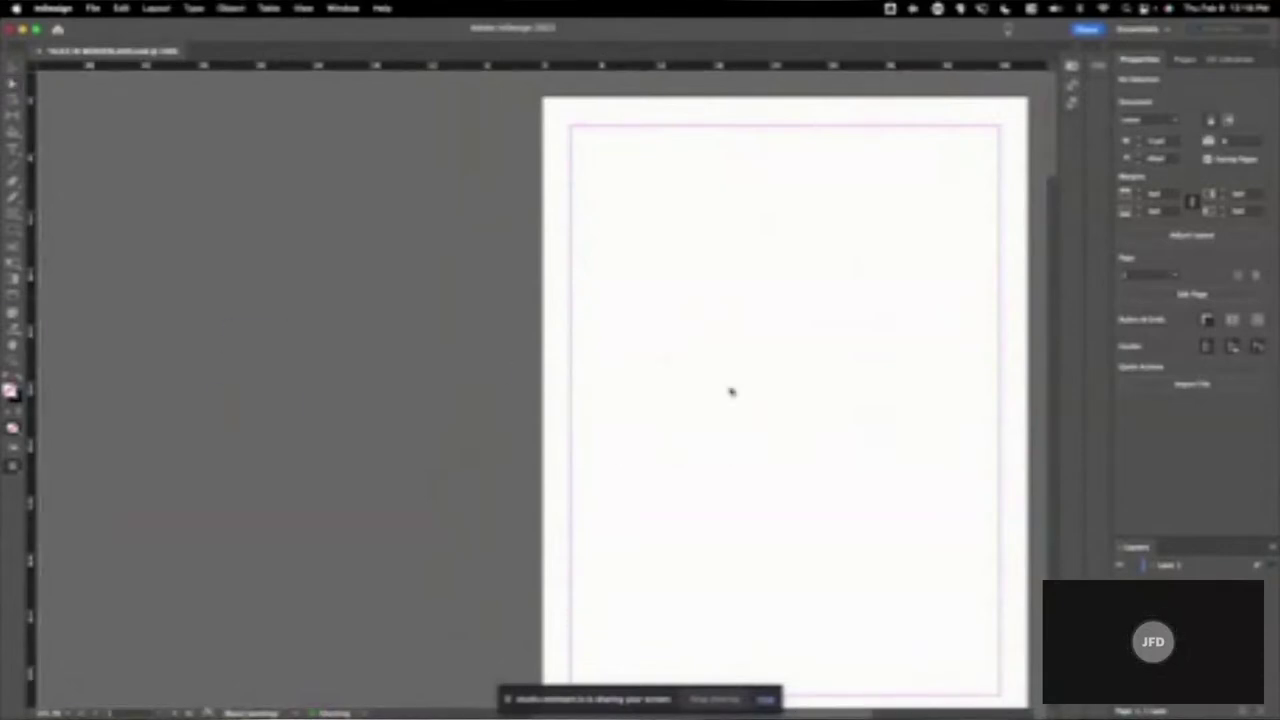
left_click_drag(836, 443, 678, 177)
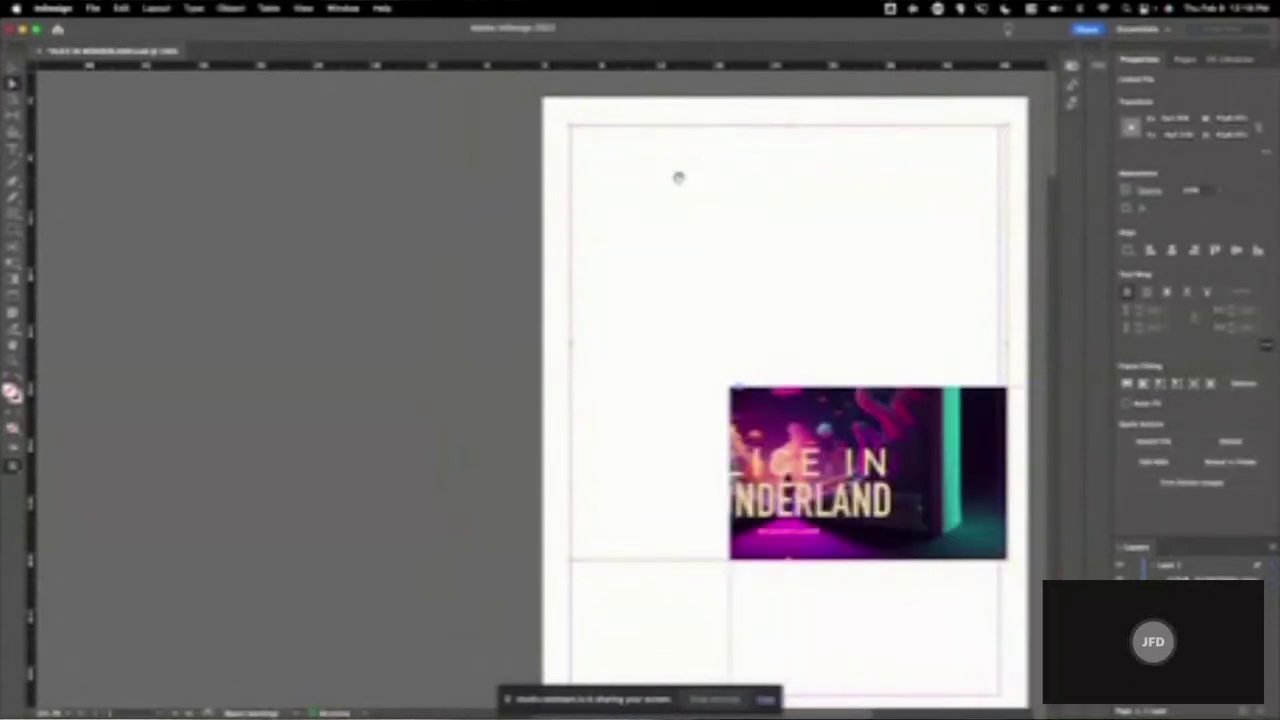
left_click_drag(902, 510, 757, 276)
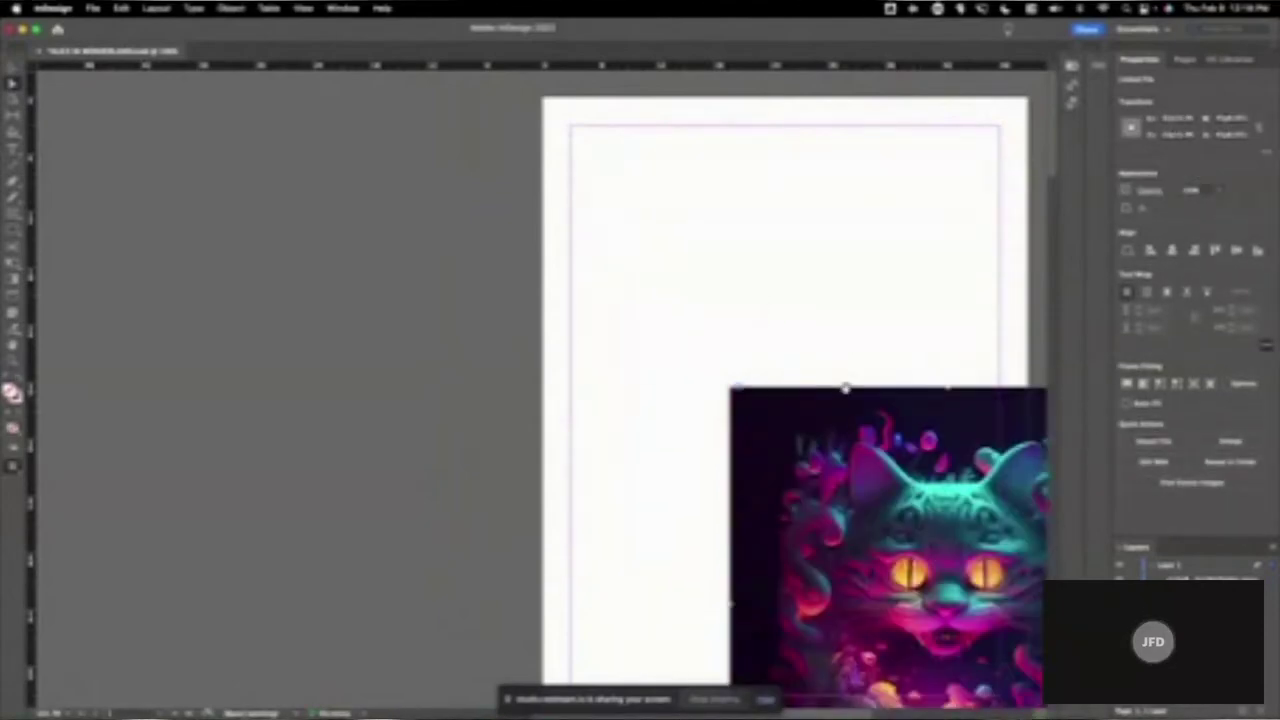
- Move the whole cover image up onto the first page so its sides line up with the left and right margins
left_click_drag(845, 388, 703, 220)
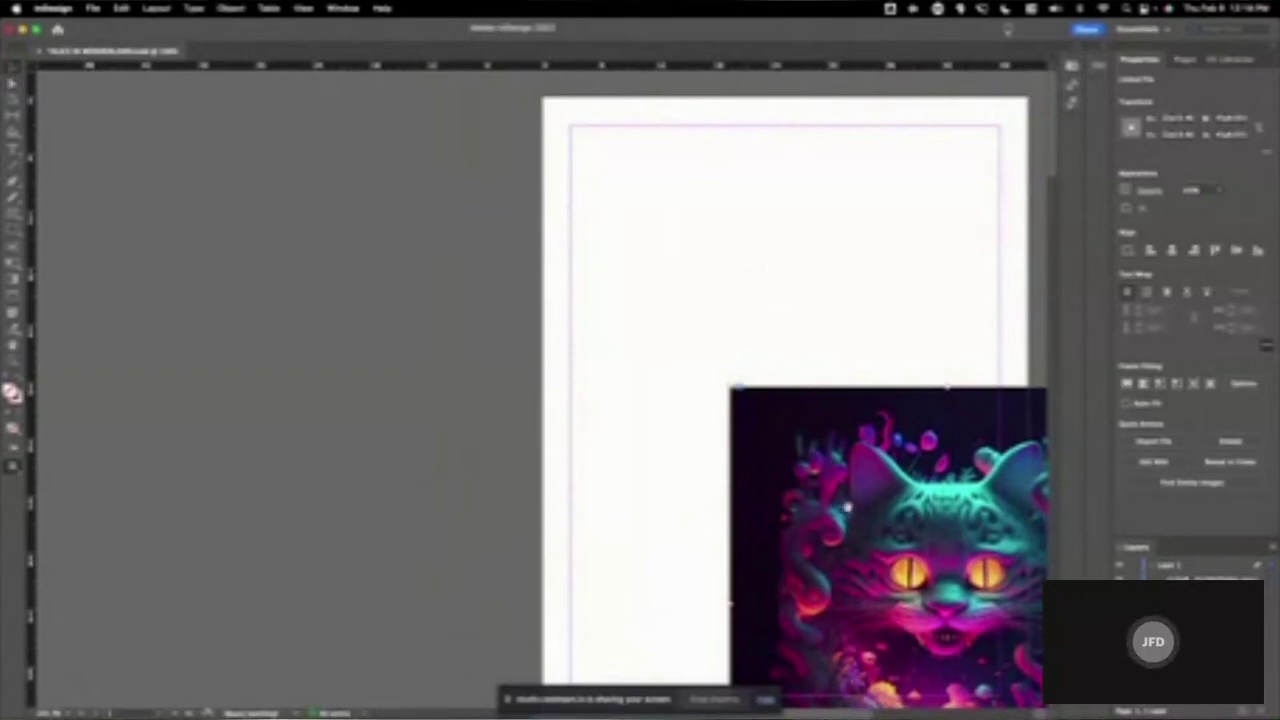
left_click_drag(850, 506, 994, 580)
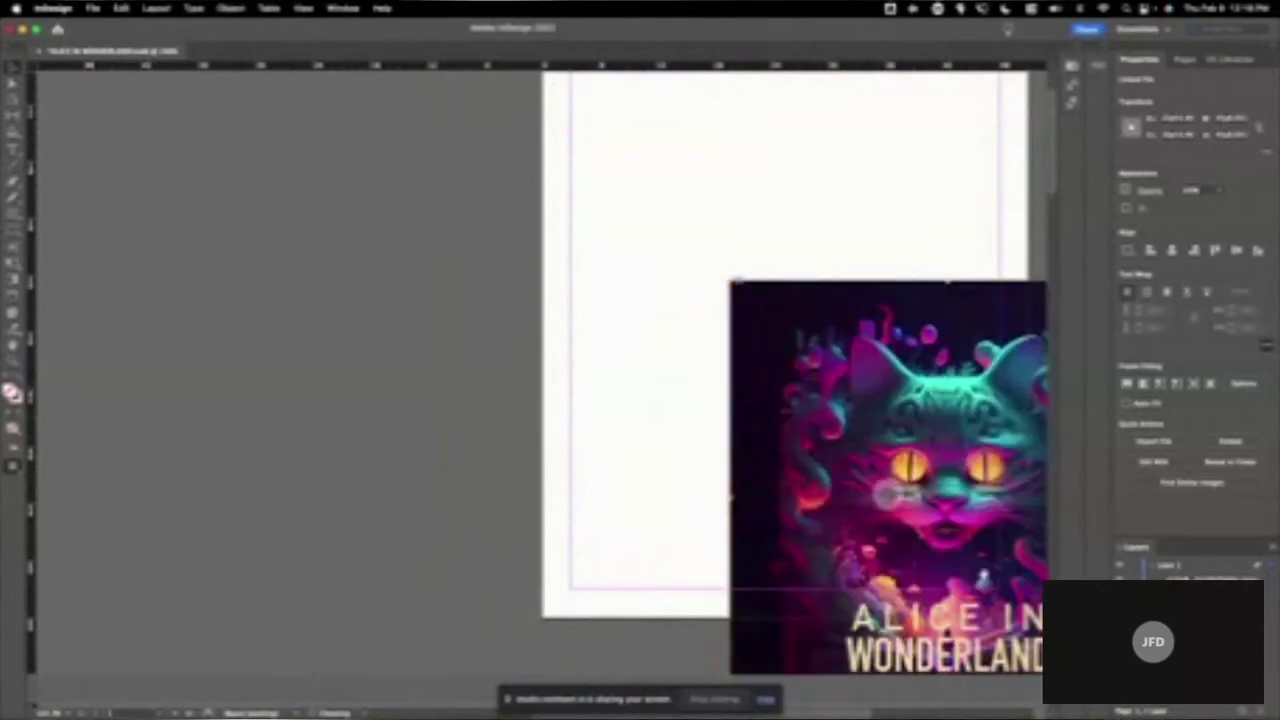
left_click_drag(731, 279, 626, 165)
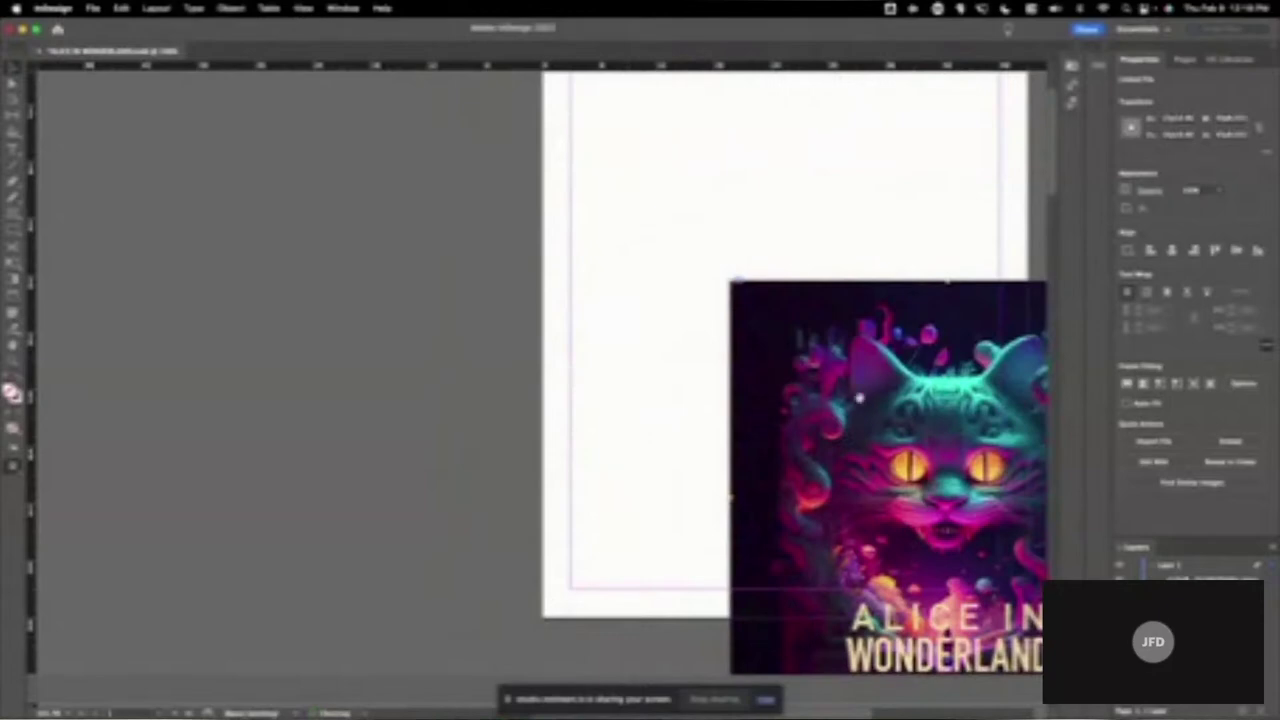
left_click_drag(972, 283, 833, 168)
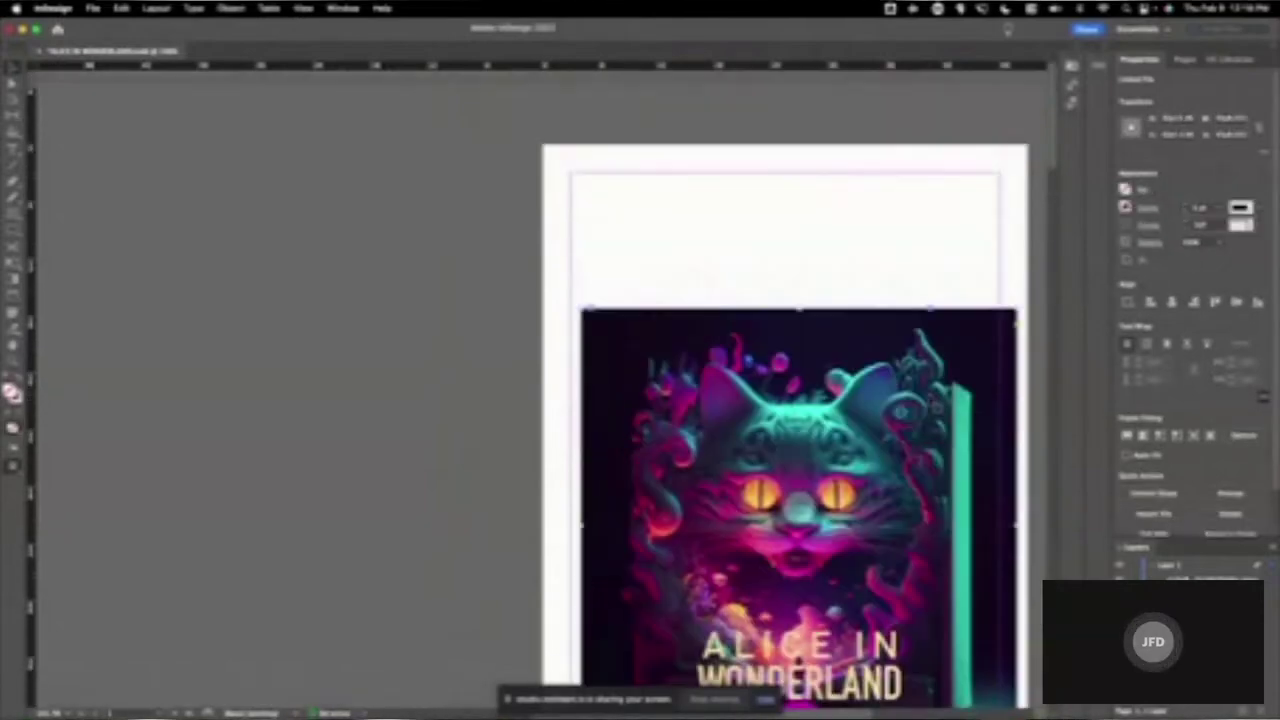
scroll(930, 390, "up", 3)
left_click_drag(907, 318, 893, 215)
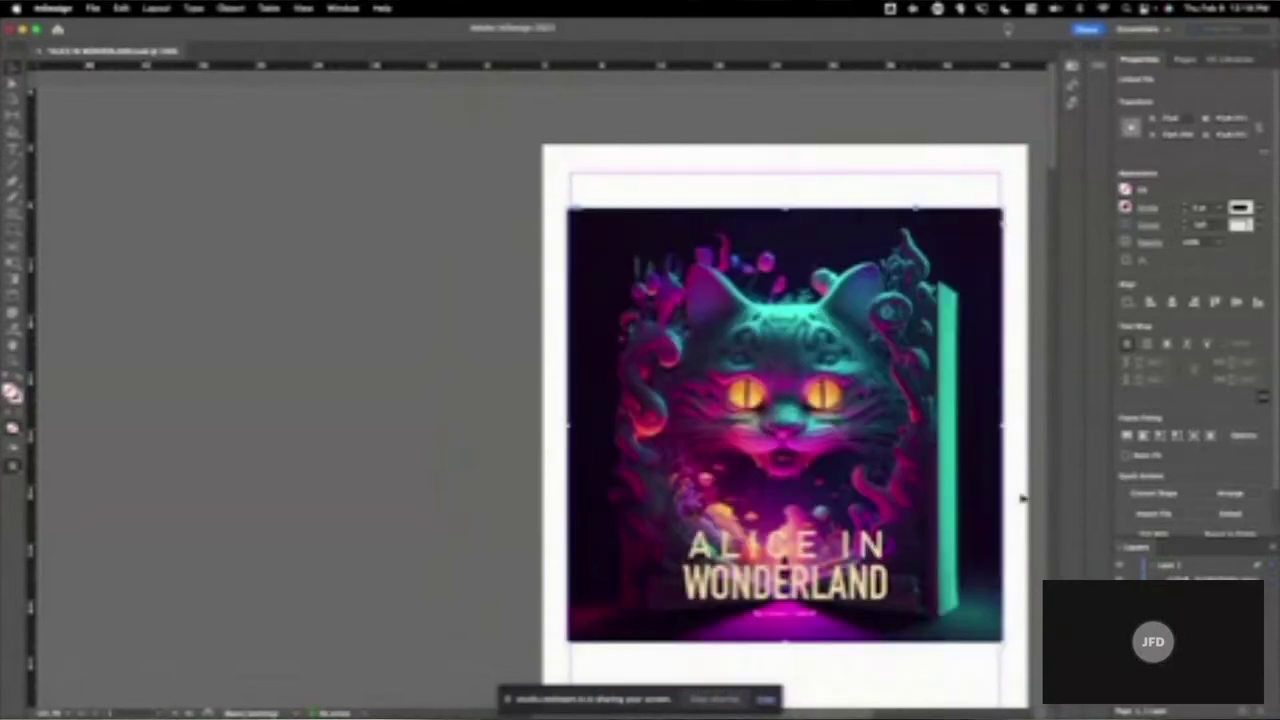
- Nudge the cover down slightly between the first page's top and bottom margins and deselect it
scroll(1020, 494, "down", 3)
scroll(1014, 566, "up", 3)
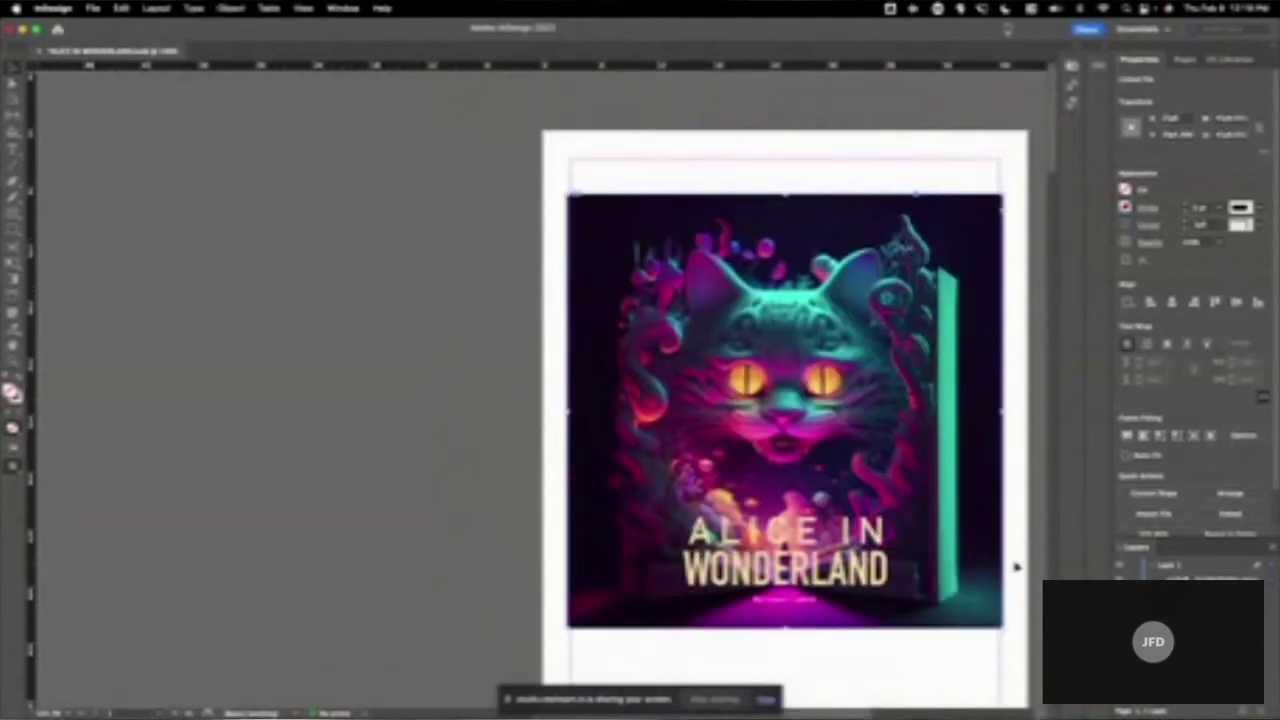
key("Down")
key("Down")
key("Down")
key("Down")
key("Down")
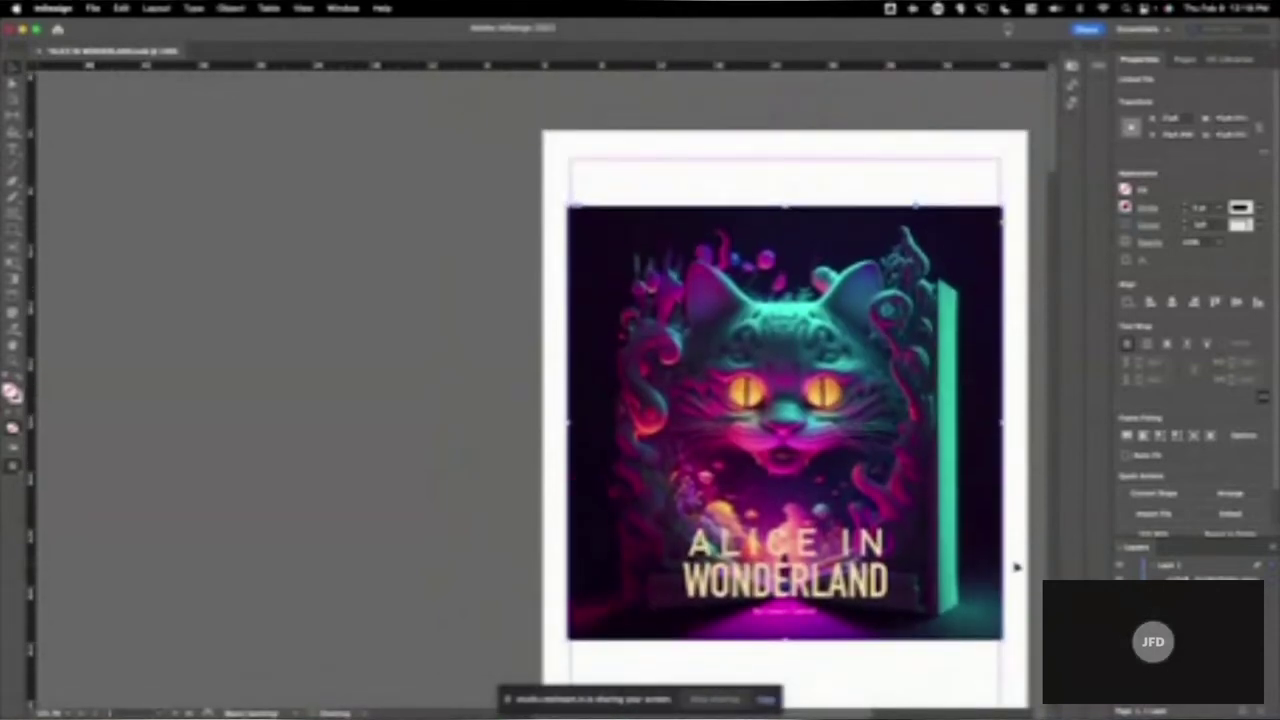
key("Down")
key("Down")
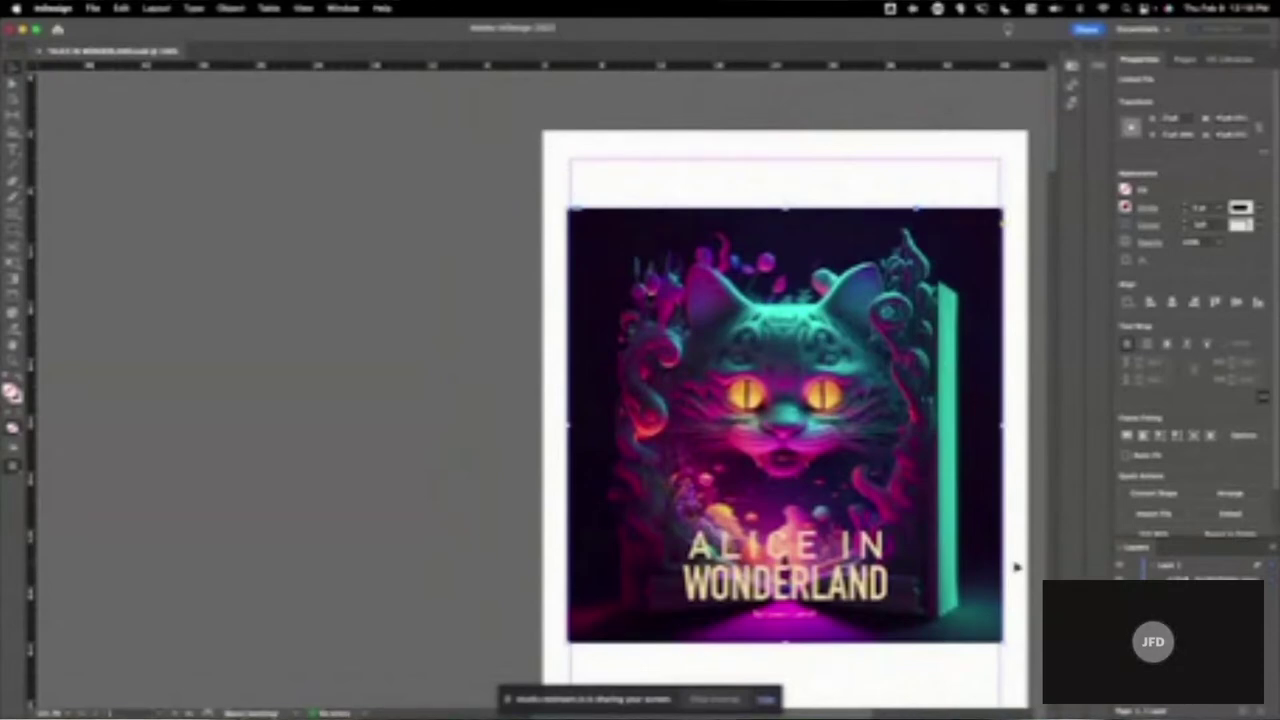
key("super+0")
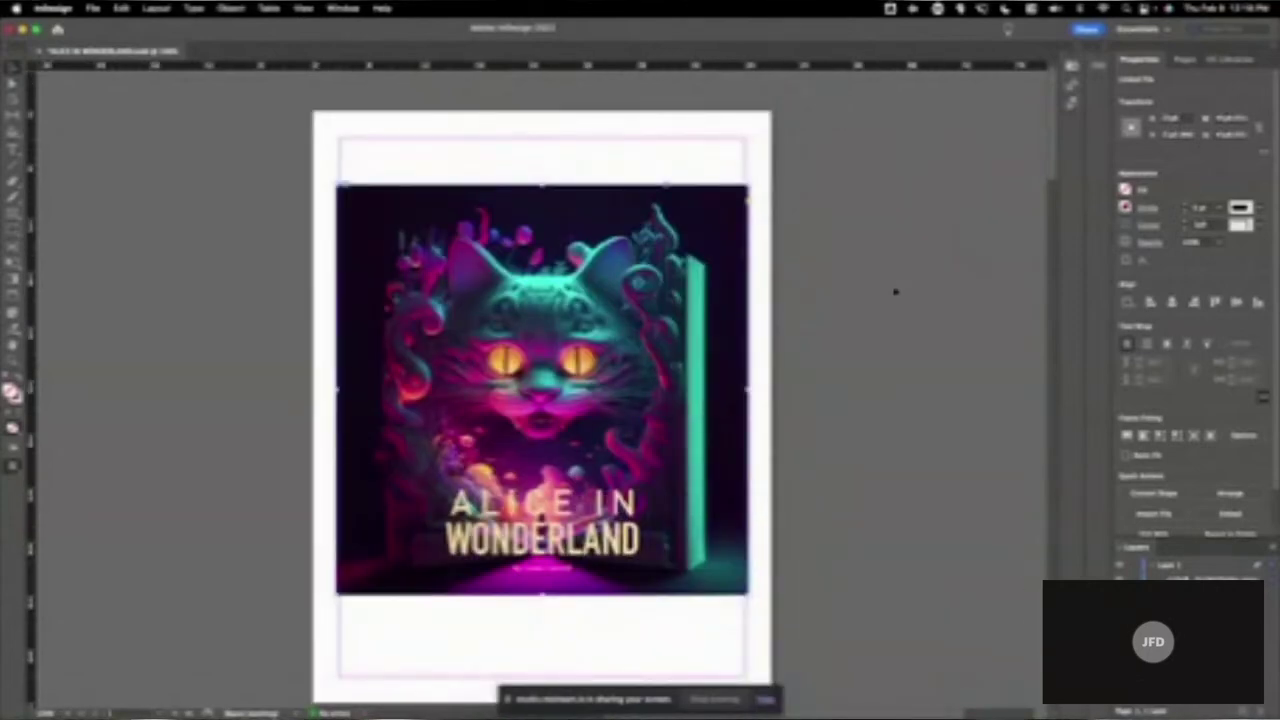
left_click(871, 336)
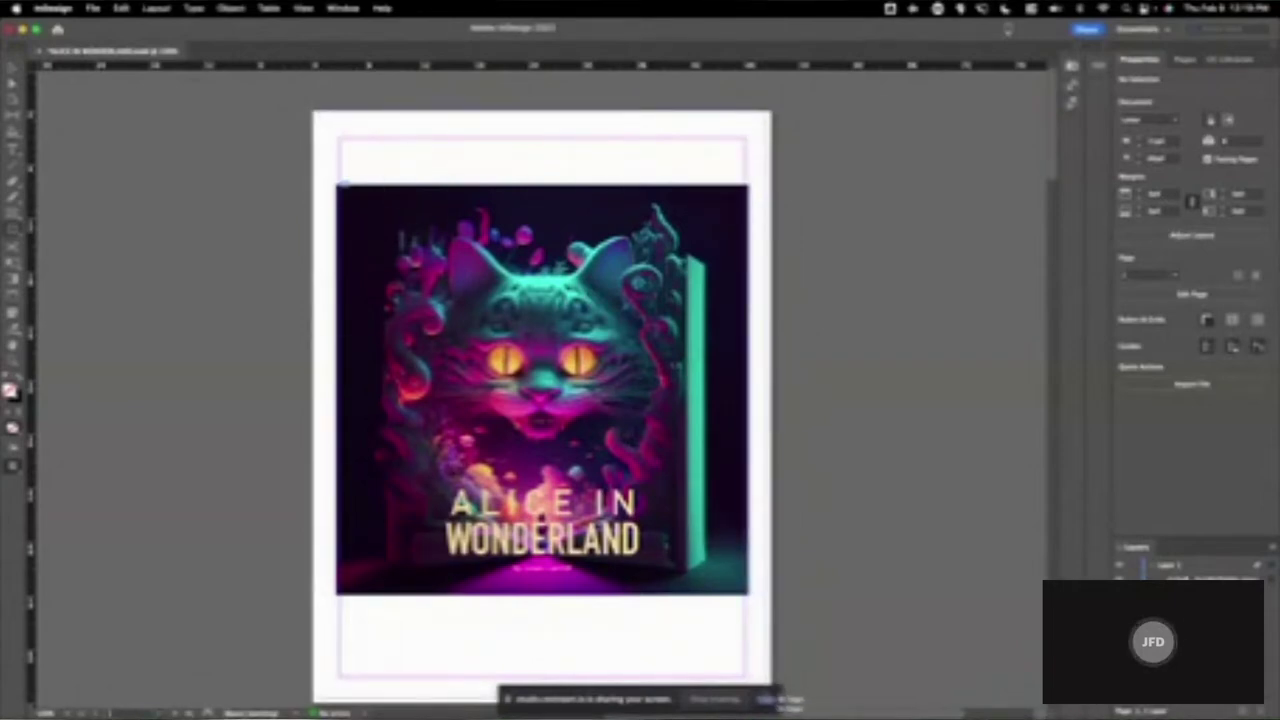
- Draw a rectangle covering the whole first page, fill it with the Registration black swatch, and send it behind the cover
left_click(771, 408)
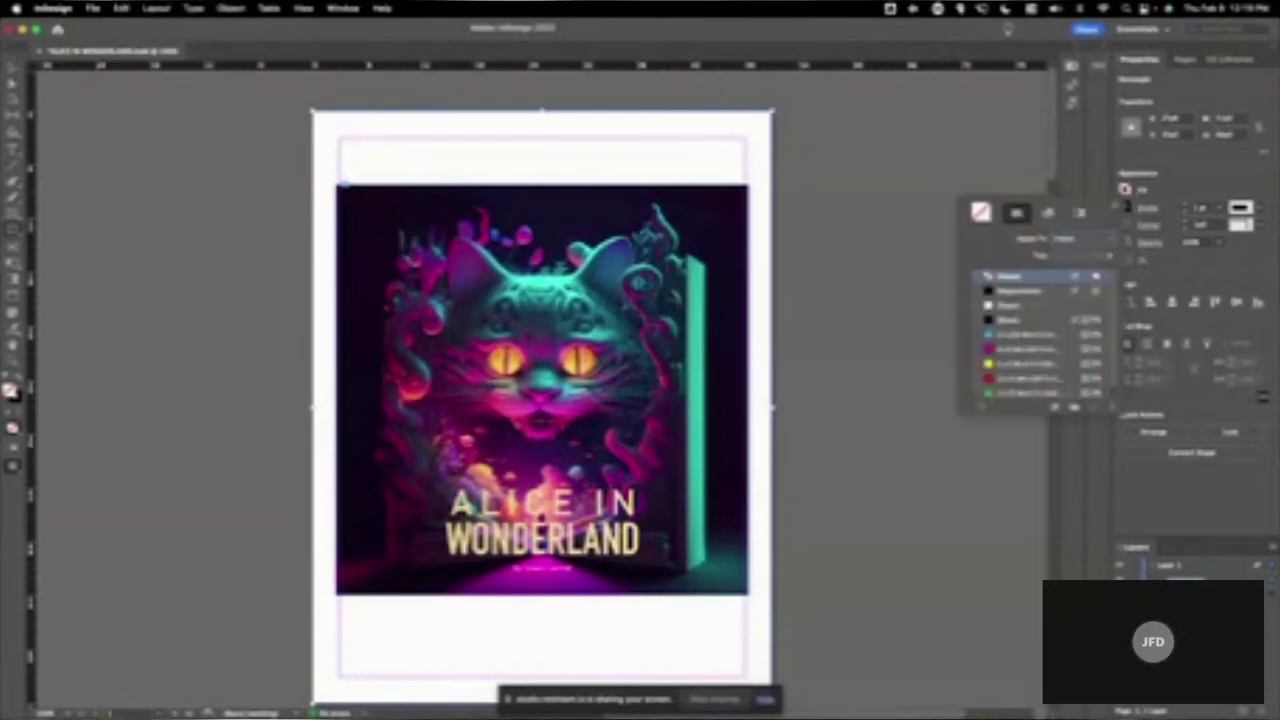
left_click(1125, 189)
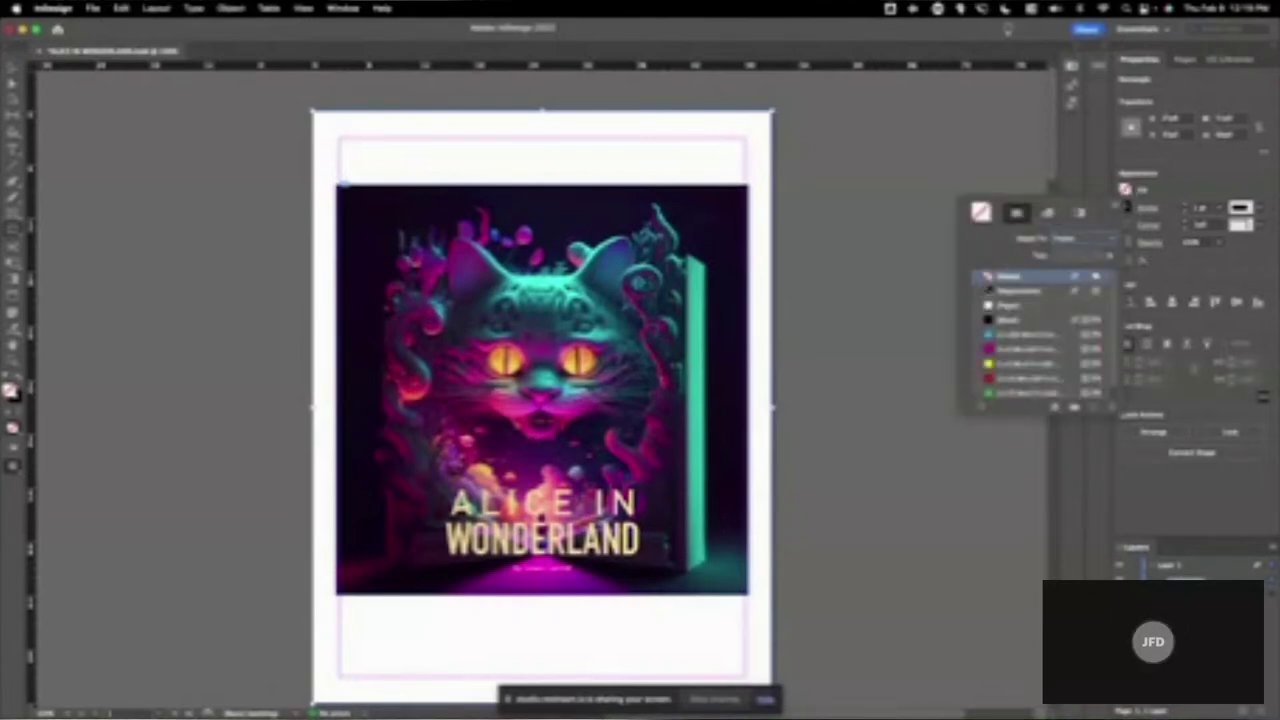
left_click(1018, 290)
key("Escape")
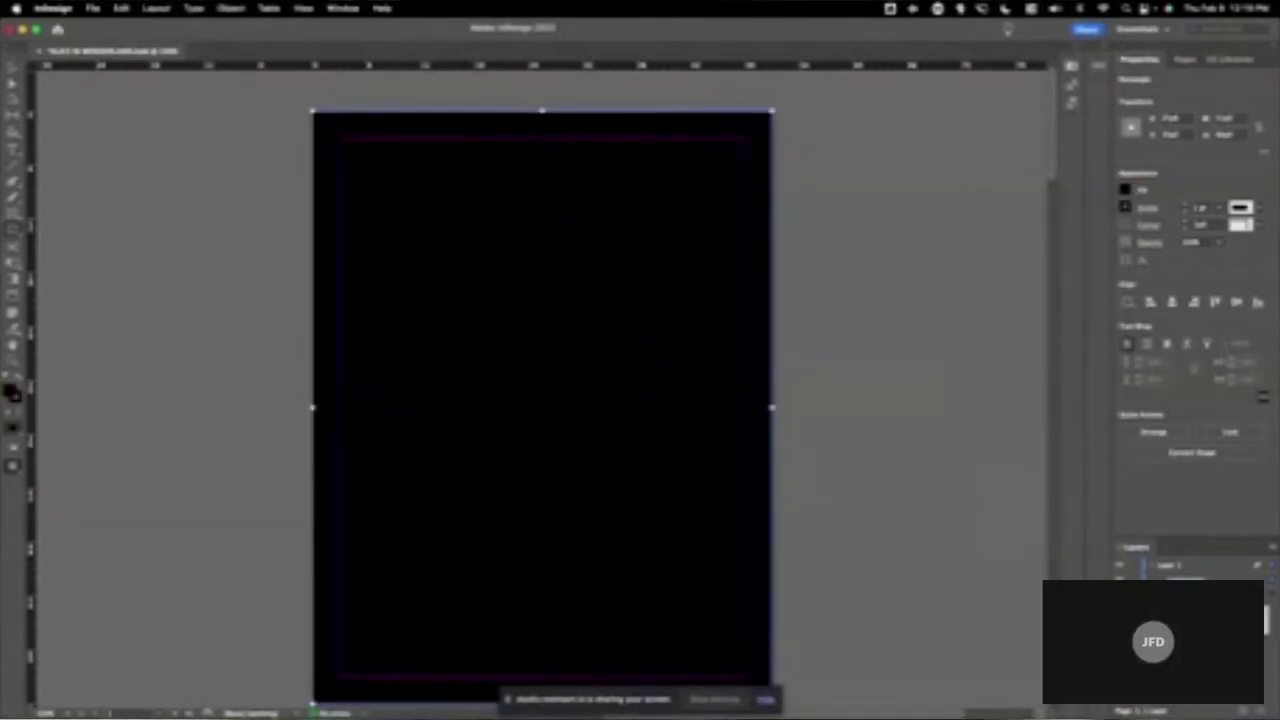
key("super+v")
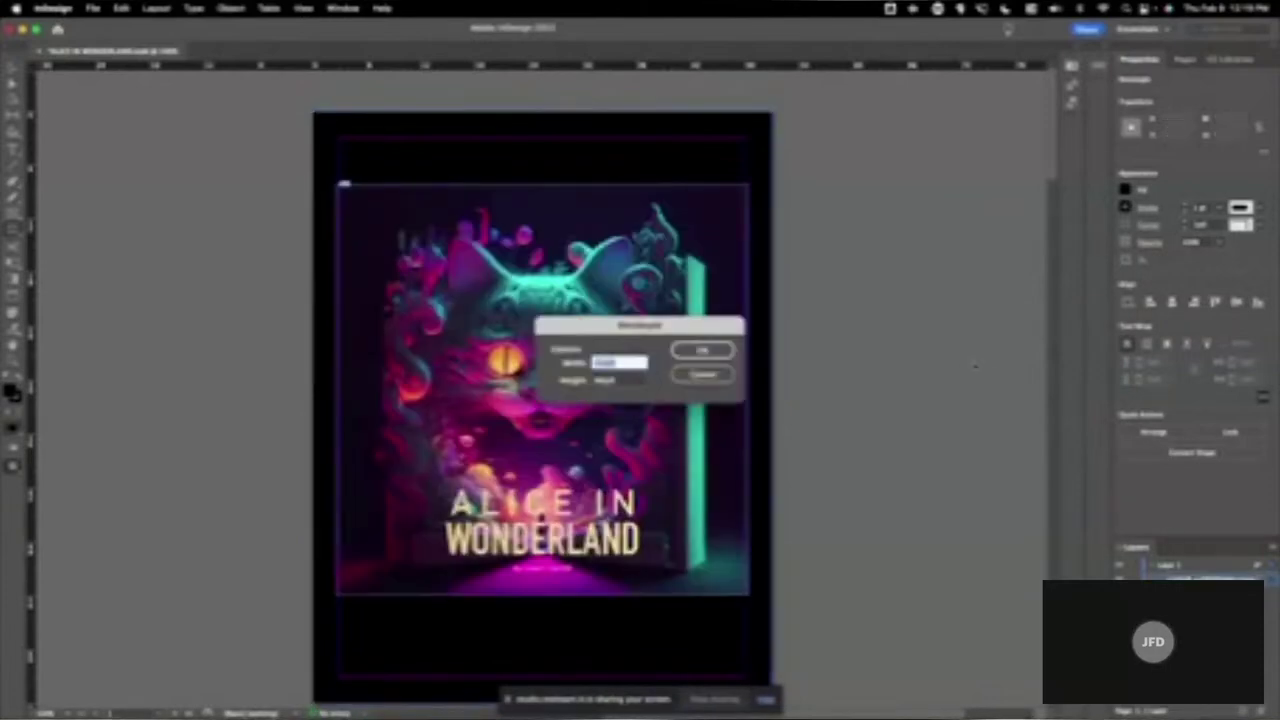
left_click(706, 374)
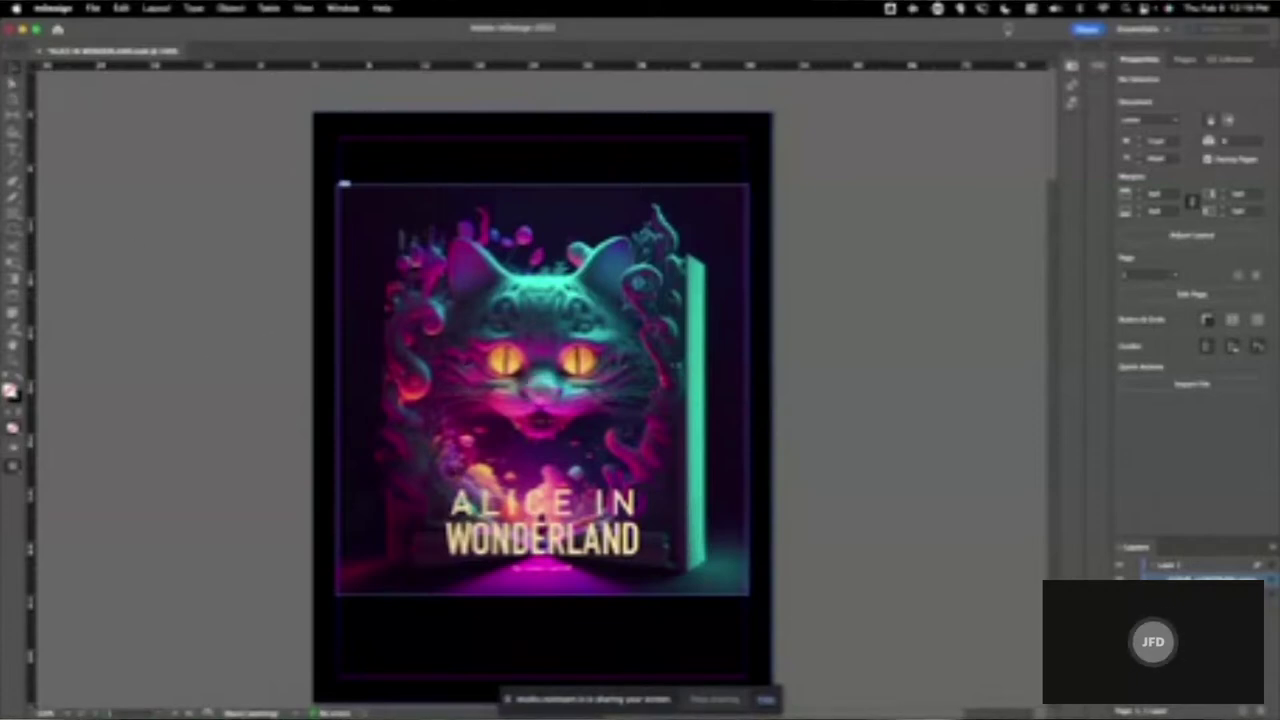
- Shift the cover slightly left and extend its frame to all four edges of the first page
left_click(342, 185)
left_click_drag(342, 185, 339, 185)
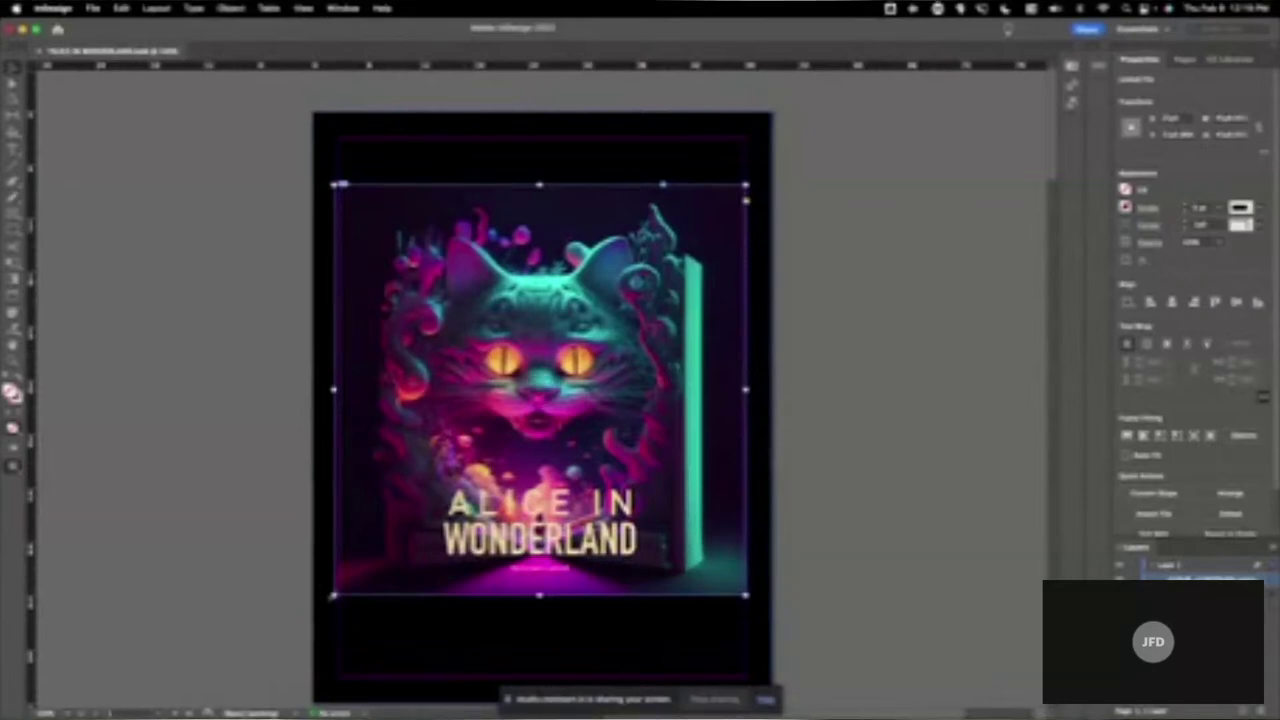
left_click_drag(333, 595, 314, 620)
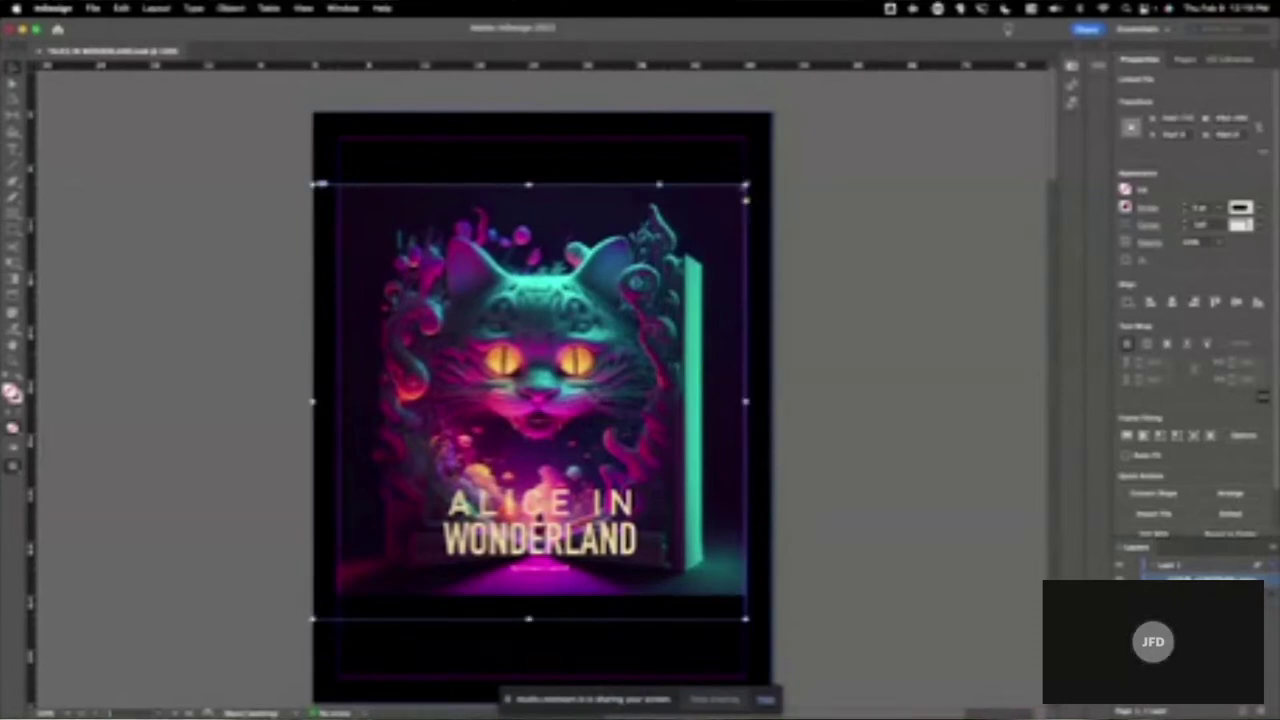
left_click_drag(746, 185, 771, 113)
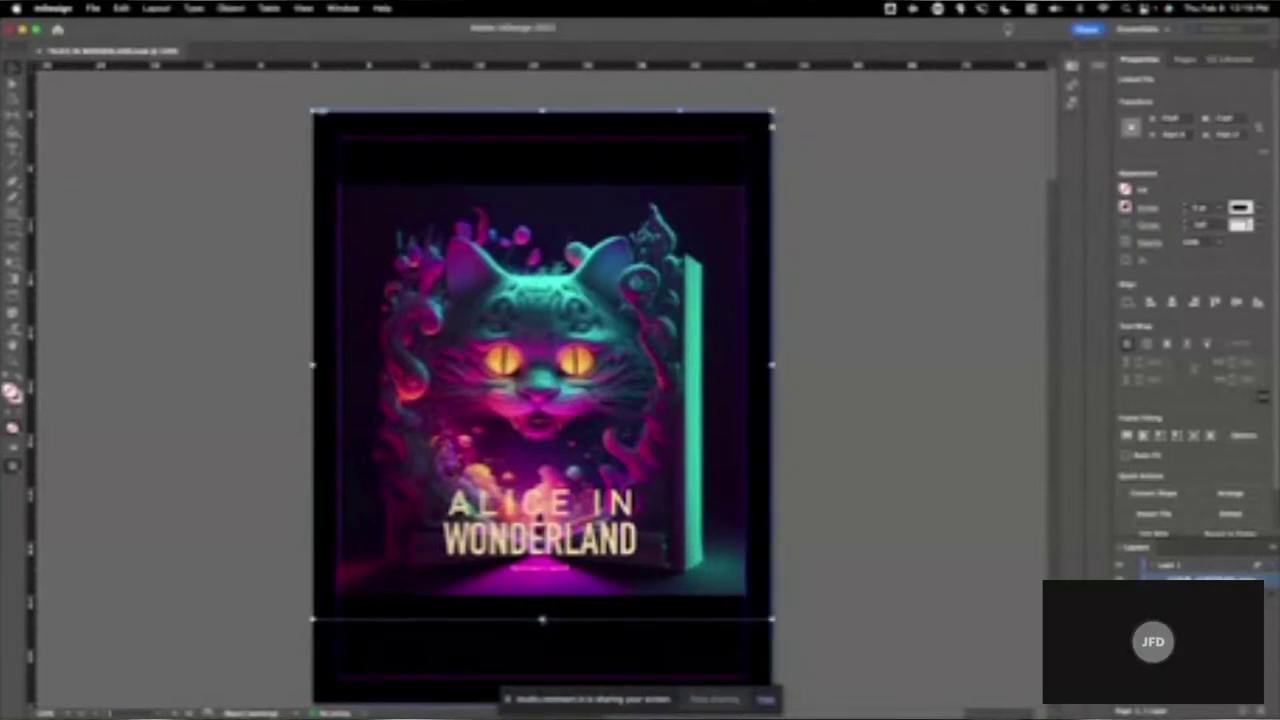
left_click_drag(541, 620, 547, 702)
- Stretch the cover artwork inside its frame to fill the first page almost edge to edge
left_click(540, 420)
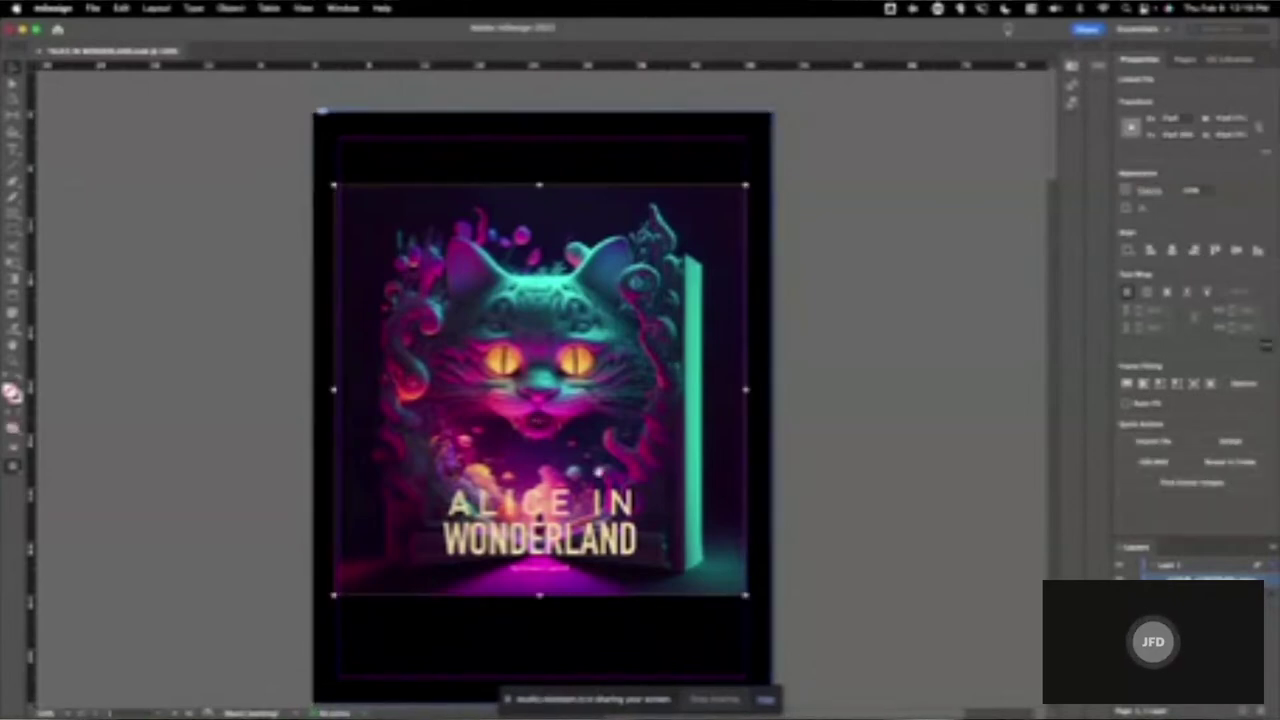
left_click_drag(746, 596, 768, 700)
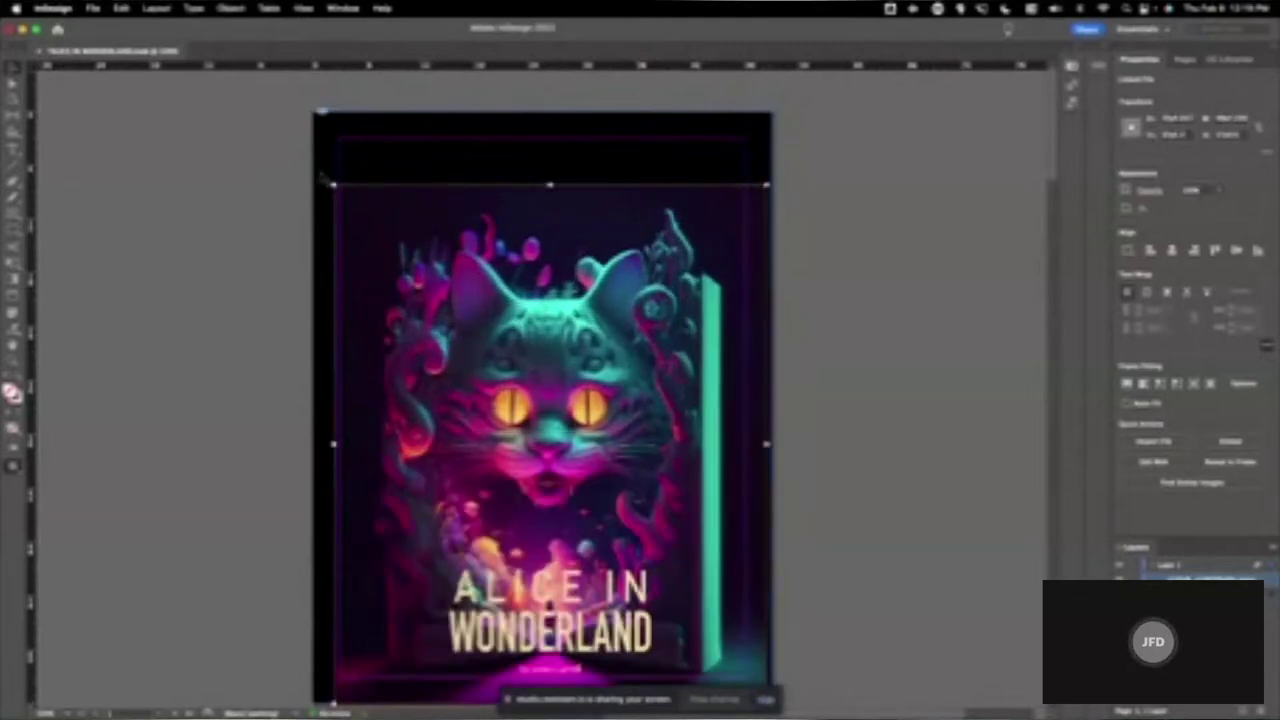
left_click_drag(333, 185, 314, 111)
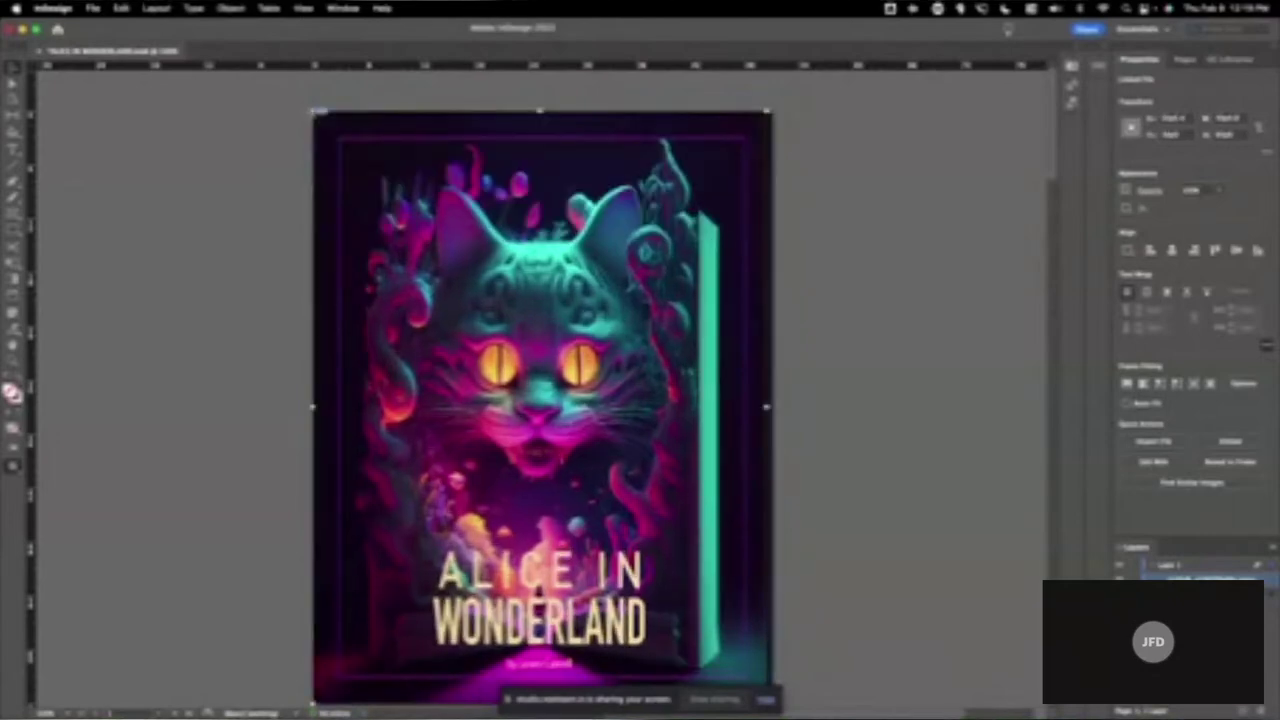
left_click(890, 297)
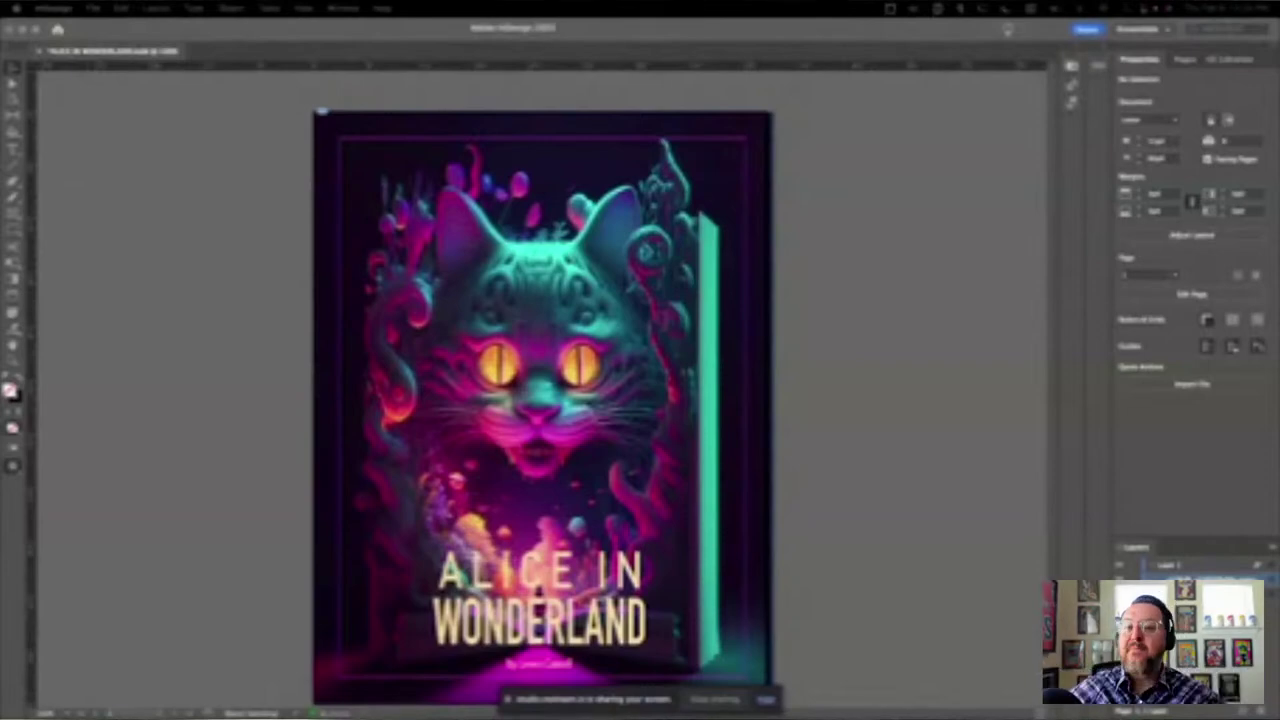
- Export the whole book to the Desktop as an Adobe PDF (Print) named ALICE IN WONDERLAND with the High Quality Print preset
scroll(217, 305, "down", 15)
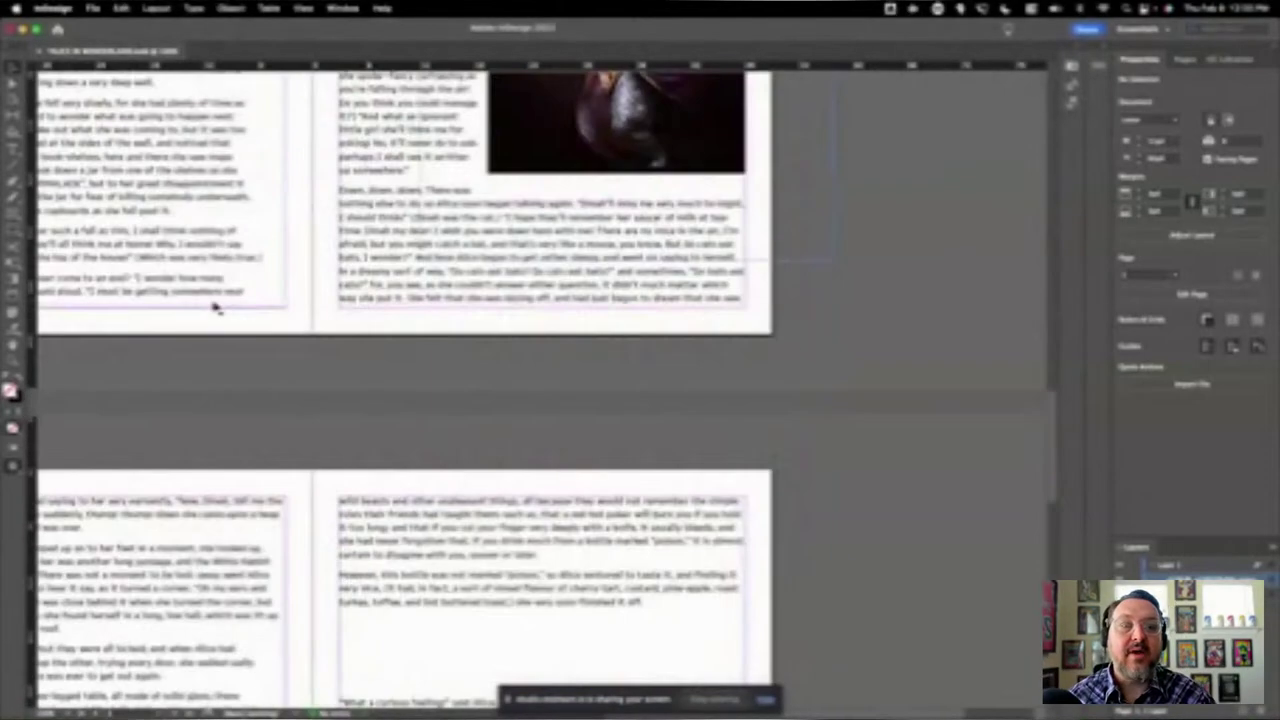
key("super+minus")
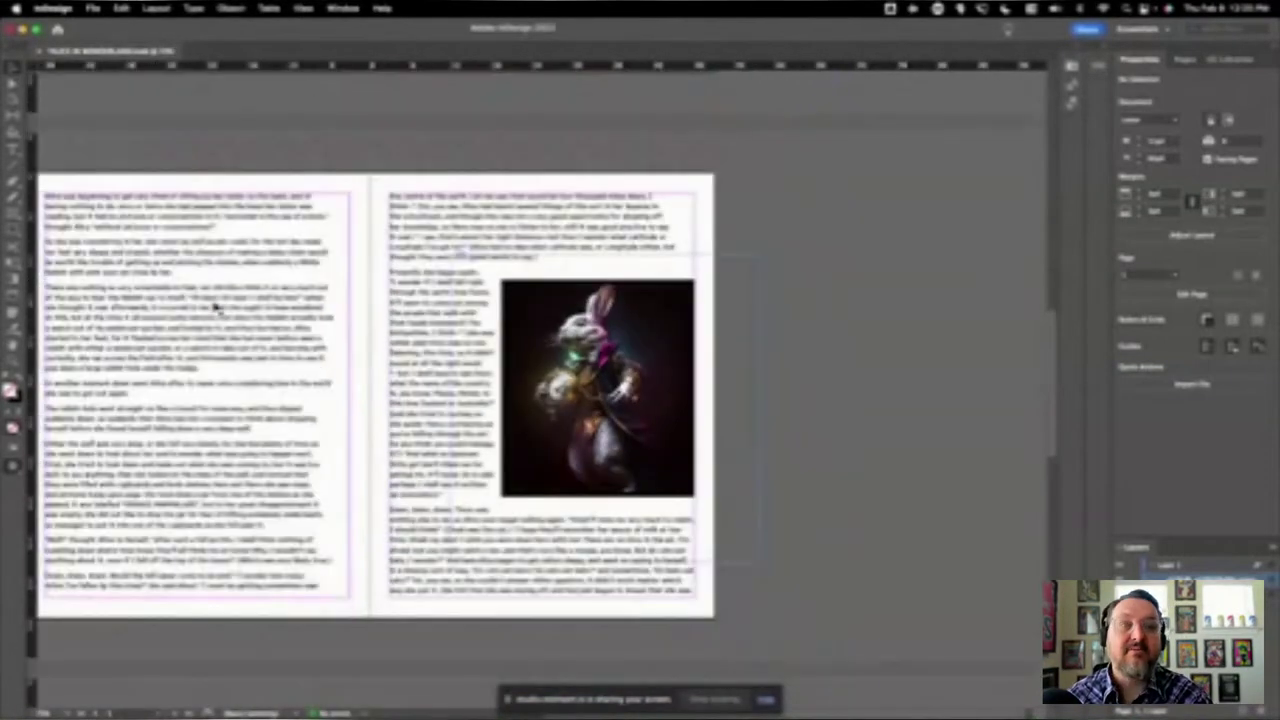
scroll(209, 296, "up", 10)
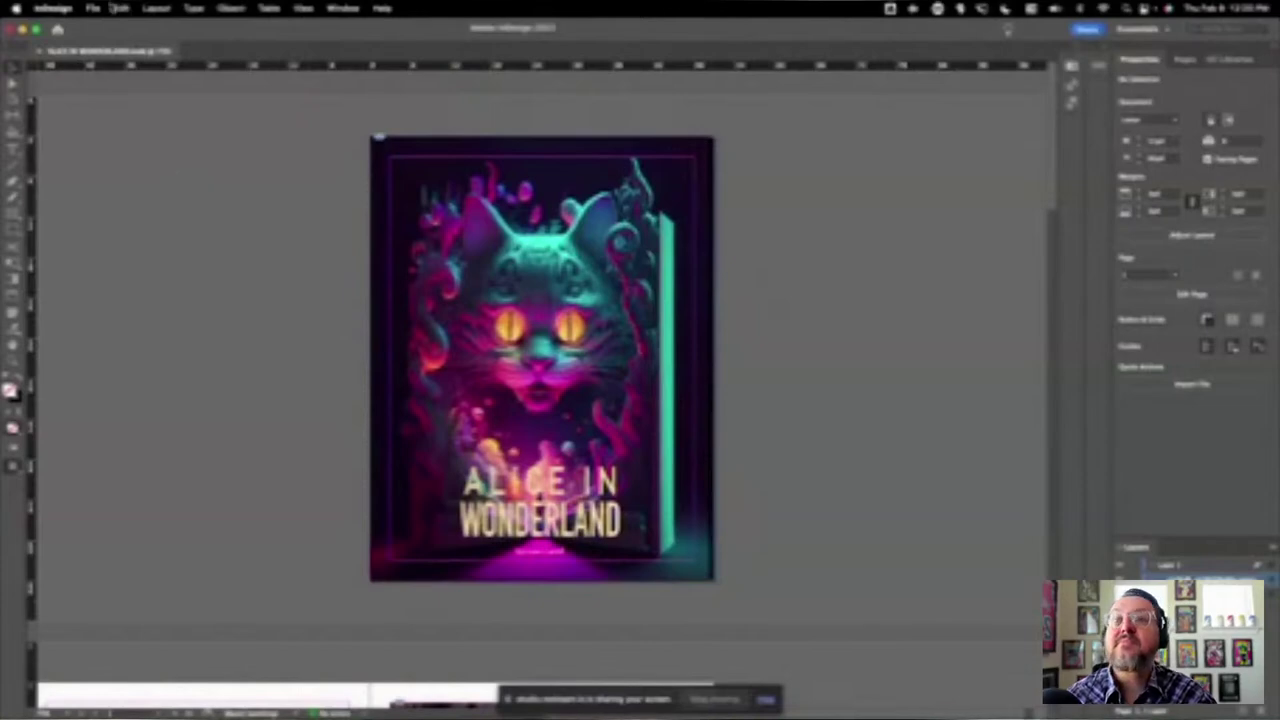
left_click(93, 8)
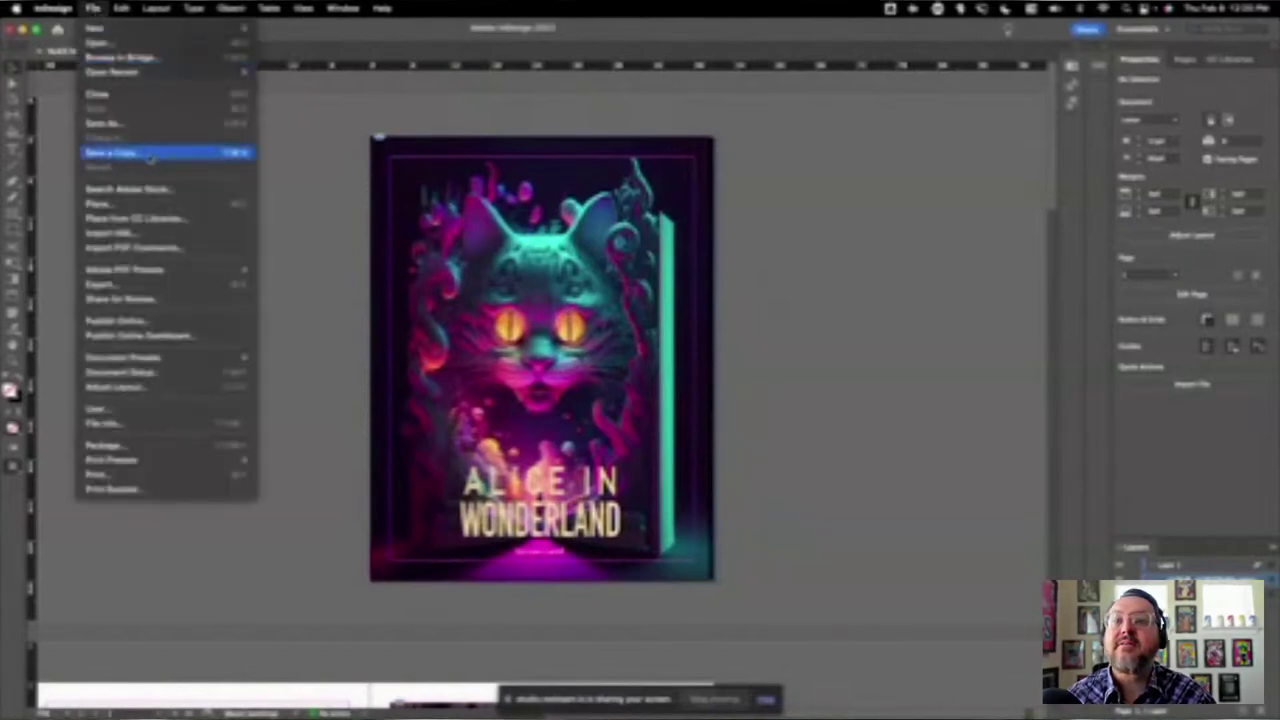
left_click(143, 284)
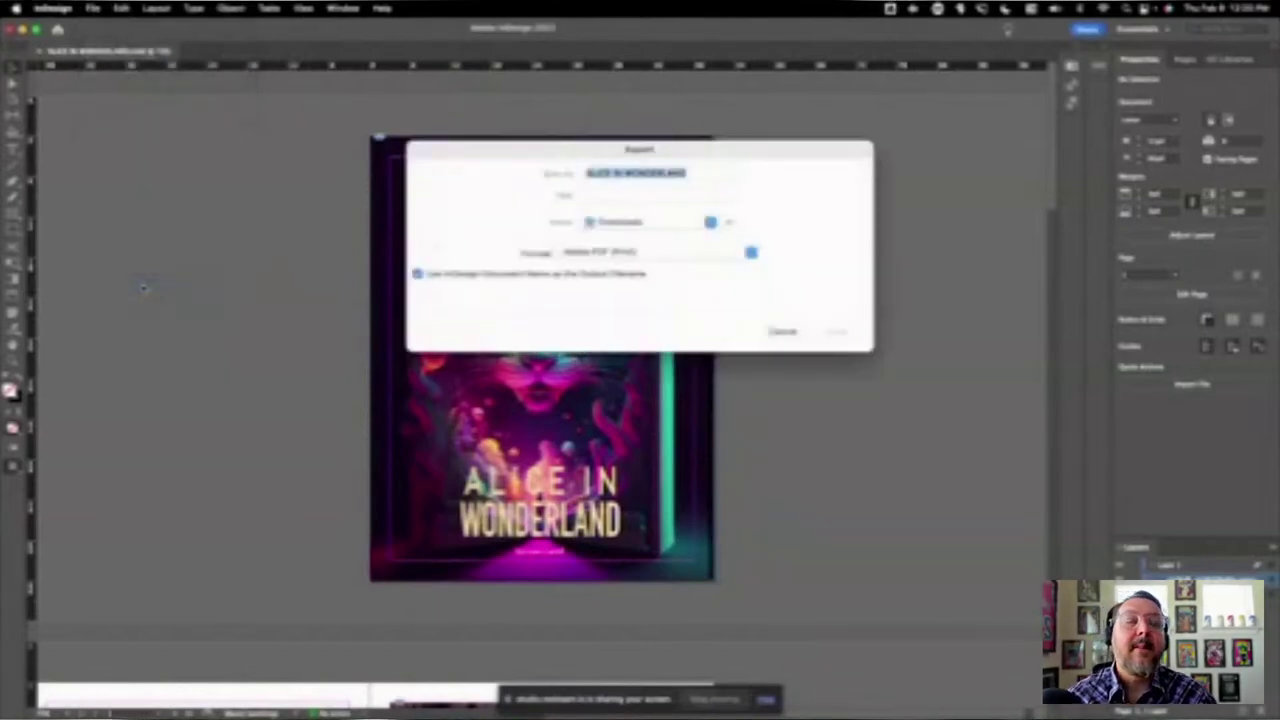
left_click(638, 250)
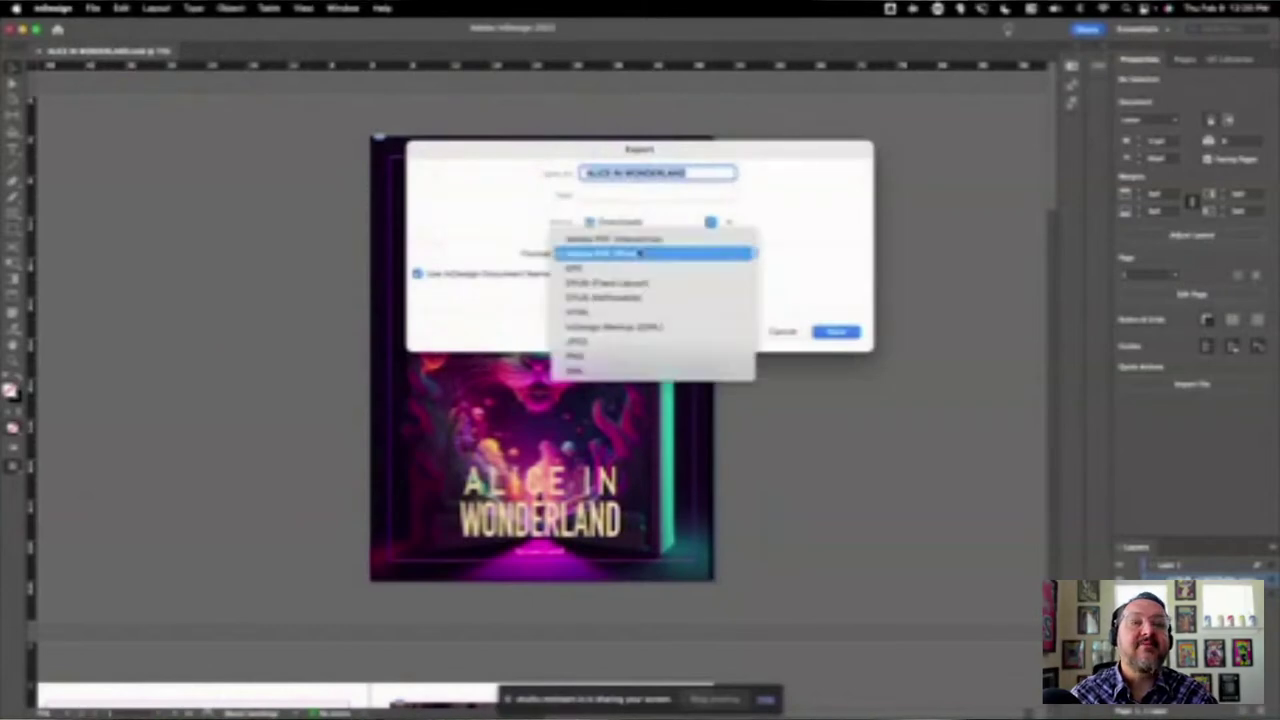
left_click(638, 253)
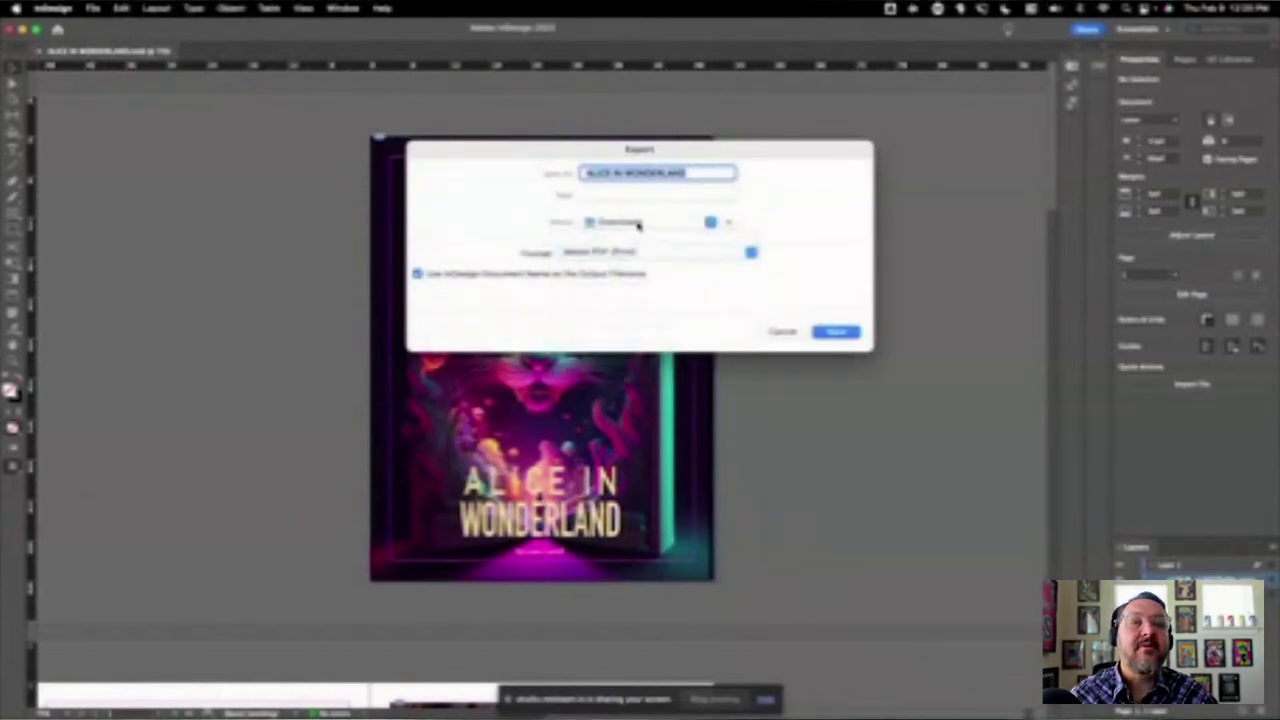
left_click(635, 223)
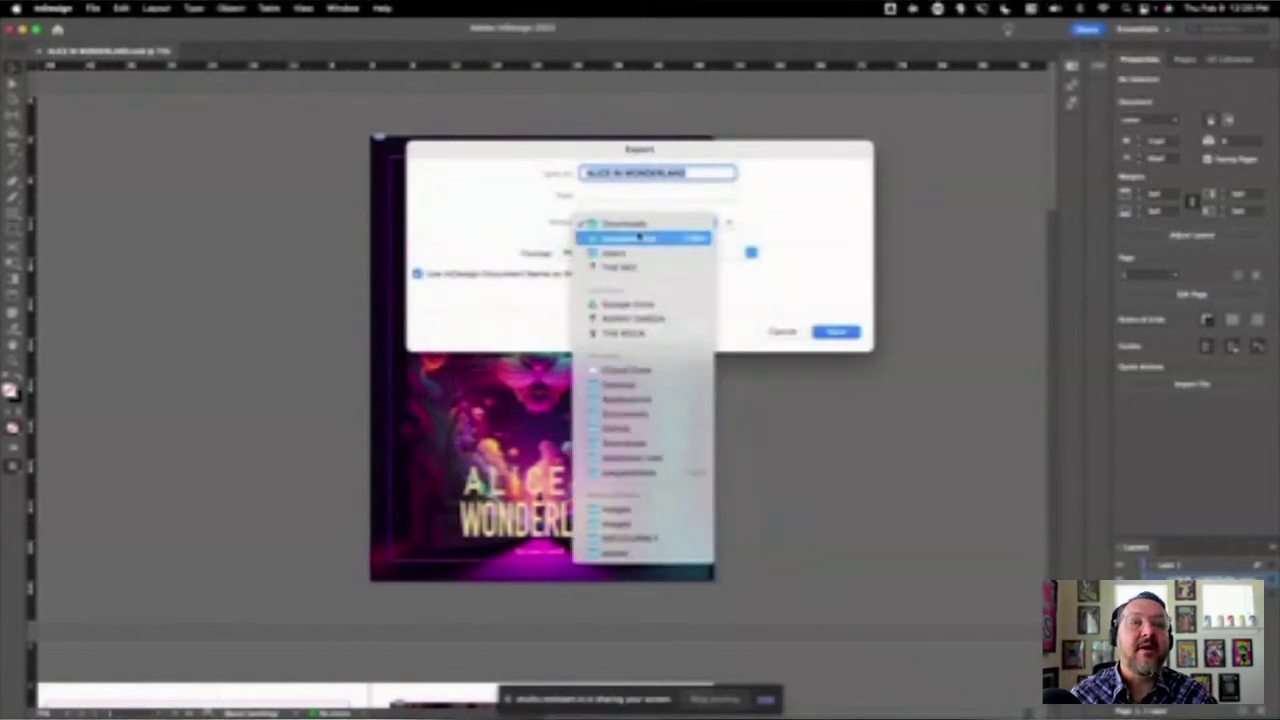
left_click(618, 384)
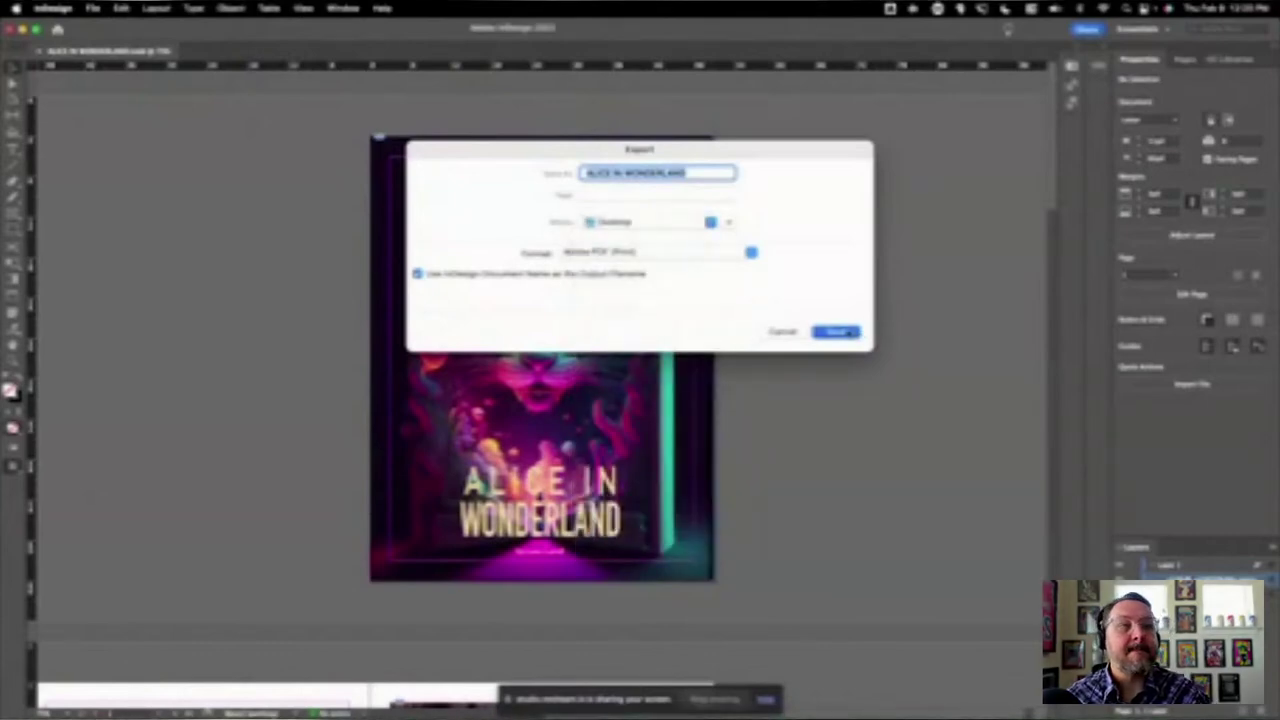
left_click(846, 332)
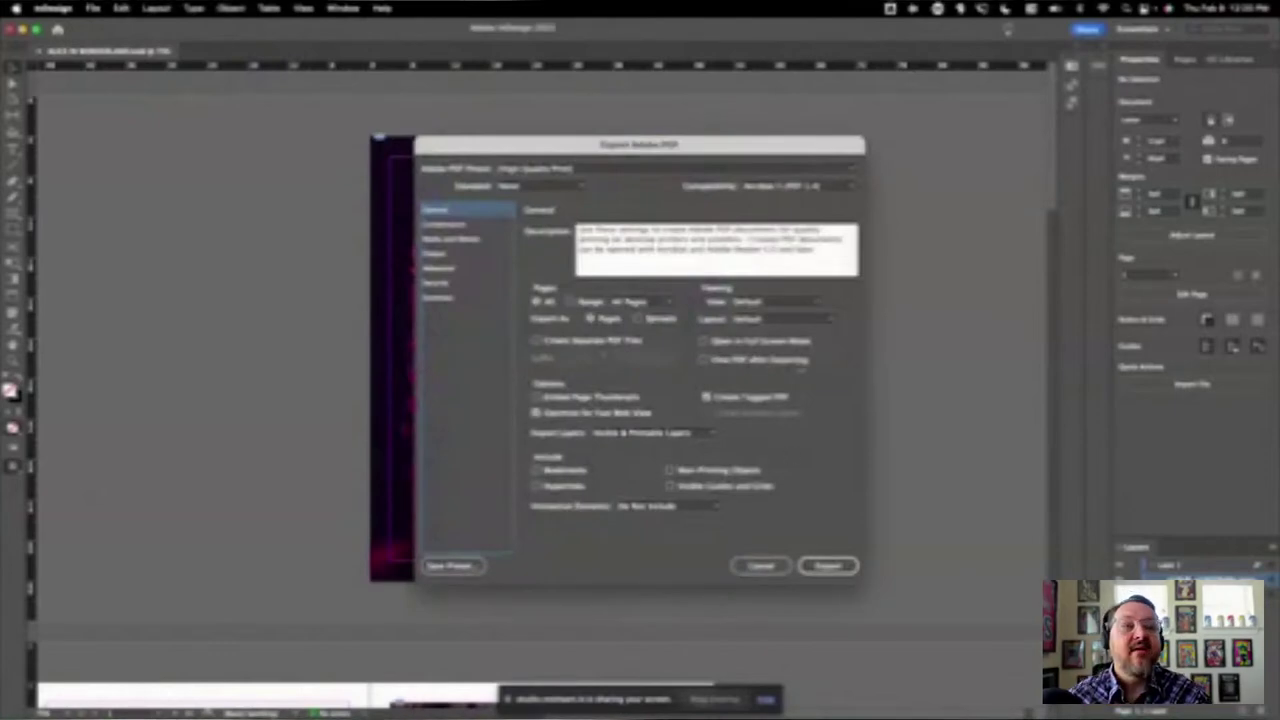
left_click(815, 570)
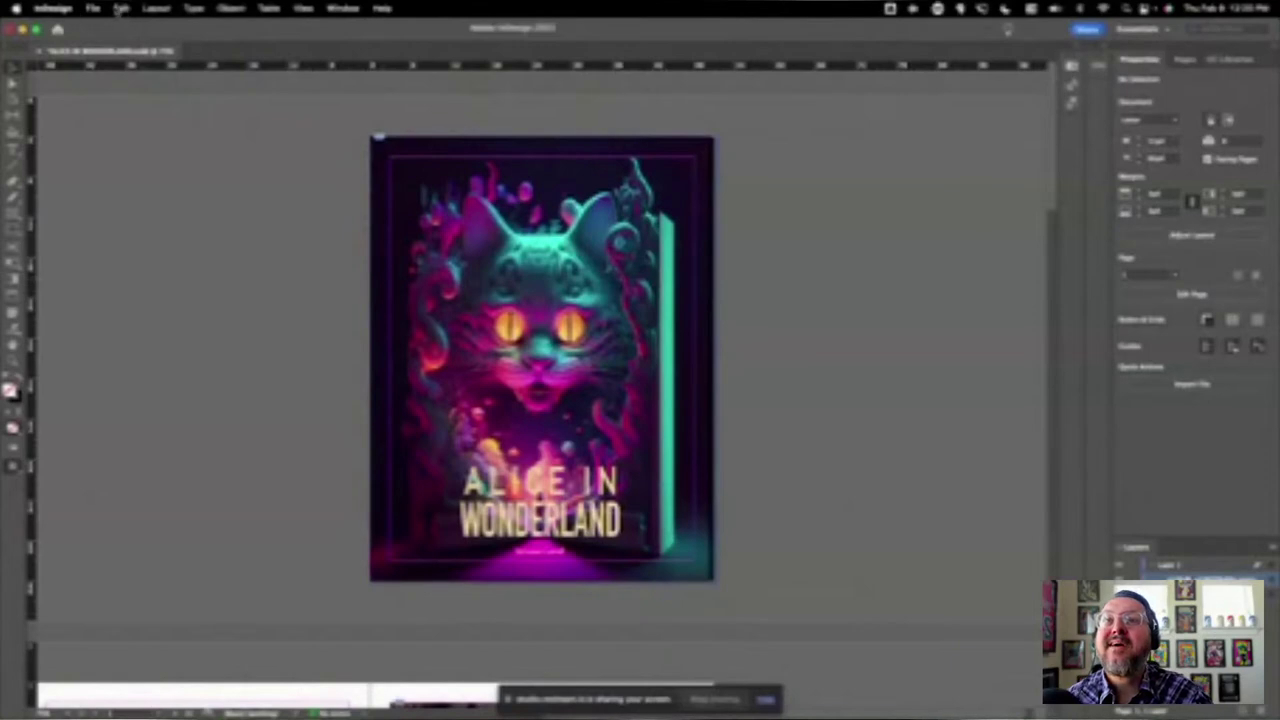
- Export all pages of the book to the Desktop as a fixed-layout EPUB named ALICE IN WONDERLAND
left_click(92, 8)
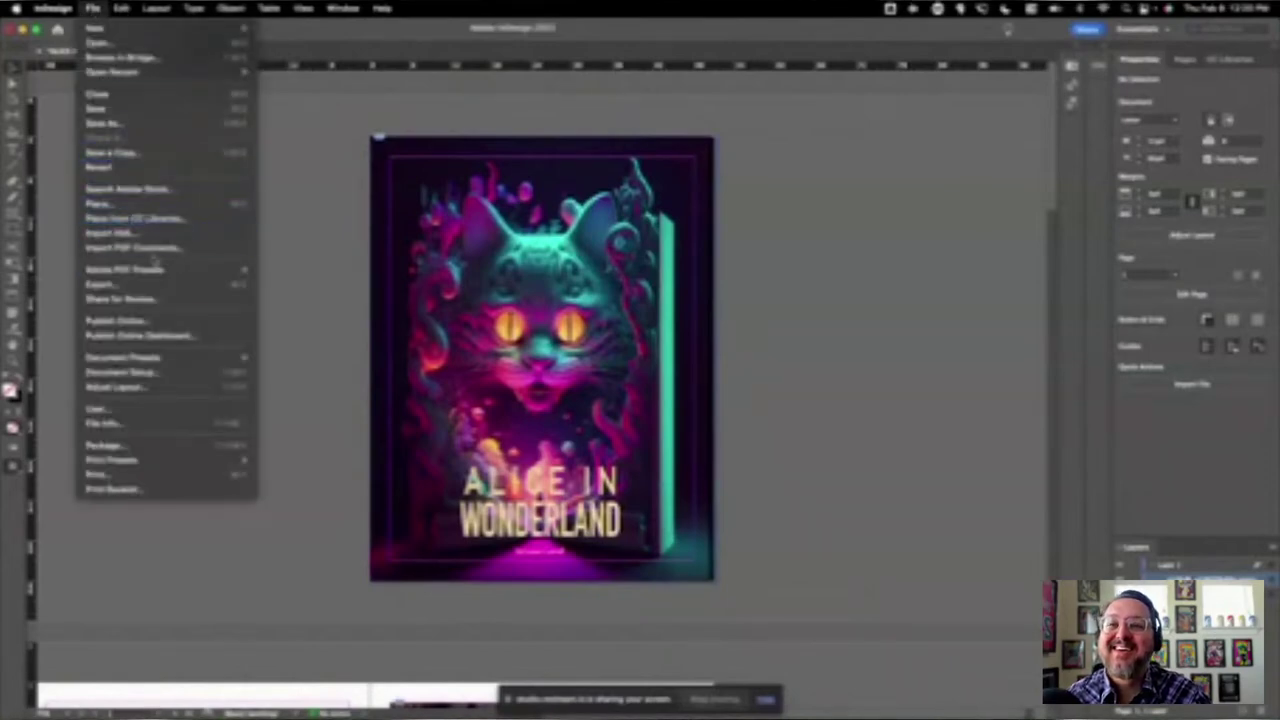
left_click(110, 284)
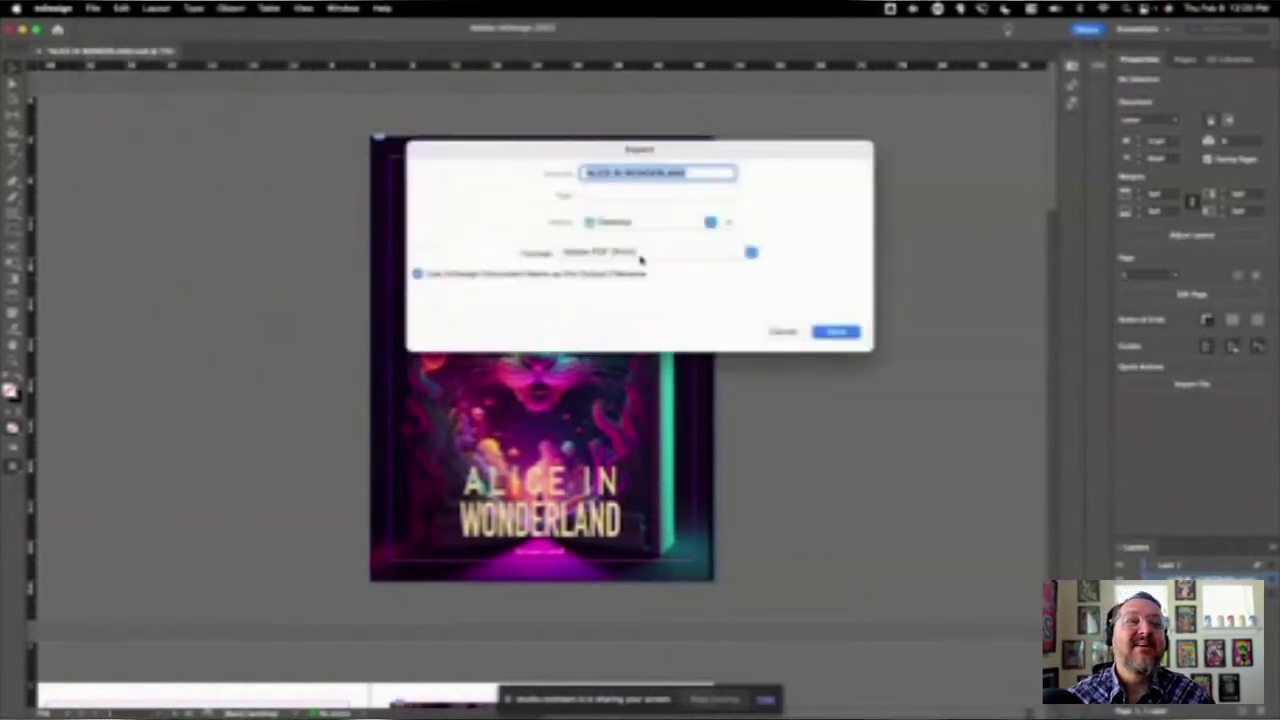
left_click(641, 258)
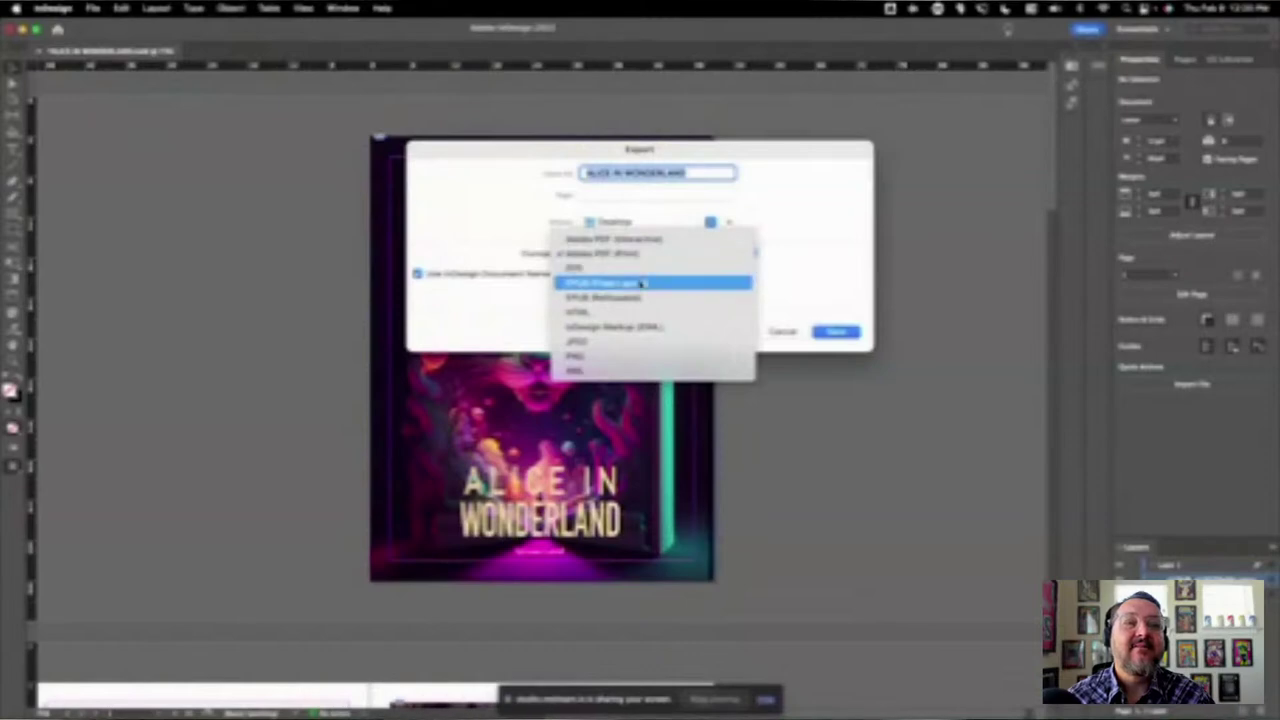
left_click(641, 284)
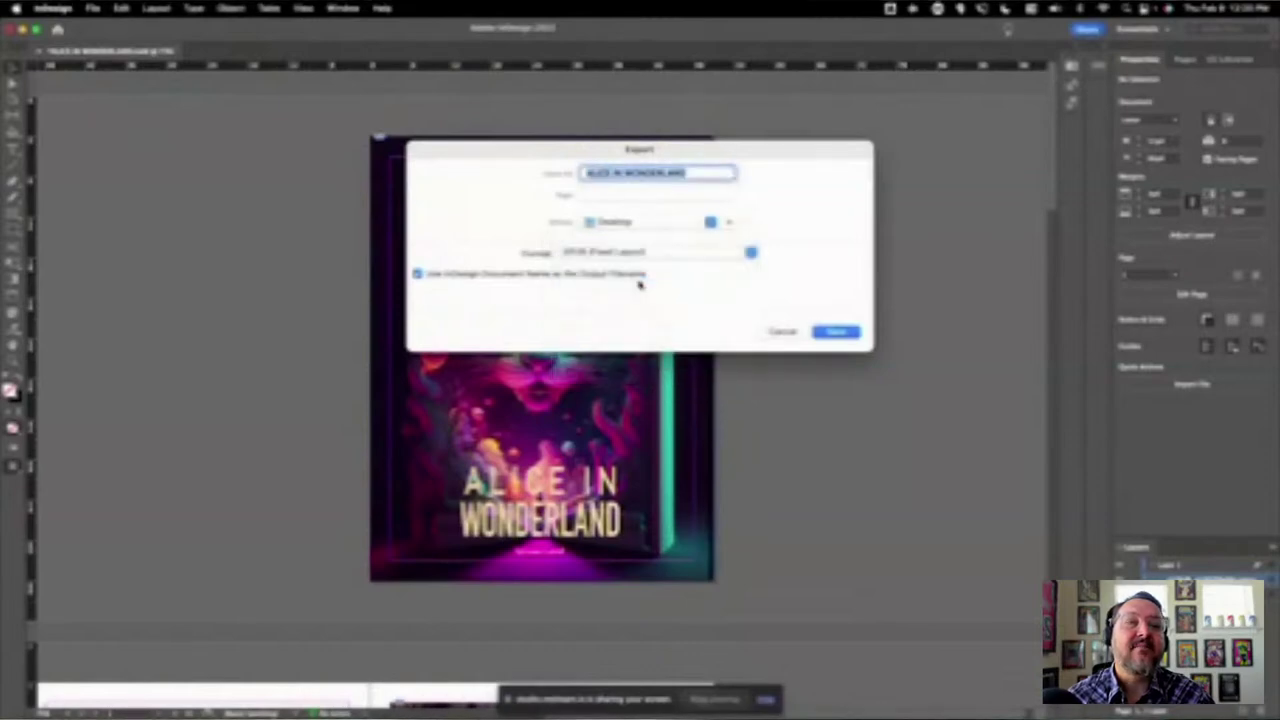
left_click(836, 334)
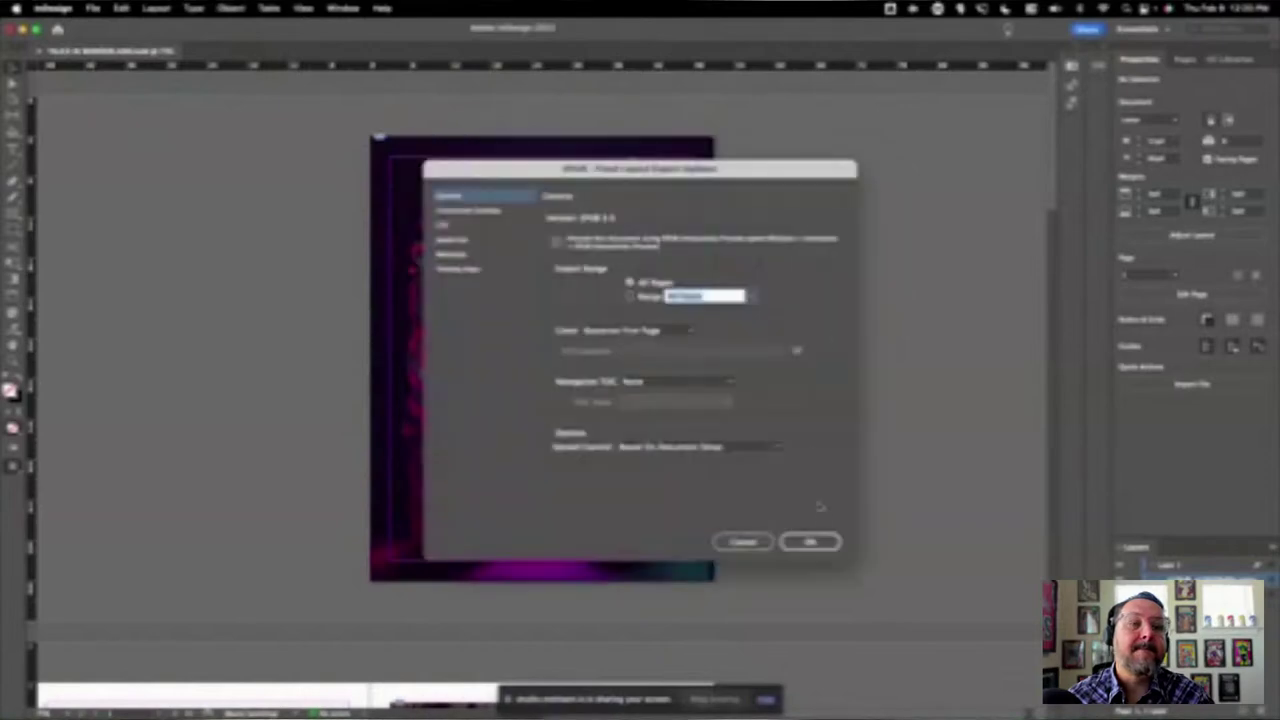
left_click(812, 541)
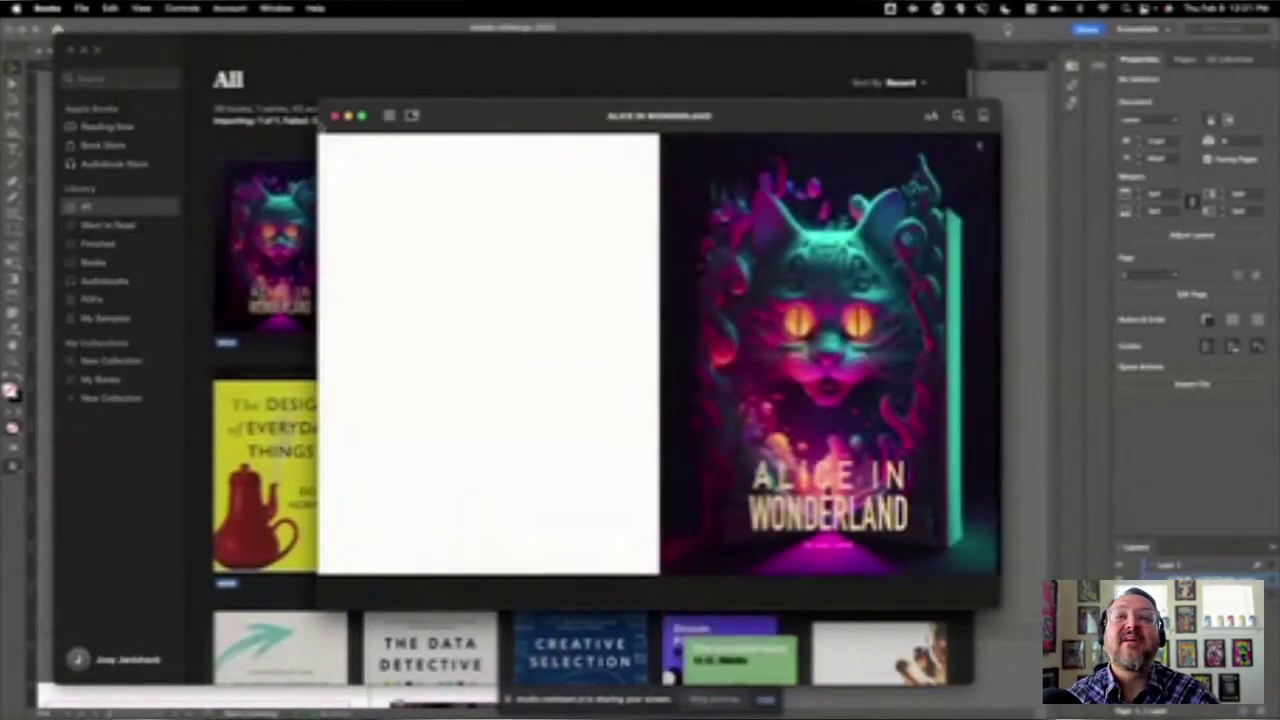
- Close the exported book's preview in Books, return to InDesign, and quit it, saving the changes to the document
left_click(335, 117)
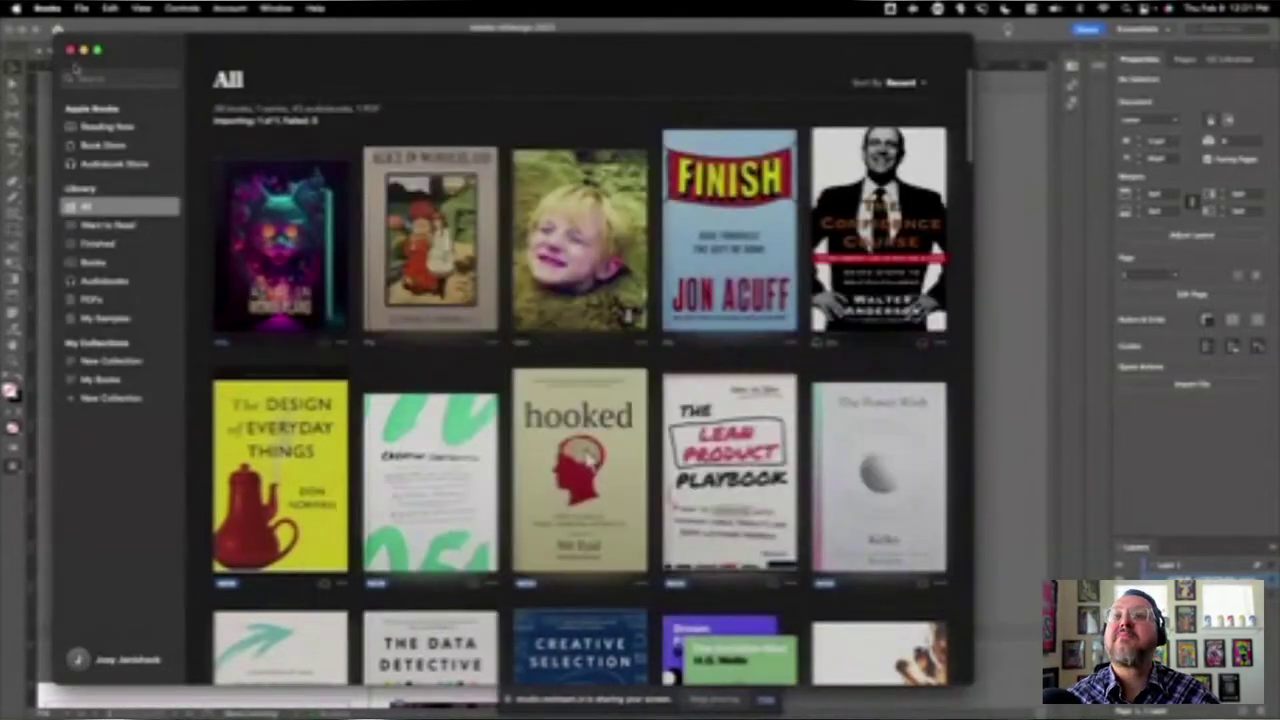
key("super+Tab")
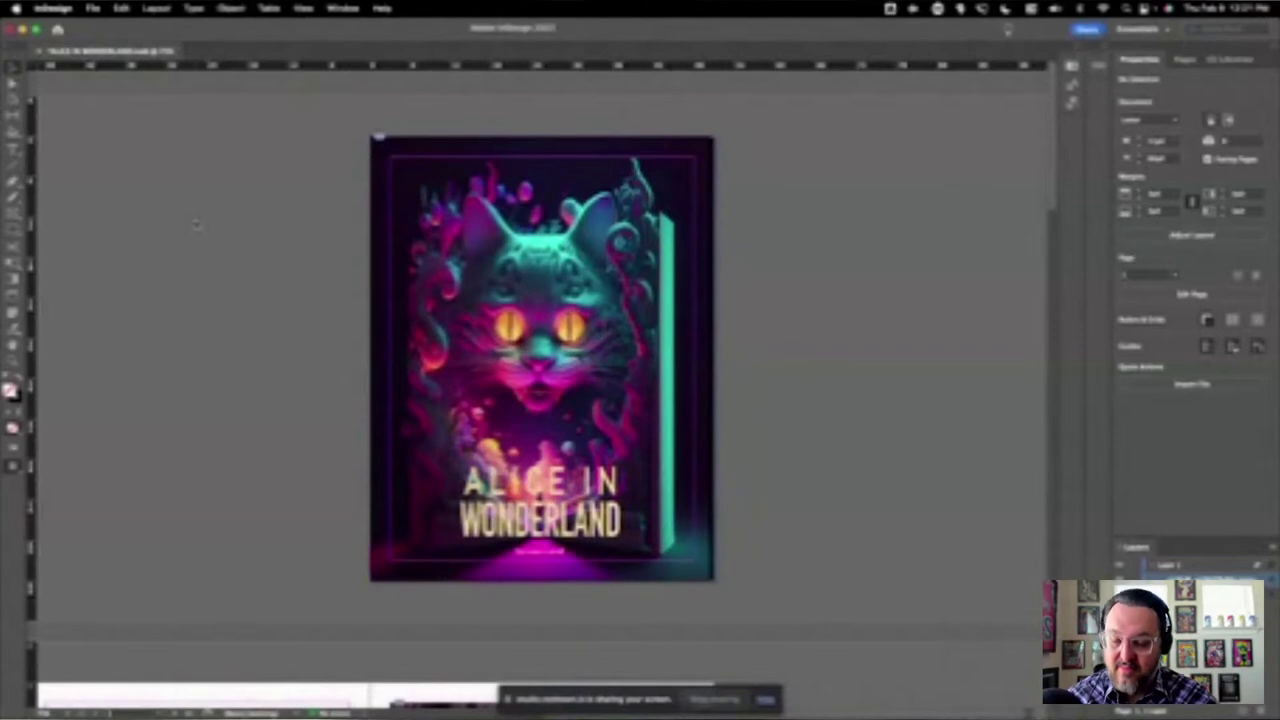
key("super+q")
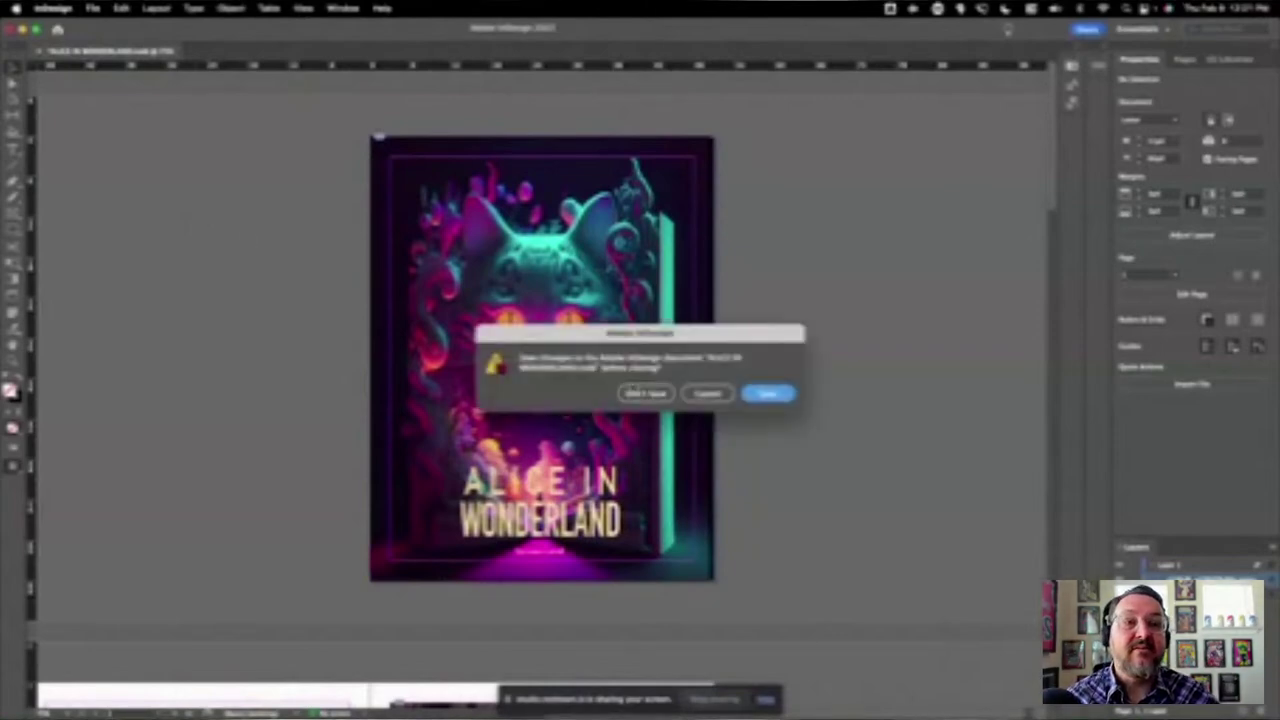
left_click(768, 394)
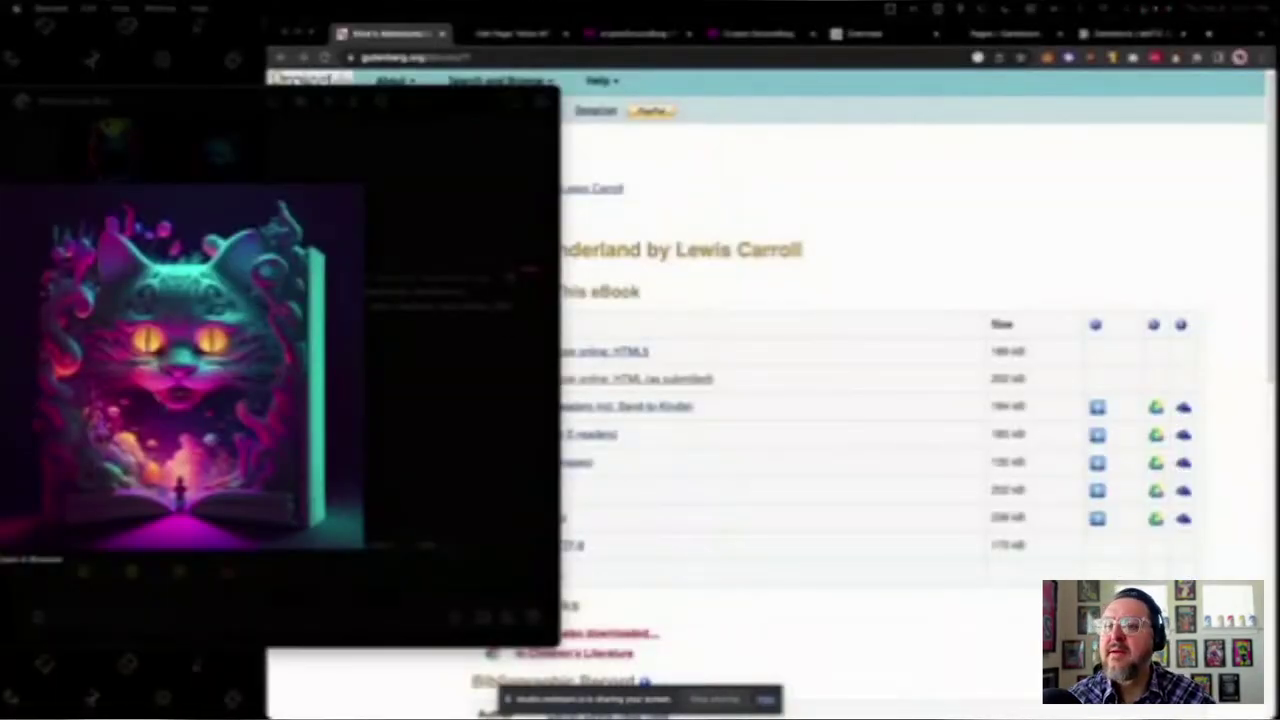
- Switch to the browser, start building on thirdweb, and look over the Crypto Groundhog NFT claim page
left_click(458, 188)
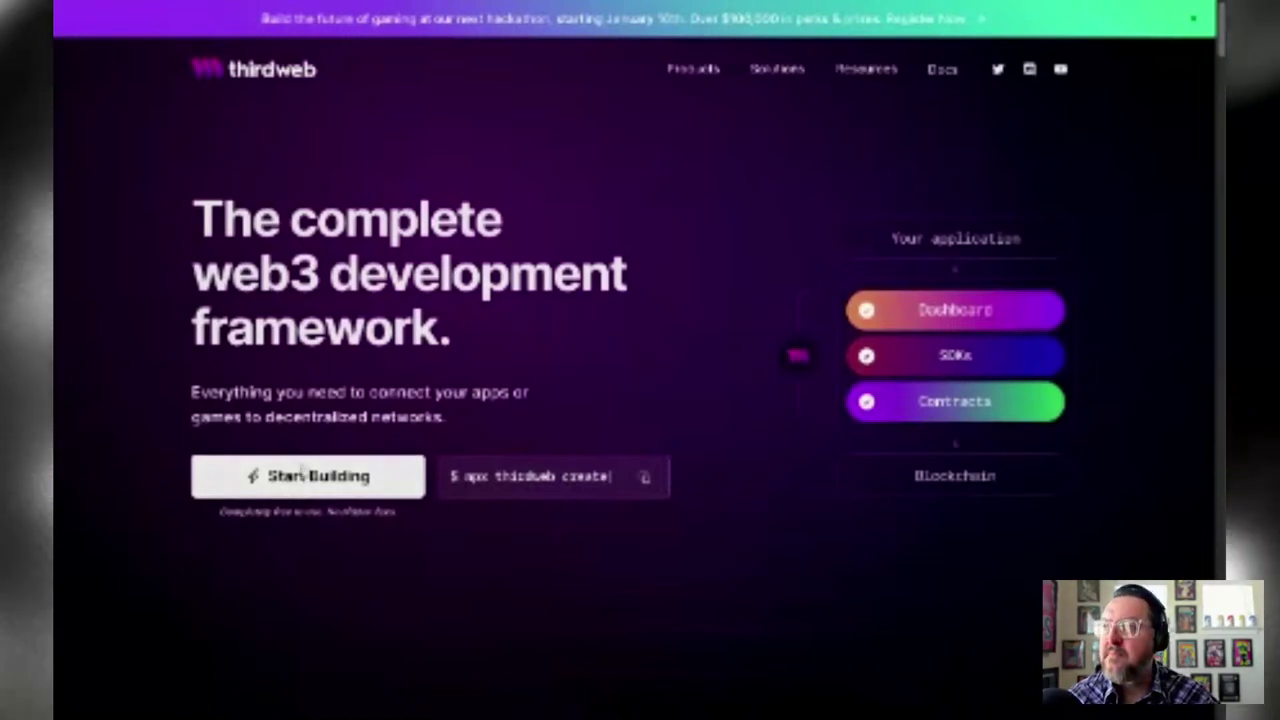
left_click(305, 471)
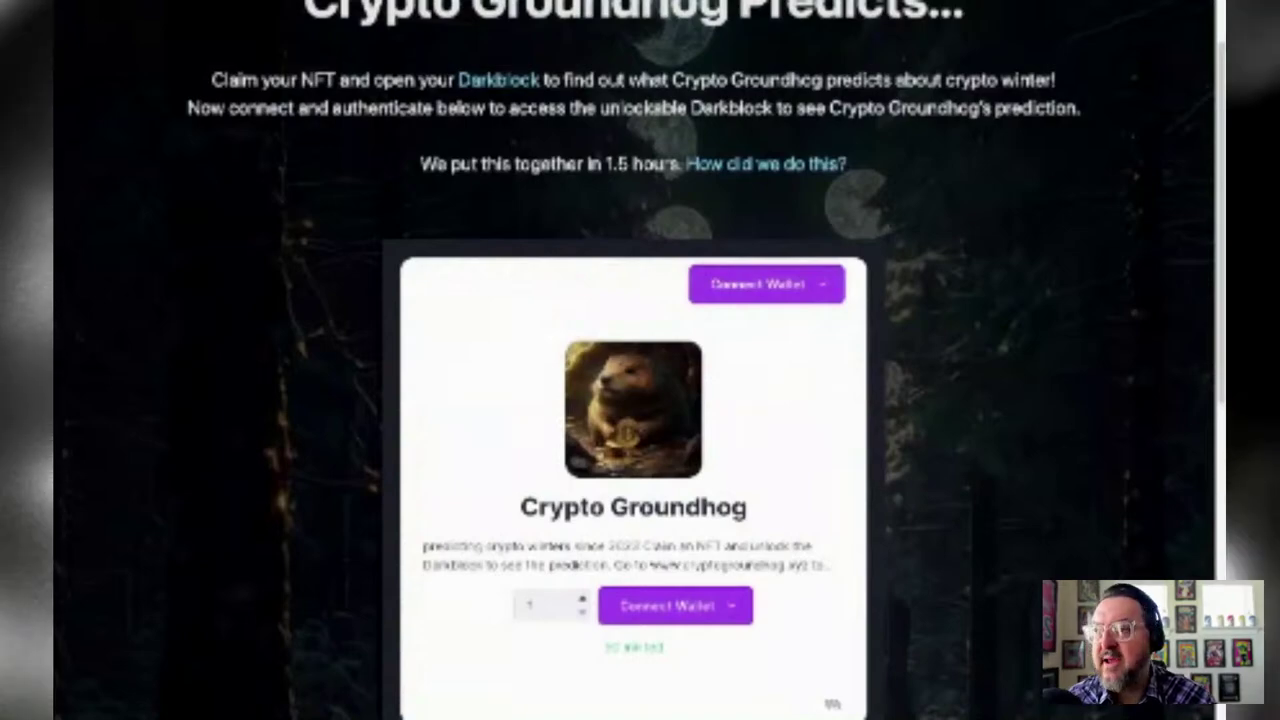
scroll(251, 307, "down", 3)
scroll(251, 307, "up", 3)
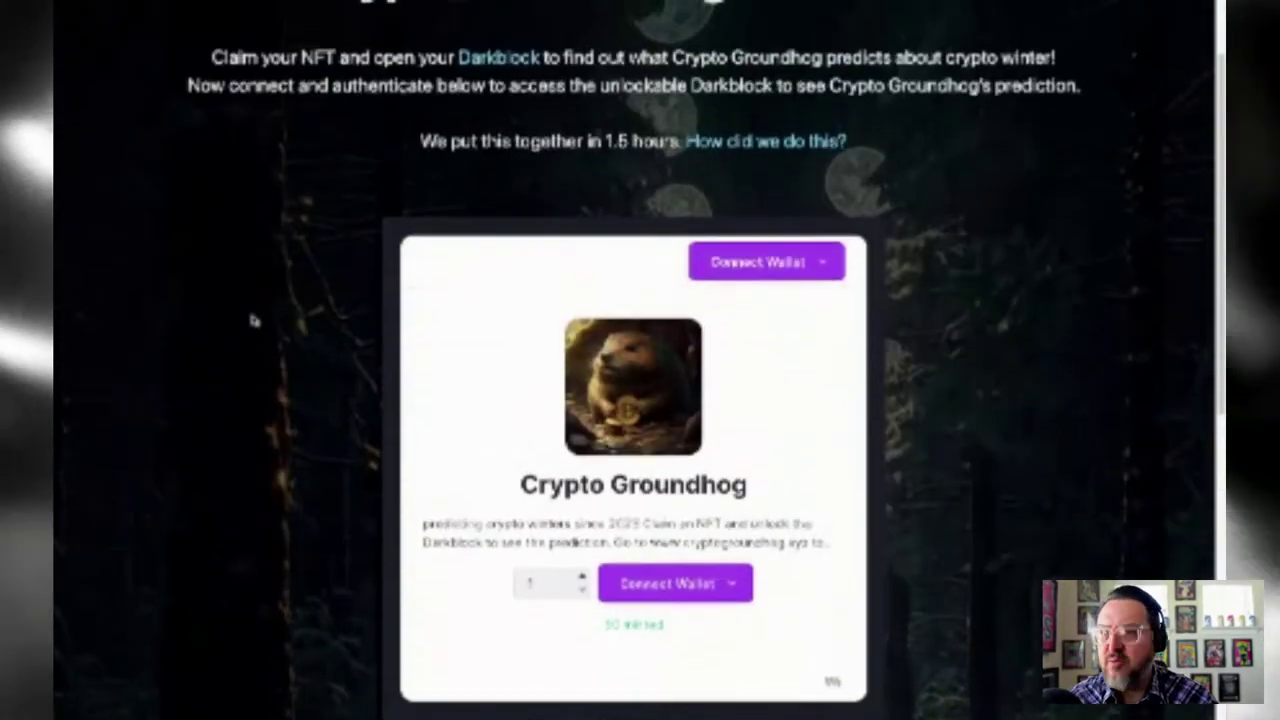
scroll(251, 307, "up", 1)
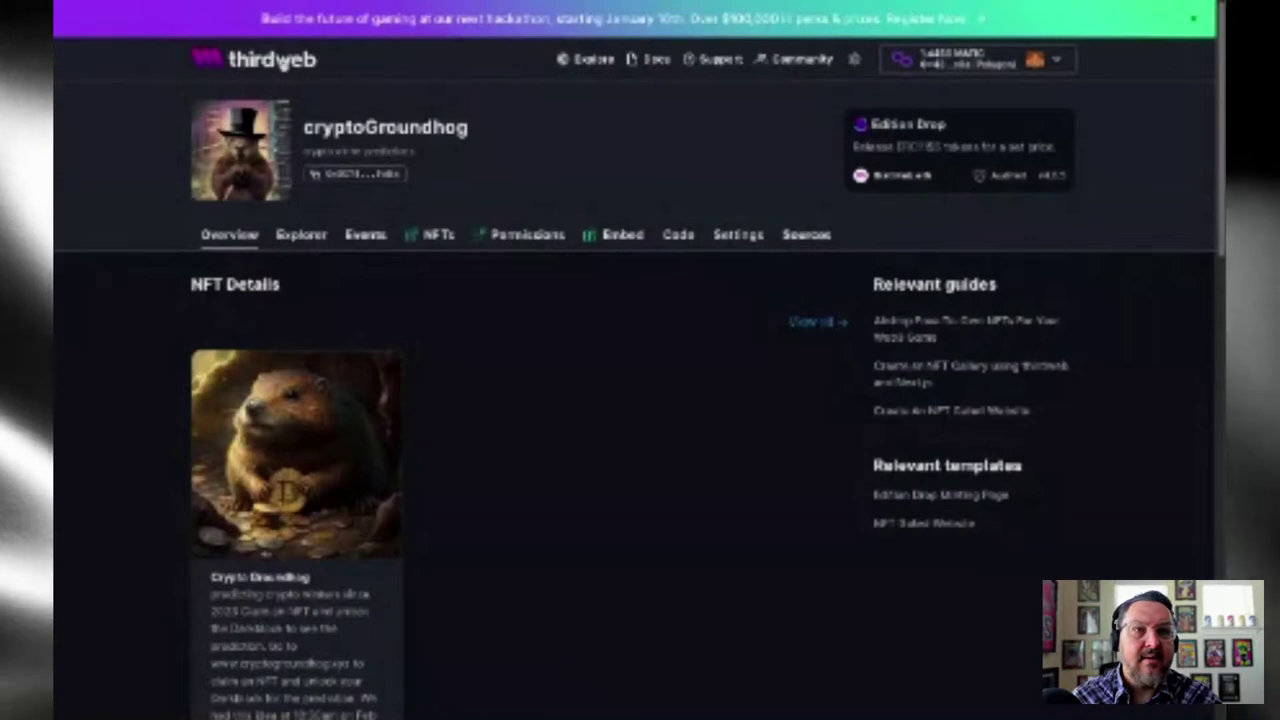
- Go from thirdweb's deployed contracts to the new-contract catalogue and examine its Popular, NFTs, Marketplaces and Drops sections
left_click(283, 61)
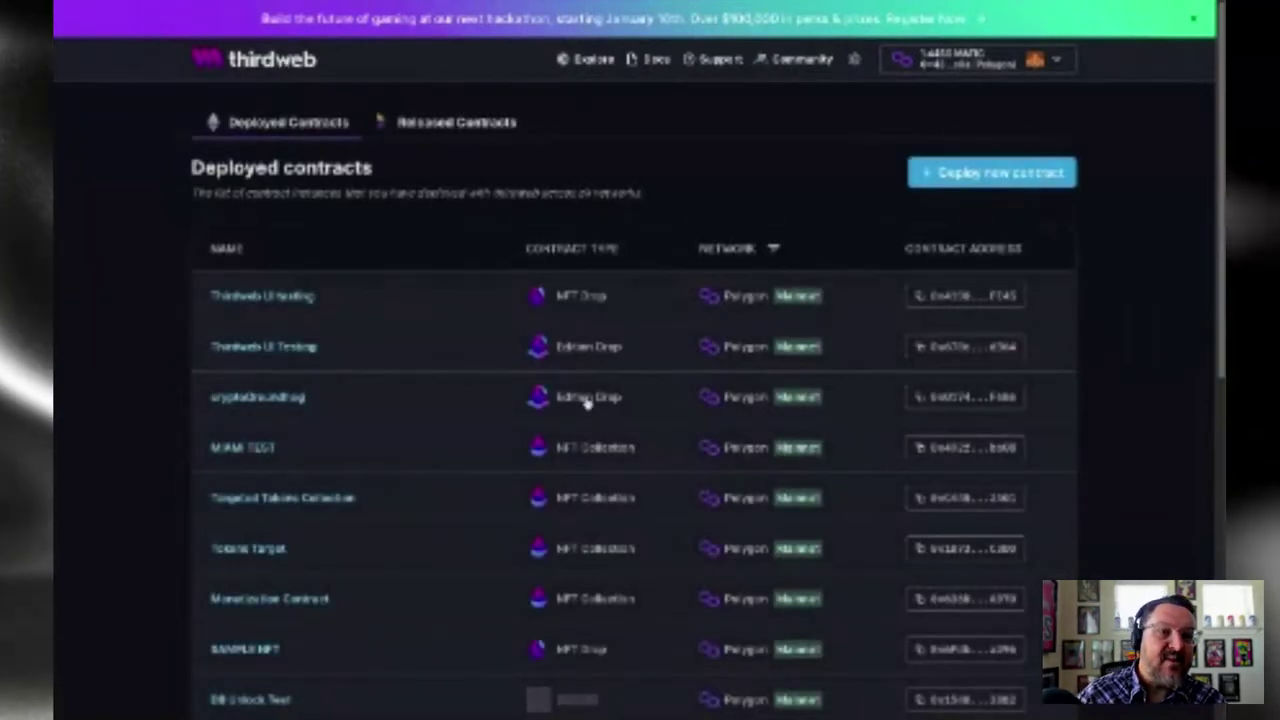
left_click(973, 174)
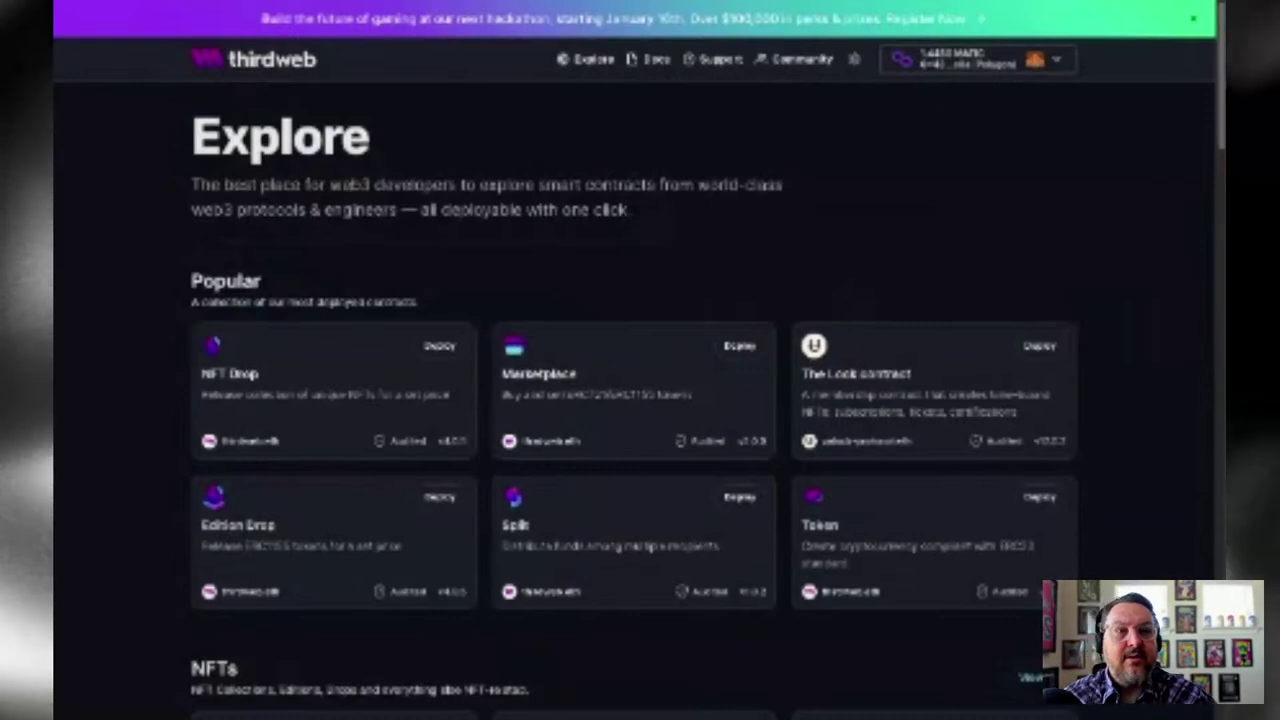
scroll(683, 149, "down", 1)
scroll(683, 149, "up", 1)
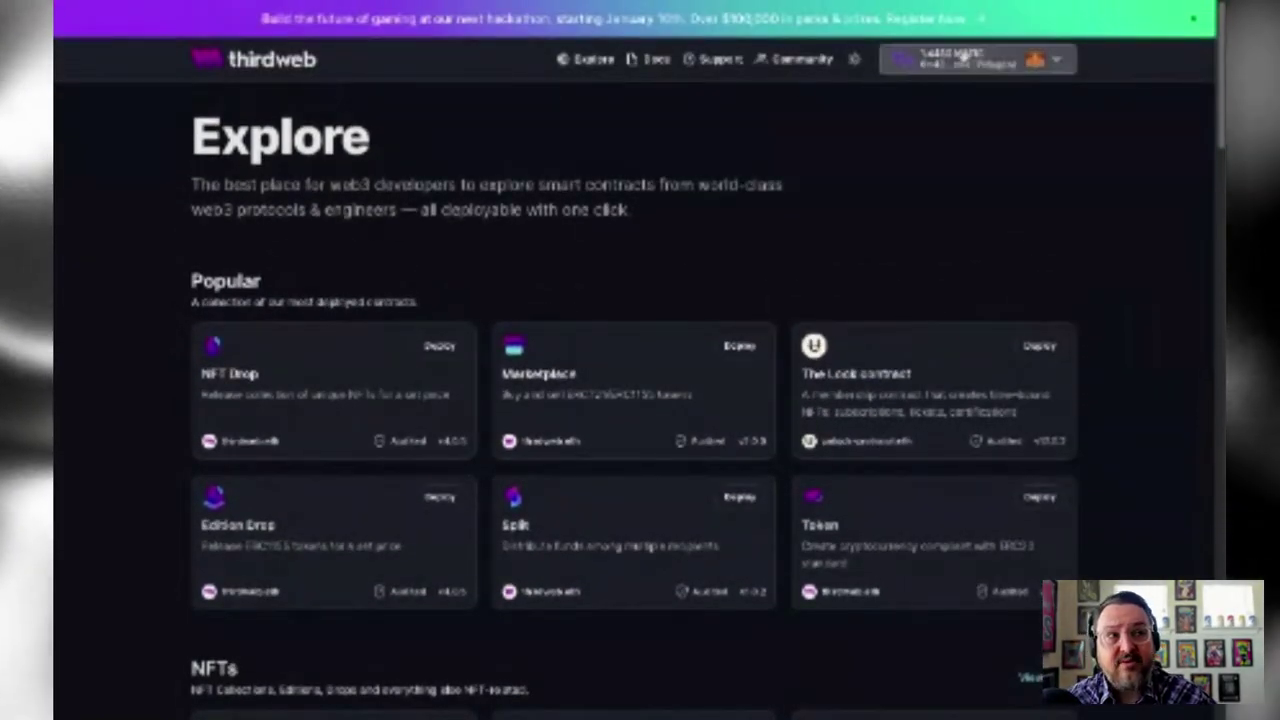
scroll(481, 248, "down", 1)
scroll(481, 248, "down", 4)
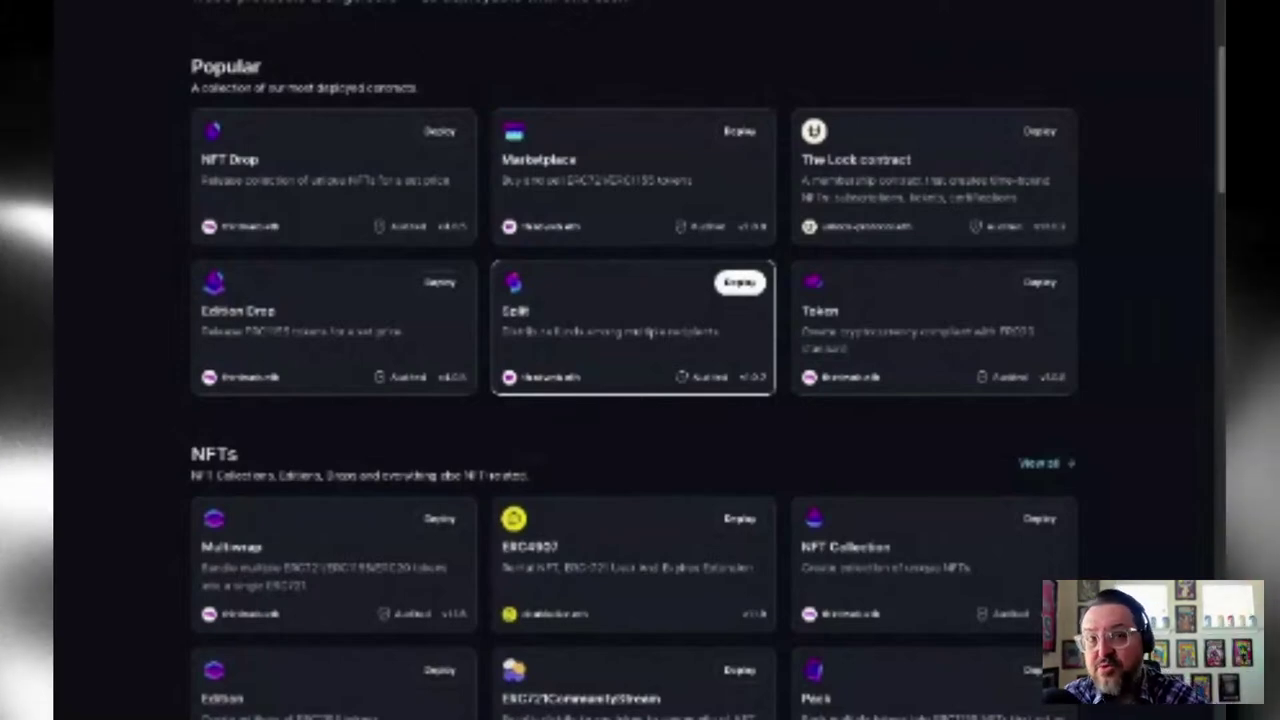
scroll(633, 330, "down", 1)
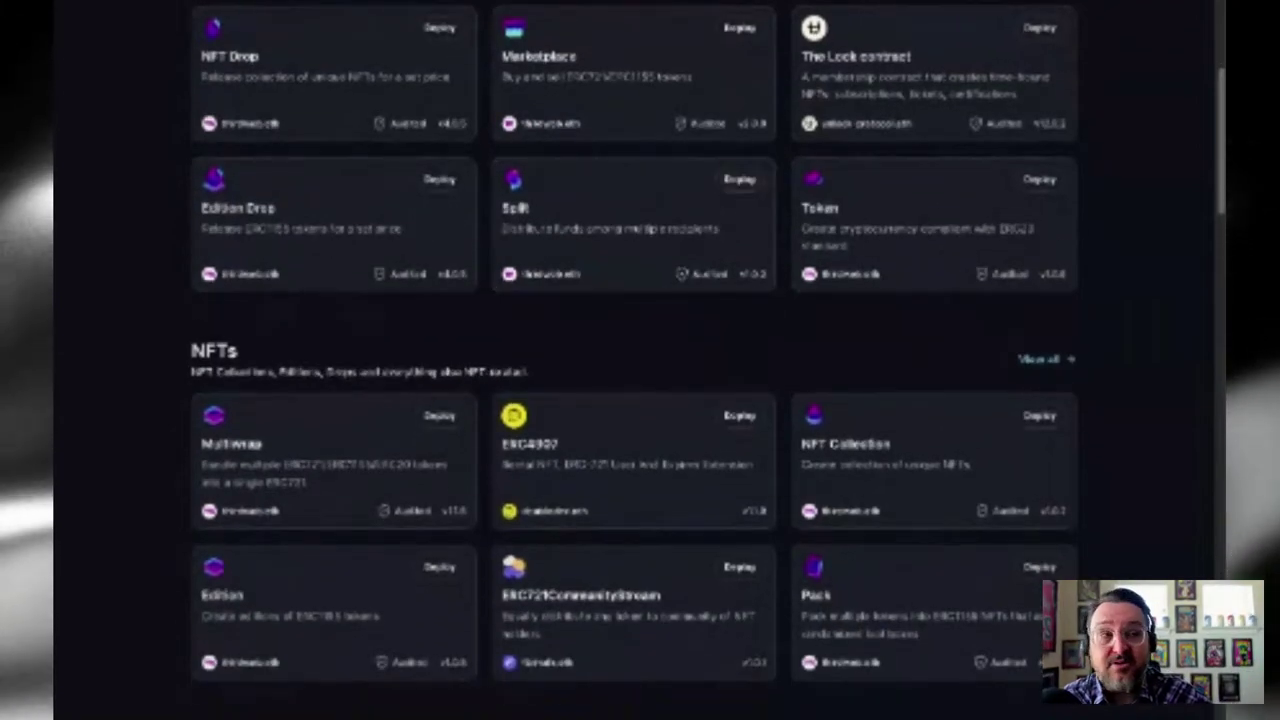
scroll(617, 337, "down", 3)
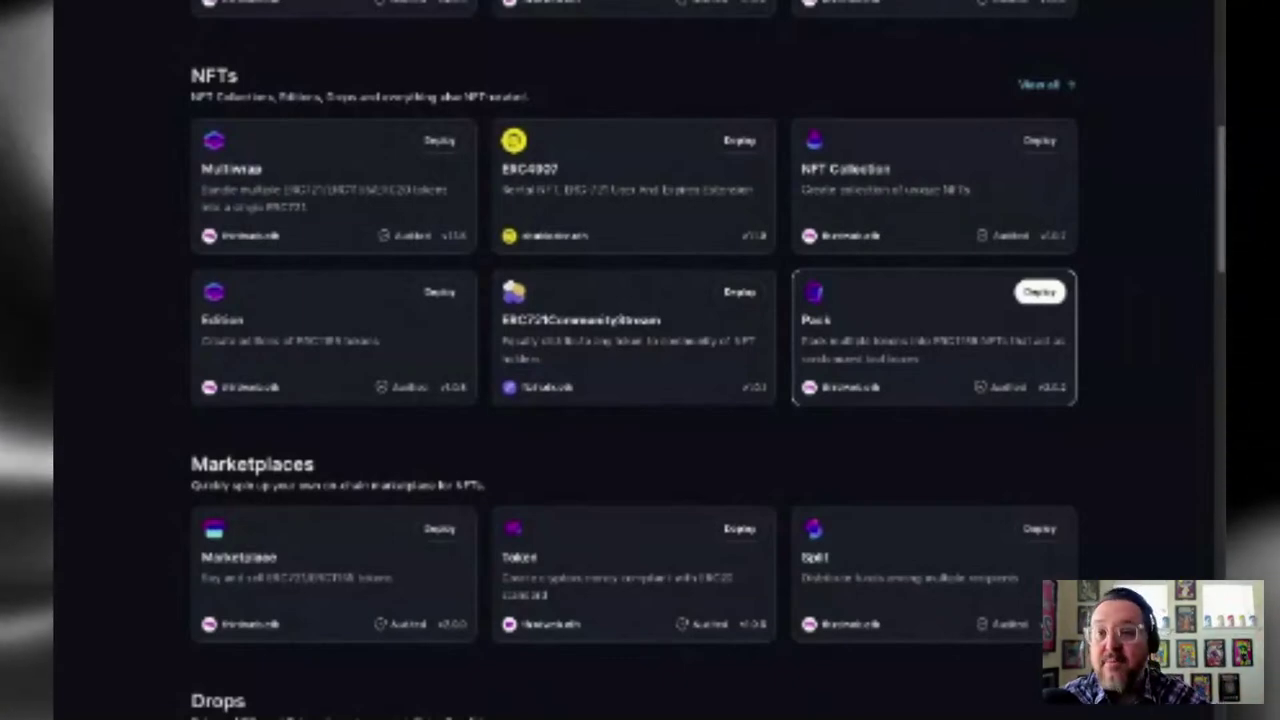
scroll(935, 280, "down", 4)
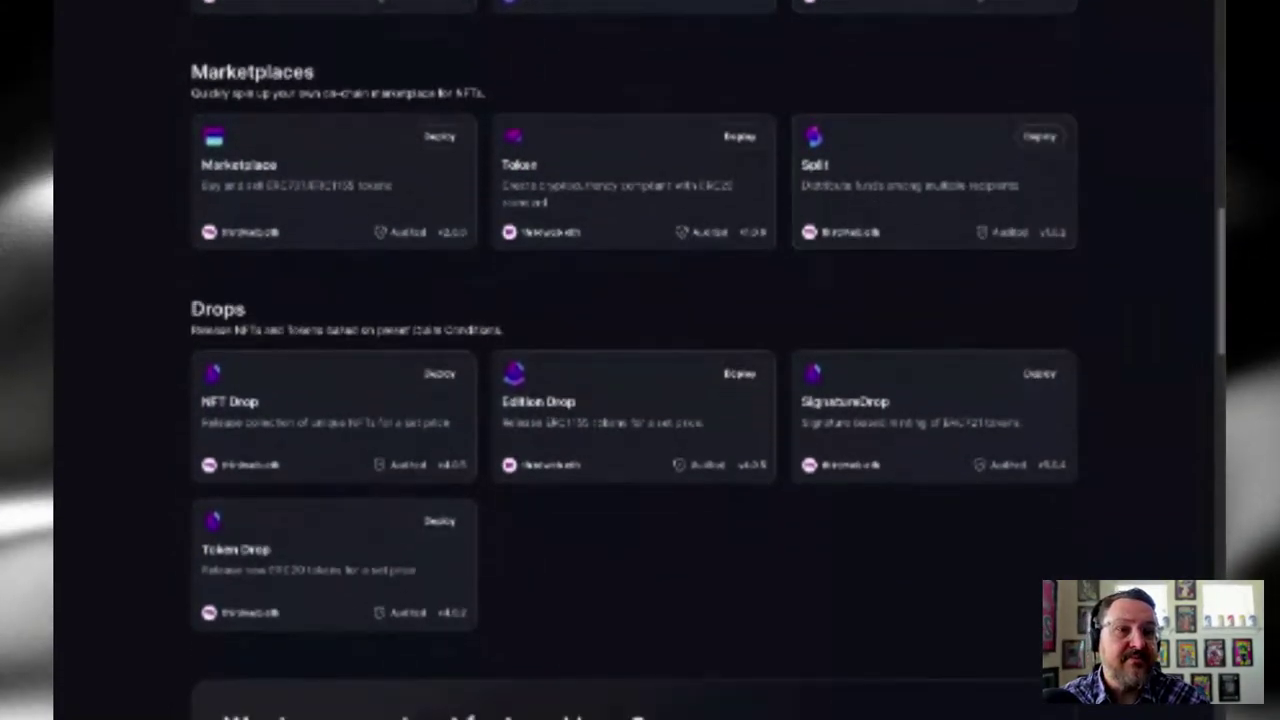
scroll(963, 354, "down", 1)
scroll(806, 605, "down", 3)
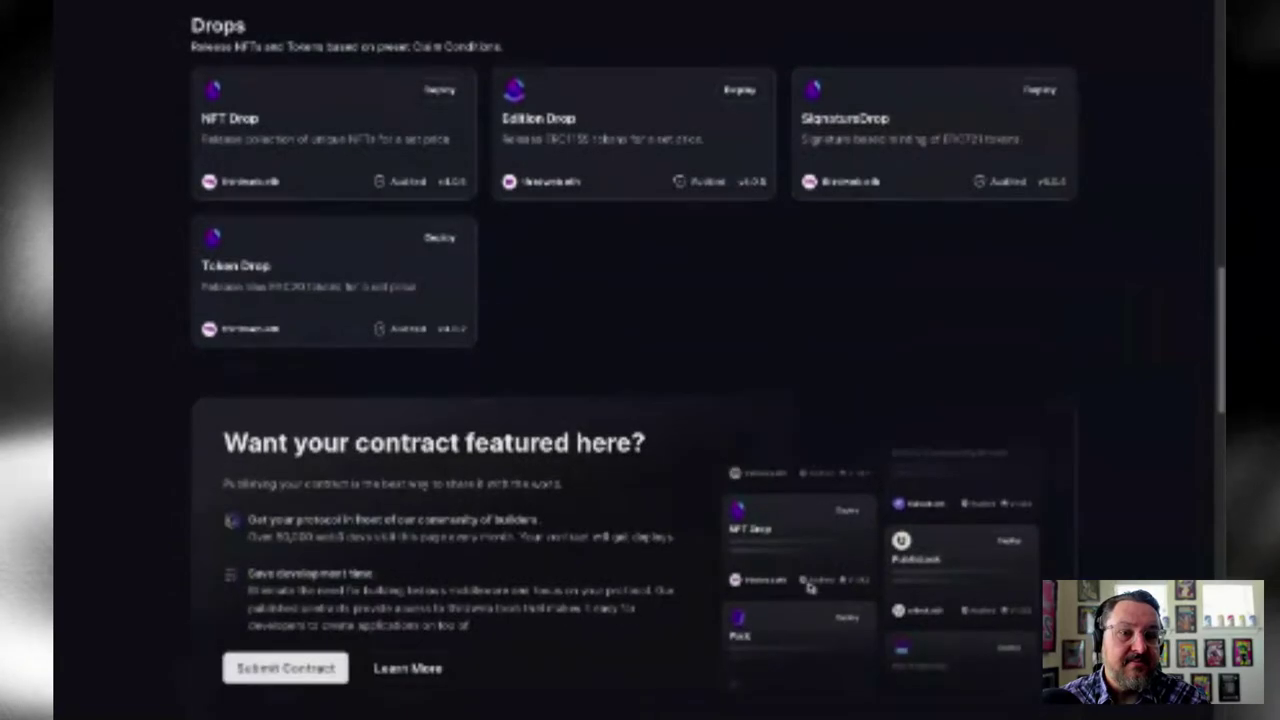
scroll(808, 590, "down", 3)
scroll(810, 588, "up", 15)
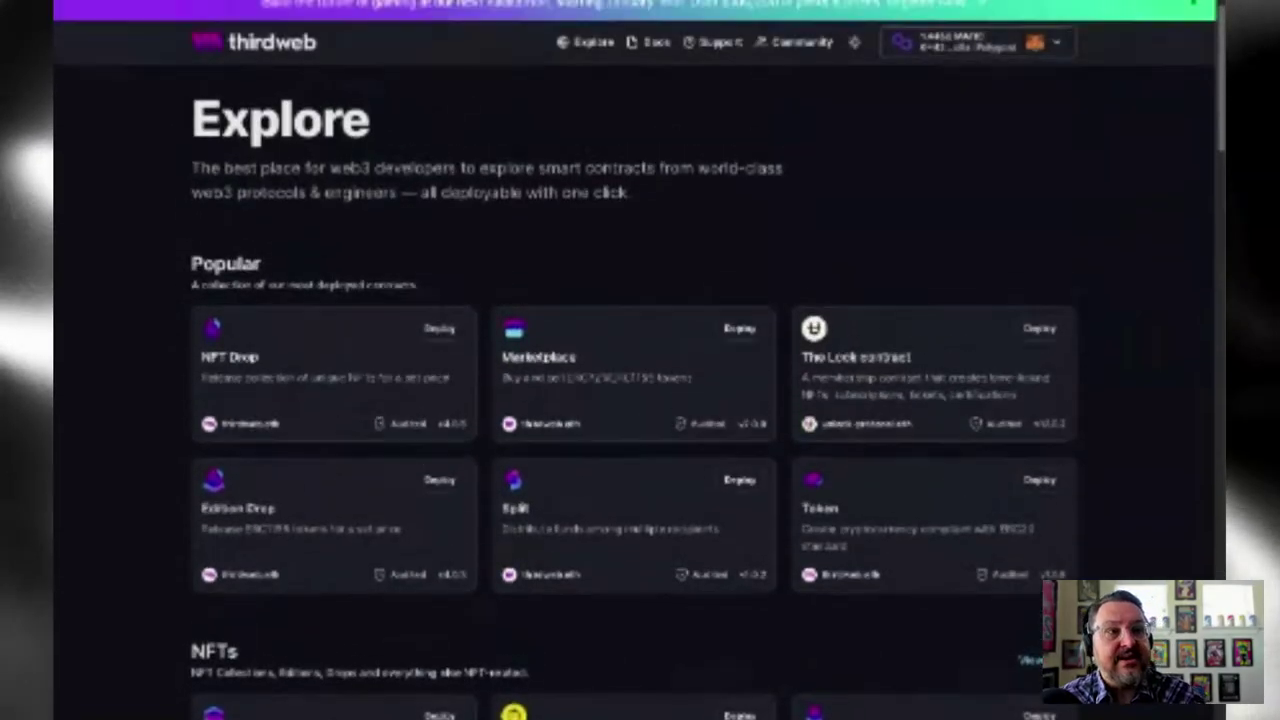
- Check the connected wallet's network options, and look through the contract catalogue down to its Beta and build-your-own sections
left_click(1017, 62)
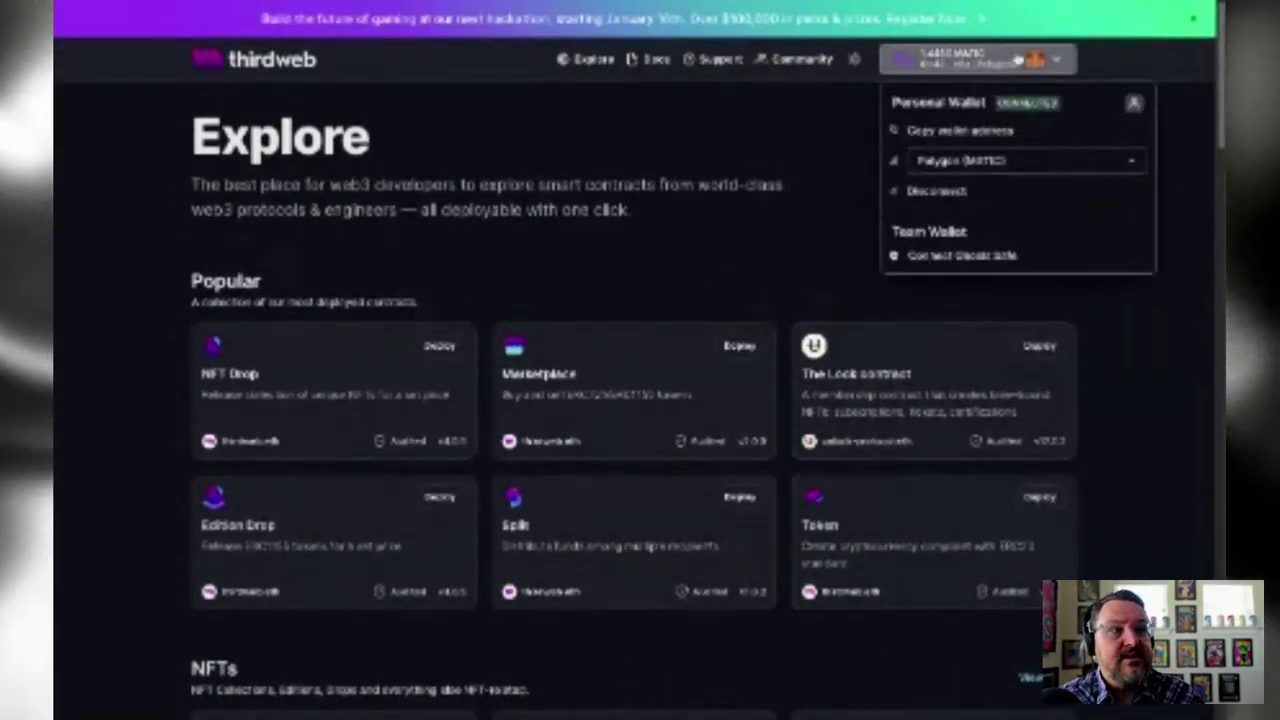
left_click(640, 124)
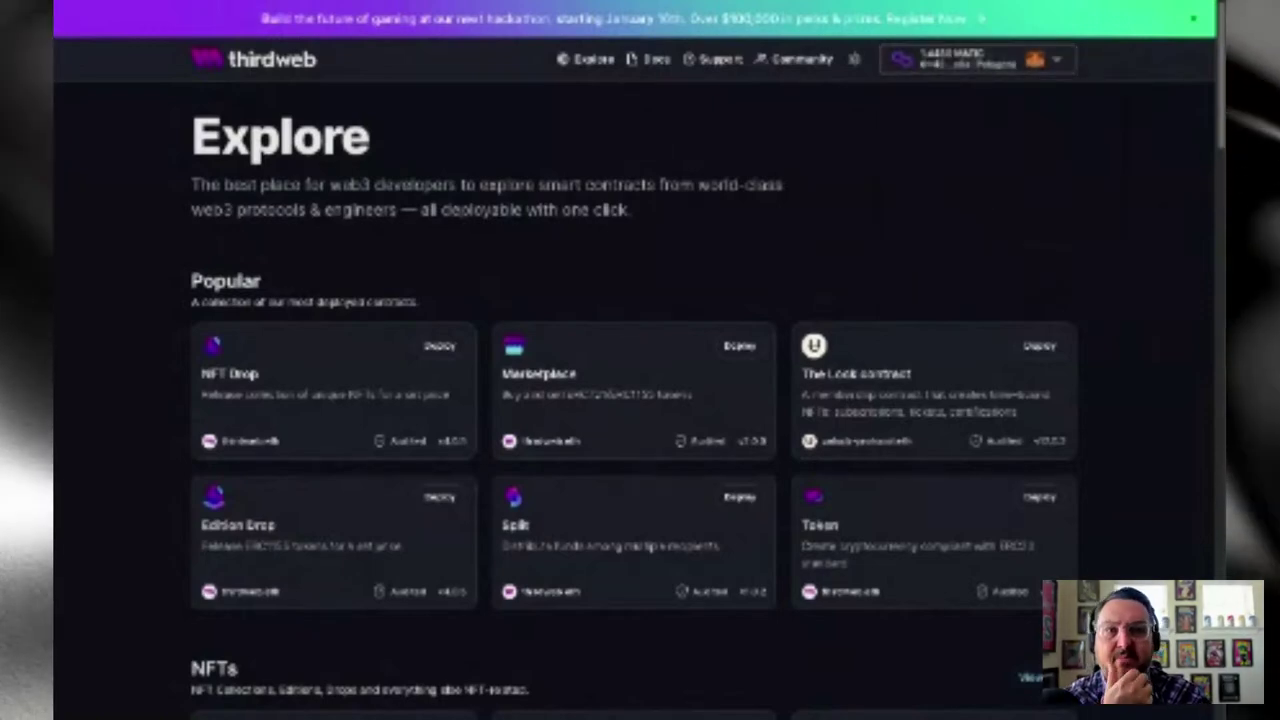
scroll(603, 355, "down", 15)
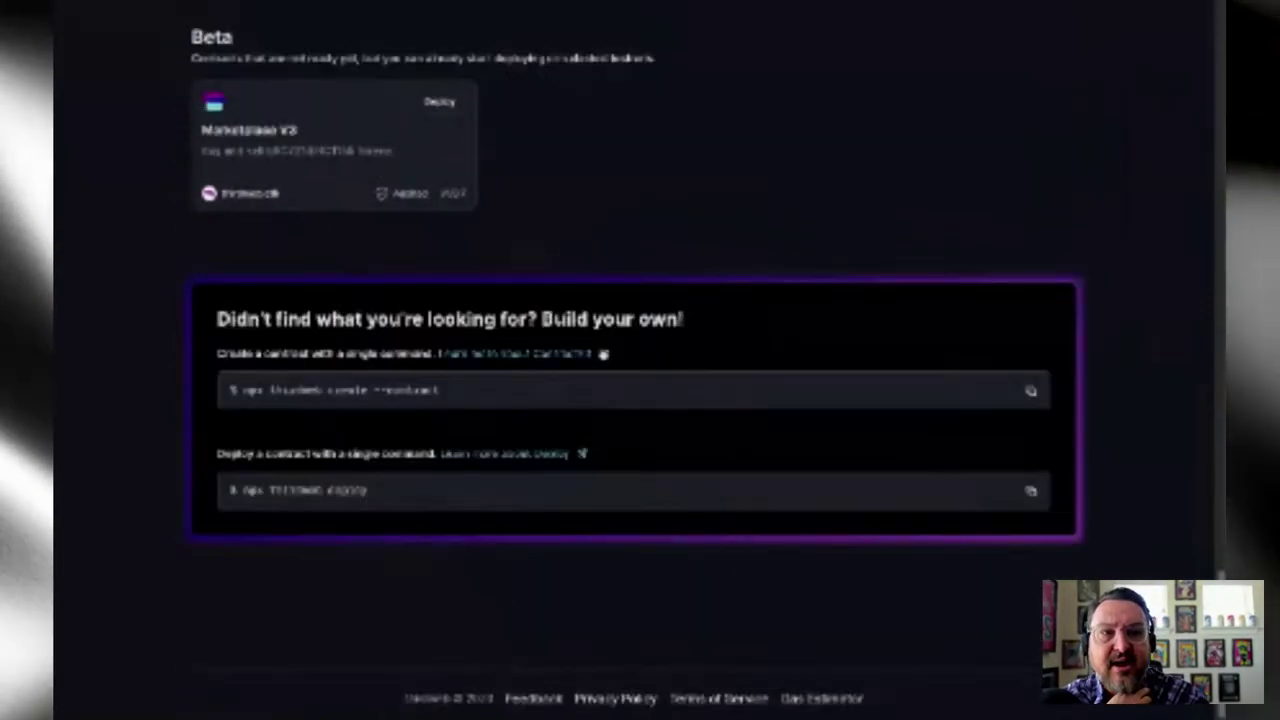
scroll(603, 354, "up", 20)
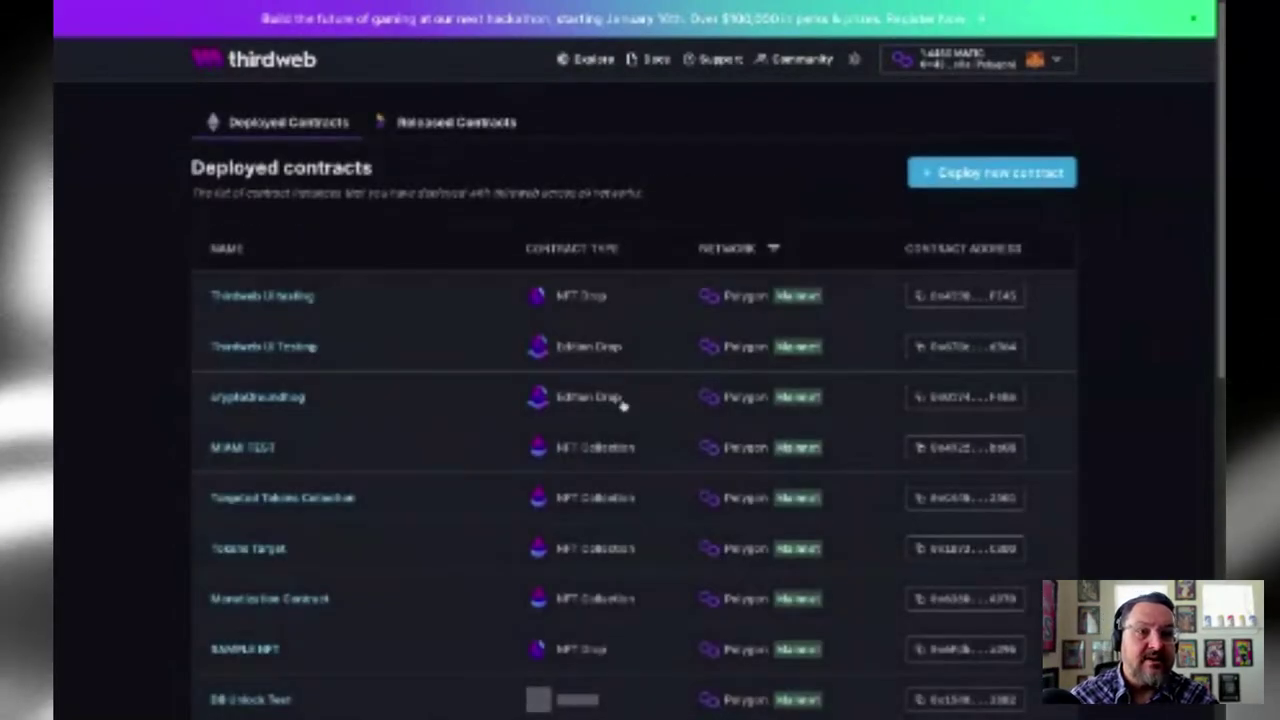
- Start a new contract deployment and choose the Edition Drop contract from the Popular group
left_click(958, 173)
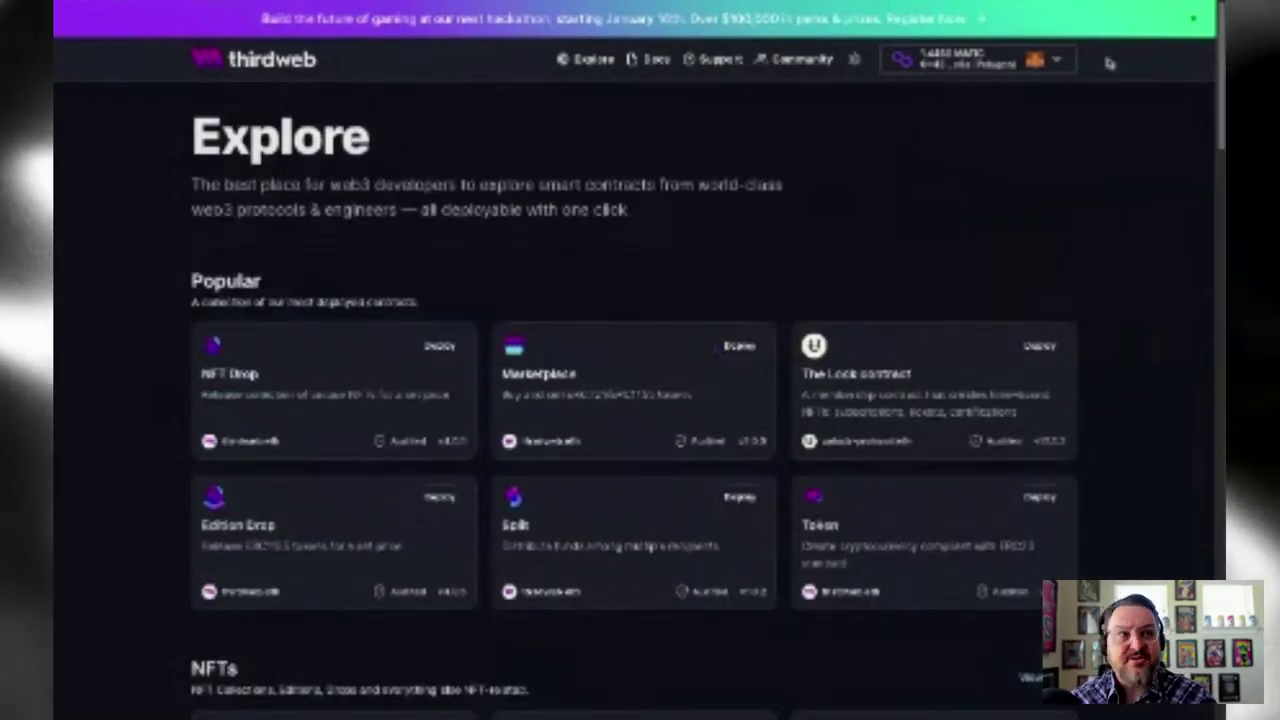
scroll(623, 195, "down", 1)
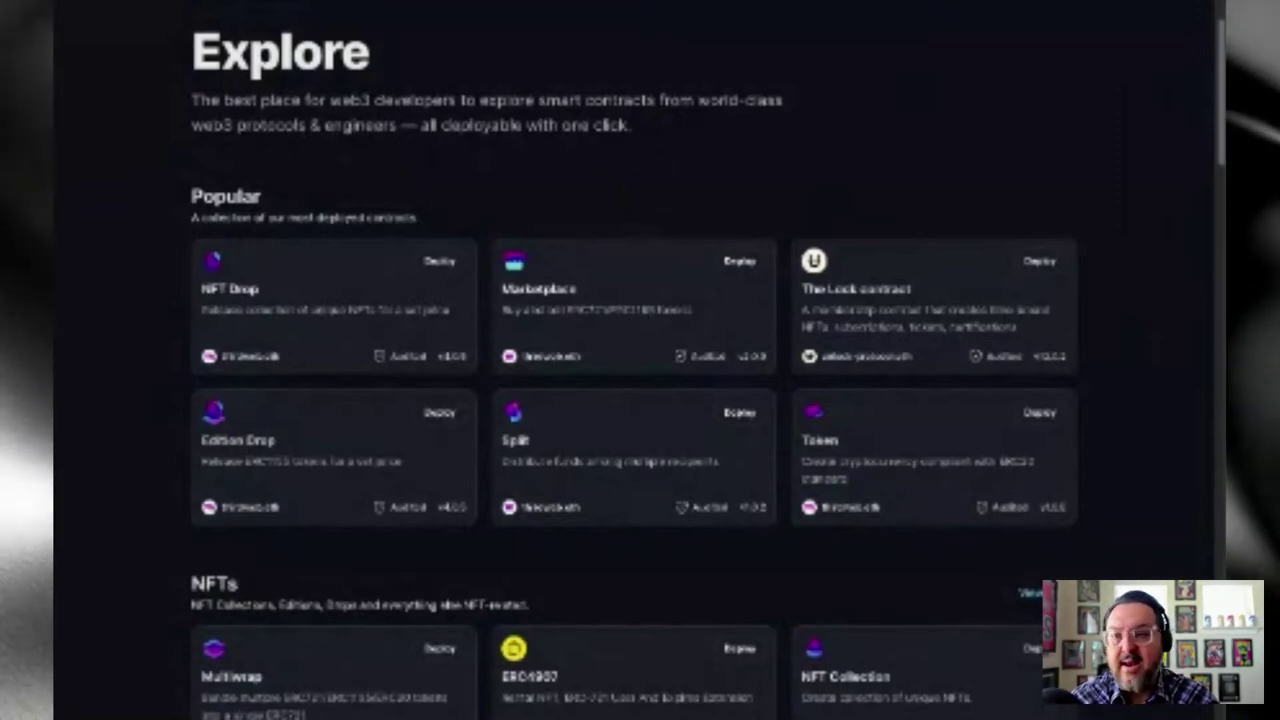
scroll(630, 220, "down", 1)
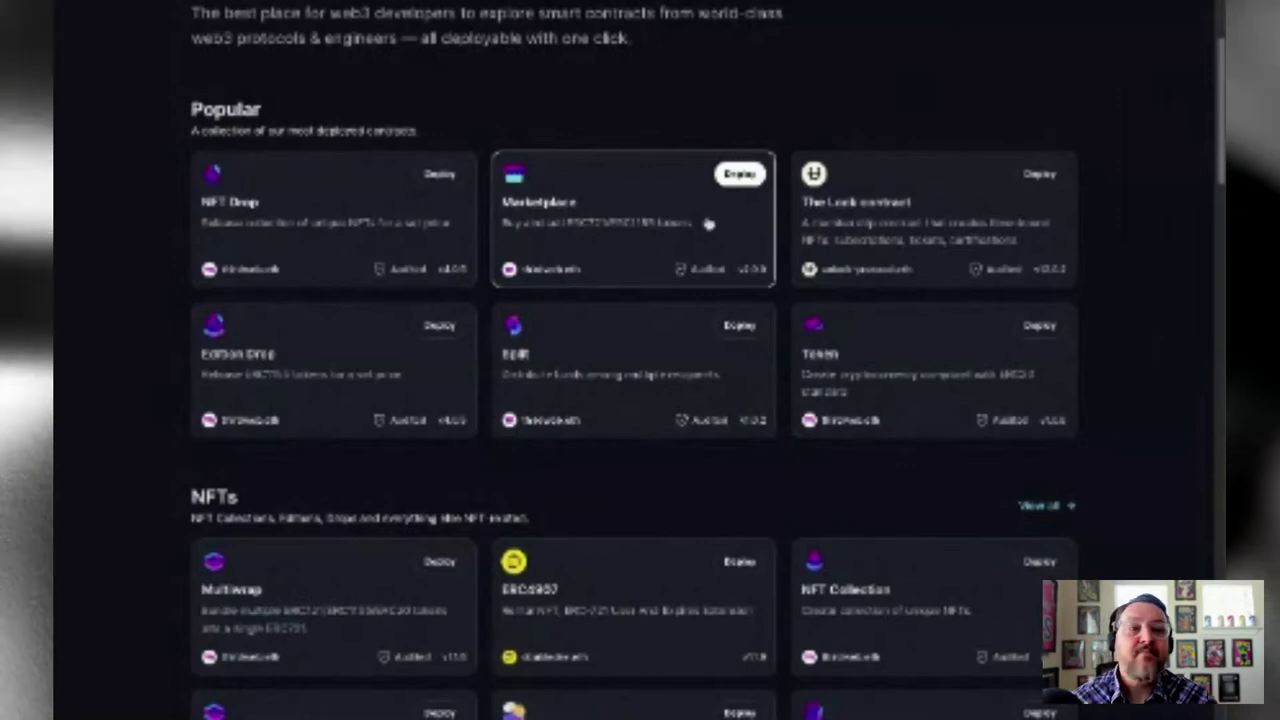
scroll(689, 260, "down", 1)
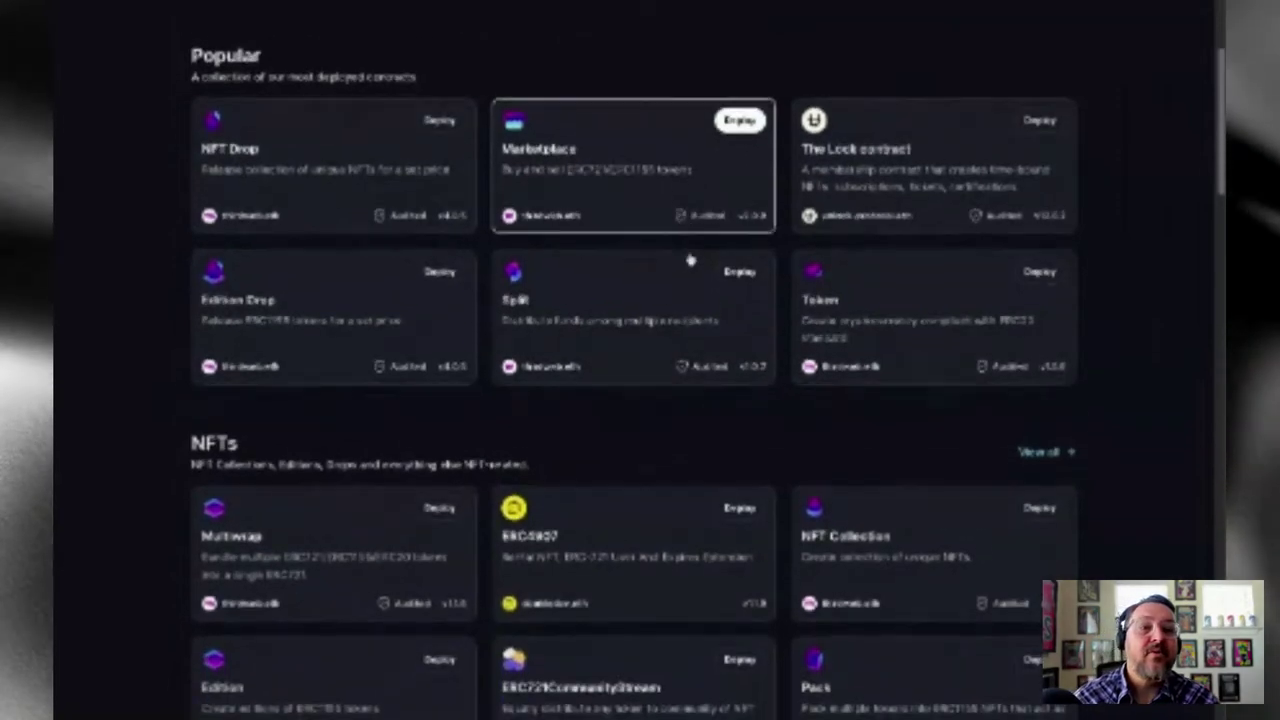
left_click(340, 321)
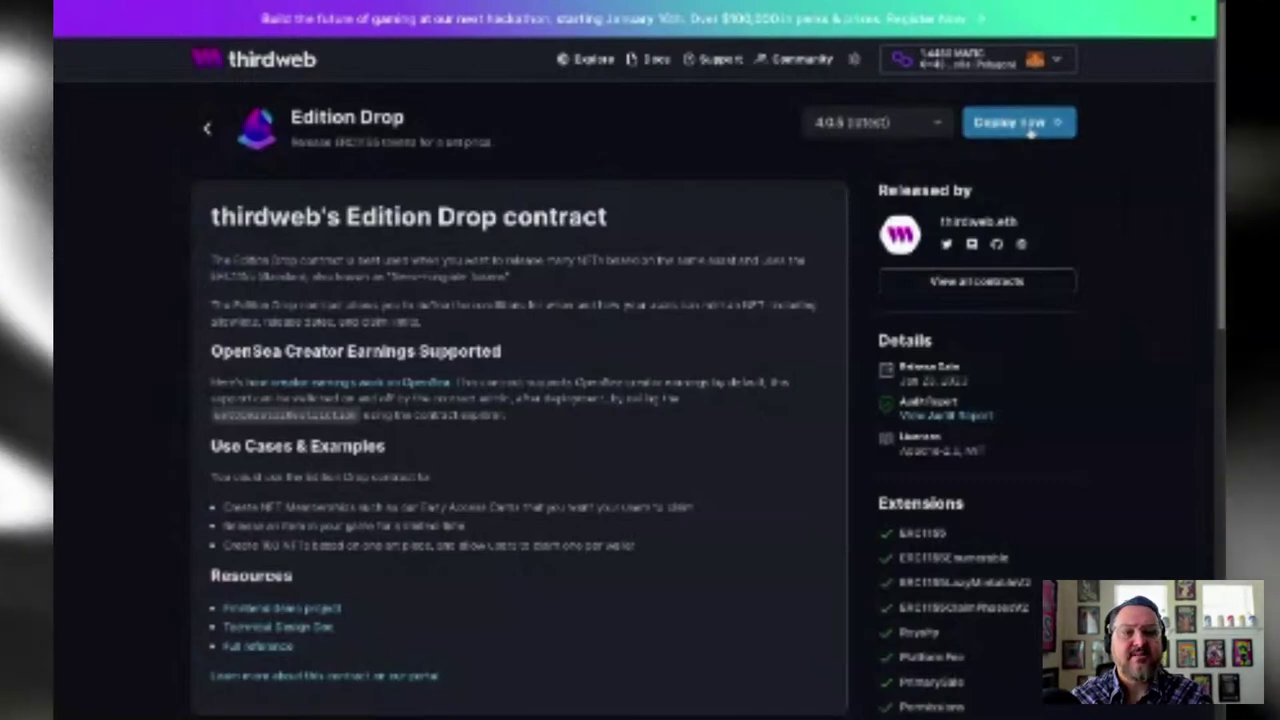
- Review the Edition Drop contract's details and extensions, and open the deployment form for version 4.0.5
scroll(560, 450, "down", 3)
scroll(430, 468, "down", 1)
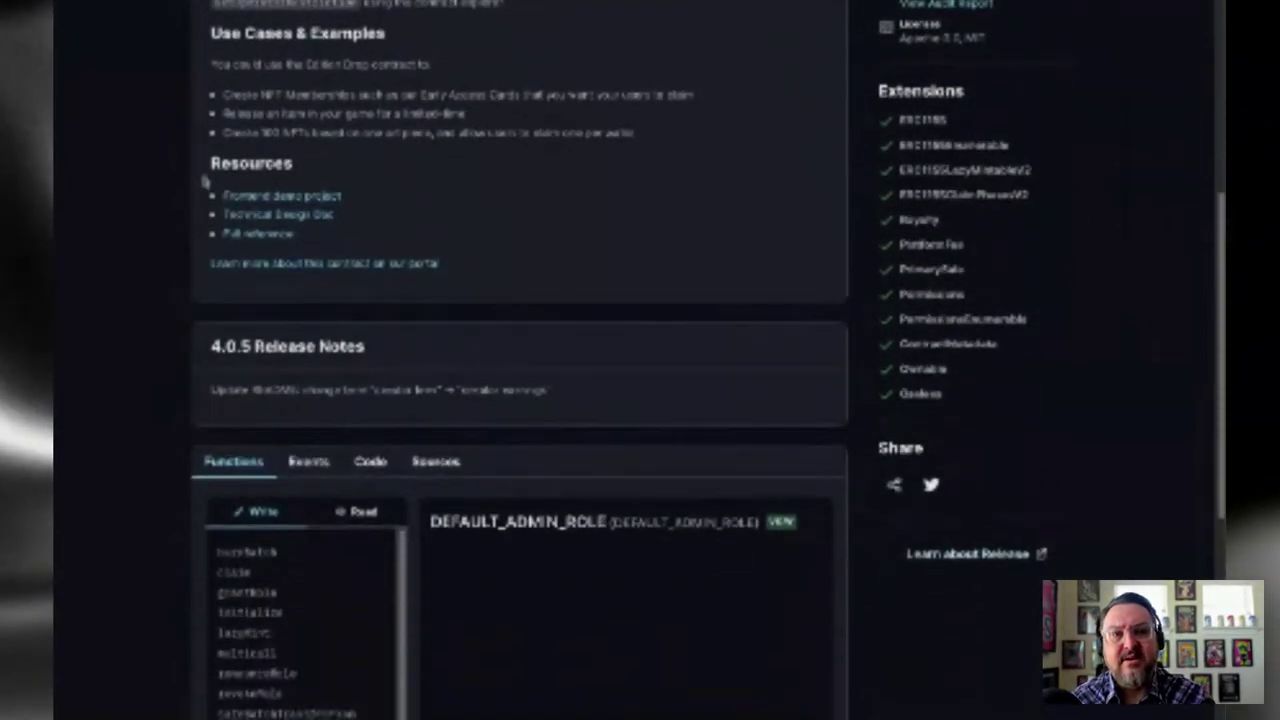
scroll(622, 302, "up", 4)
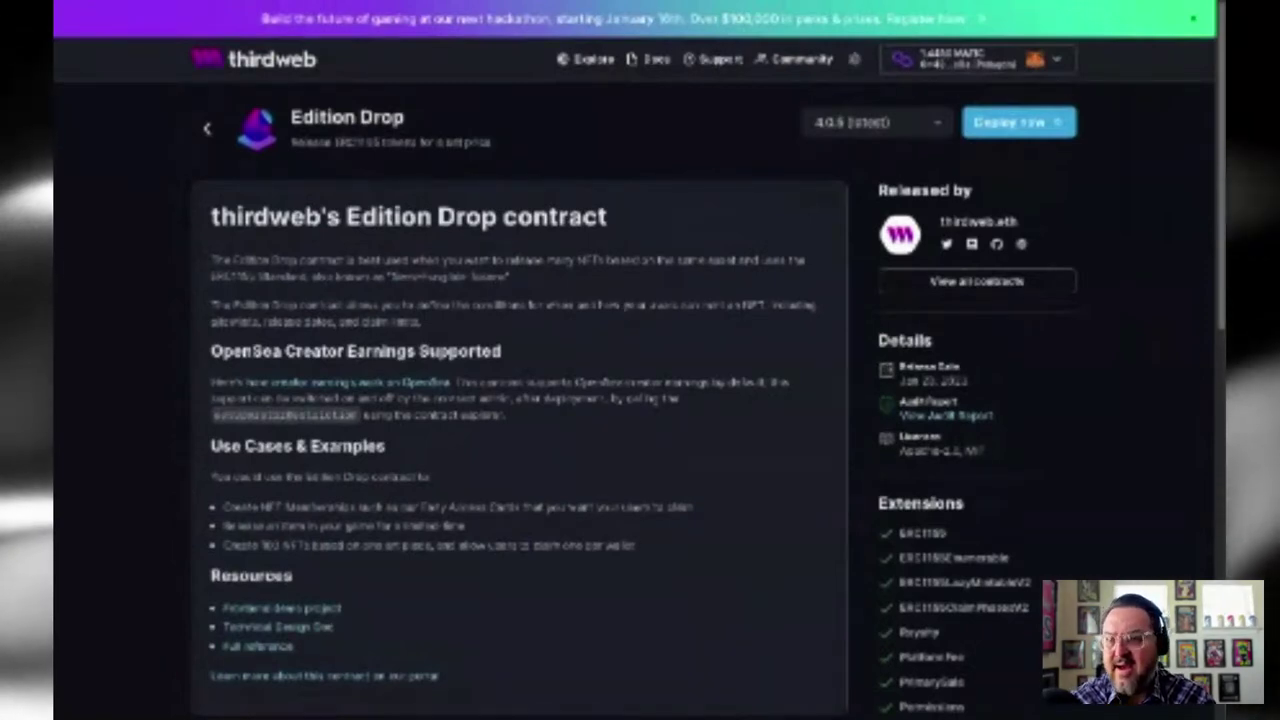
left_click(1040, 127)
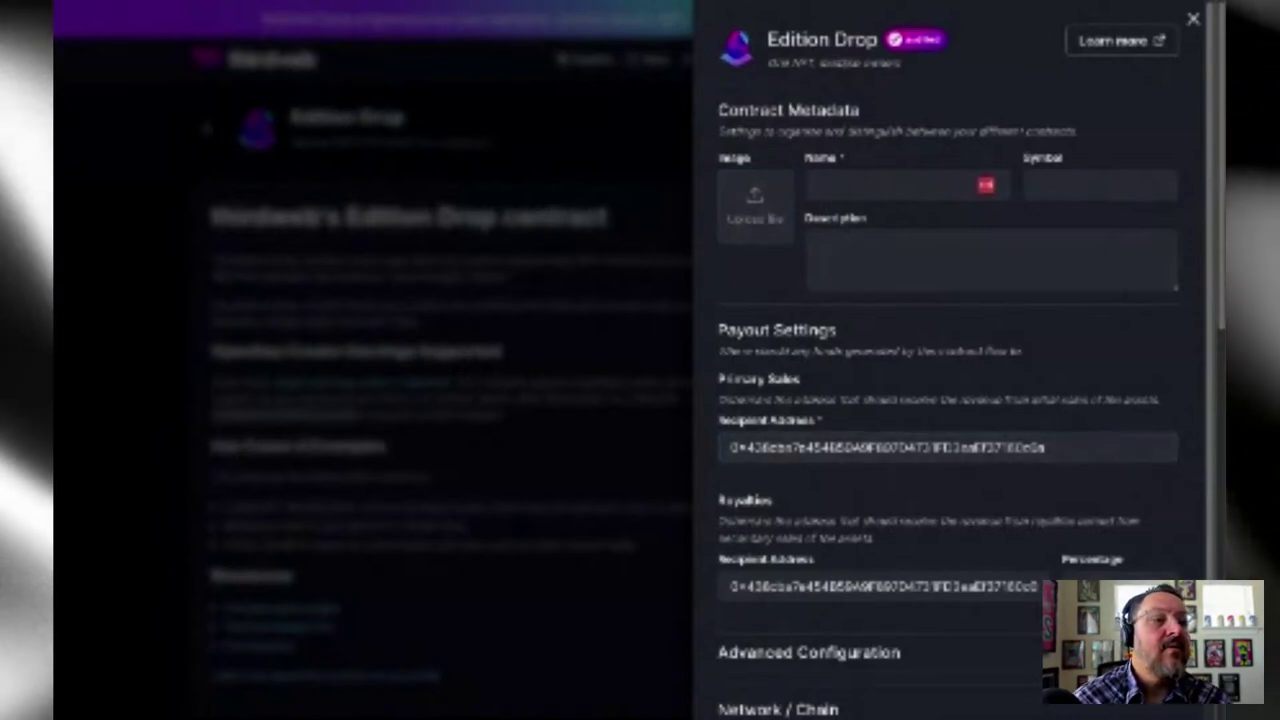
- Fill in the contract metadata with the name Alice in Wonderland Book, the book cover image and the pasted book description
left_click(845, 185)
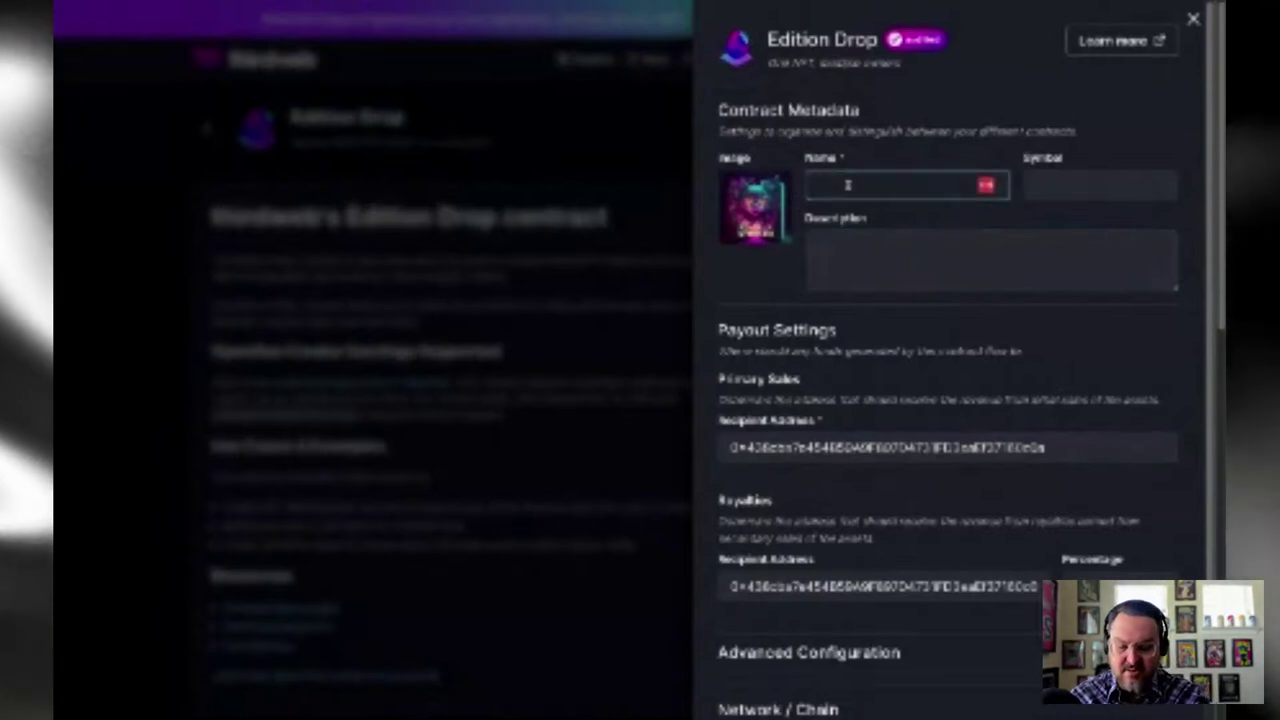
type("Alled")
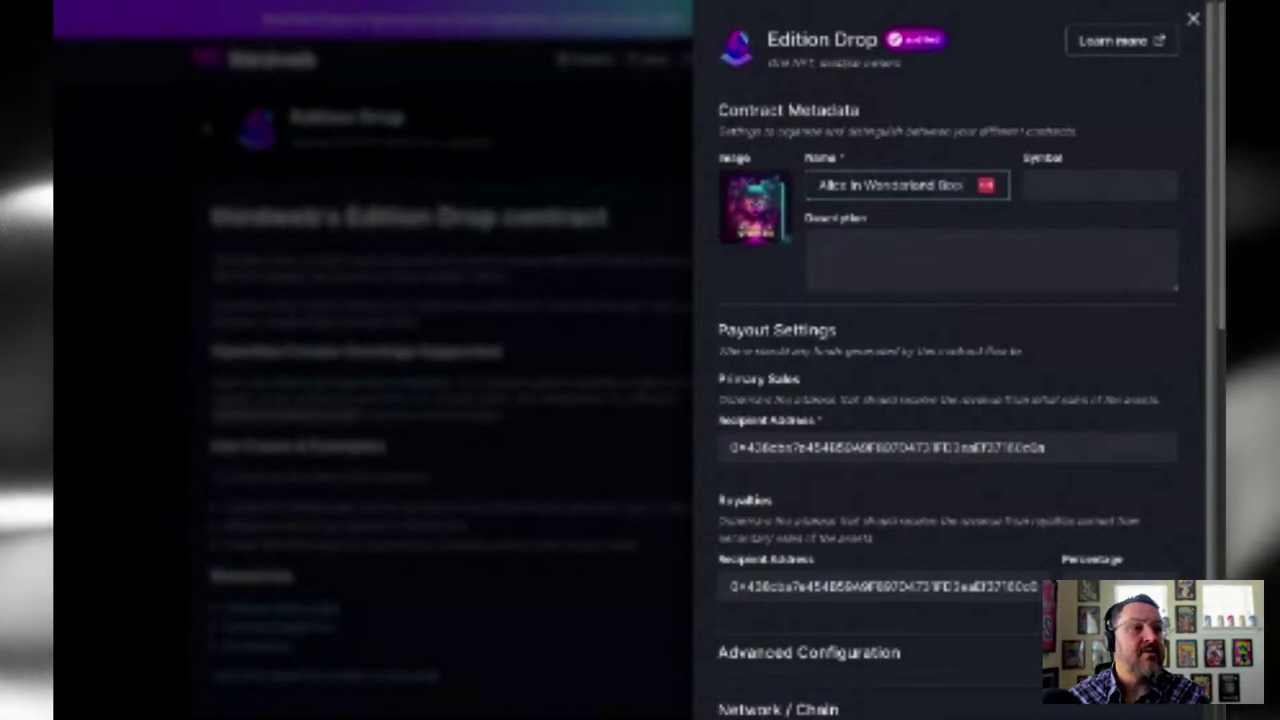
left_click(840, 250)
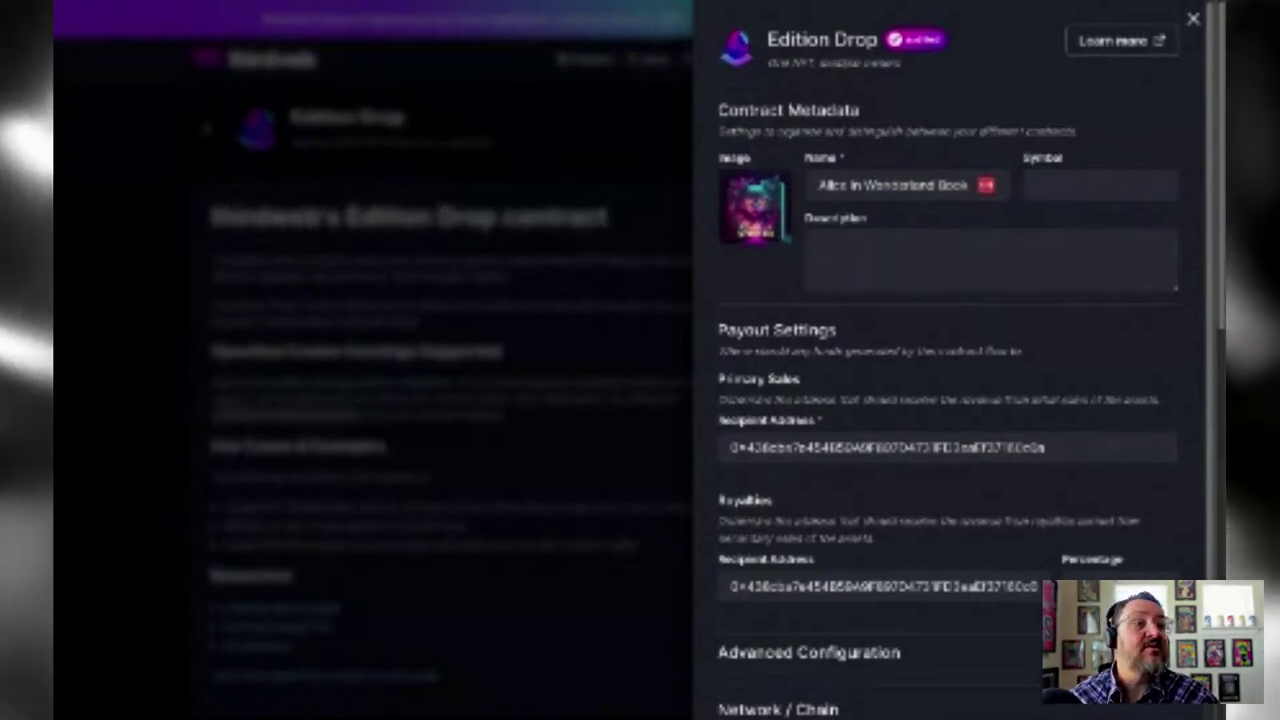
left_click(812, 280)
key("ctrl+v")
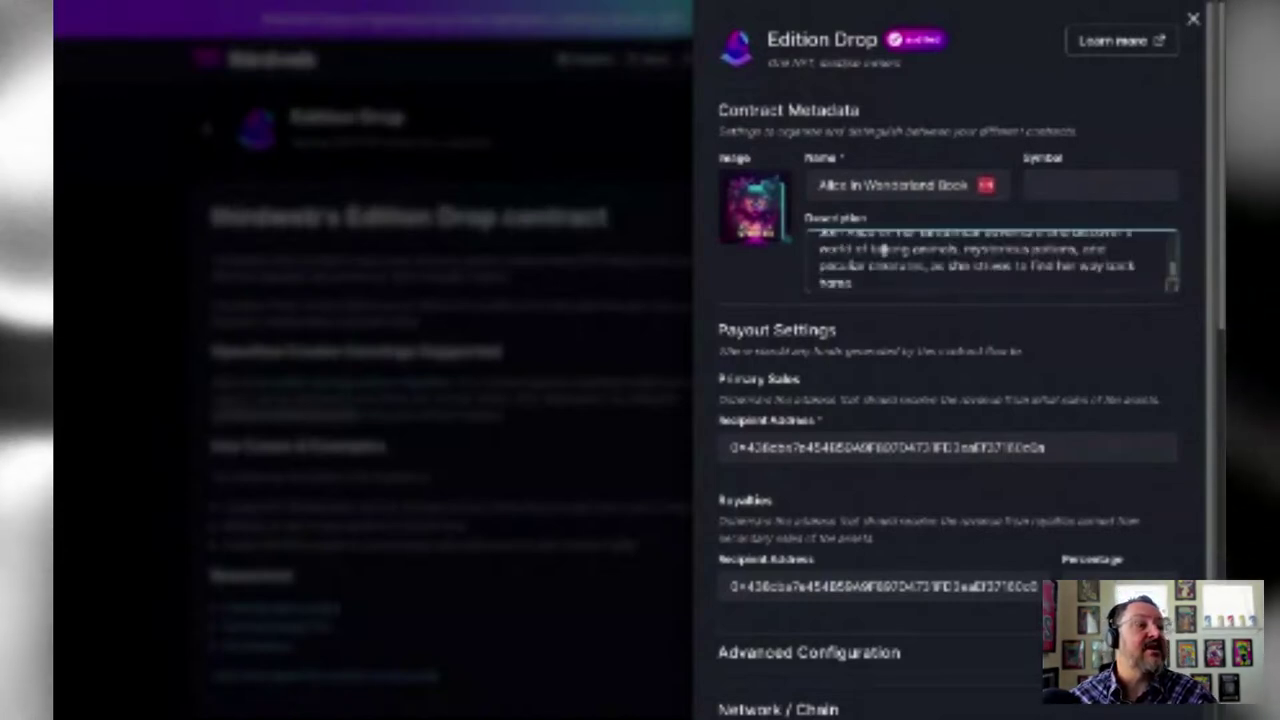
scroll(815, 256, "up", 5)
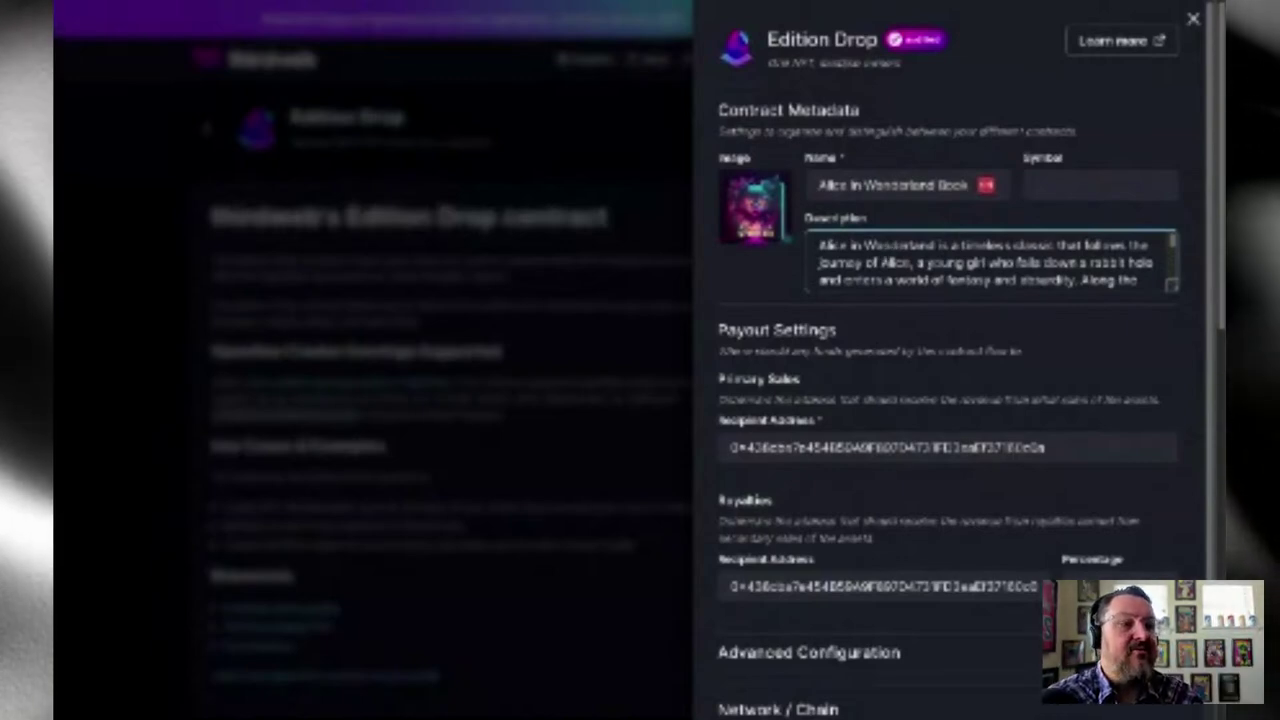
scroll(883, 258, "down", 1)
scroll(883, 258, "down", 4)
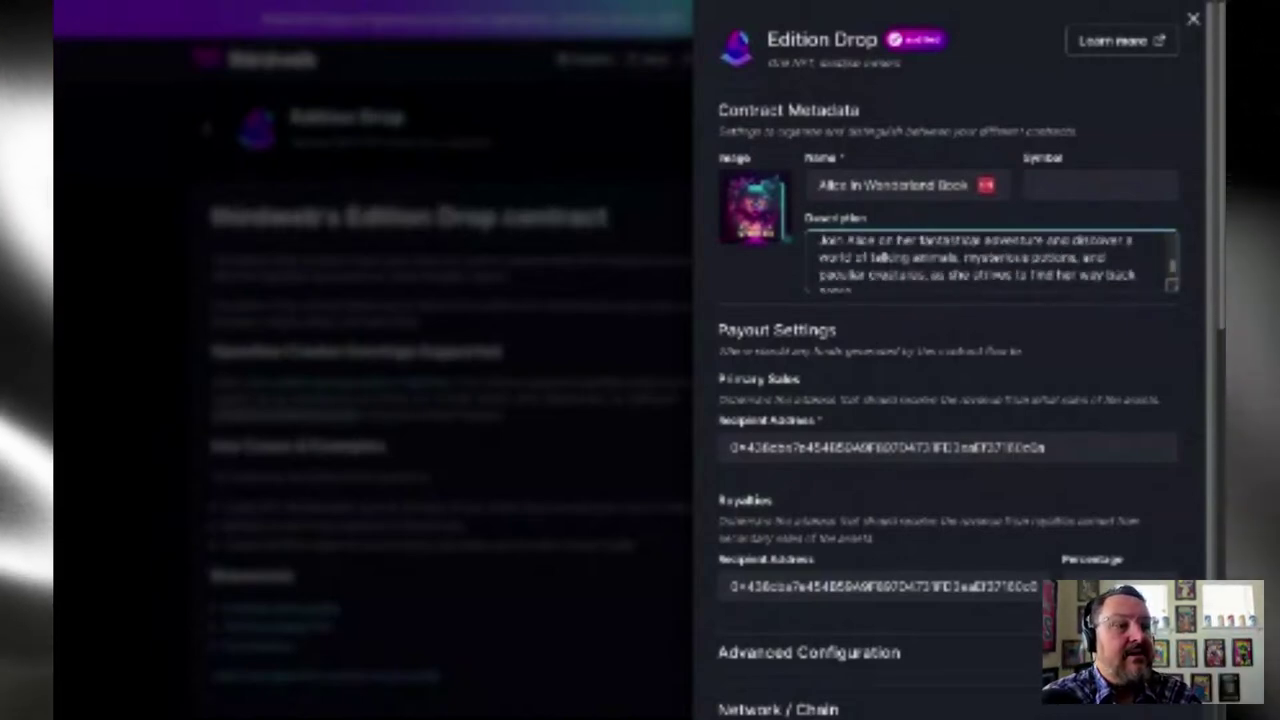
scroll(837, 371, "down", 2)
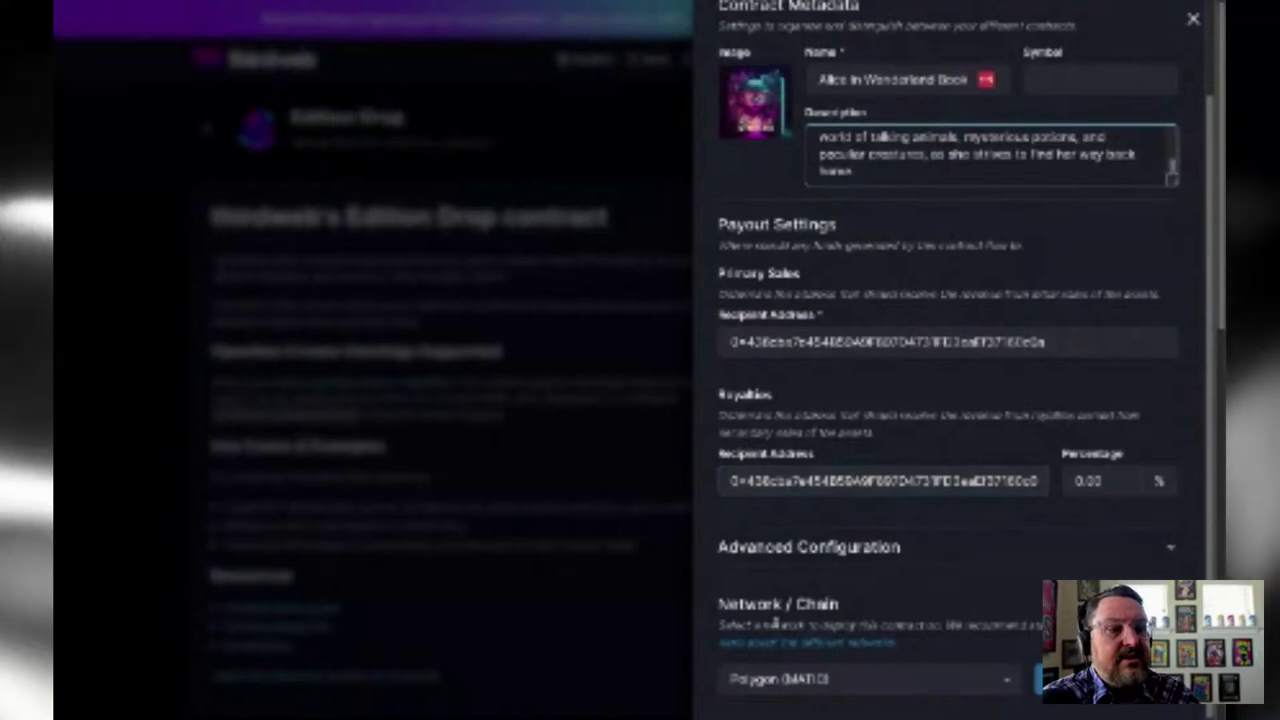
- Expand the advanced configuration to check the platform fees, and deploy the contract to Polygon (MATIC)
left_click(910, 547)
scroll(906, 553, "down", 3)
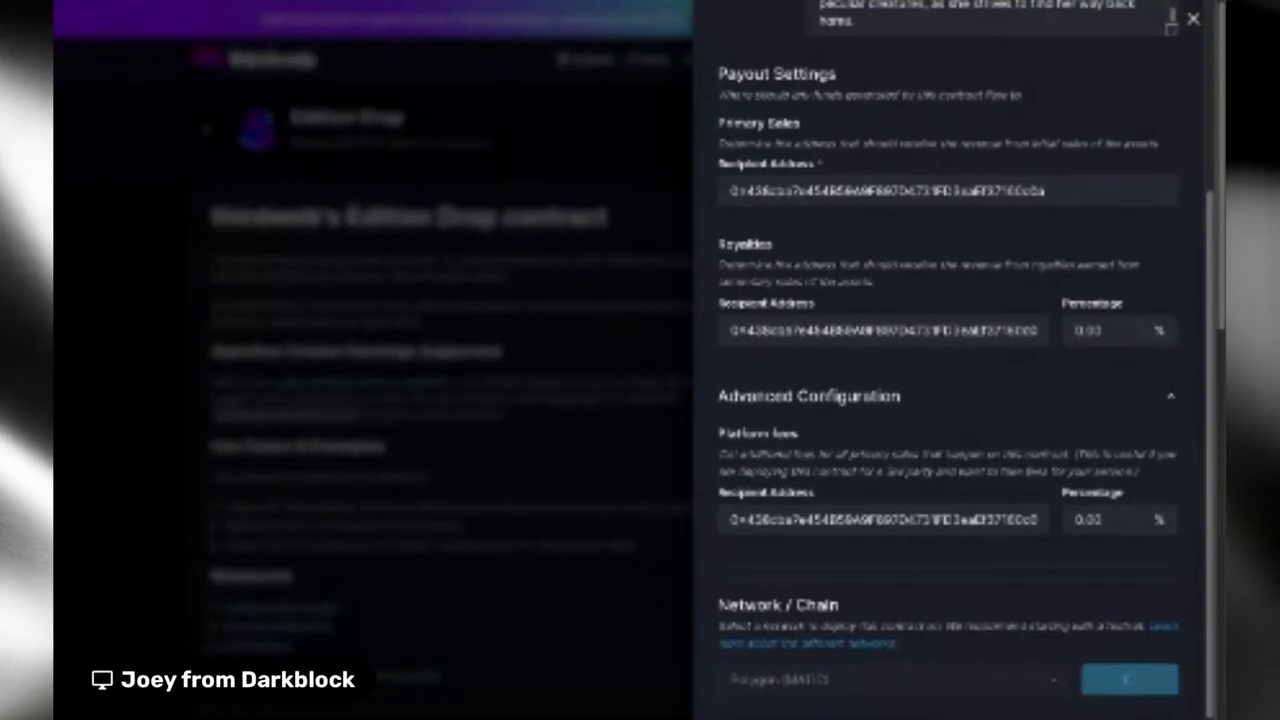
scroll(948, 360, "up", 1)
scroll(948, 360, "up", 4)
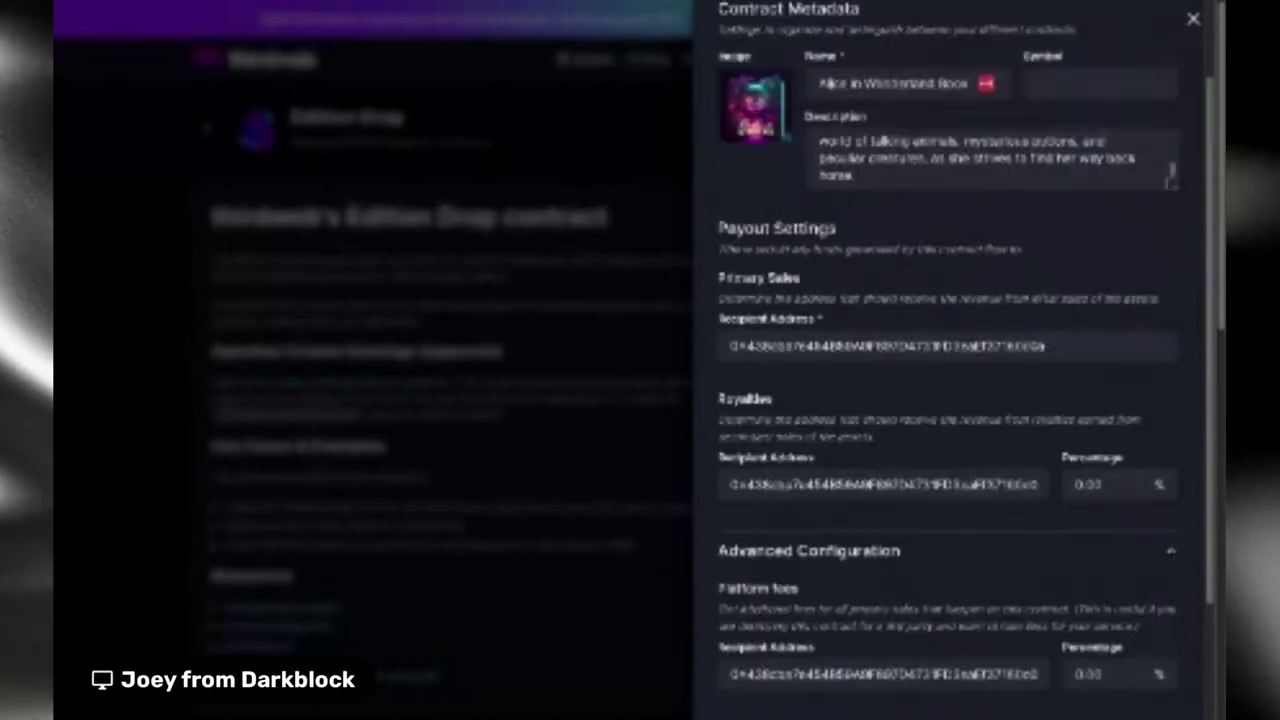
scroll(948, 360, "down", 5)
scroll(948, 360, "up", 3)
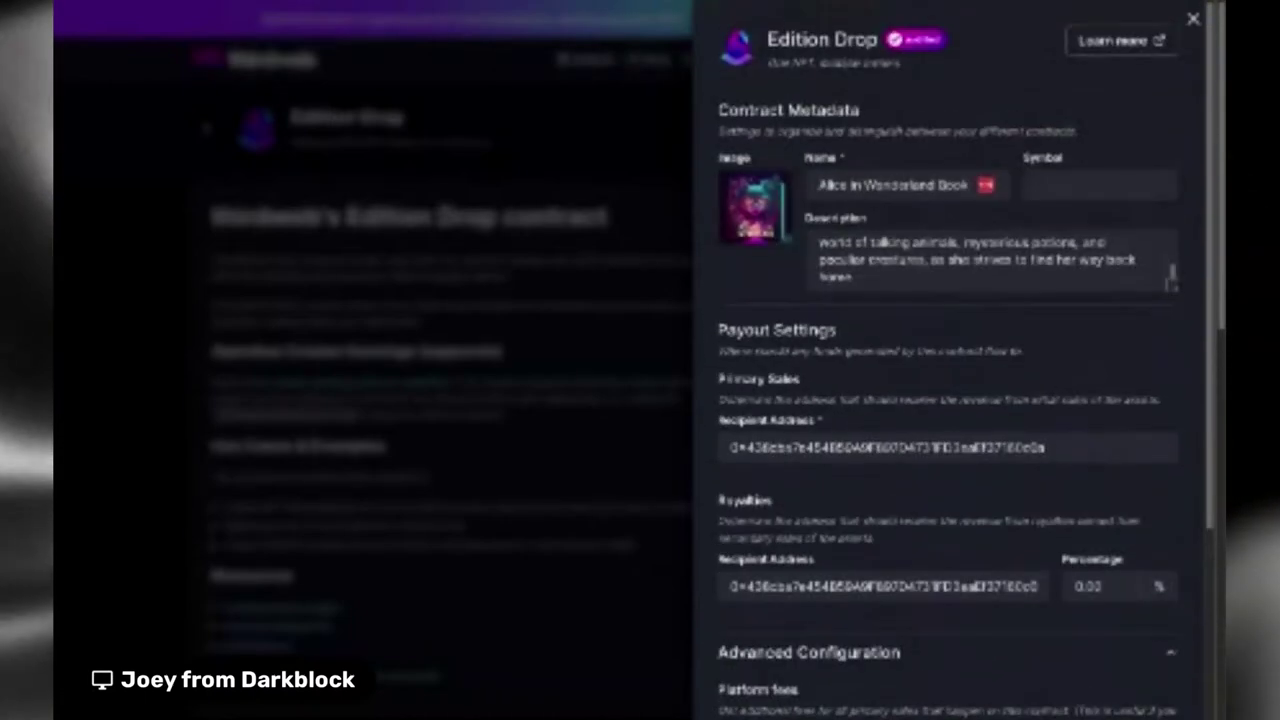
scroll(948, 360, "down", 3)
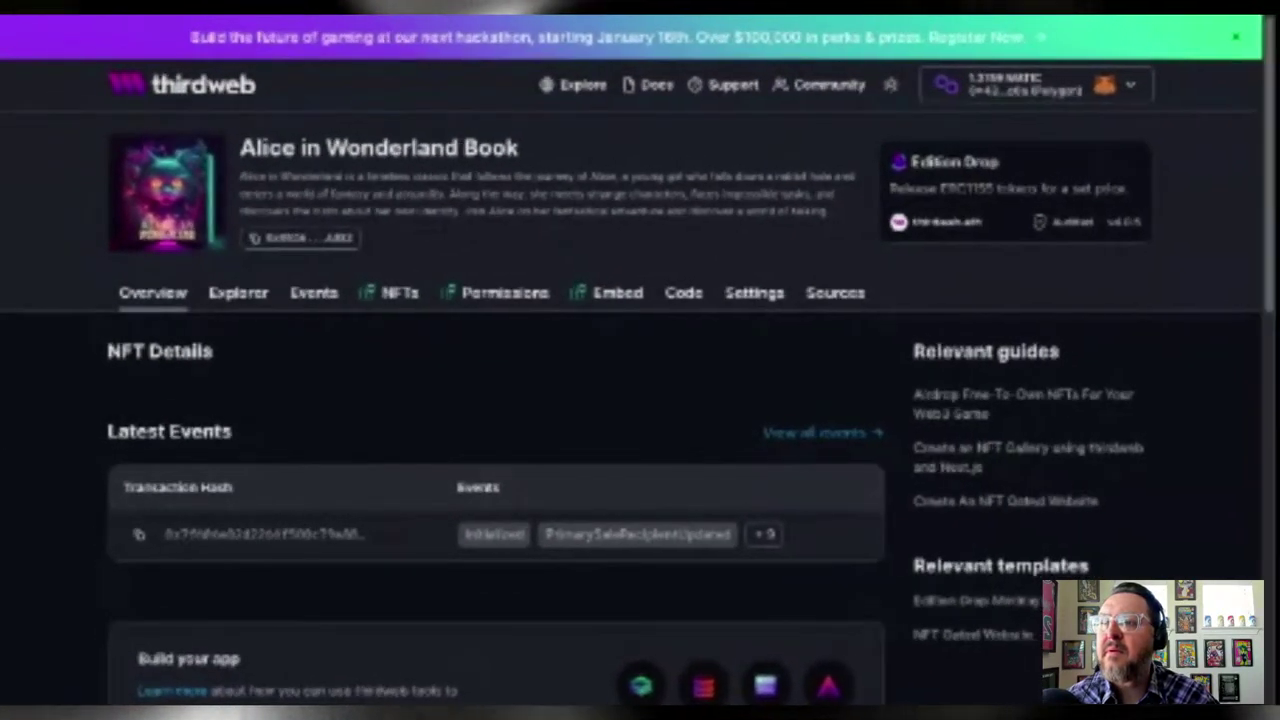
- Review the deployed contract's overview with its events, permissions and guides, and open its list of NFTs
scroll(970, 451, "down", 3)
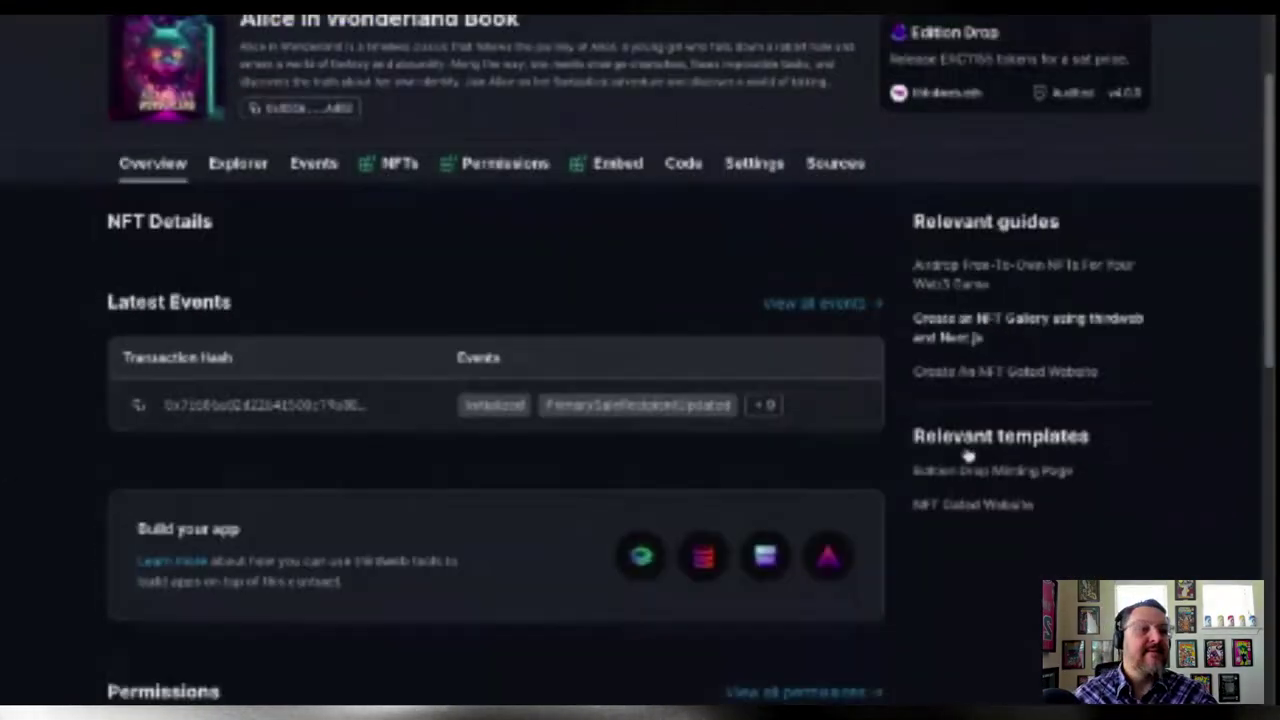
scroll(975, 453, "up", 3)
scroll(971, 451, "down", 3)
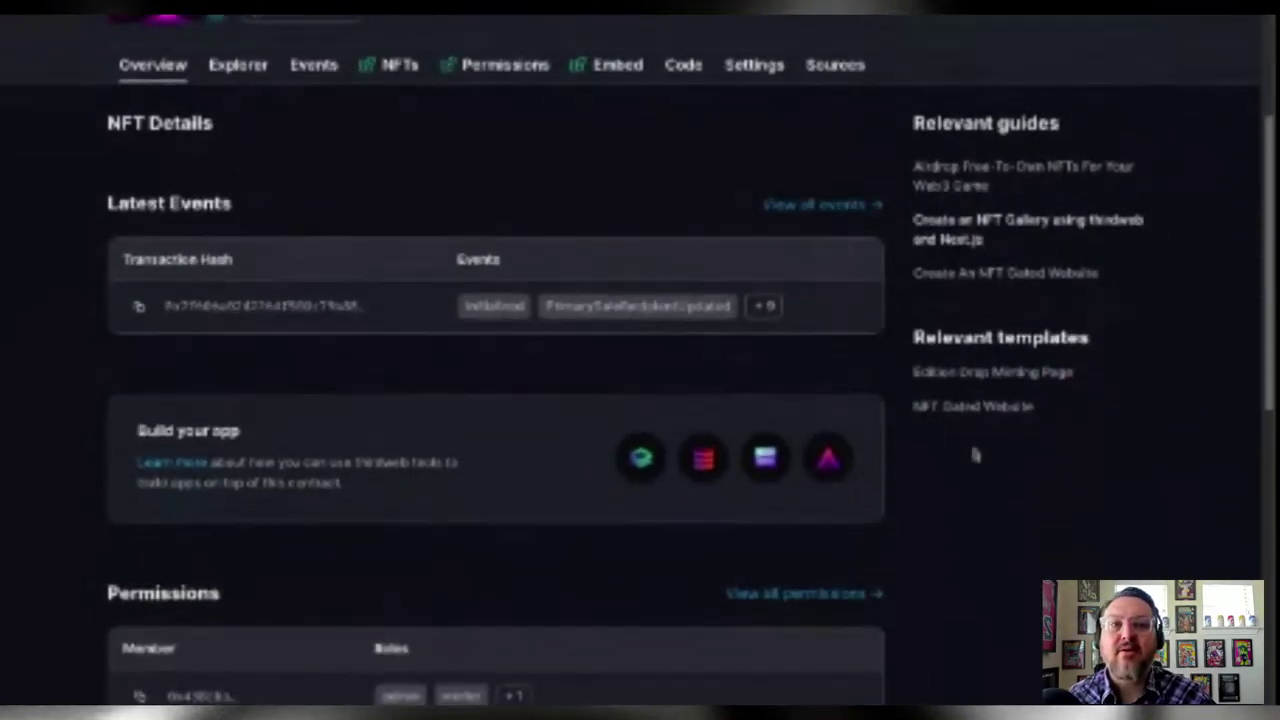
scroll(971, 451, "up", 3)
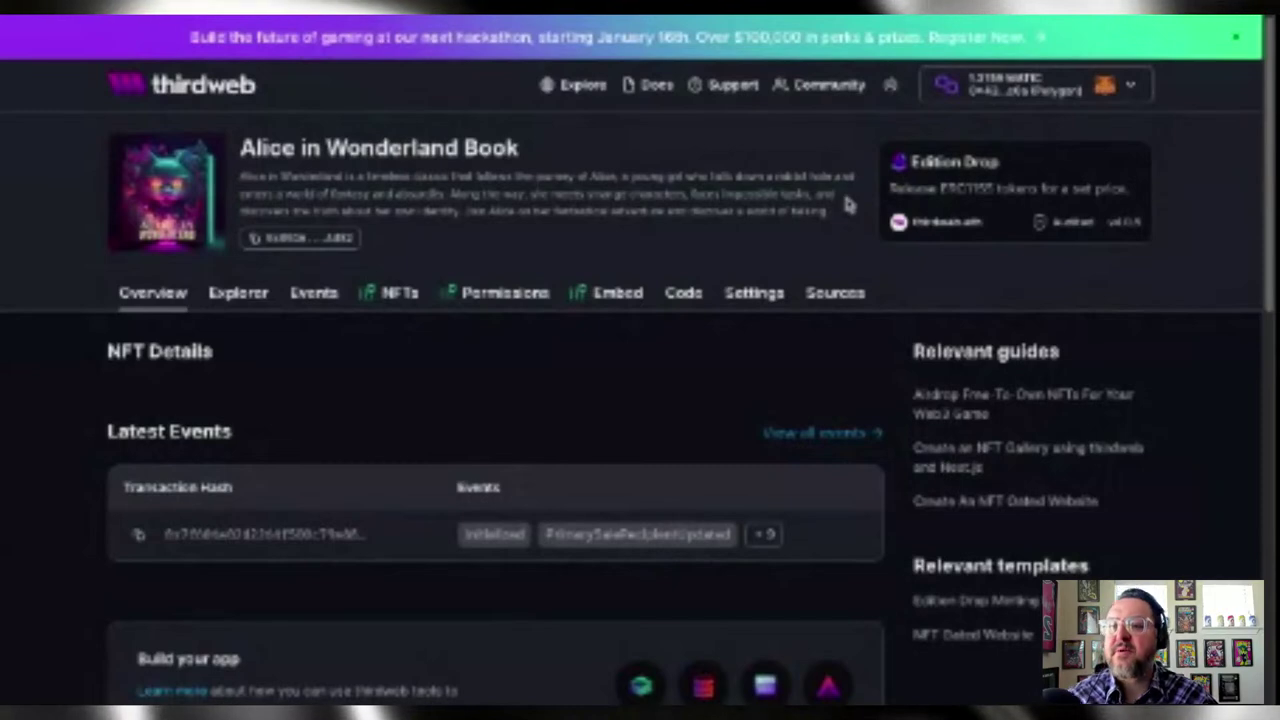
scroll(373, 205, "down", 1)
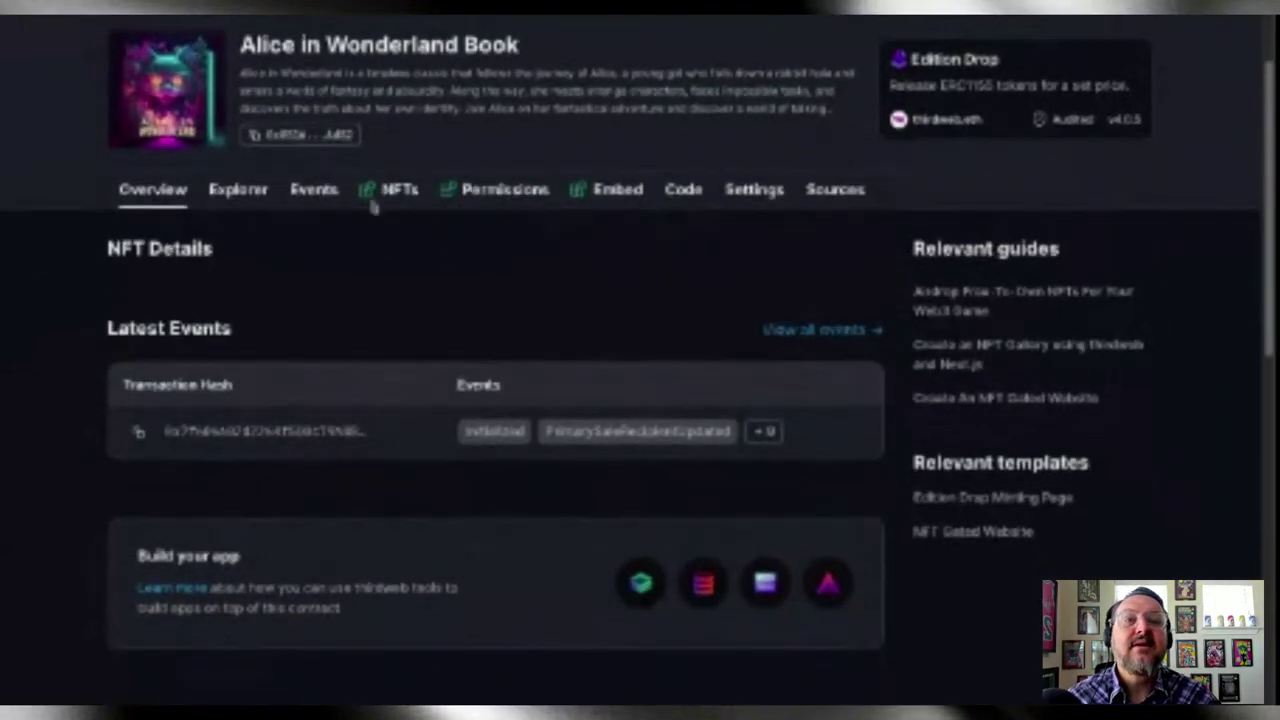
left_click(390, 190)
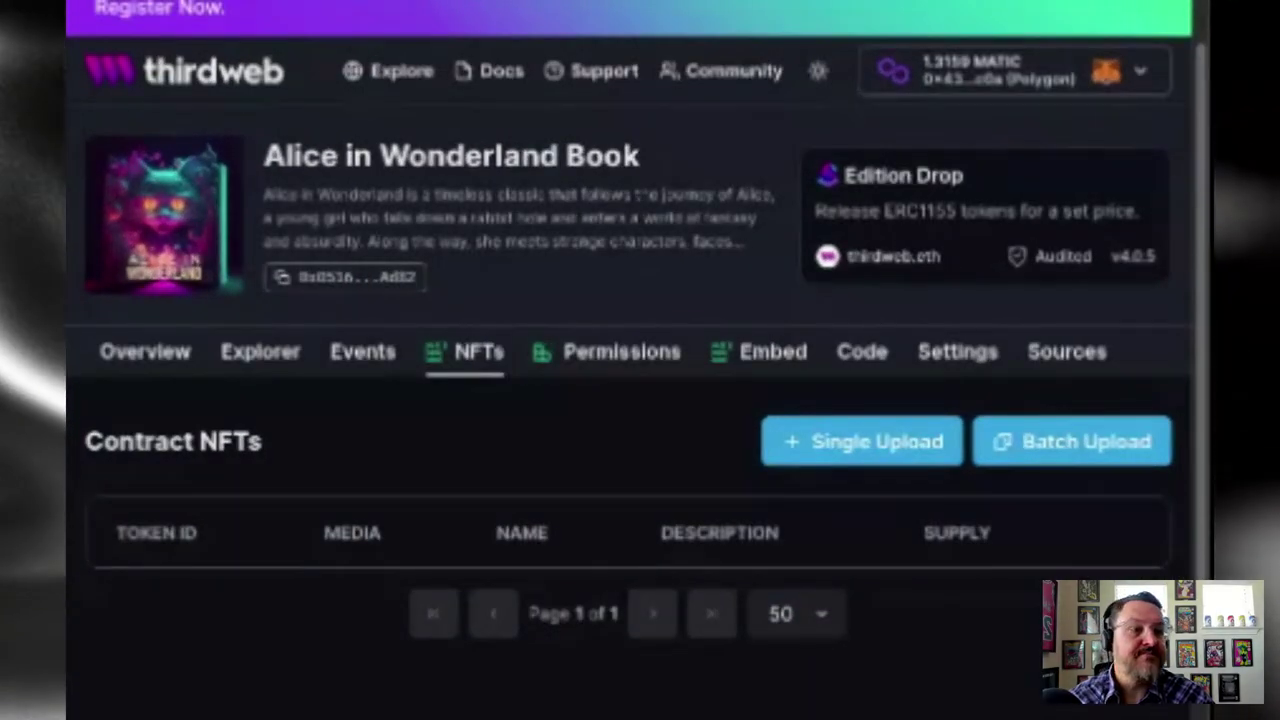
key("ctrl+minus")
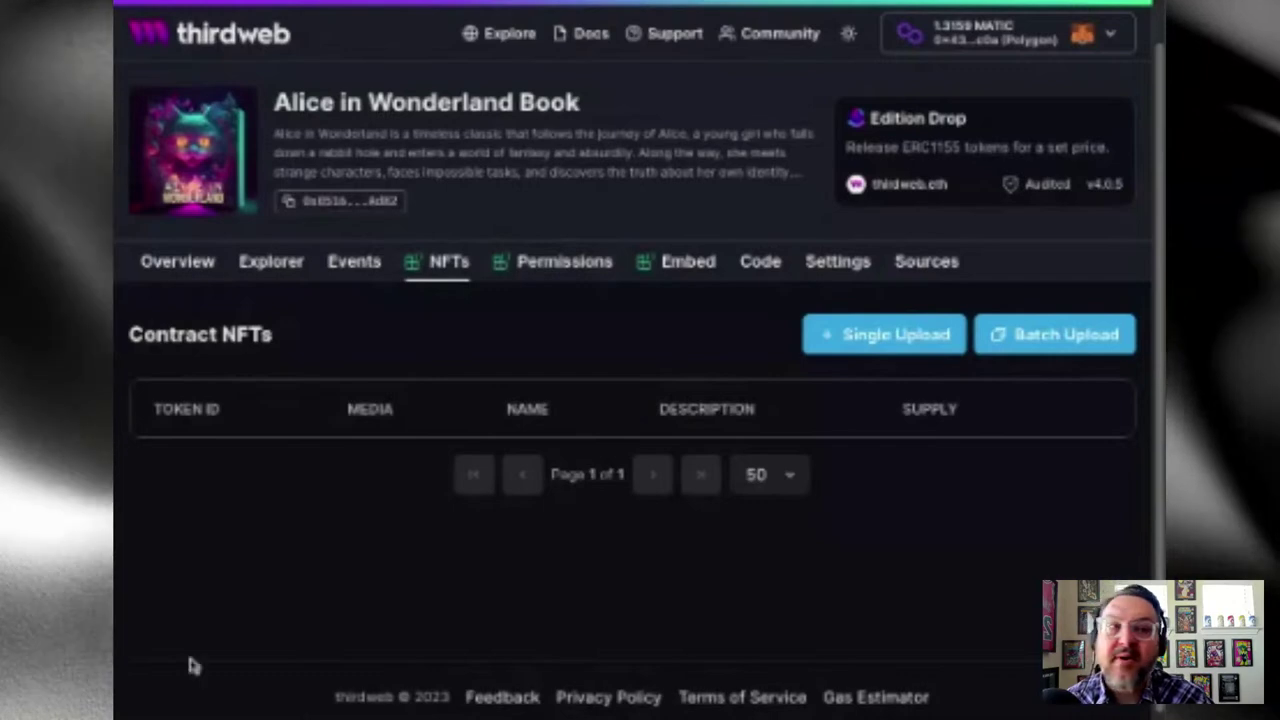
left_click_drag(117, 119, 143, 122)
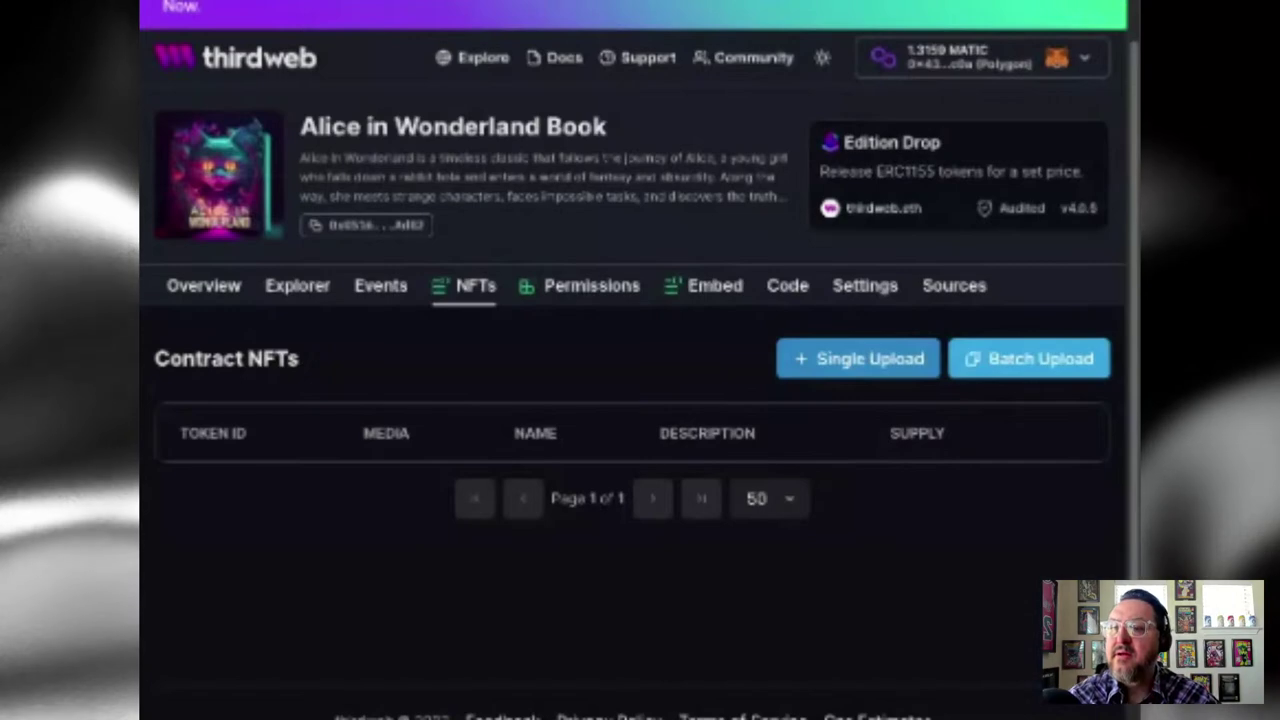
key("ctrl+minus")
key("ctrl+minus")
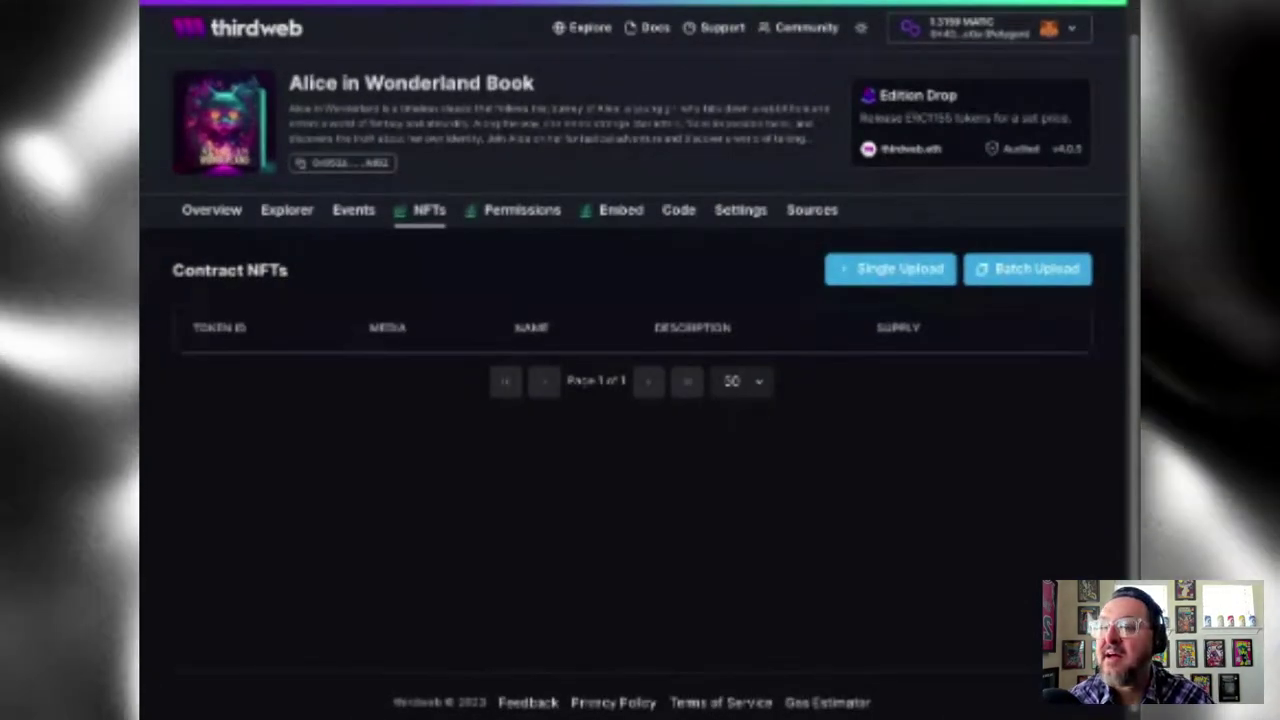
key("ctrl+0")
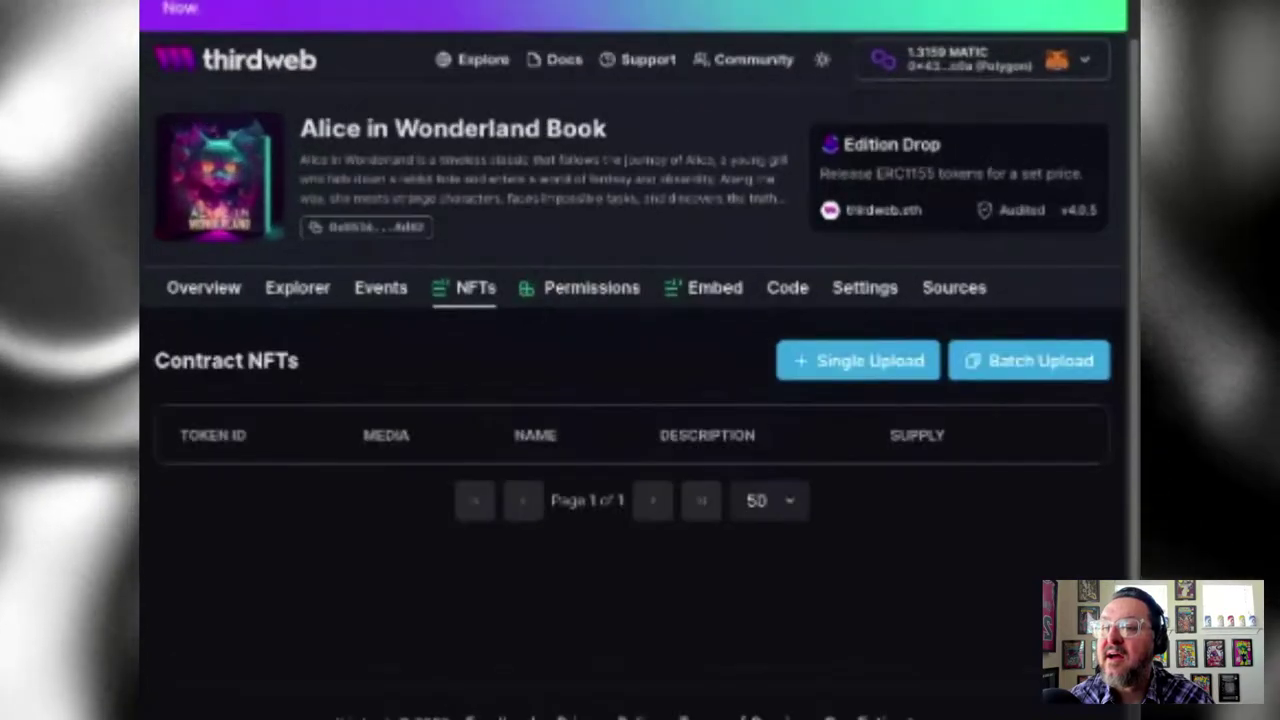
key("ctrl+minus")
key("ctrl+0")
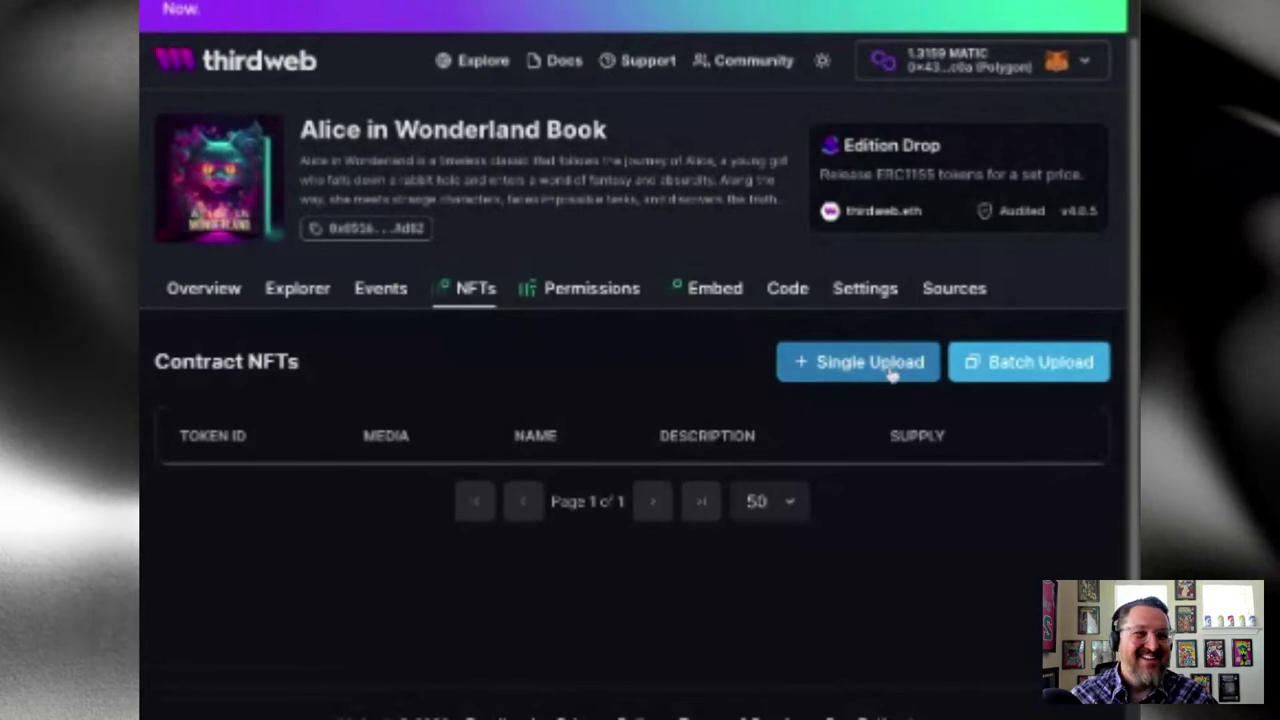
- Start a single NFT upload named Alice in Wonderland, with the book cover as media and the pasted book description
left_click(783, 362)
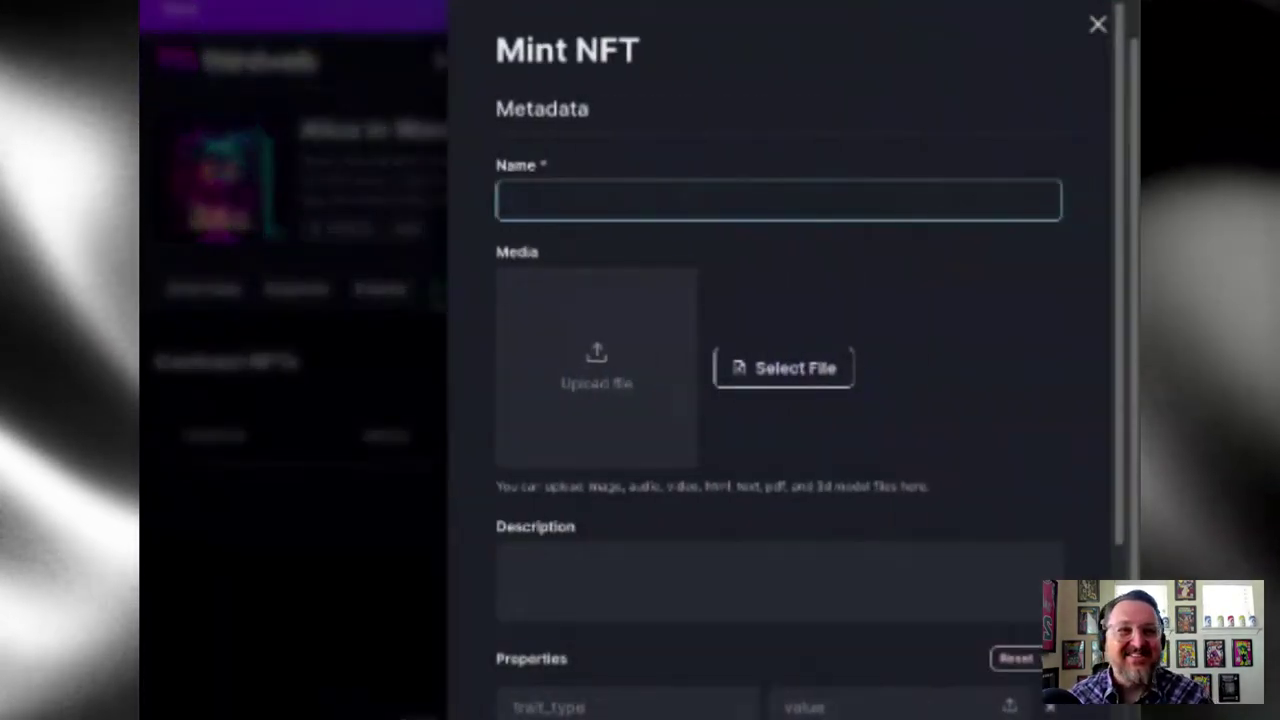
type("Alice in Wond")
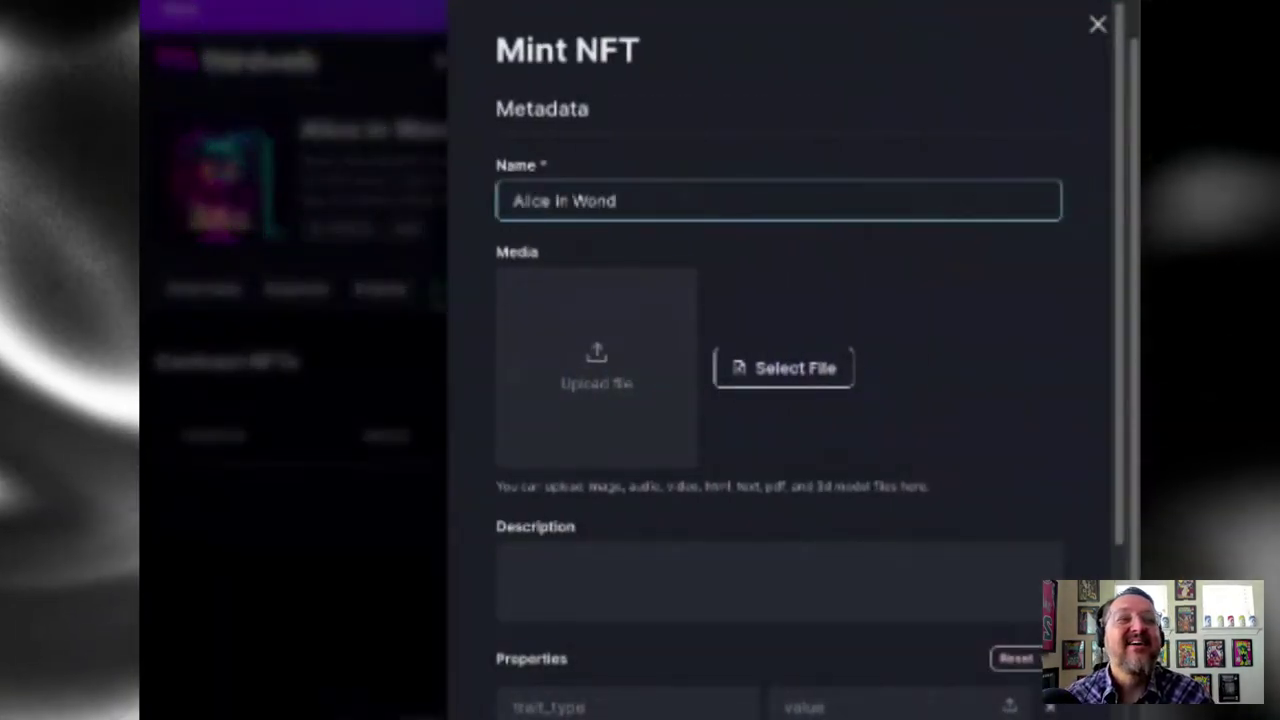
type("erland")
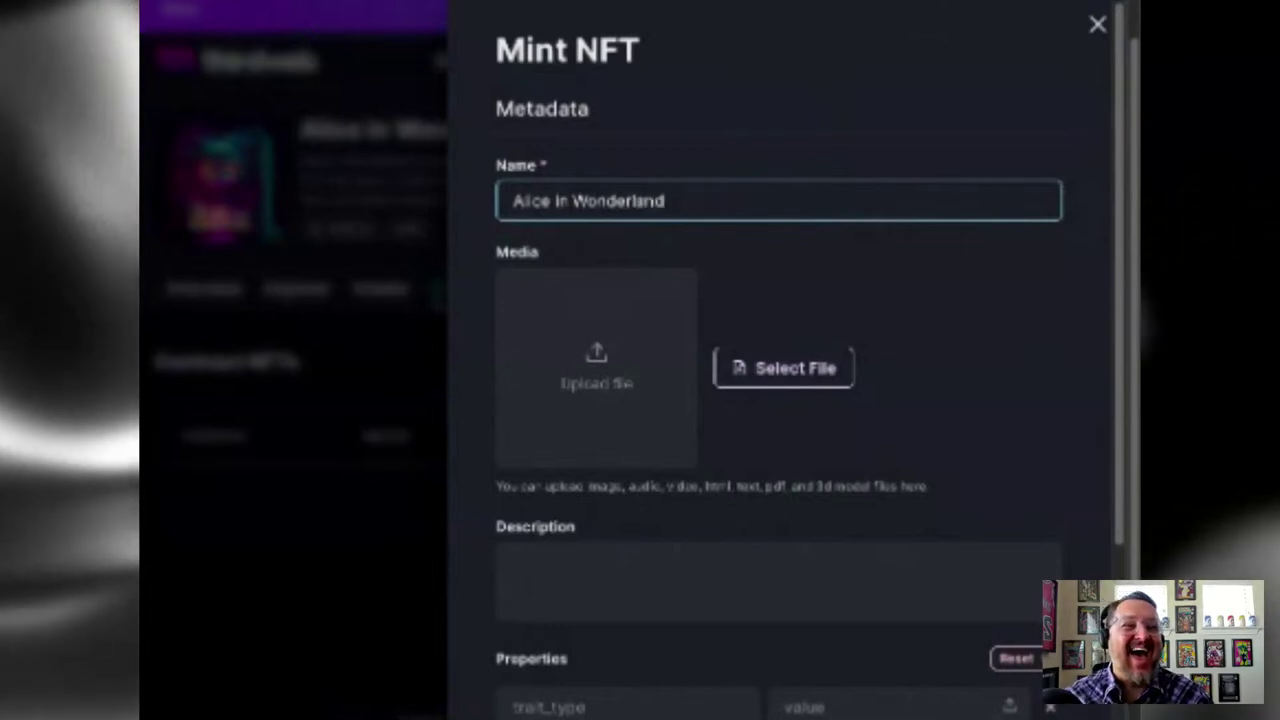
left_click(619, 366)
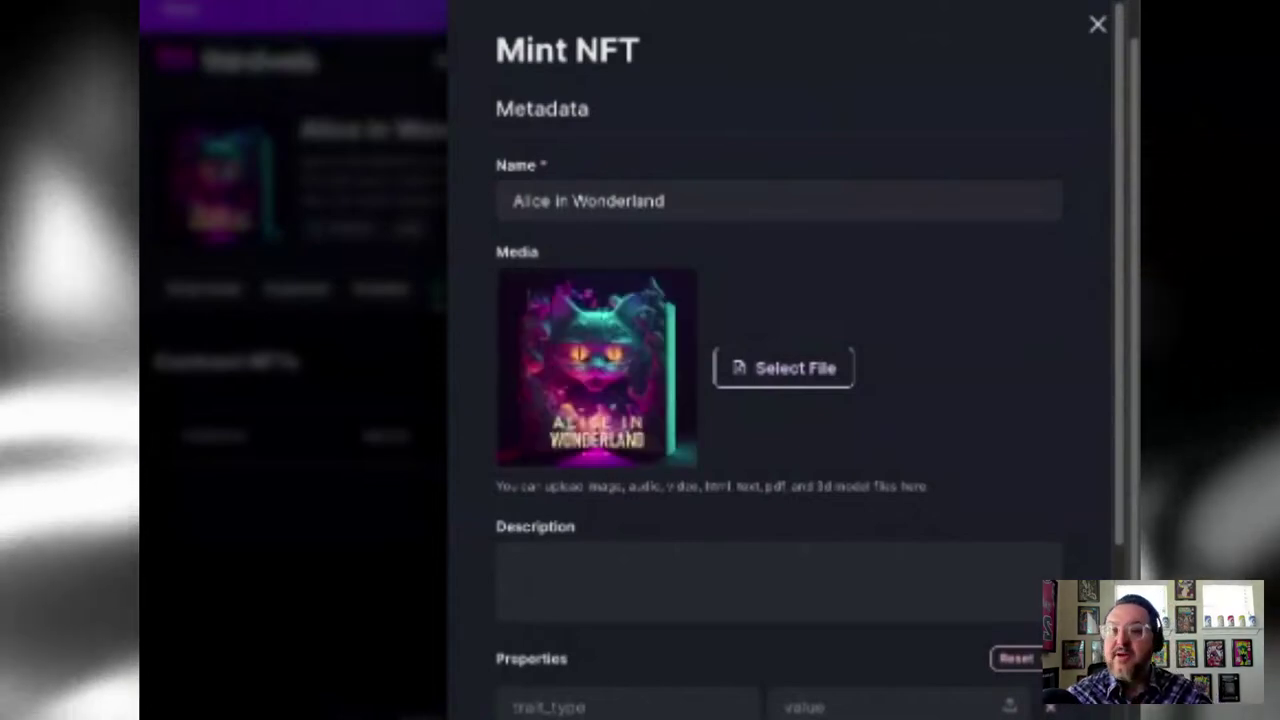
scroll(600, 386, "down", 3)
left_click(580, 363)
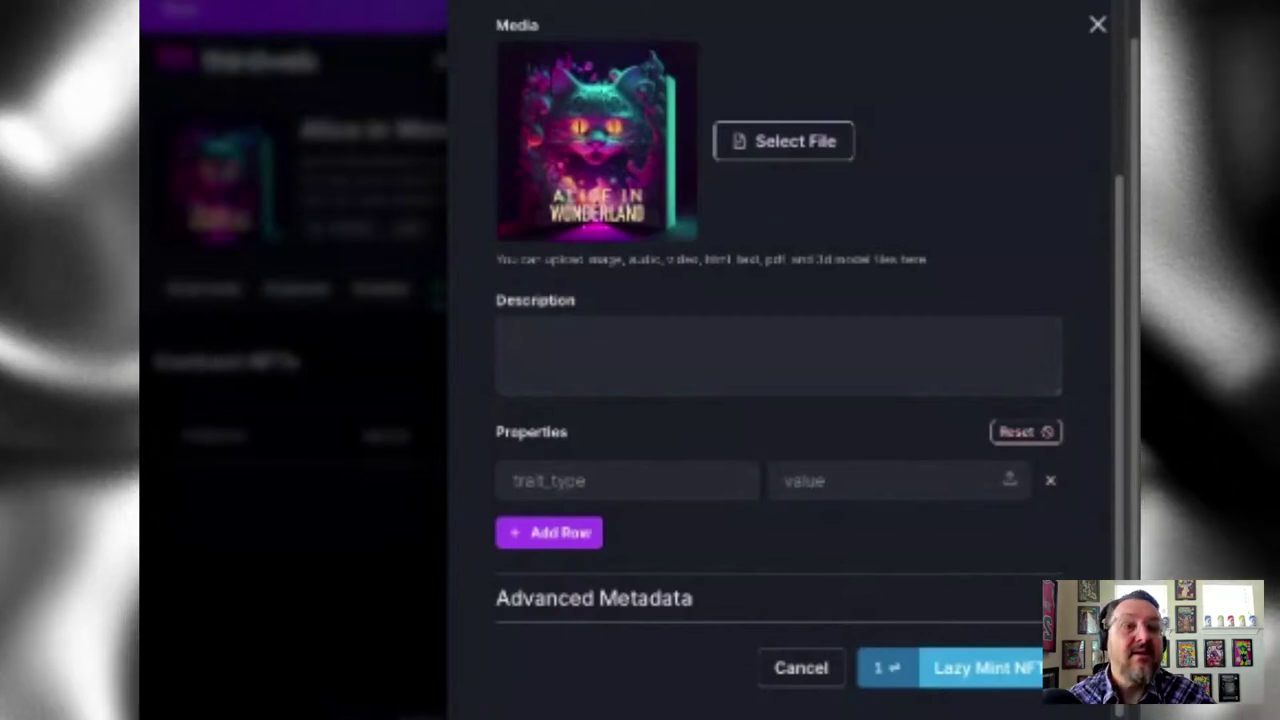
left_click(612, 385)
key("ctrl+v")
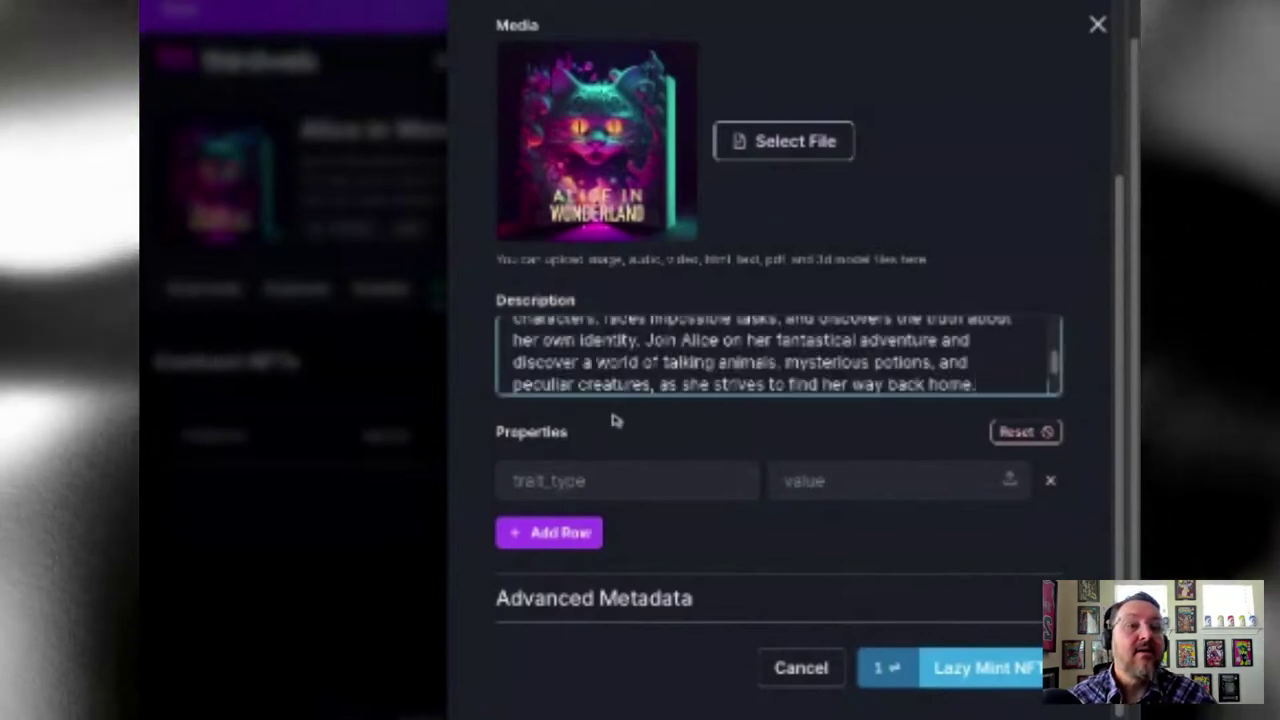
- Add a property to the NFT with trait type book and value classic
left_click(588, 481)
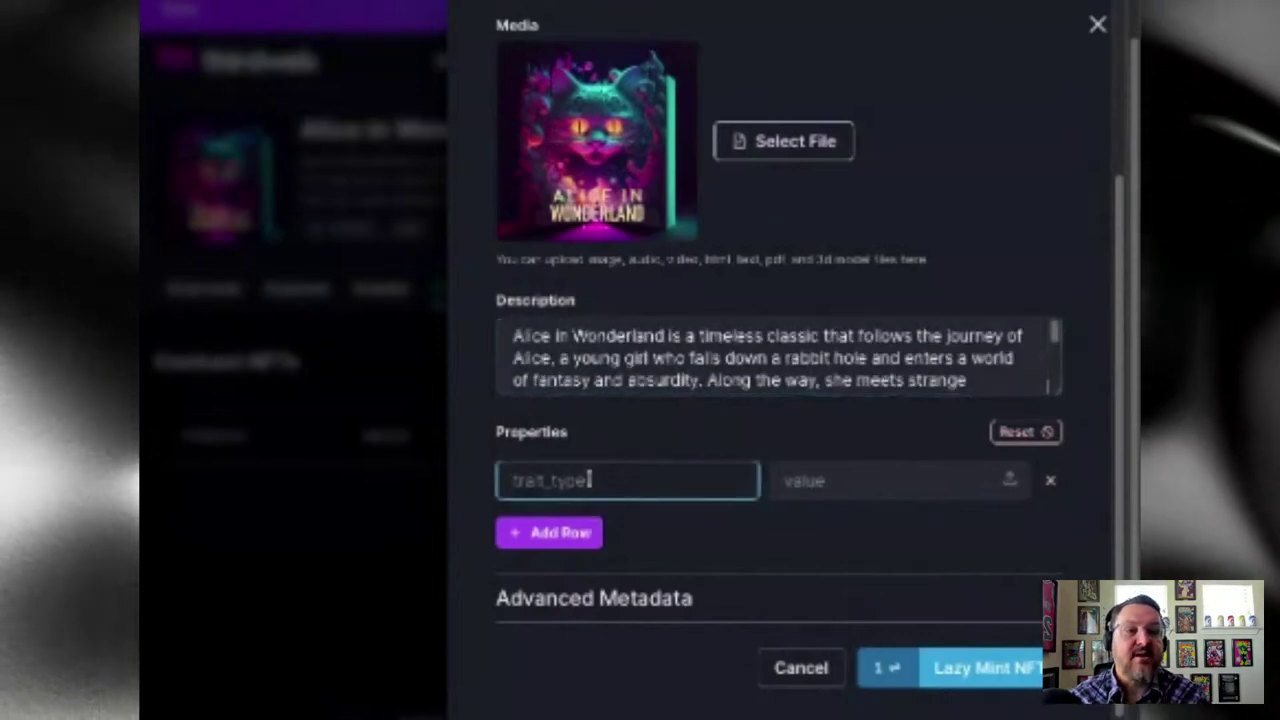
type("book")
key("Tab")
type("class")
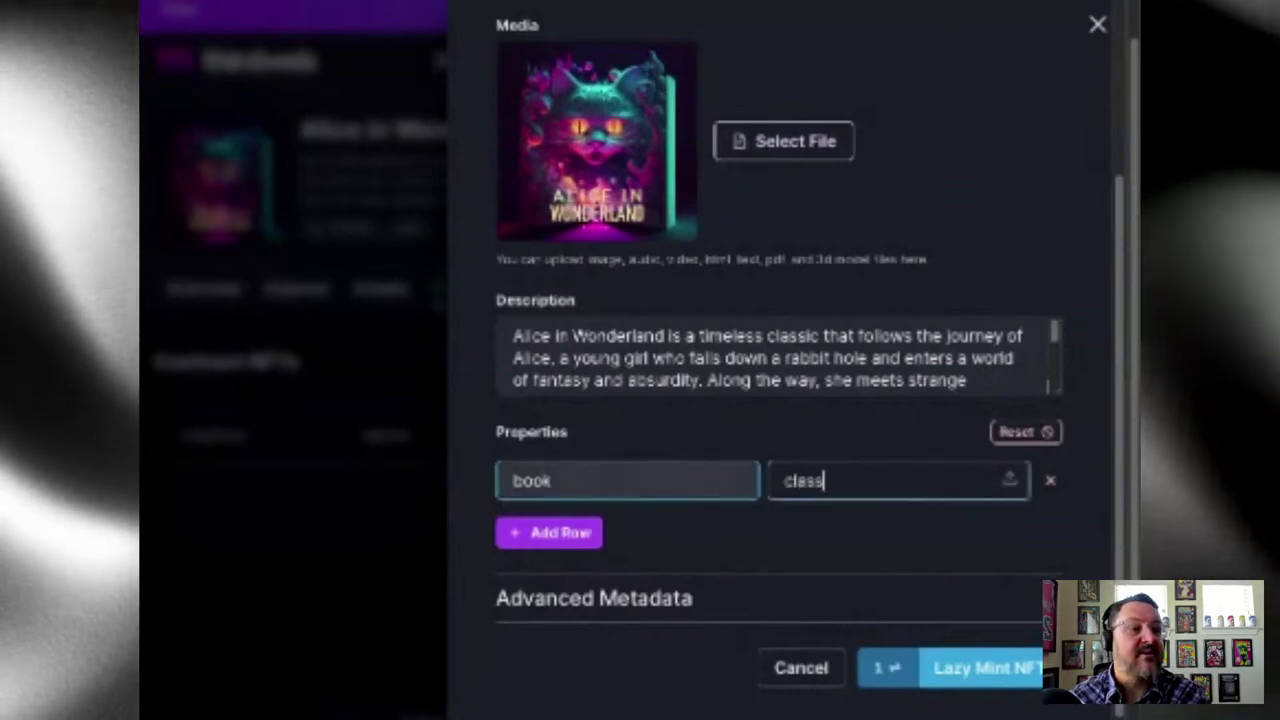
type("ic")
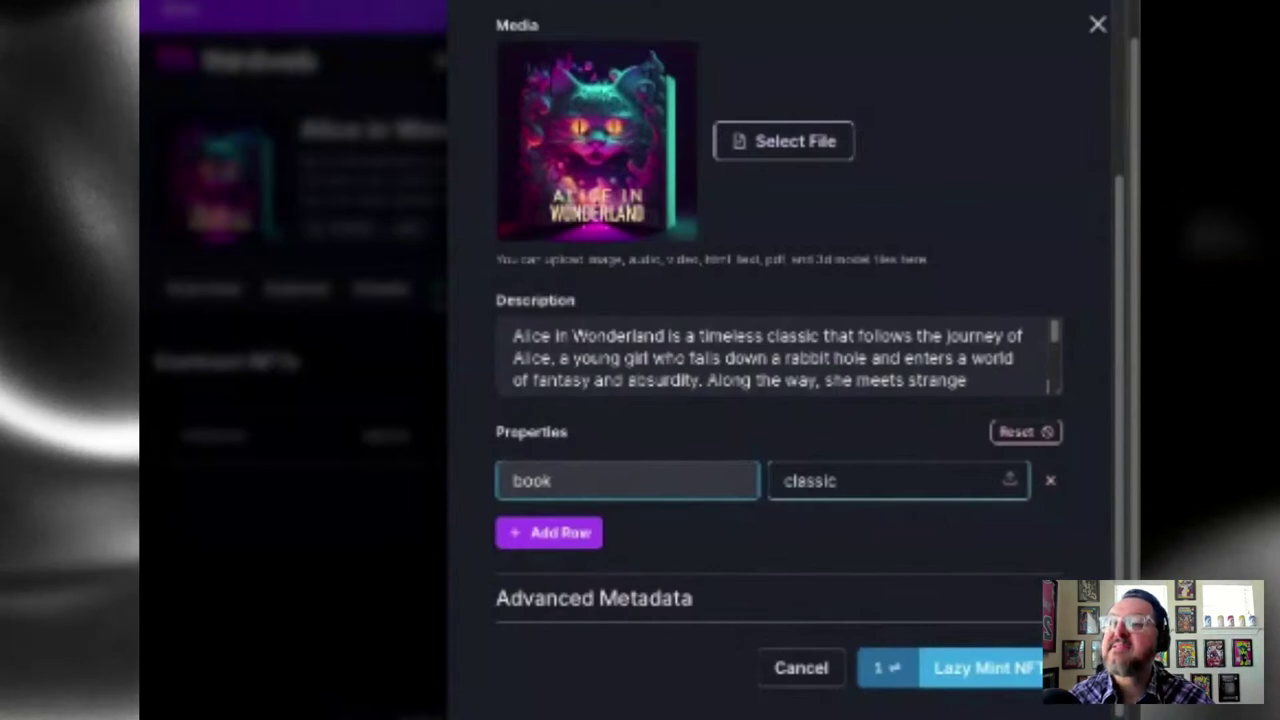
- Submit the form to lazy mint the Alice in Wonderland NFT
key("Tab")
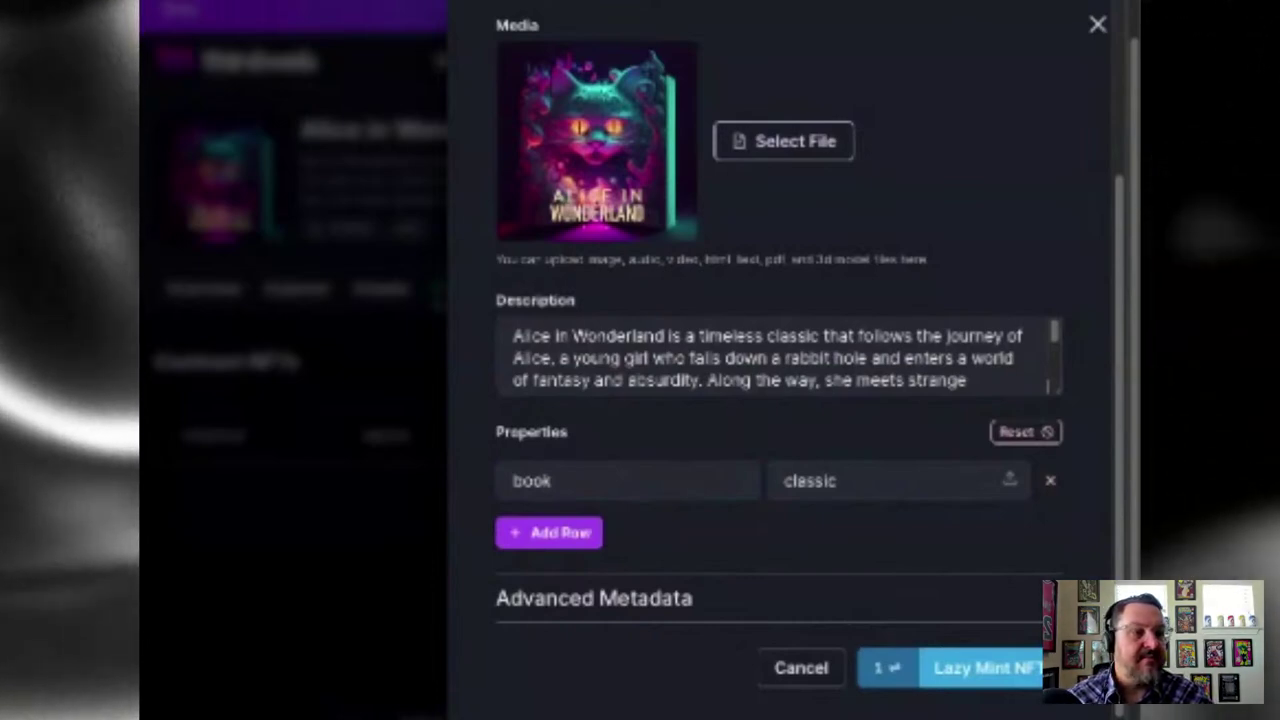
key("Return")
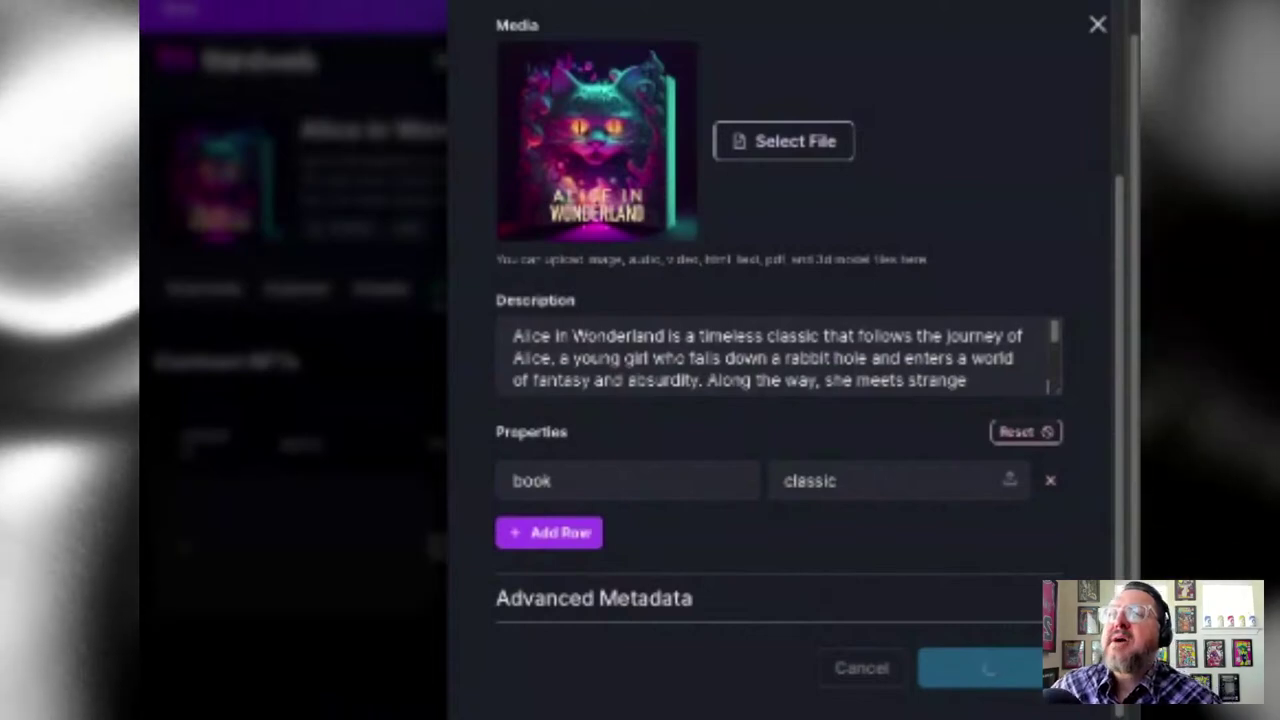
scroll(947, 477, "up", 3)
- Open the details of the Alice in Wonderland NFT from the contract's NFT list
scroll(935, 490, "down", 2)
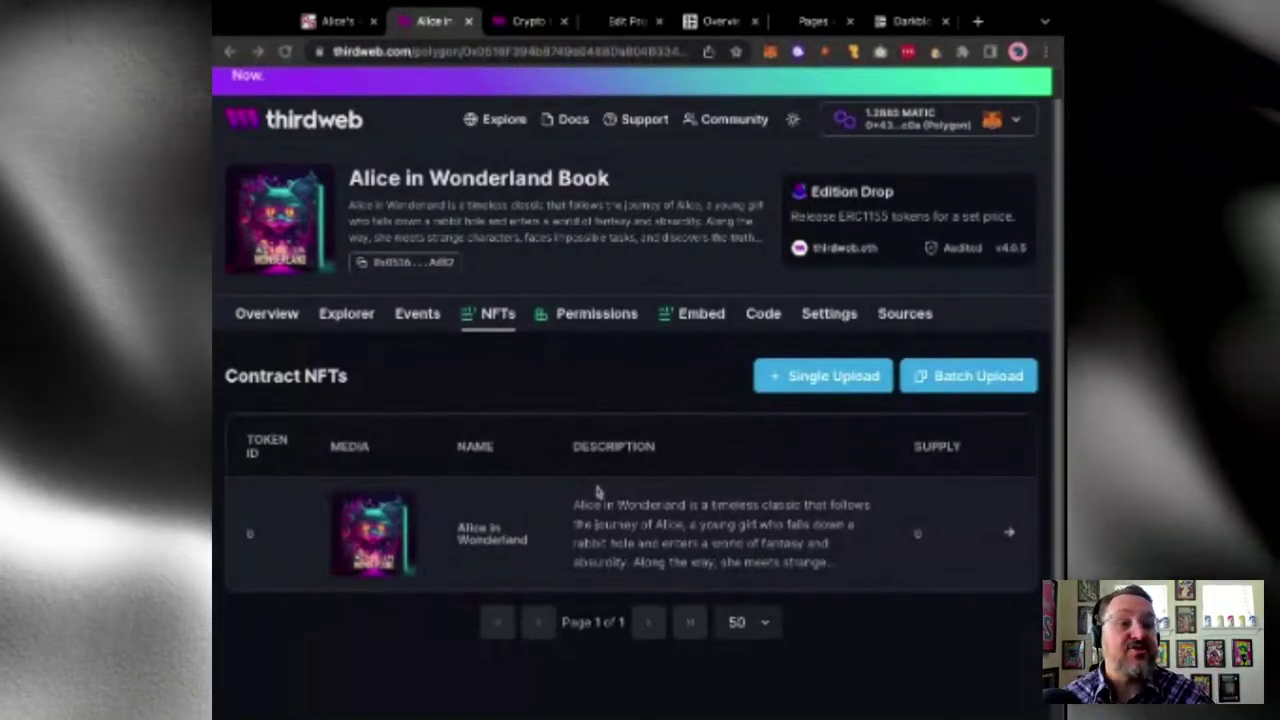
scroll(690, 458, "down", 2)
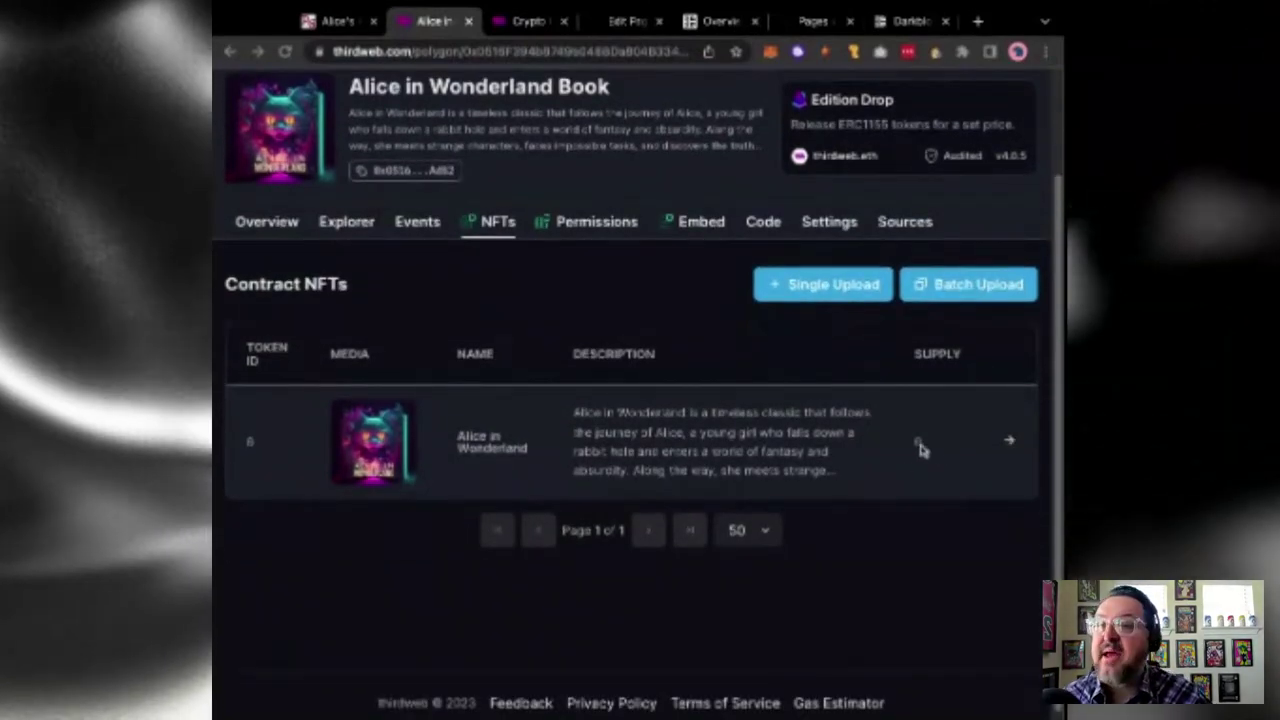
left_click(1010, 443)
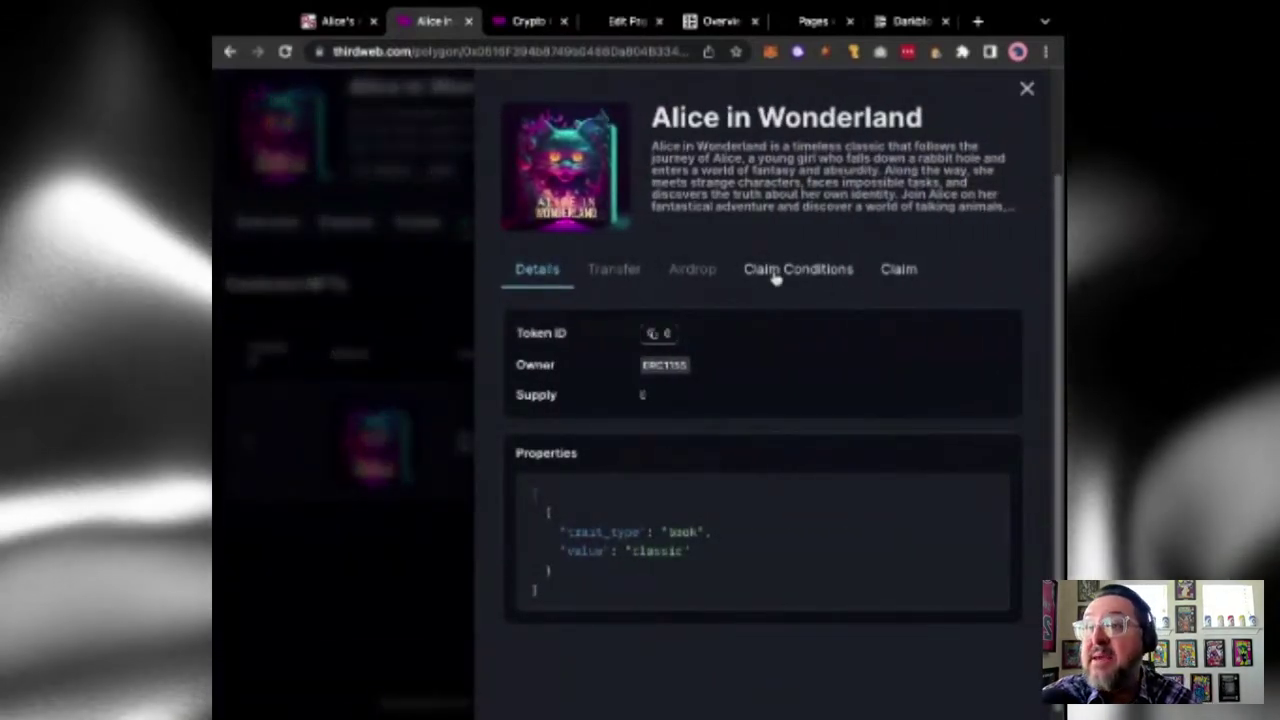
- Add an initial claim phase to the claim conditions of the Alice in Wonderland NFT
left_click(798, 269)
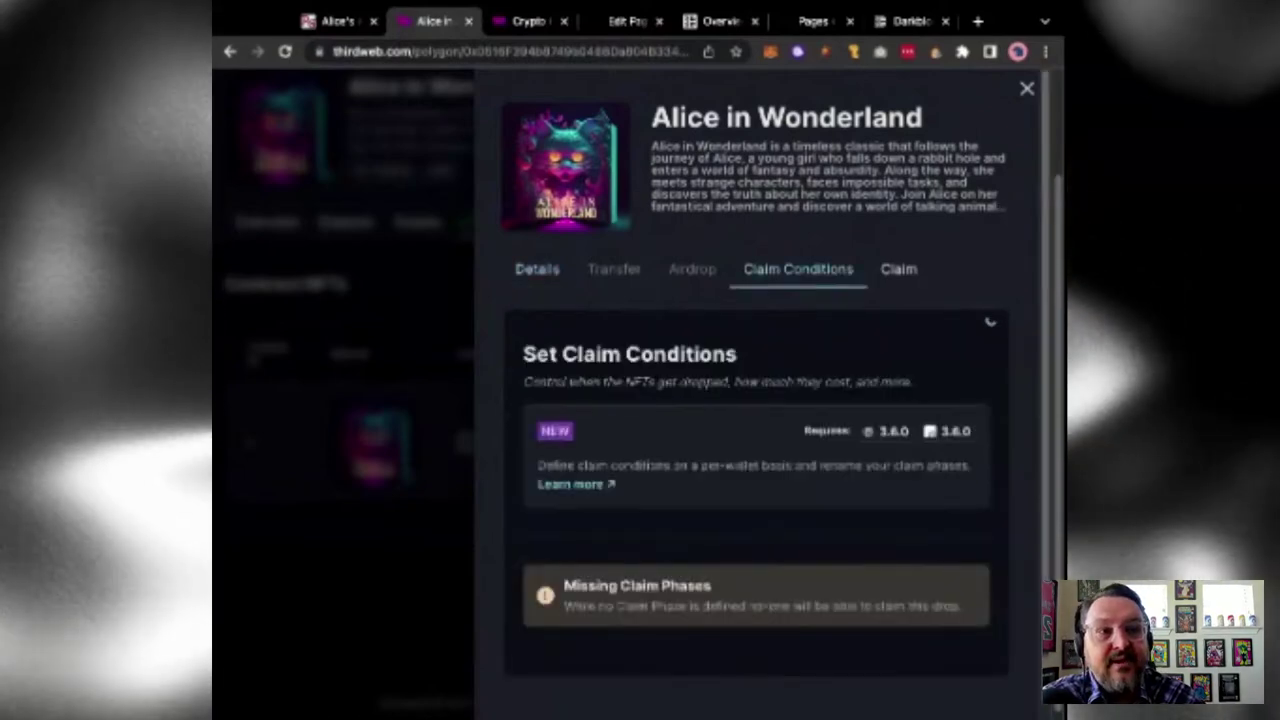
scroll(760, 400, "down", 1)
scroll(756, 400, "down", 2)
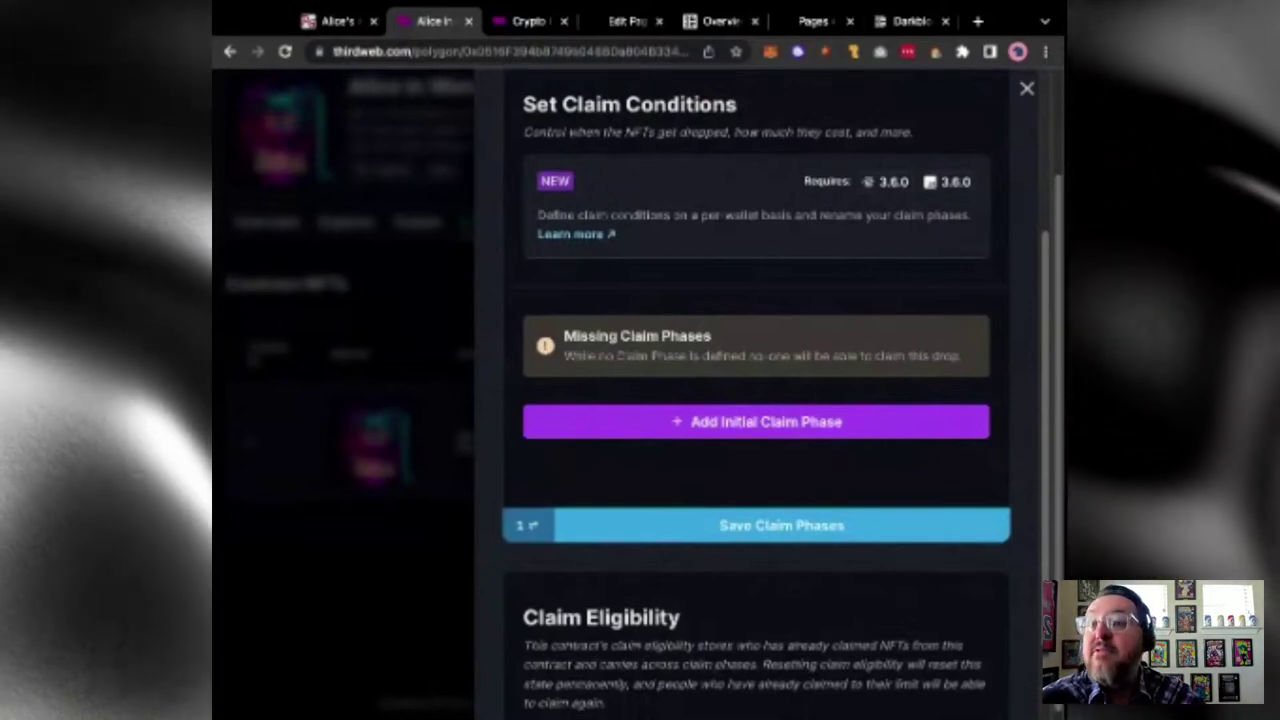
left_click(705, 422)
scroll(702, 426, "down", 2)
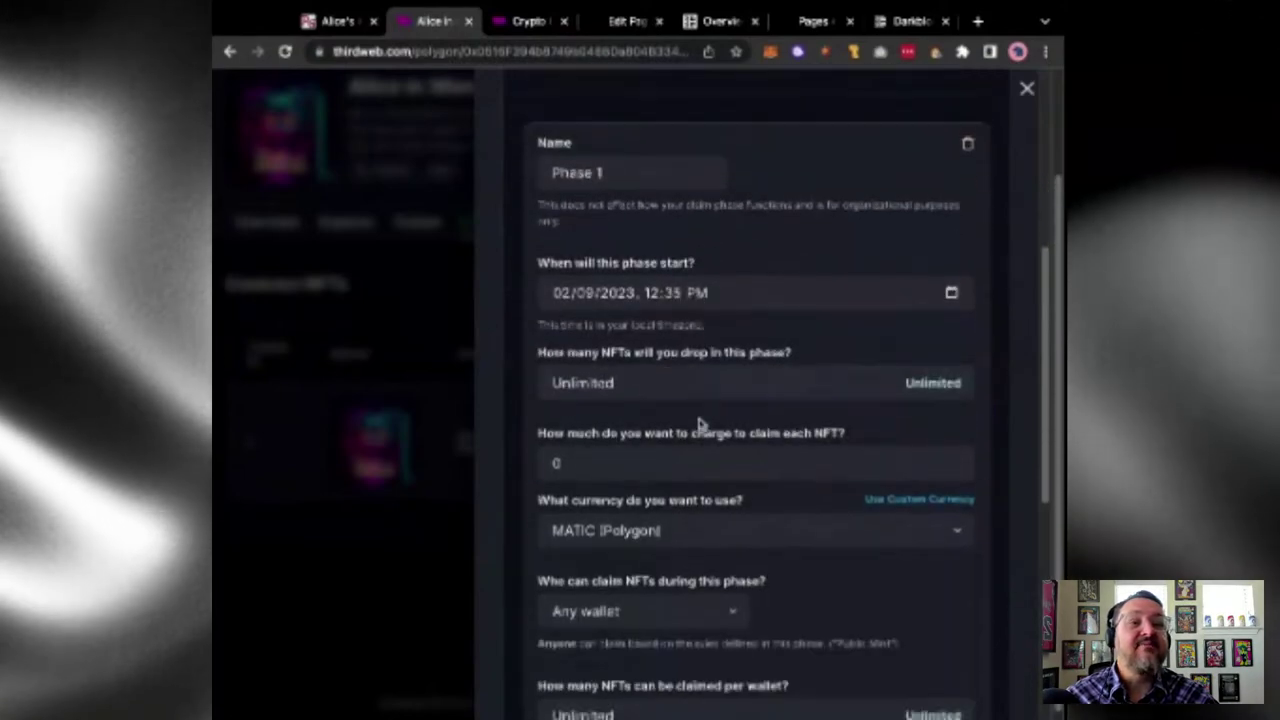
- Rename the new claim phase as INITIAL DROP
left_click(620, 169)
key("ctrl+a")
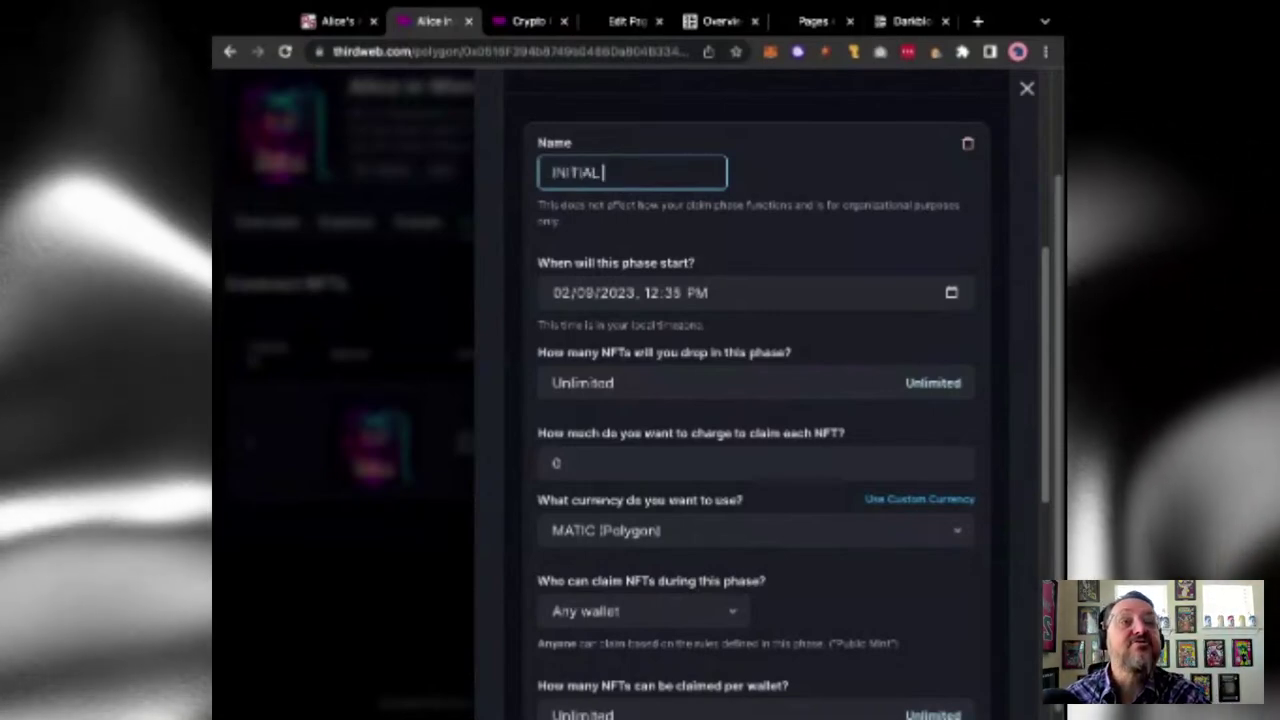
left_click(648, 293)
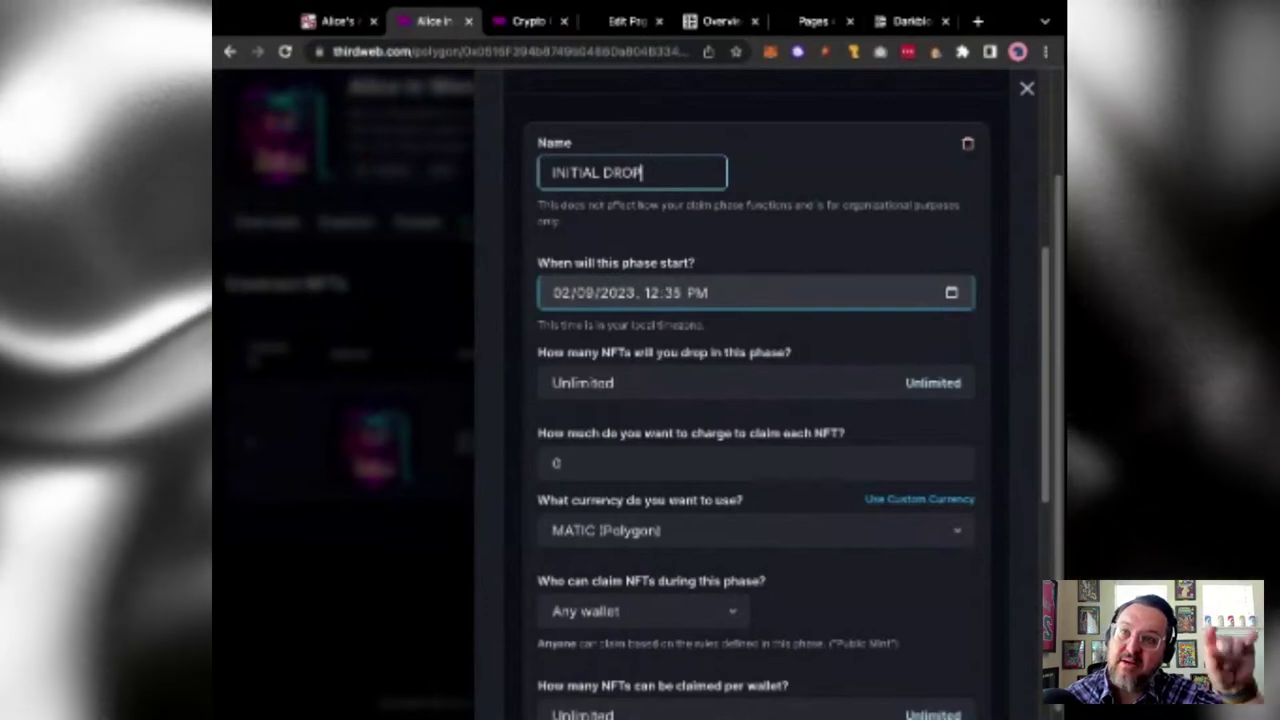
left_click(631, 386)
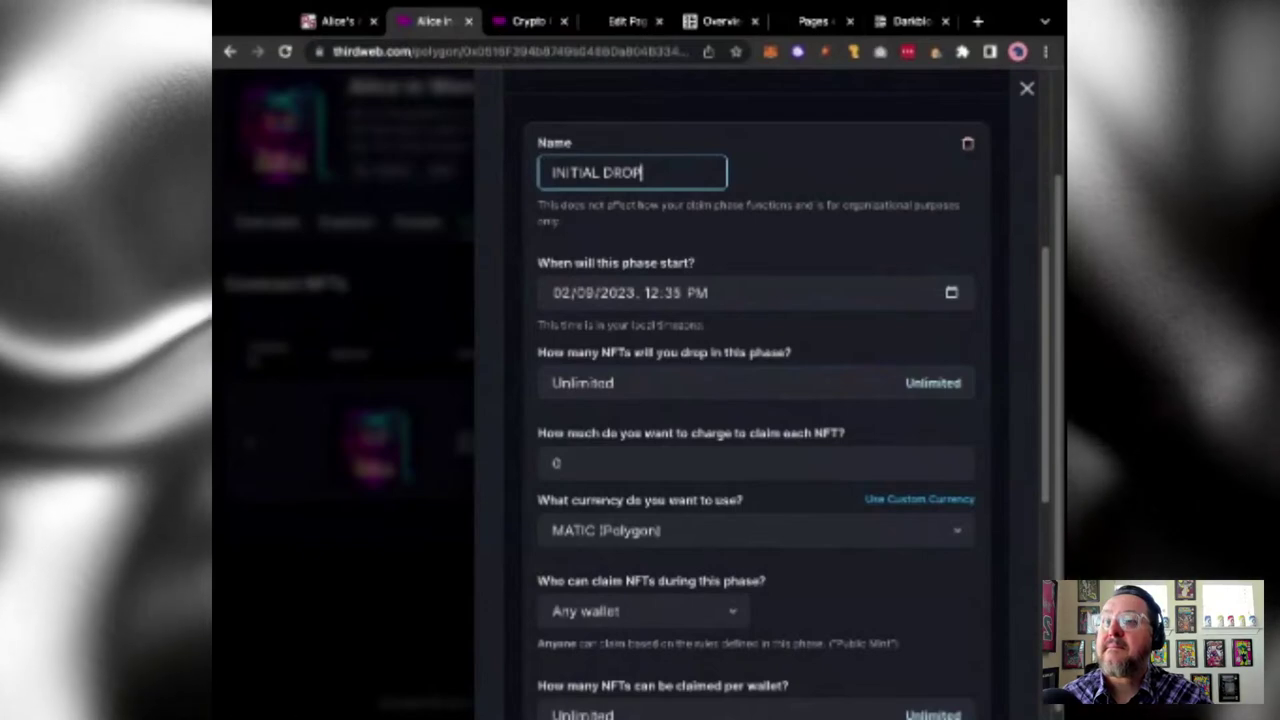
- Review the INITIAL DROP claim phase's start time, drop quantity, price, currency, wallet eligibility and per-wallet limit
scroll(516, 467, "down", 2)
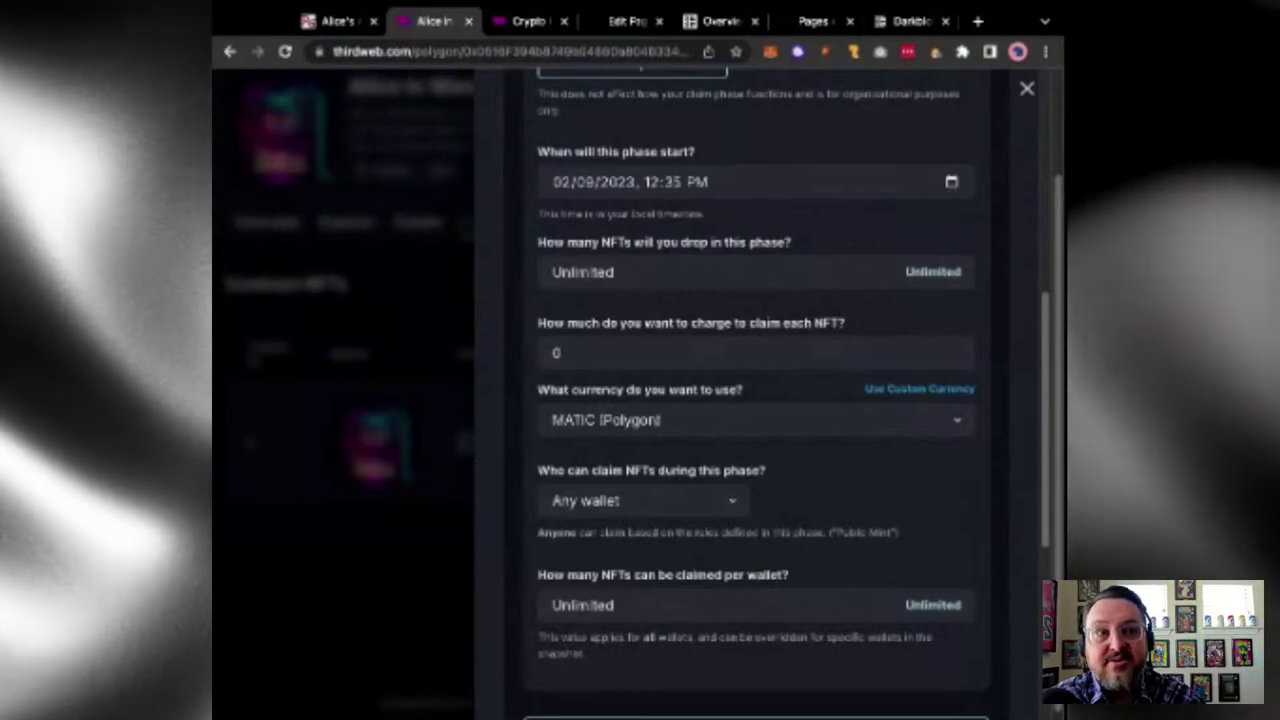
left_click(646, 351)
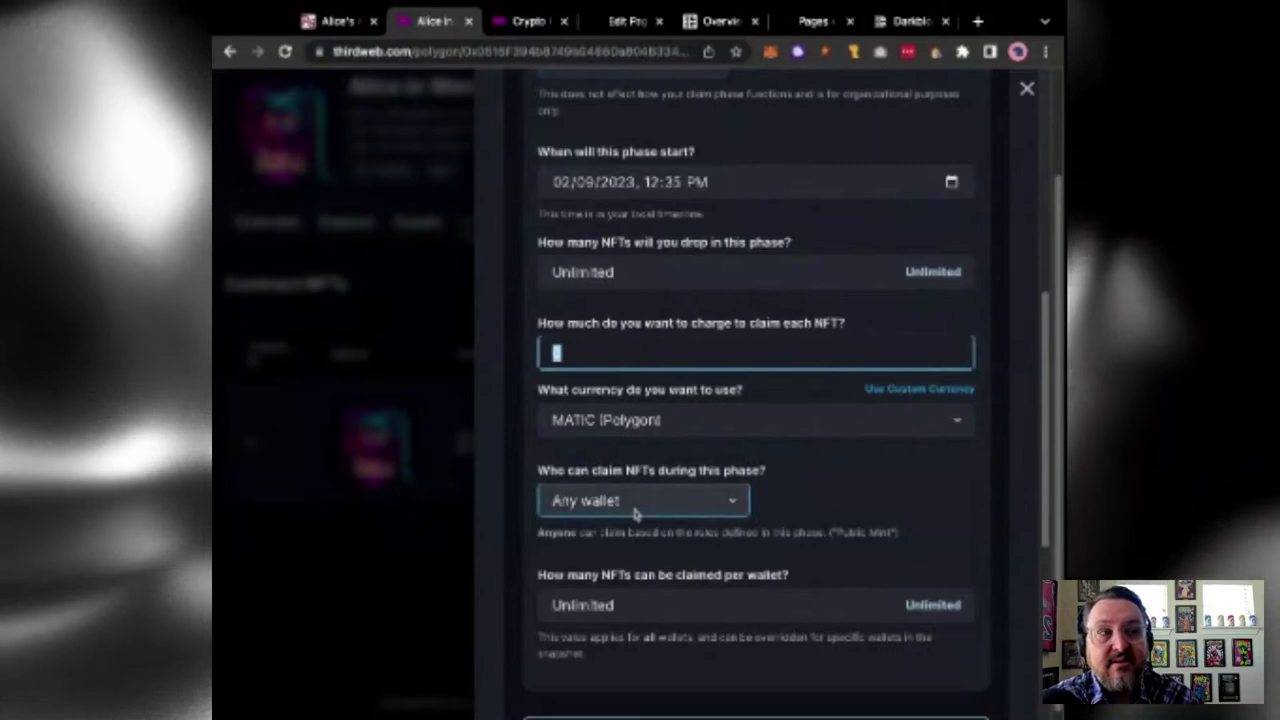
left_click(820, 428)
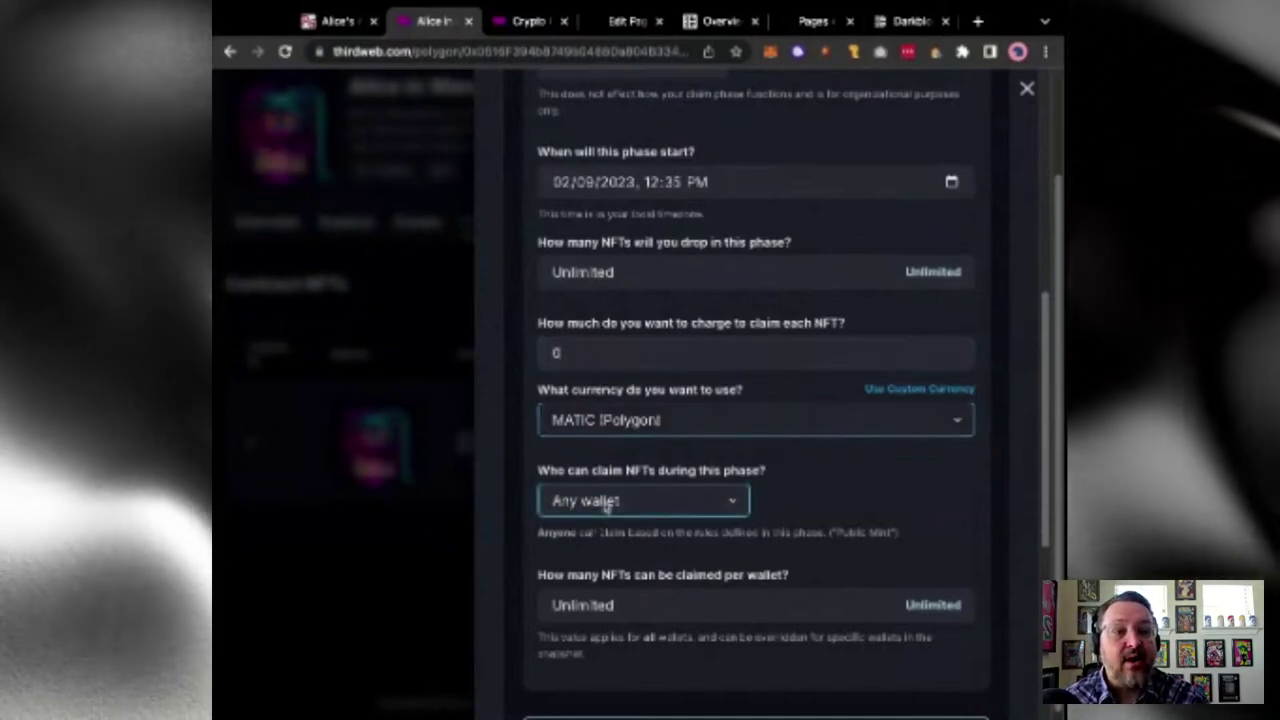
scroll(823, 494, "down", 1)
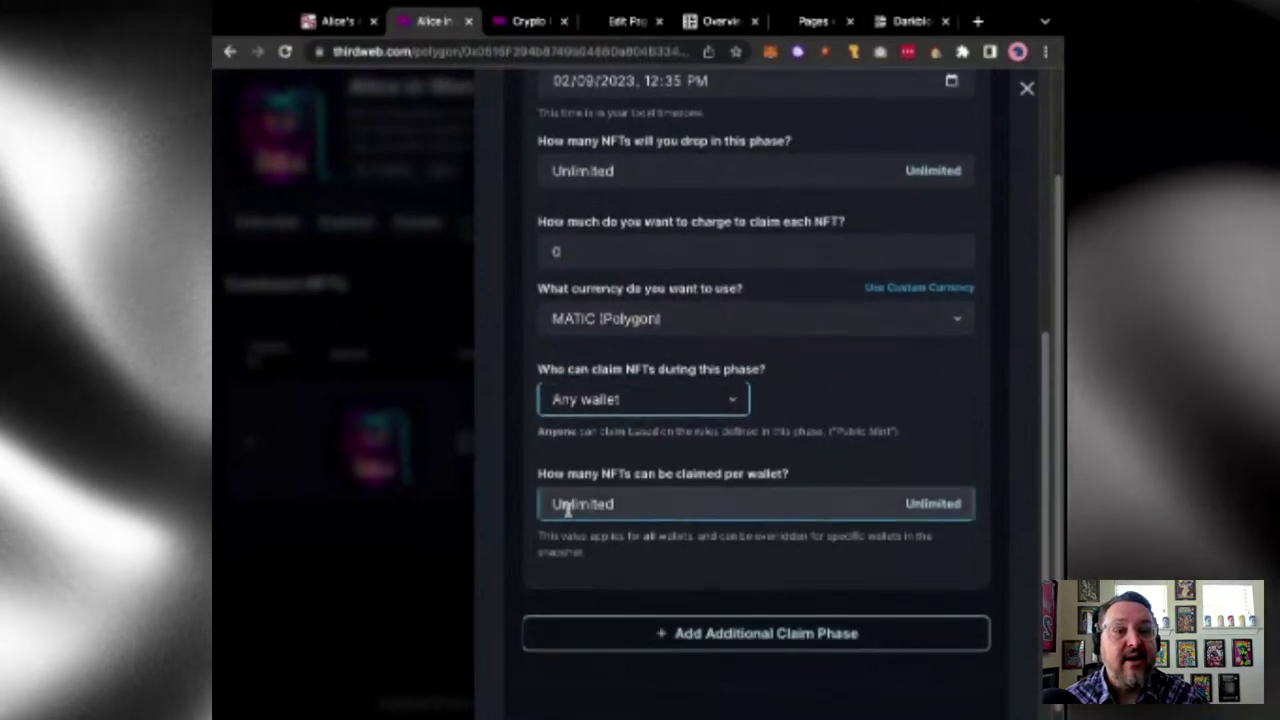
left_click(651, 511)
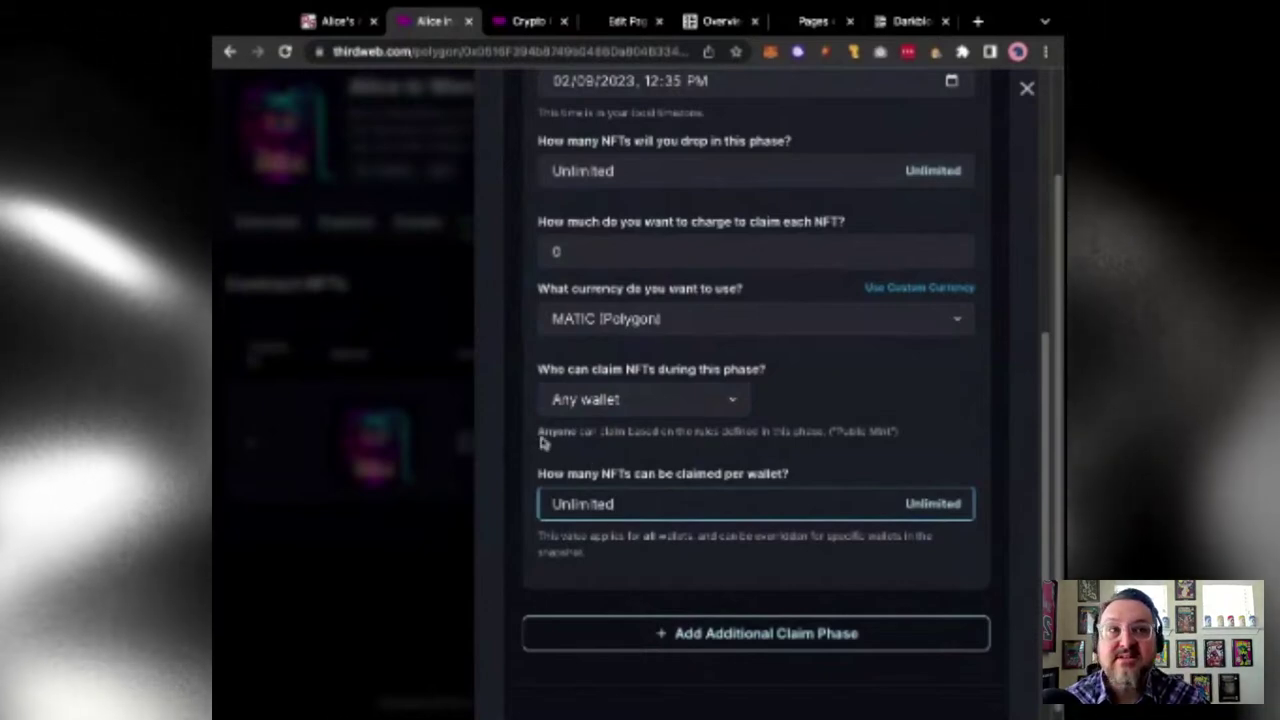
scroll(541, 443, "up", 2)
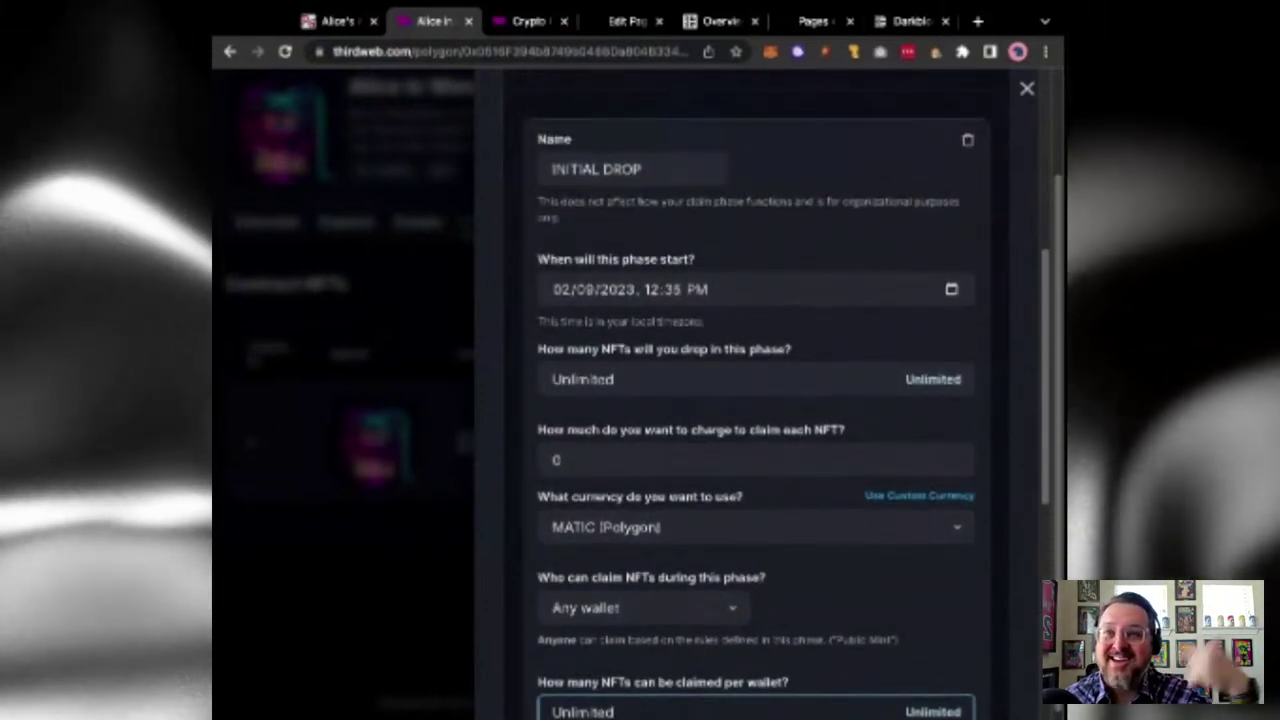
scroll(572, 443, "down", 1)
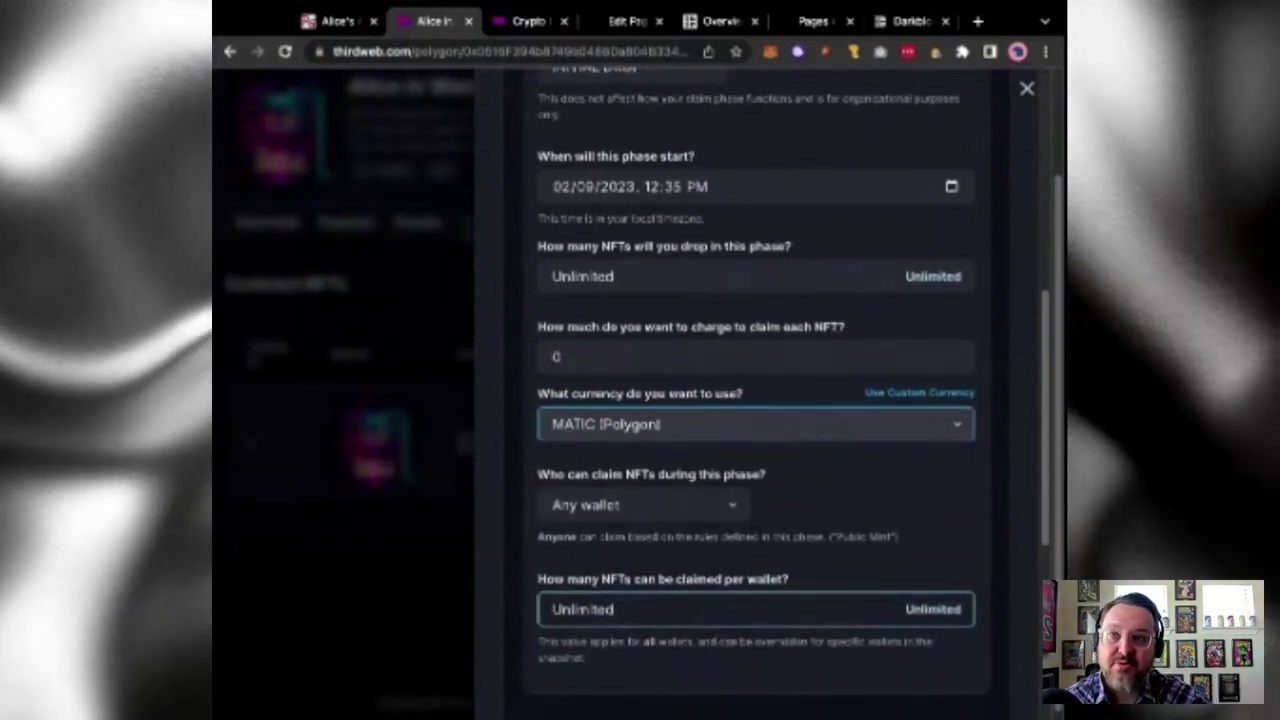
scroll(756, 424, "down", 2)
scroll(643, 643, "up", 4)
scroll(531, 314, "up", 1)
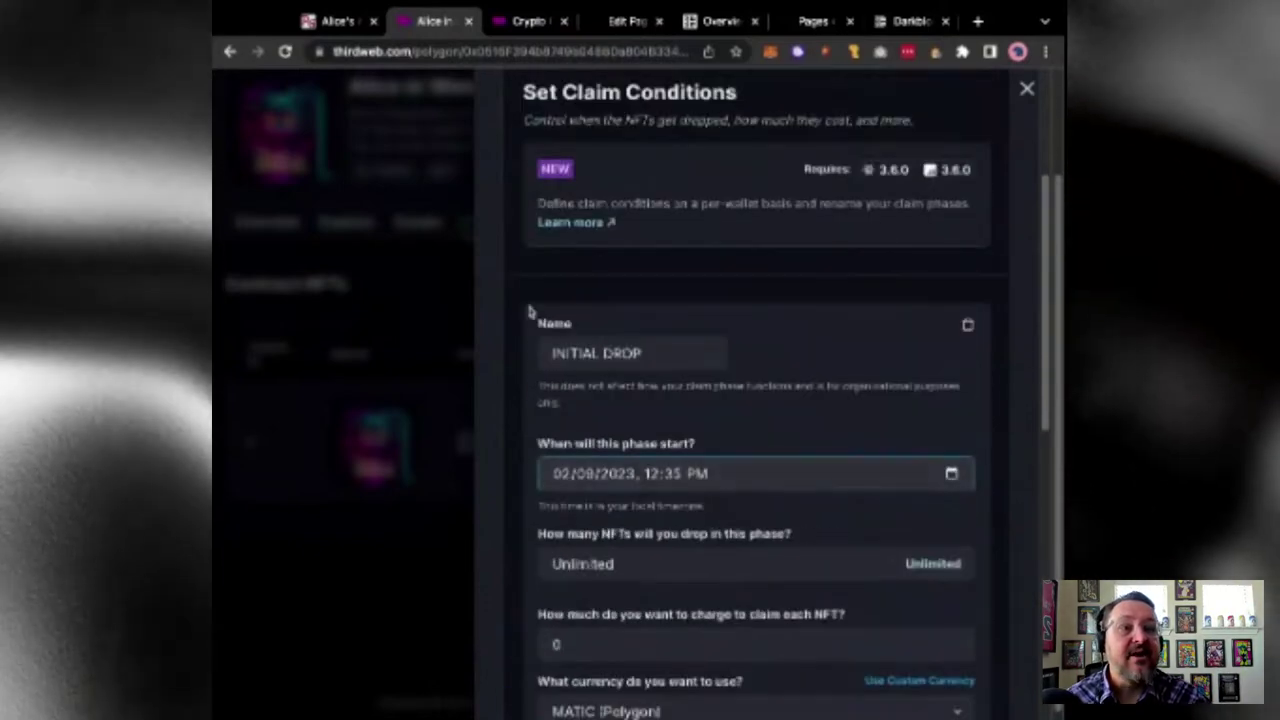
scroll(709, 411, "down", 1)
left_click(710, 348)
scroll(712, 374, "down", 3)
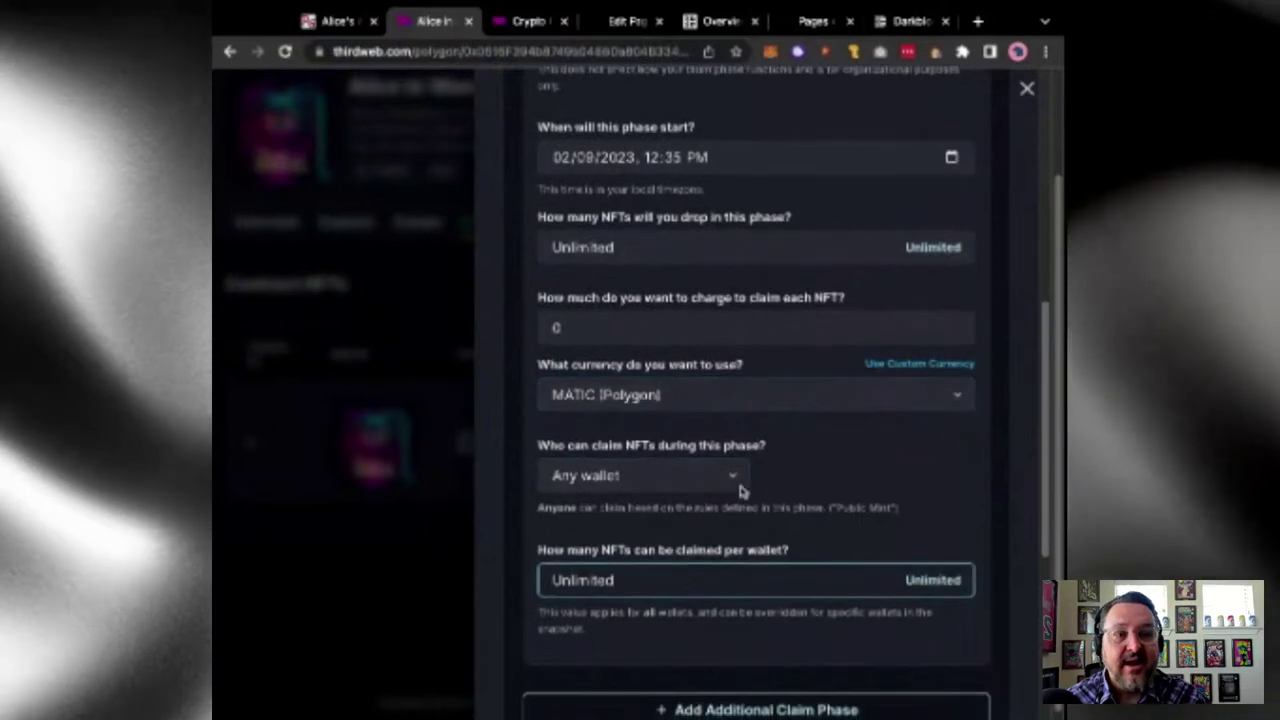
- Save the INITIAL DROP claim phase for the Alice in Wonderland NFT
scroll(720, 450, "down", 2)
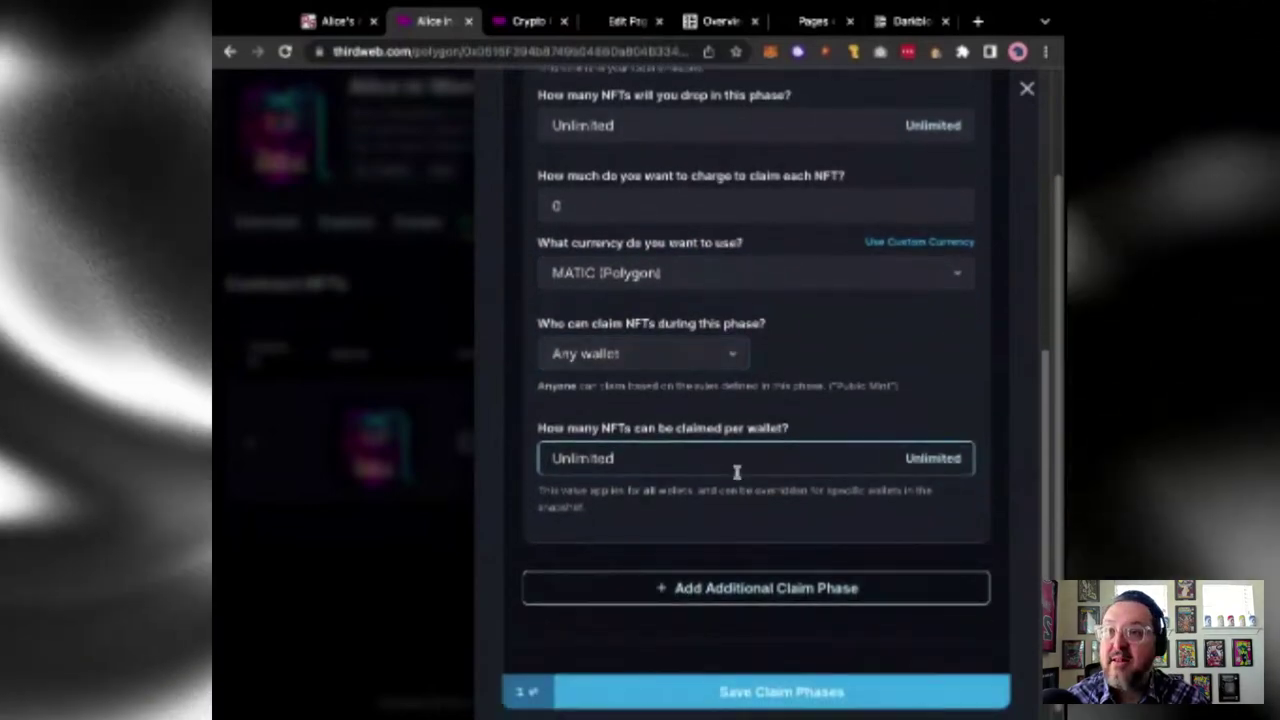
scroll(736, 472, "down", 2)
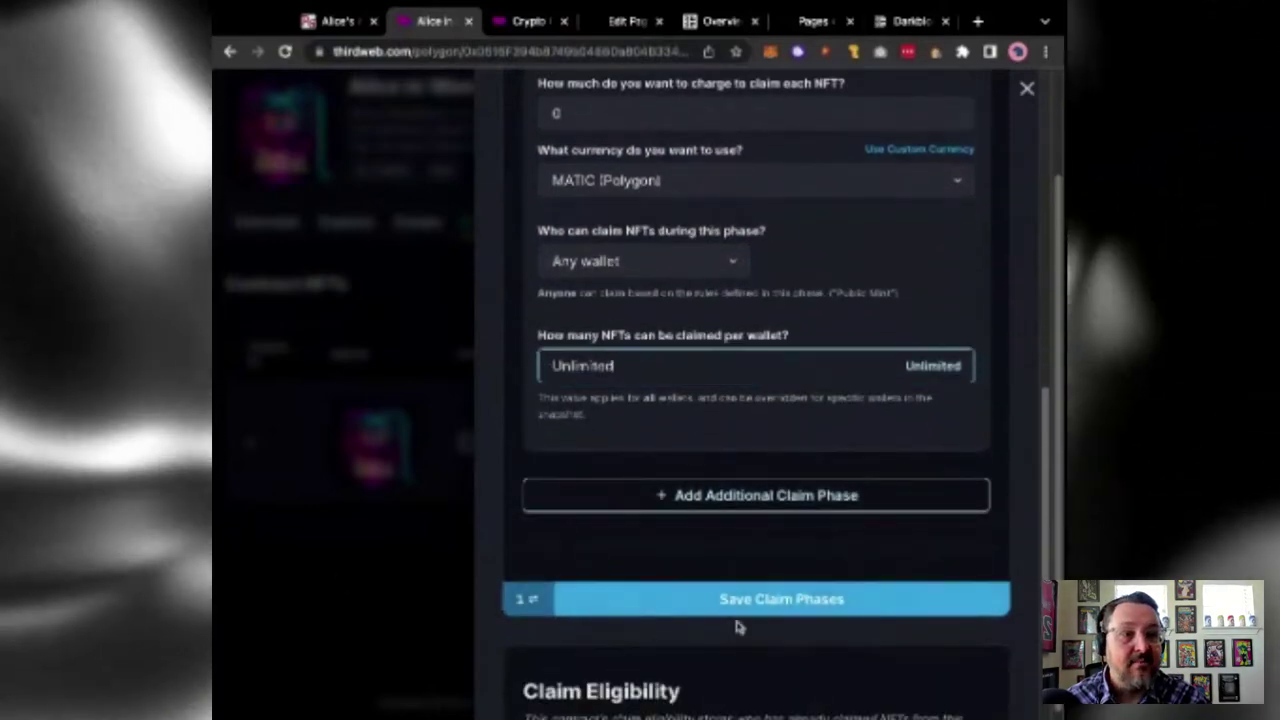
left_click(790, 600)
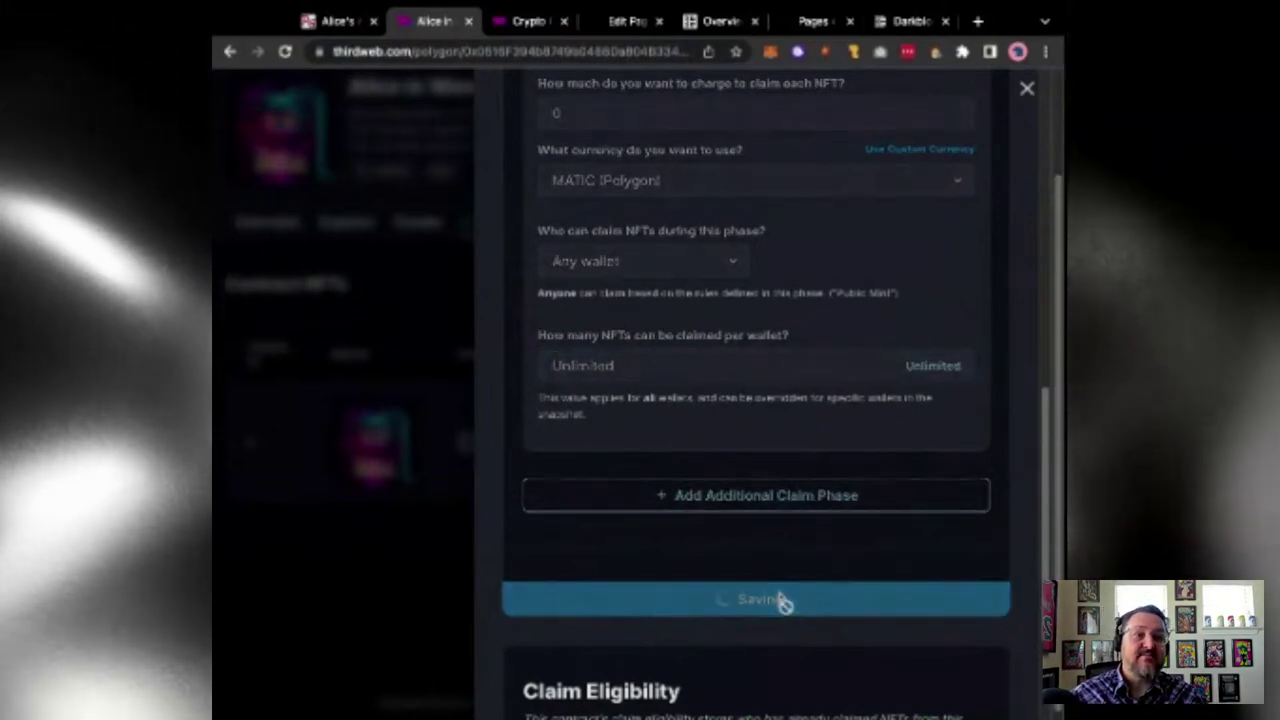
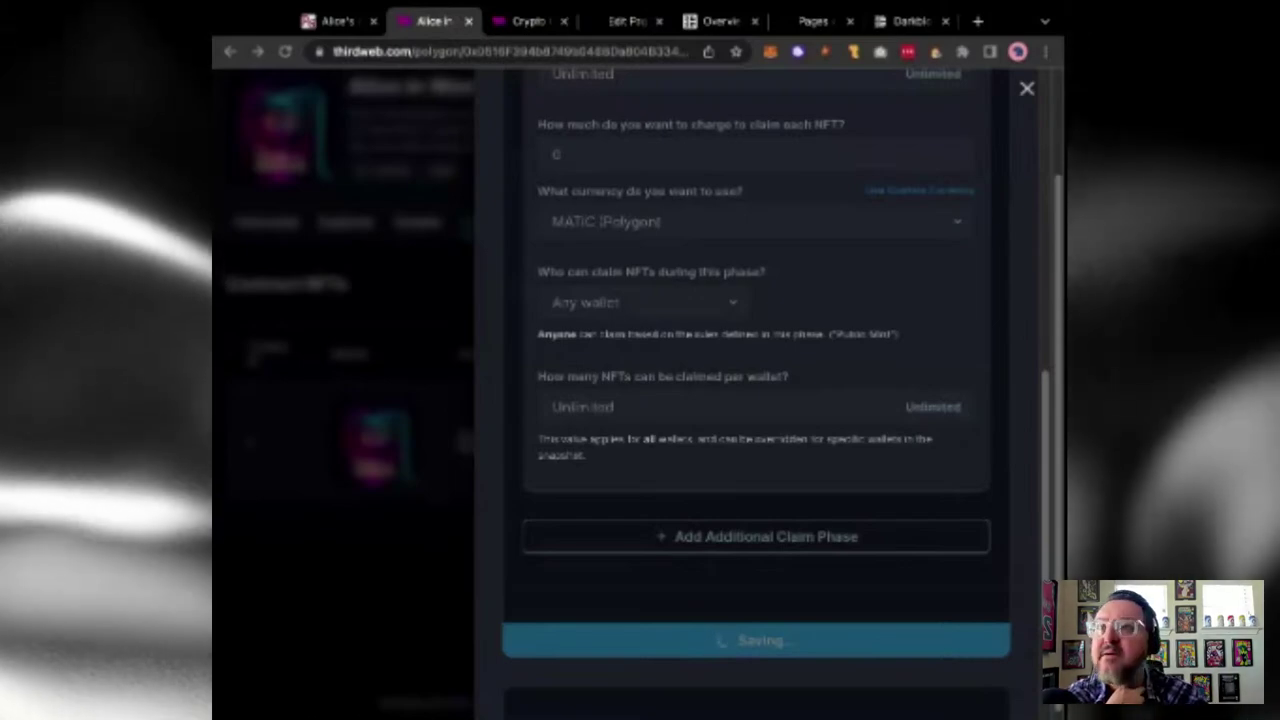
left_click(530, 21)
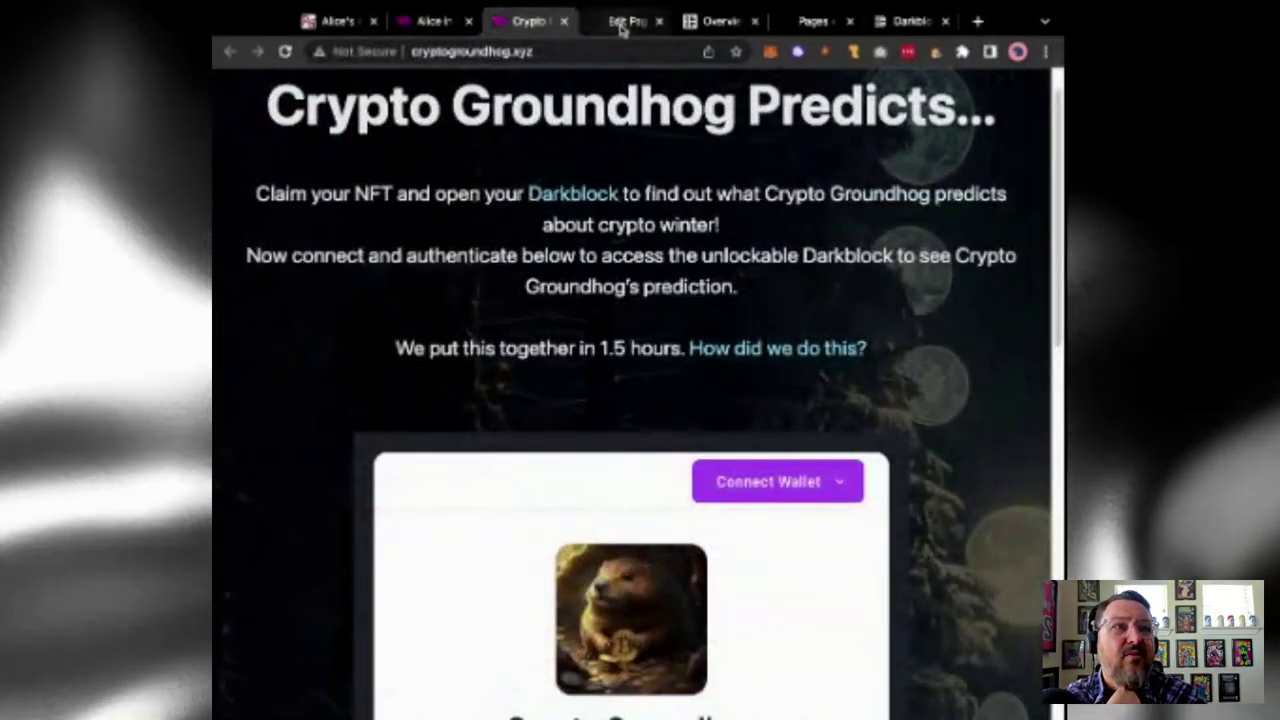
left_click(622, 22)
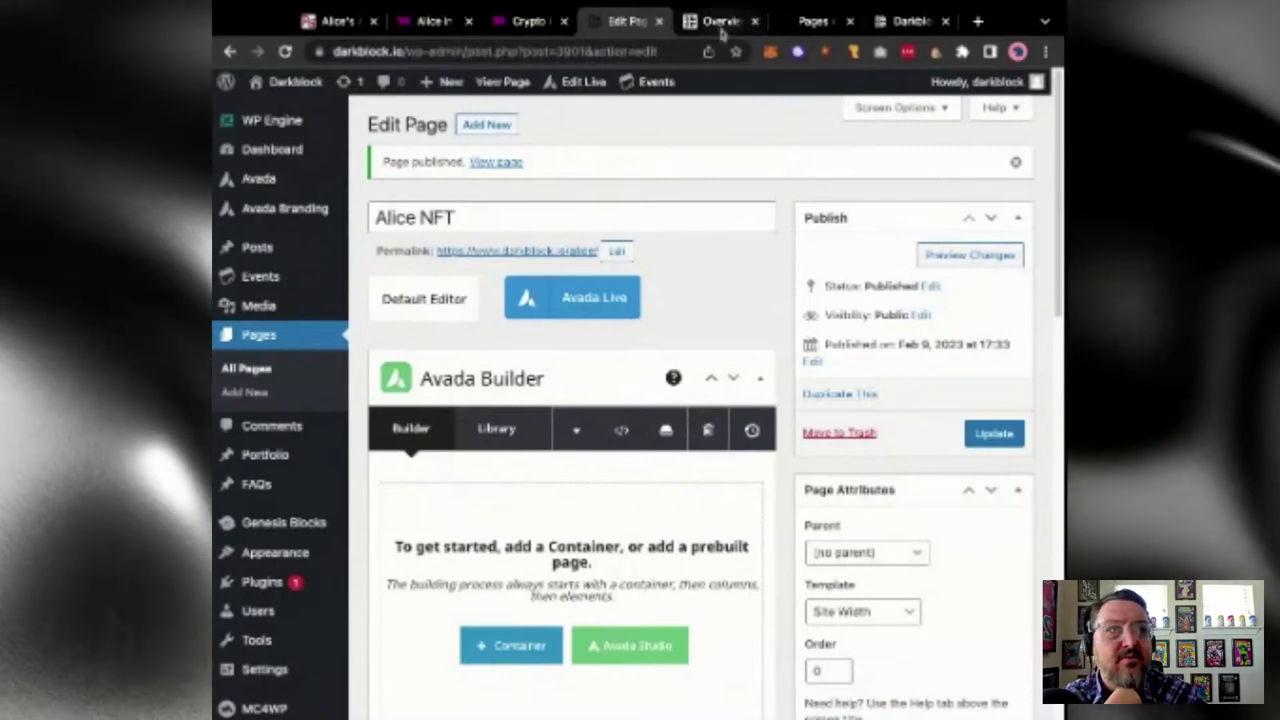
left_click(720, 22)
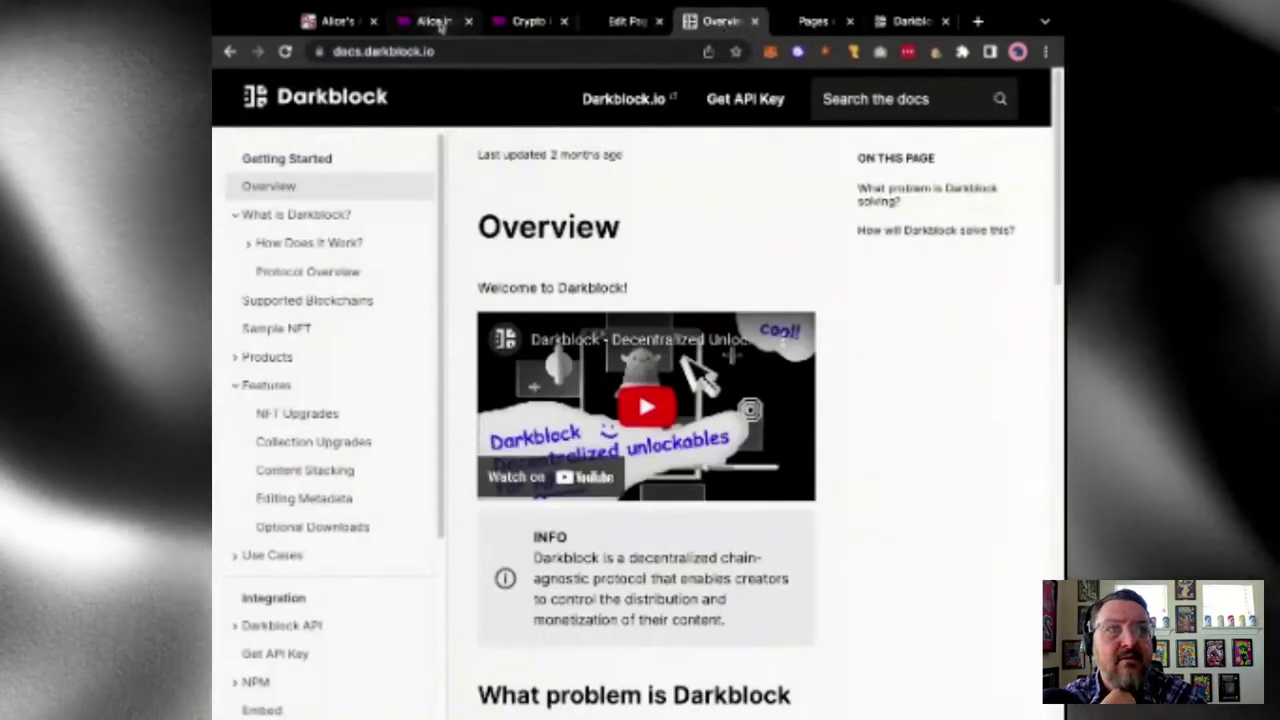
left_click(435, 21)
- Check the saved claim conditions and the claim form of the Alice in Wonderland NFT, and close its details
scroll(801, 545, "up", 3)
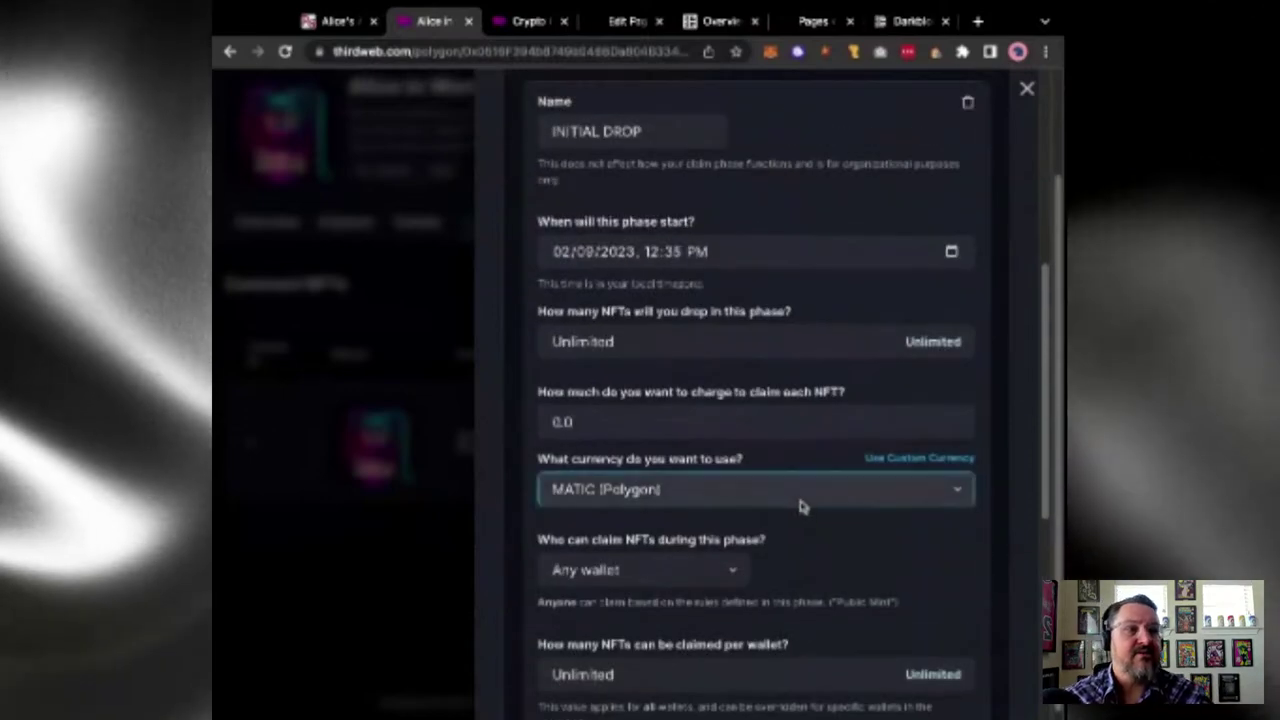
scroll(794, 500, "down", 5)
scroll(792, 500, "up", 10)
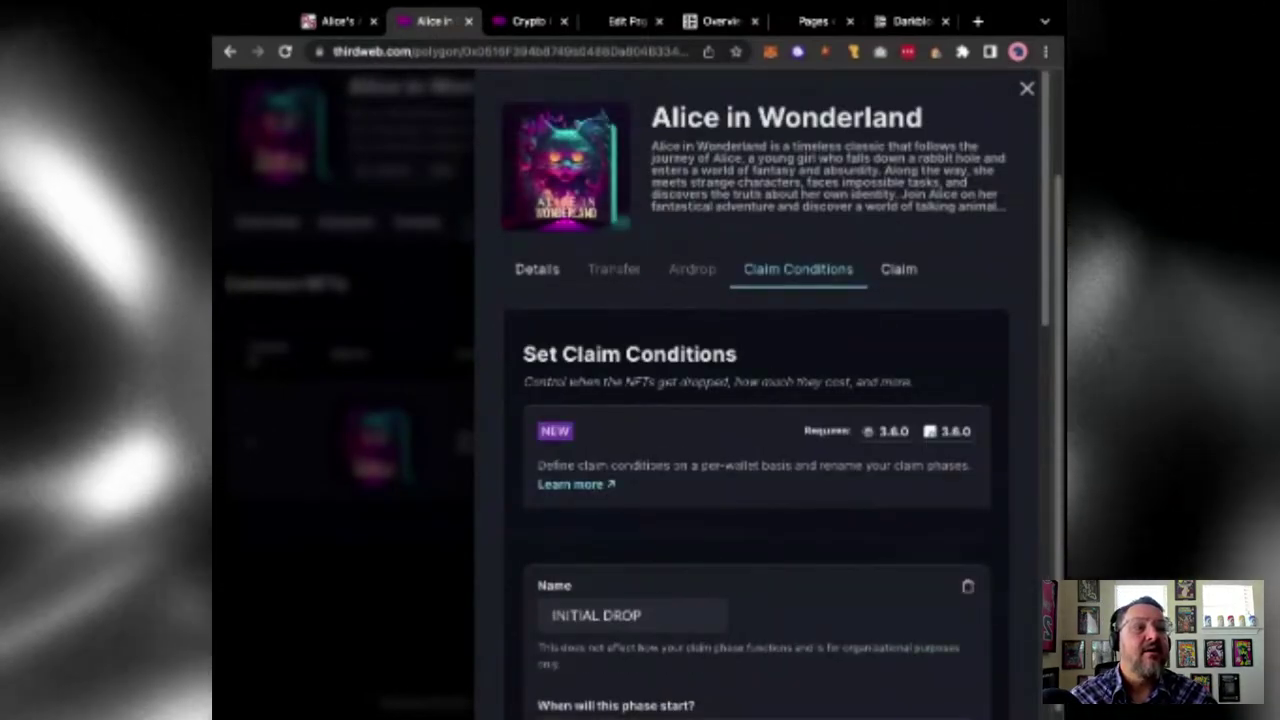
left_click(905, 272)
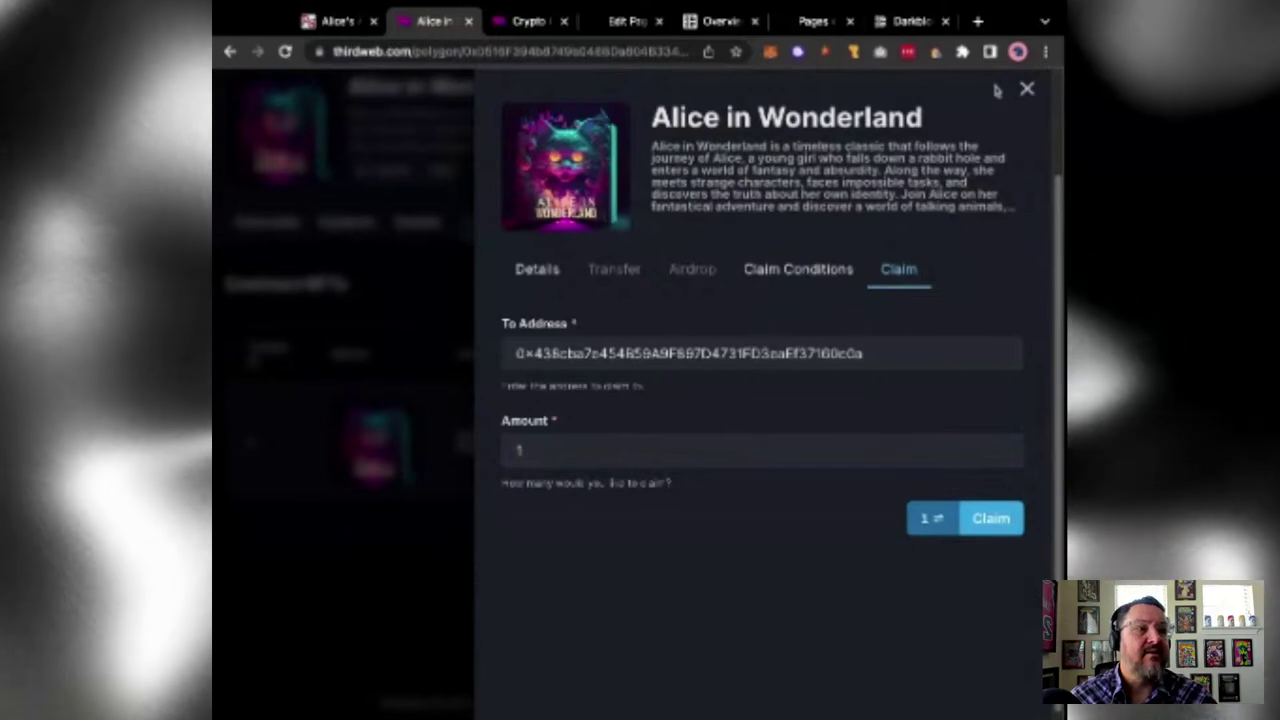
left_click(1024, 89)
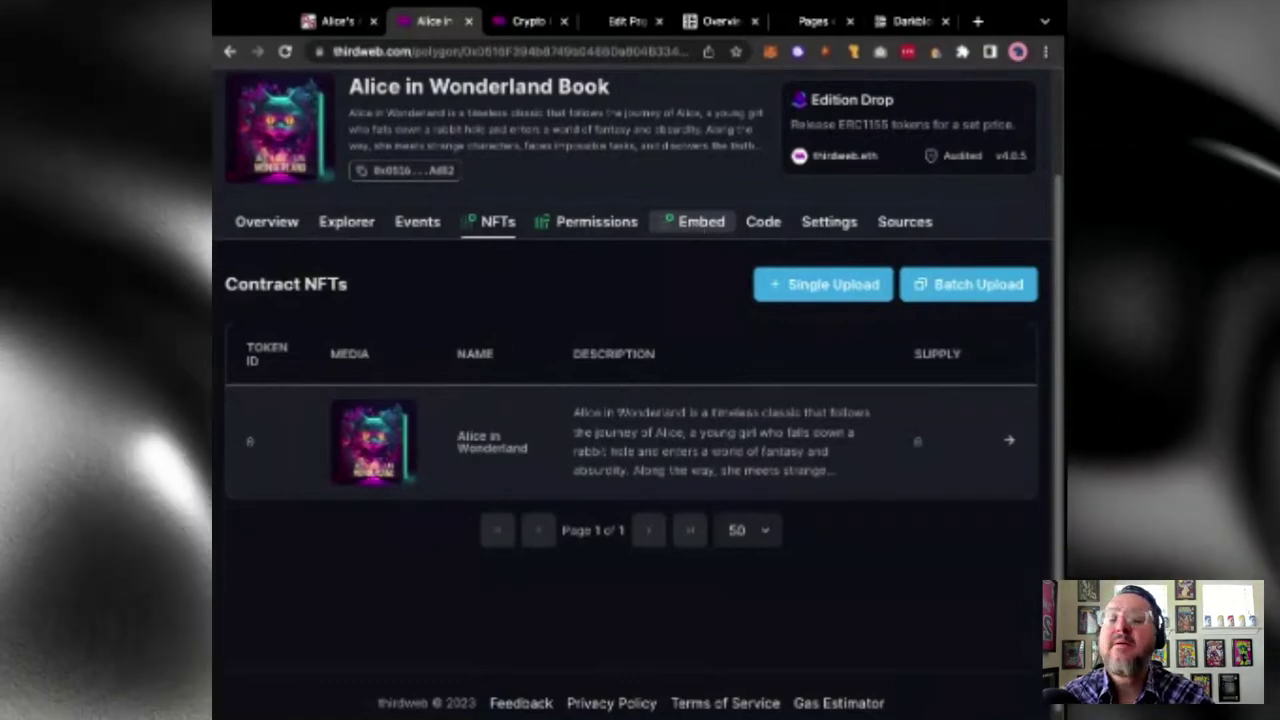
- Open the contract's embed configuration and examine the mint widget preview
left_click(697, 224)
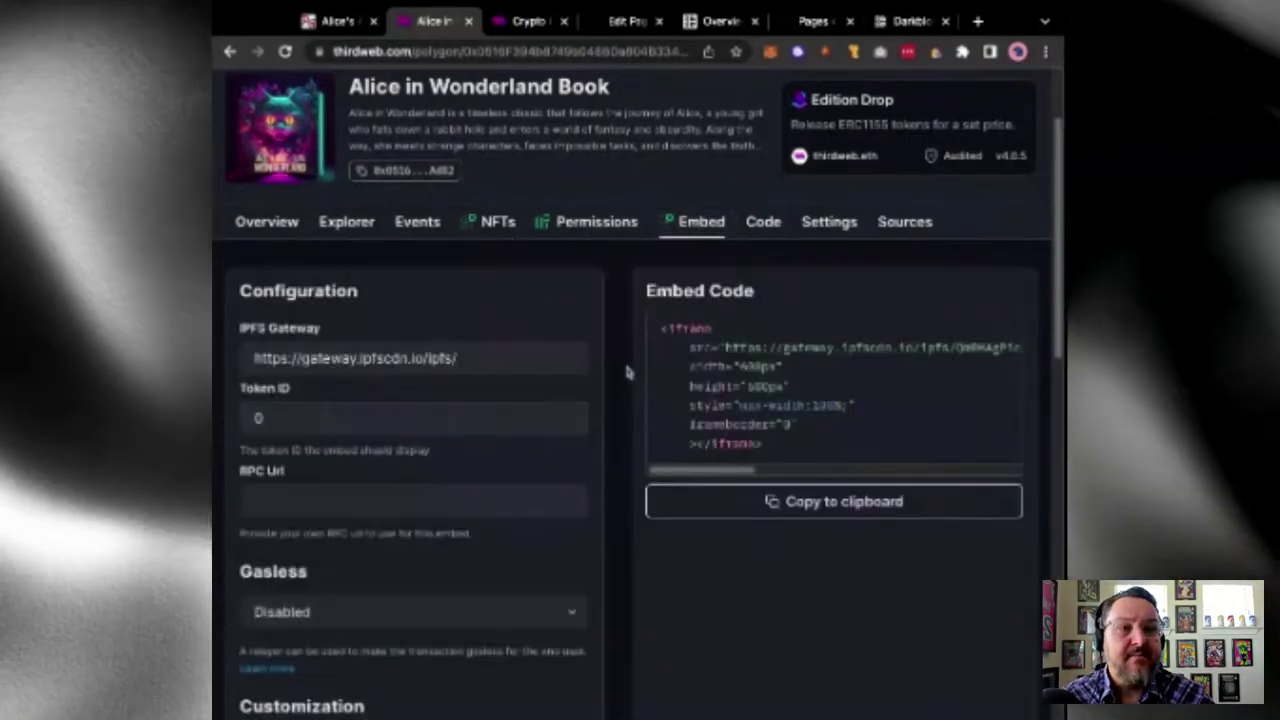
scroll(623, 371, "down", 7)
scroll(300, 371, "down", 1)
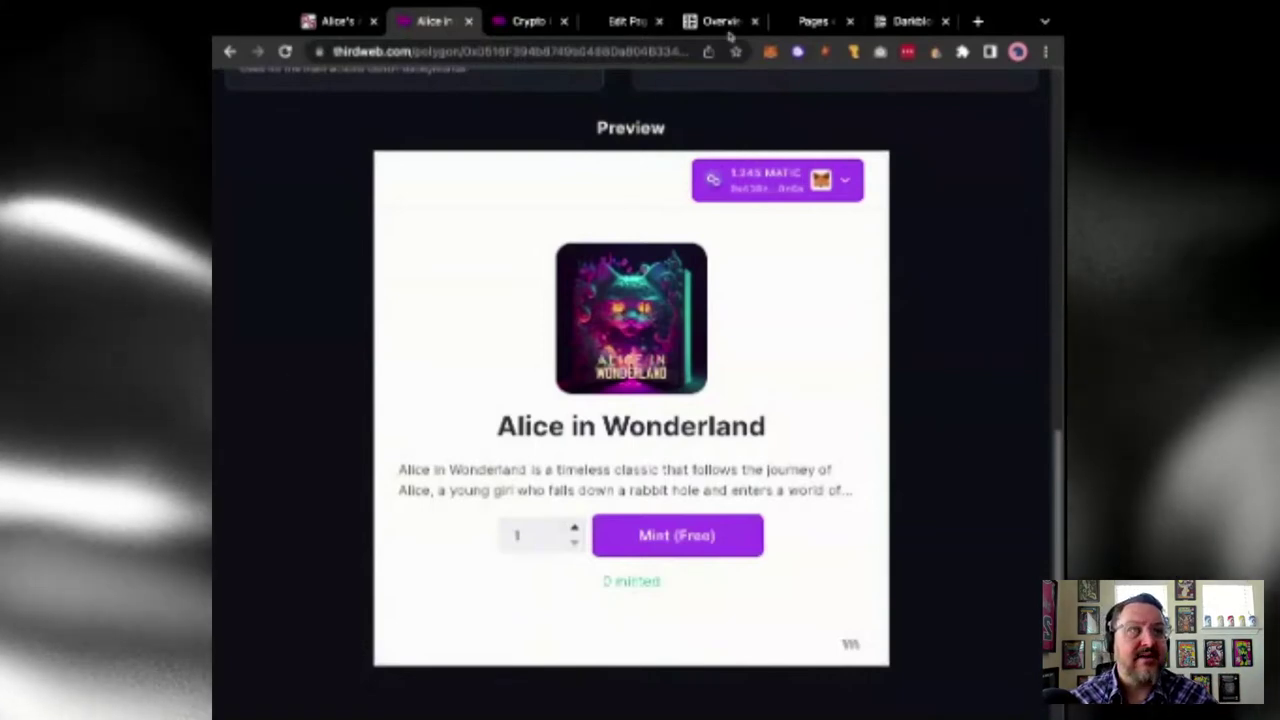
- Switch to the Darkblock app, reload the My NFTs page and look for the Alice in Wonderland NFT
left_click(900, 22)
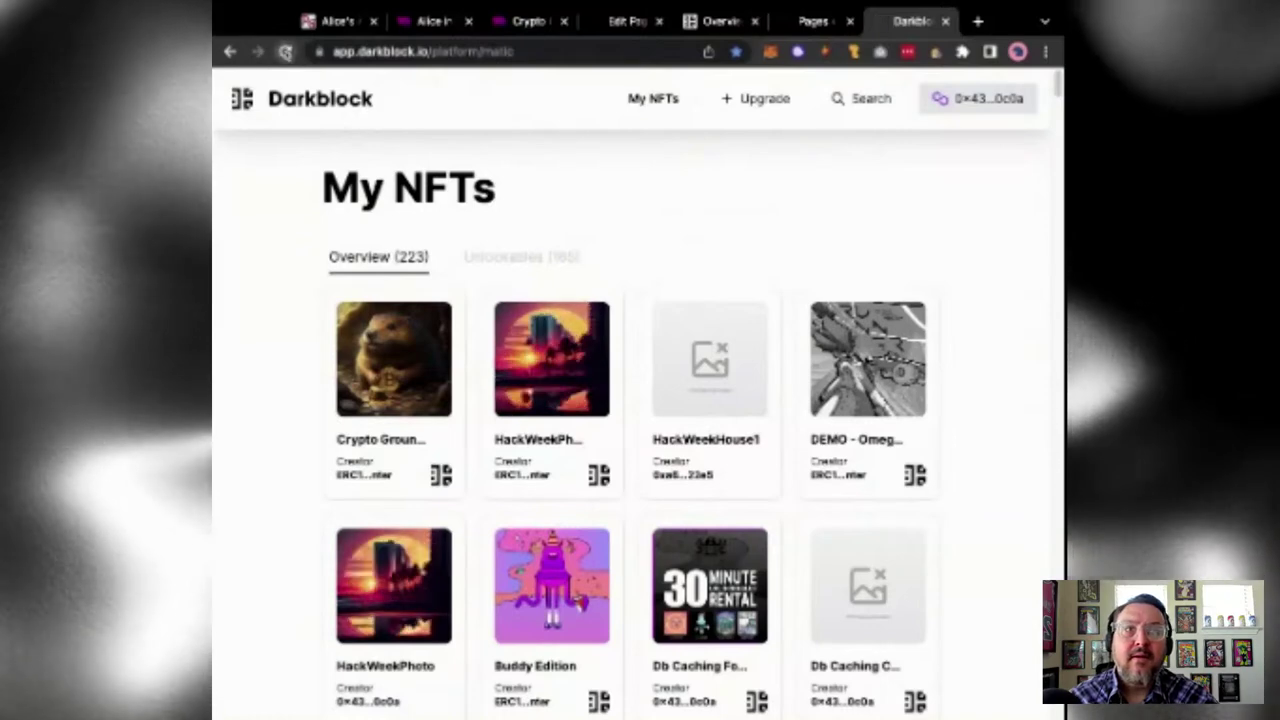
left_click(285, 51)
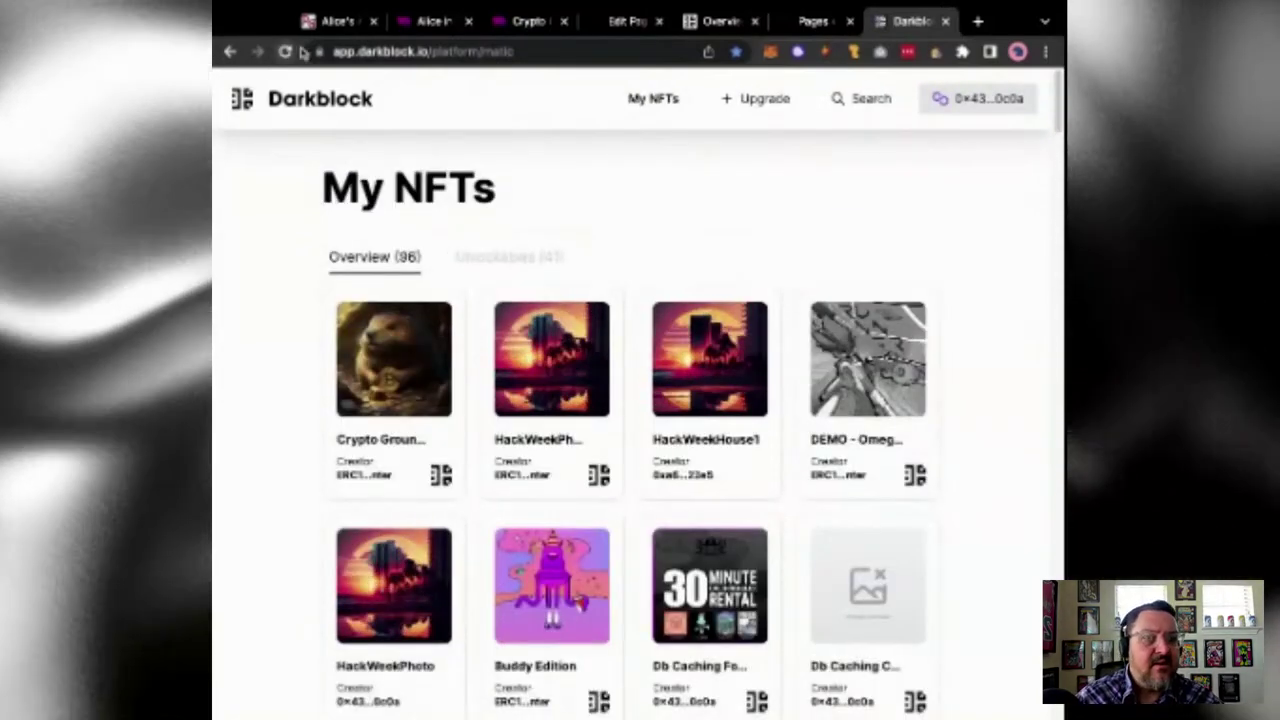
scroll(459, 467, "down", 3)
scroll(459, 467, "up", 4)
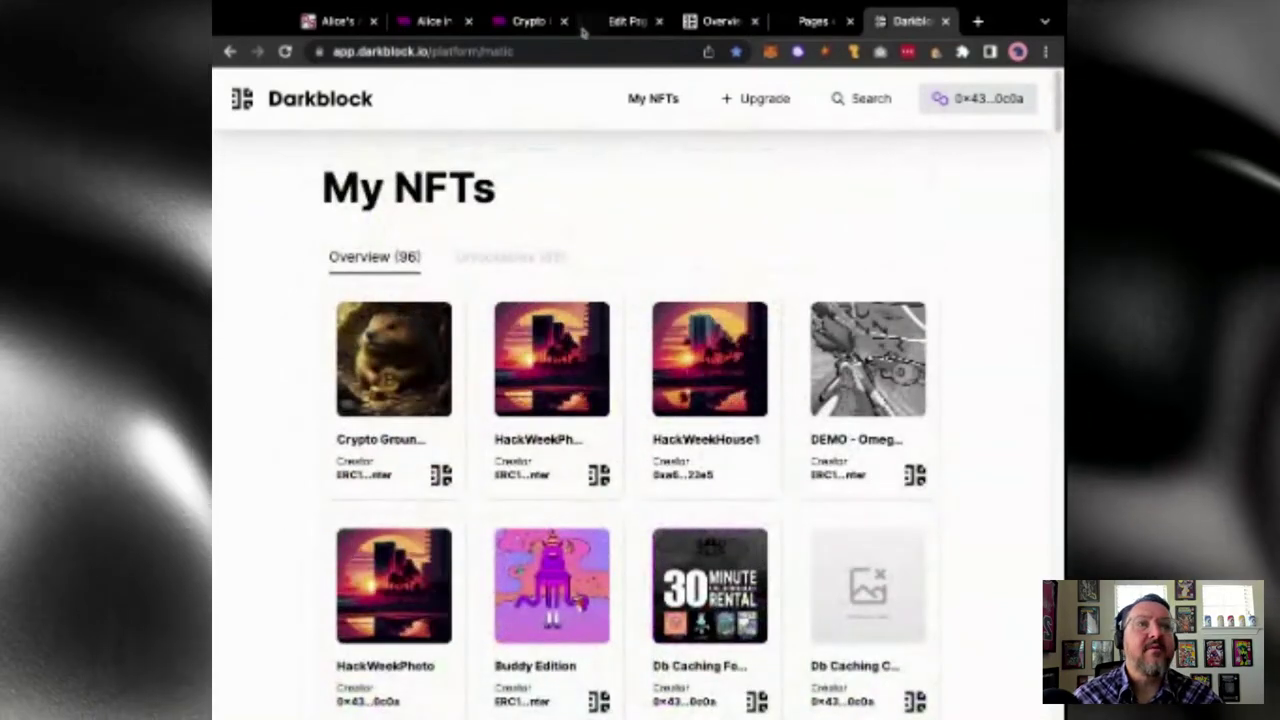
- Return to thirdweb and open the Alice in Wonderland NFT's details from the contract's NFT list
left_click(528, 21)
left_click(421, 22)
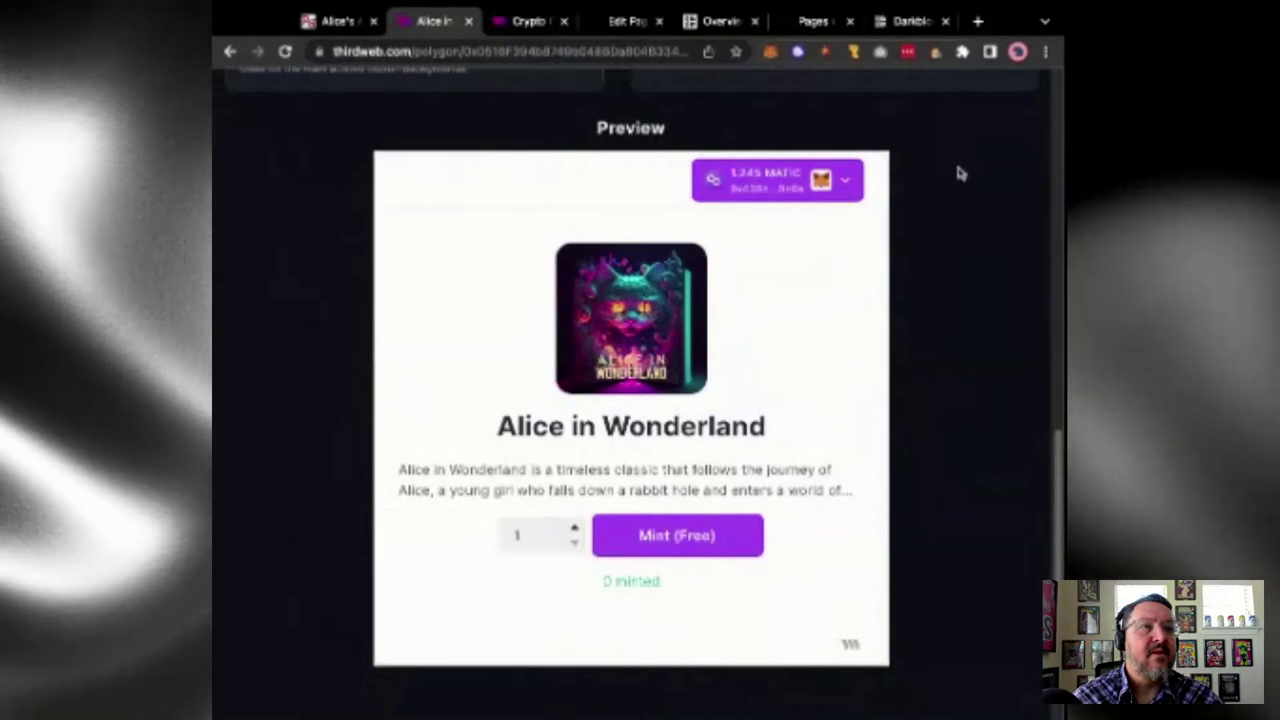
scroll(957, 171, "up", 15)
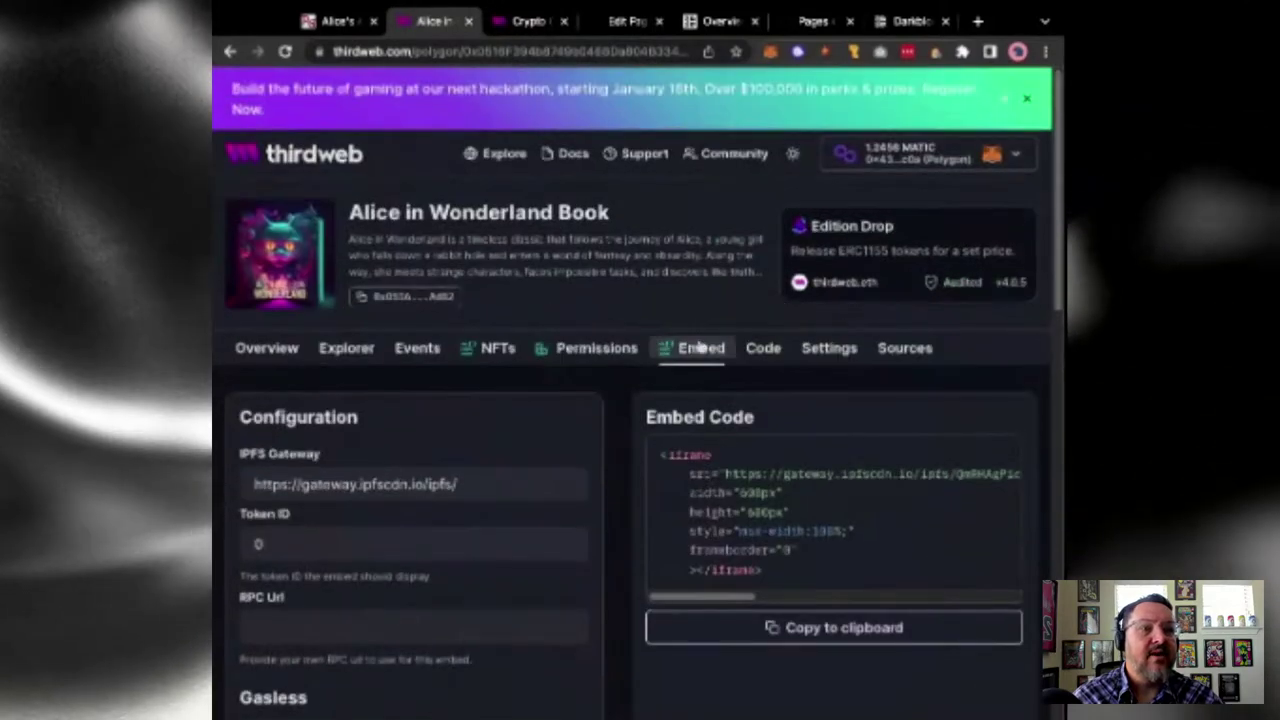
left_click(490, 350)
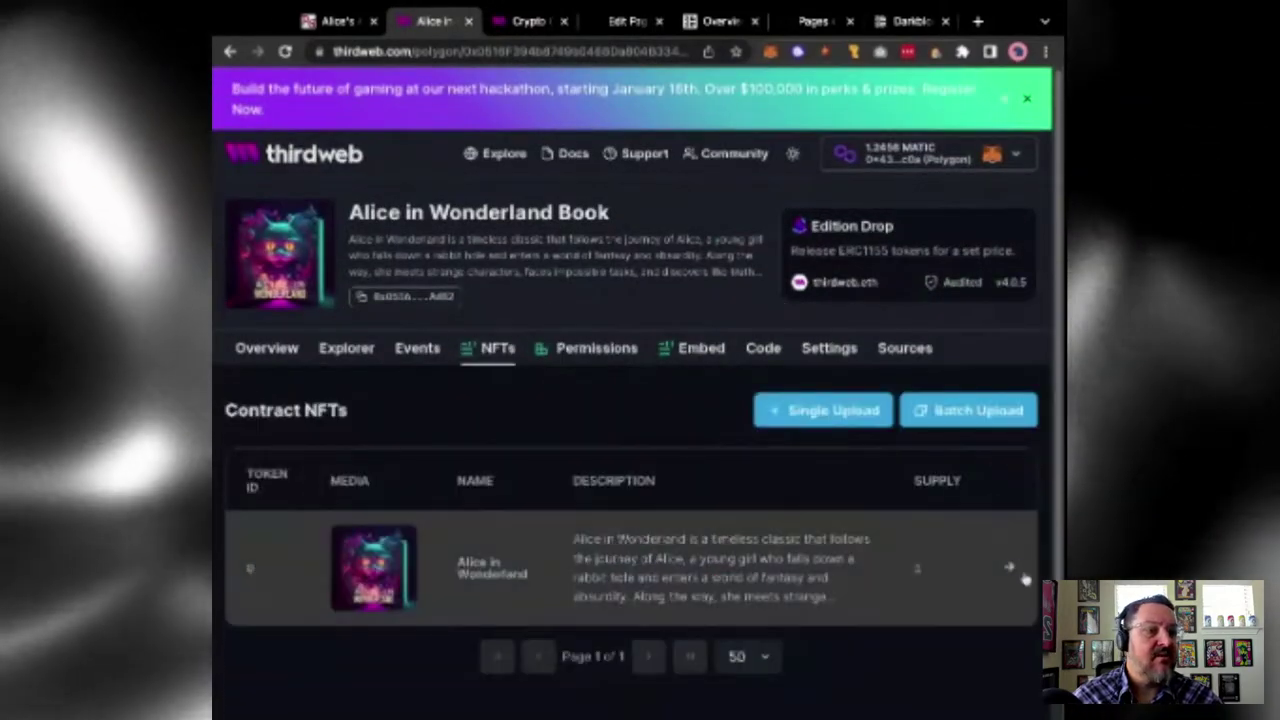
left_click(1009, 570)
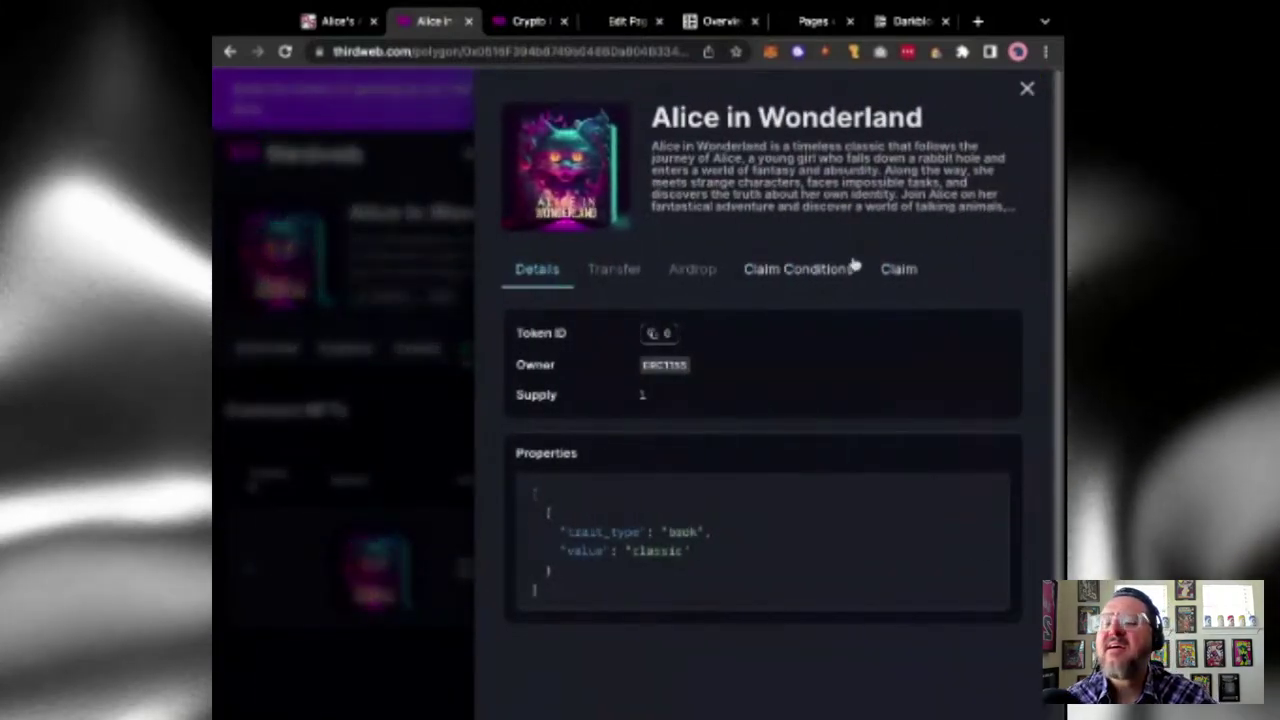
- Reload My NFTs in the Darkblock app, look through the collection and open the Crypto Groundhog NFT
left_click(900, 21)
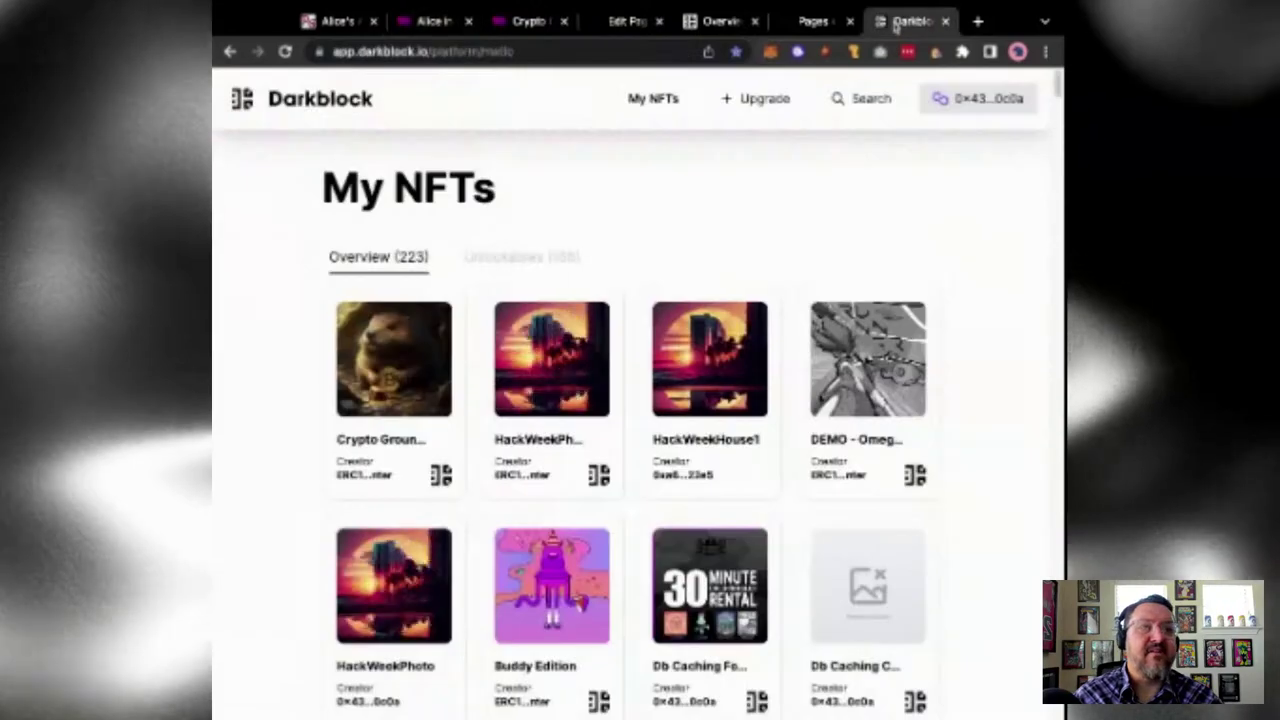
left_click(285, 52)
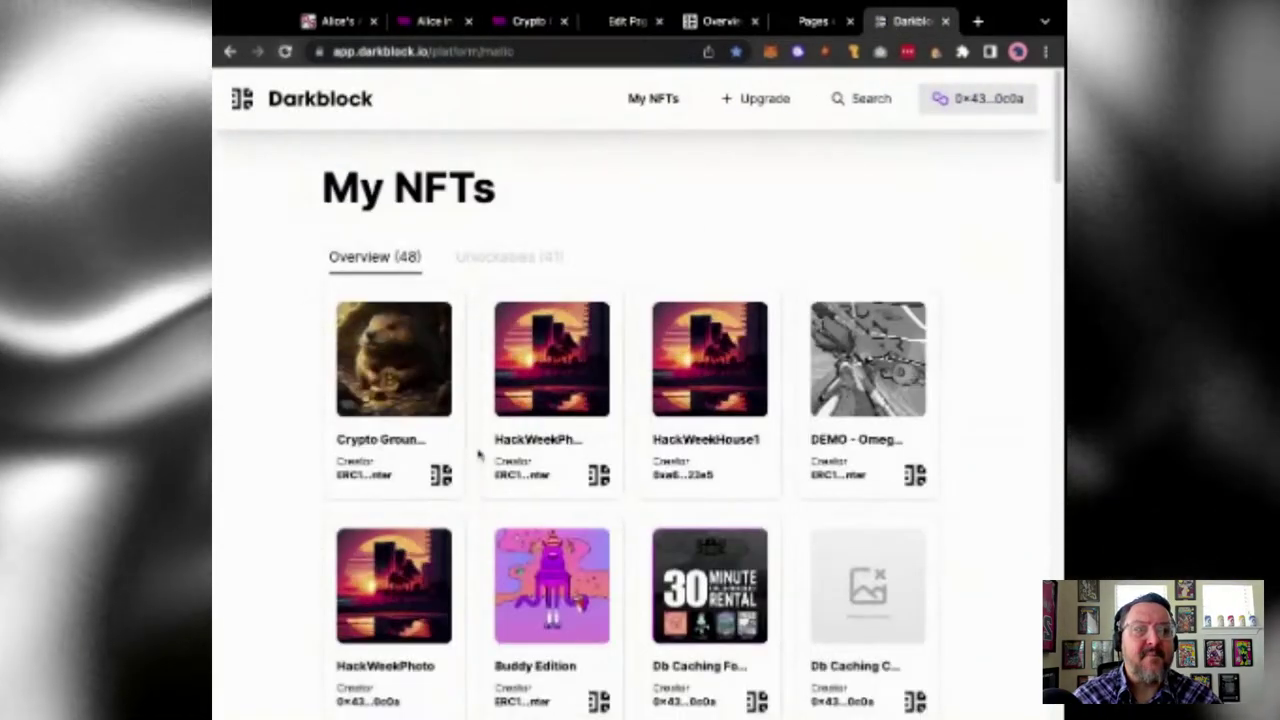
scroll(480, 457, "down", 6)
scroll(483, 482, "up", 4)
scroll(483, 482, "up", 3)
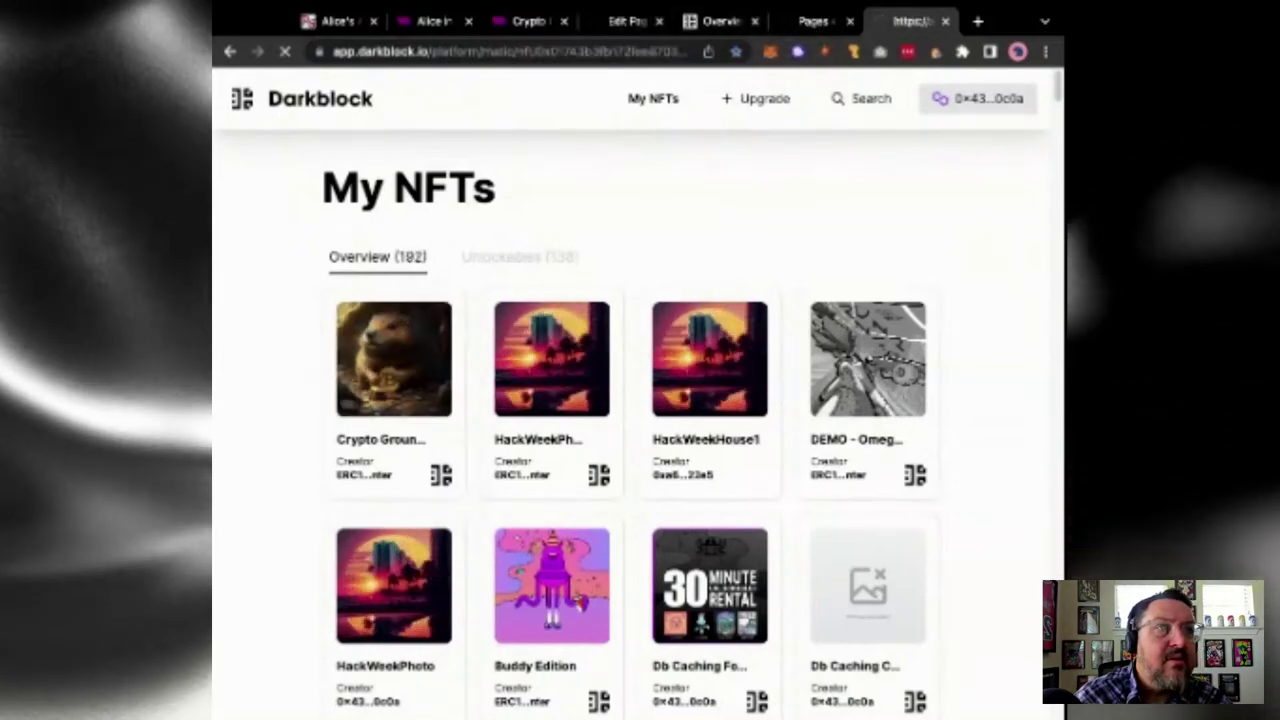
left_click(393, 370)
- Switch back to thirdweb and reopen the Alice in Wonderland NFT's details
left_click(433, 22)
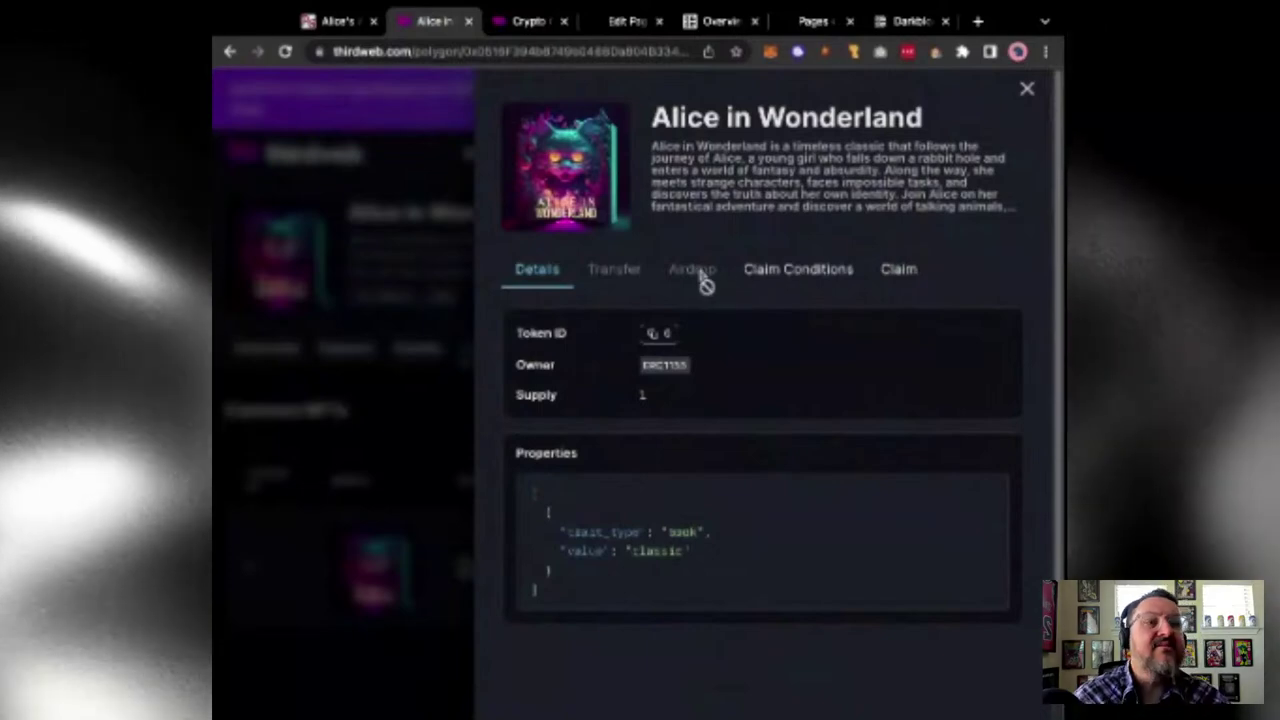
left_click(1025, 90)
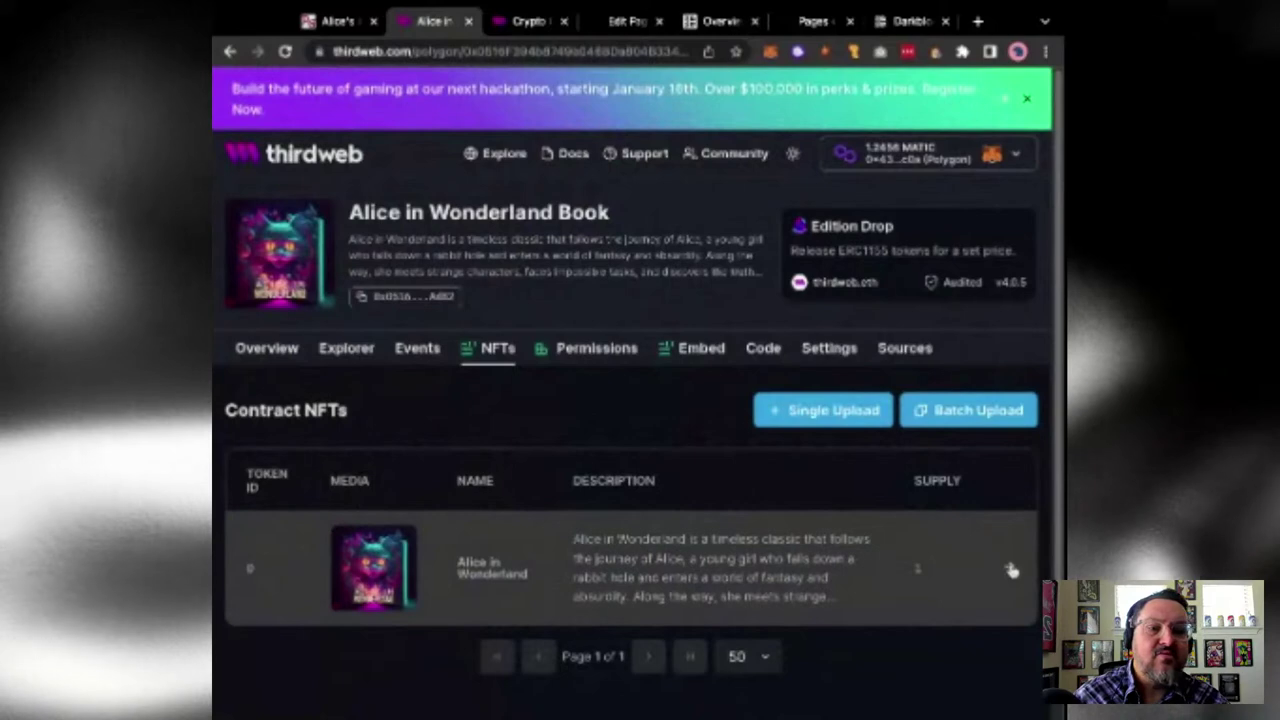
left_click(1012, 569)
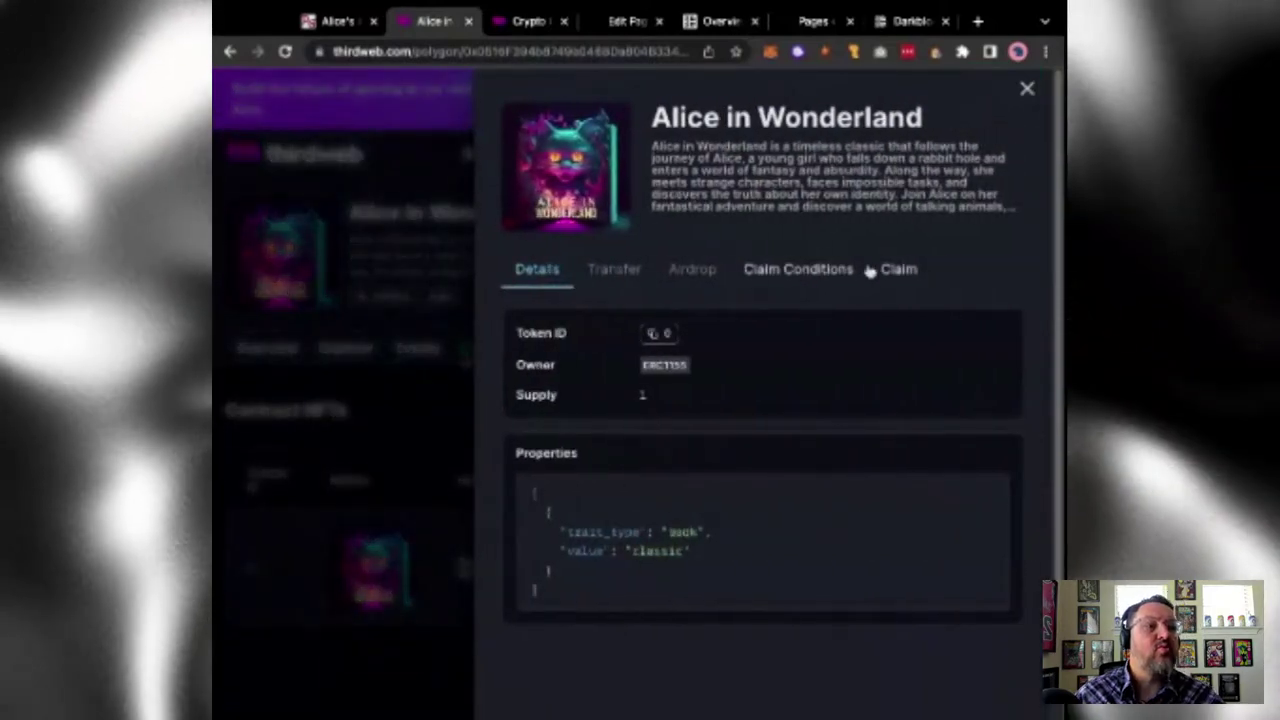
- Claim 1 Alice in Wonderland NFT to the wallet address filled in for the claim
left_click(872, 270)
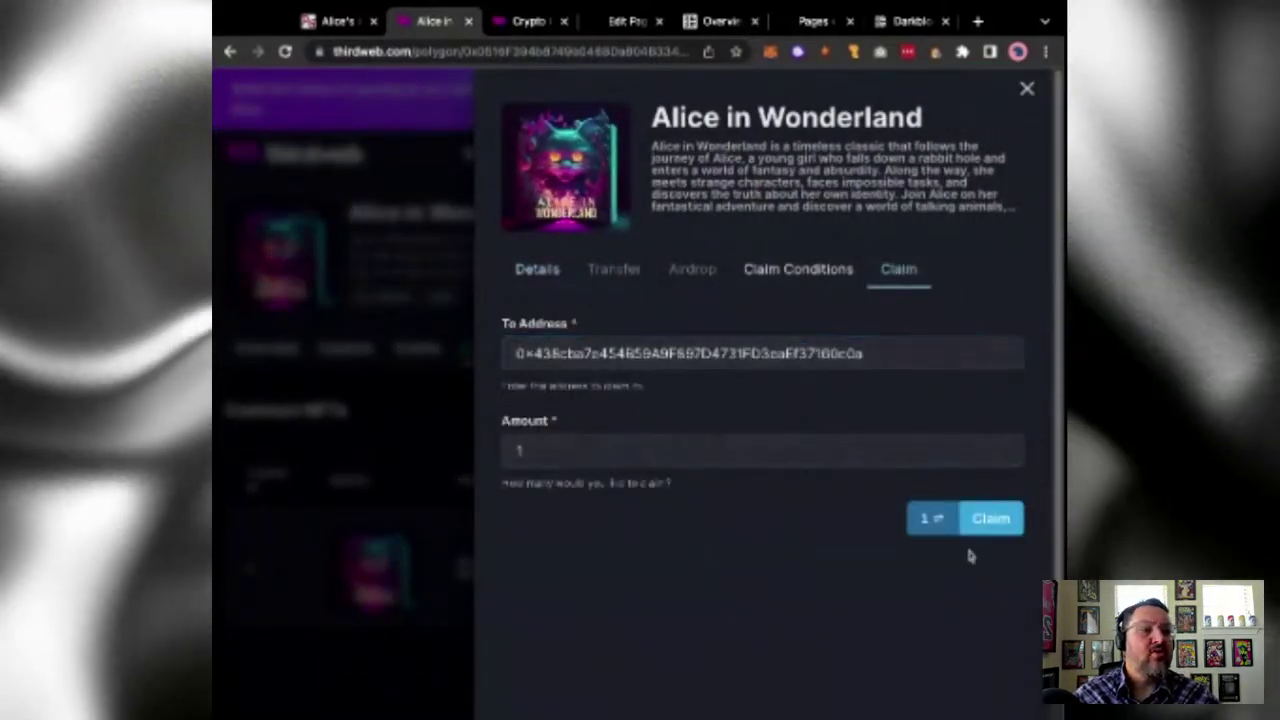
left_click(988, 522)
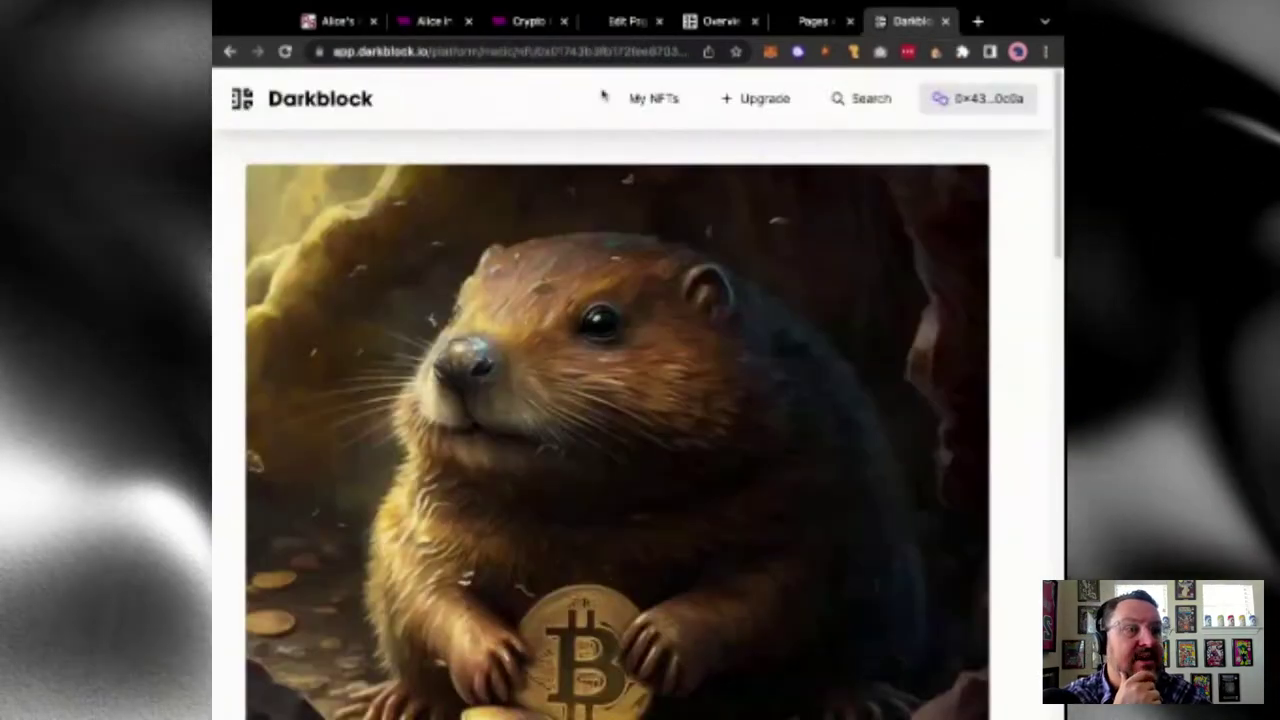
- Reload My NFTs in the Darkblock app and look through the collection for the Alice in Wonderland NFT
left_click(655, 99)
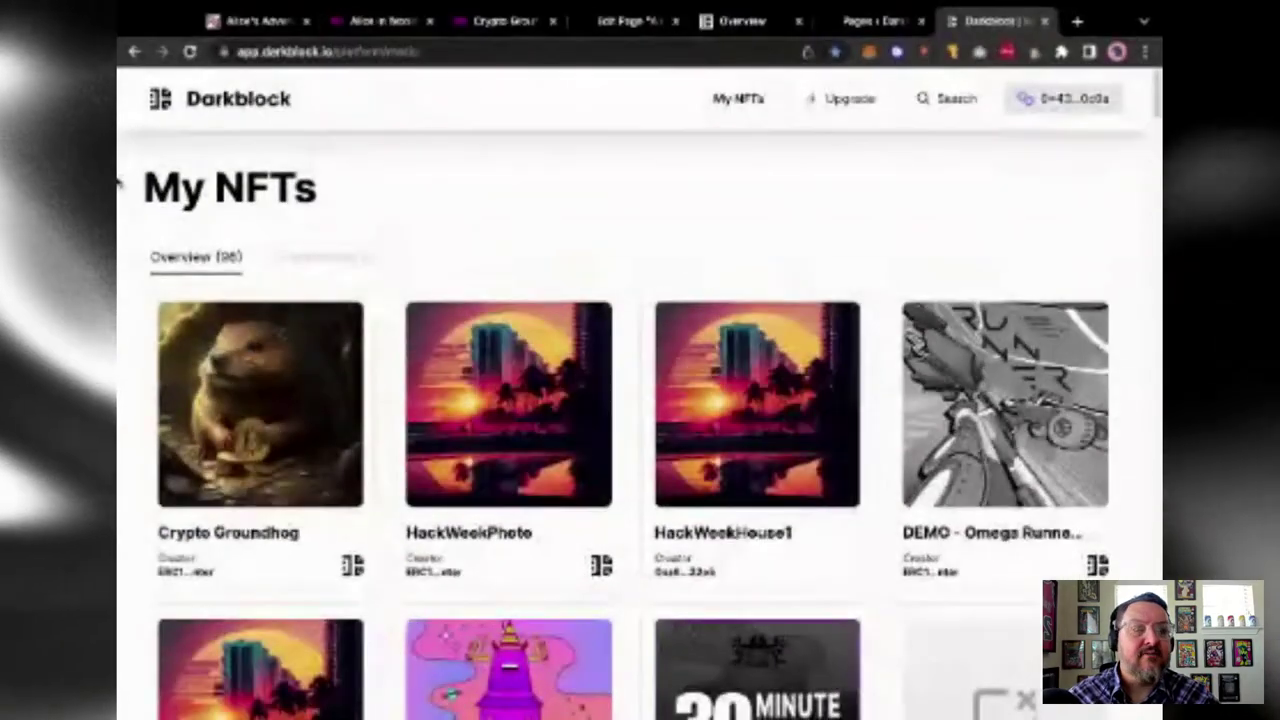
scroll(595, 270, "down", 10)
scroll(640, 400, "down", 5)
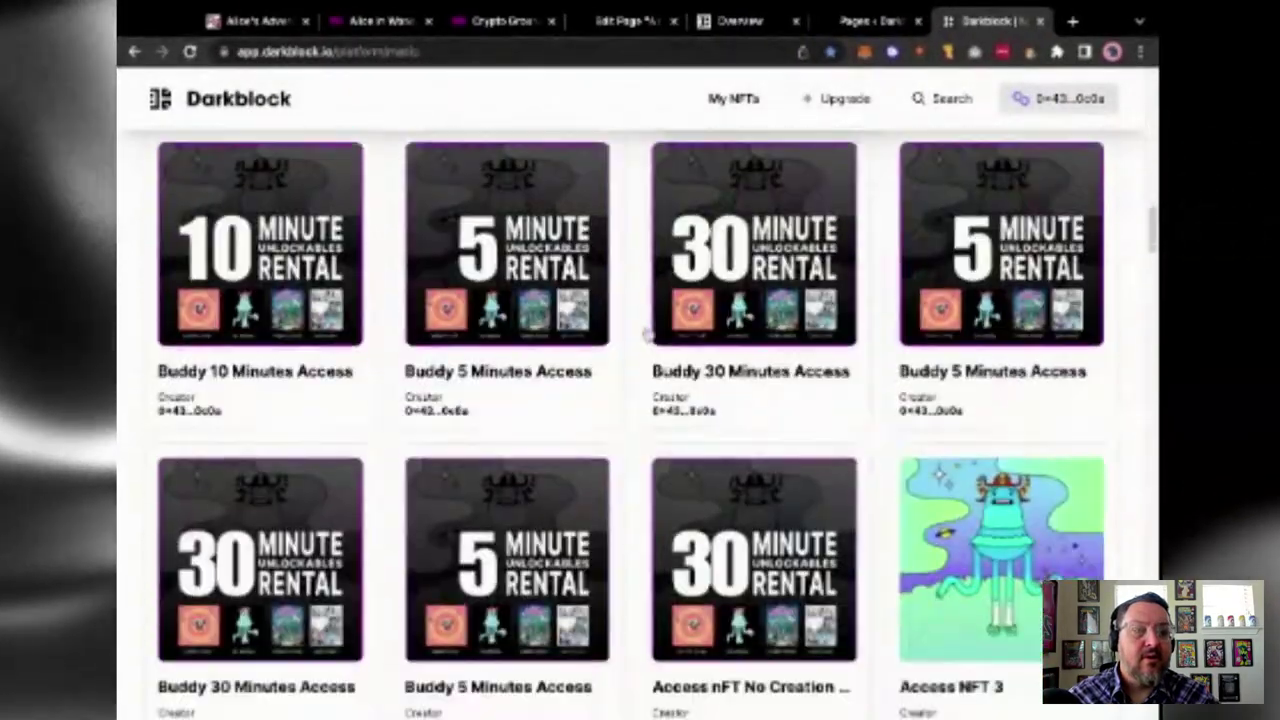
scroll(640, 400, "up", 15)
scroll(640, 420, "up", 2)
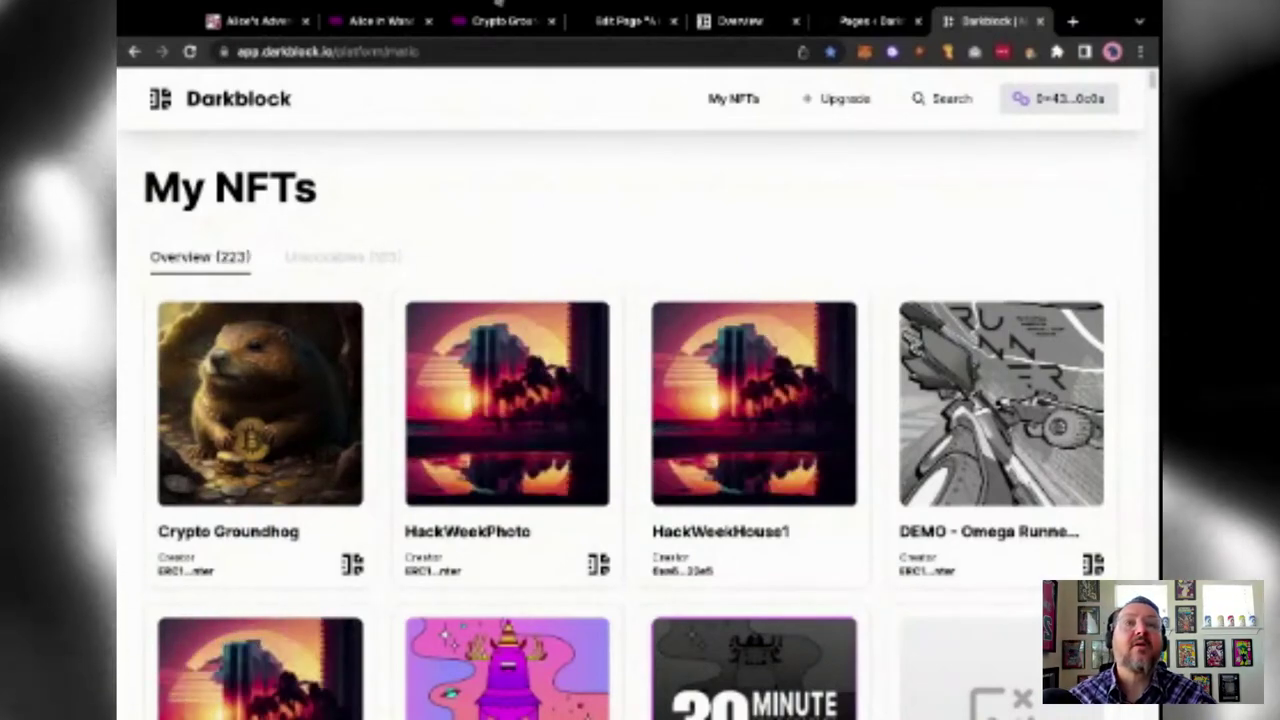
- Open the Alice in Wonderland Book NFT directly through its Darkblock page URL and copy that URL
left_click(632, 51)
key("ctrl+v")
key("Return")
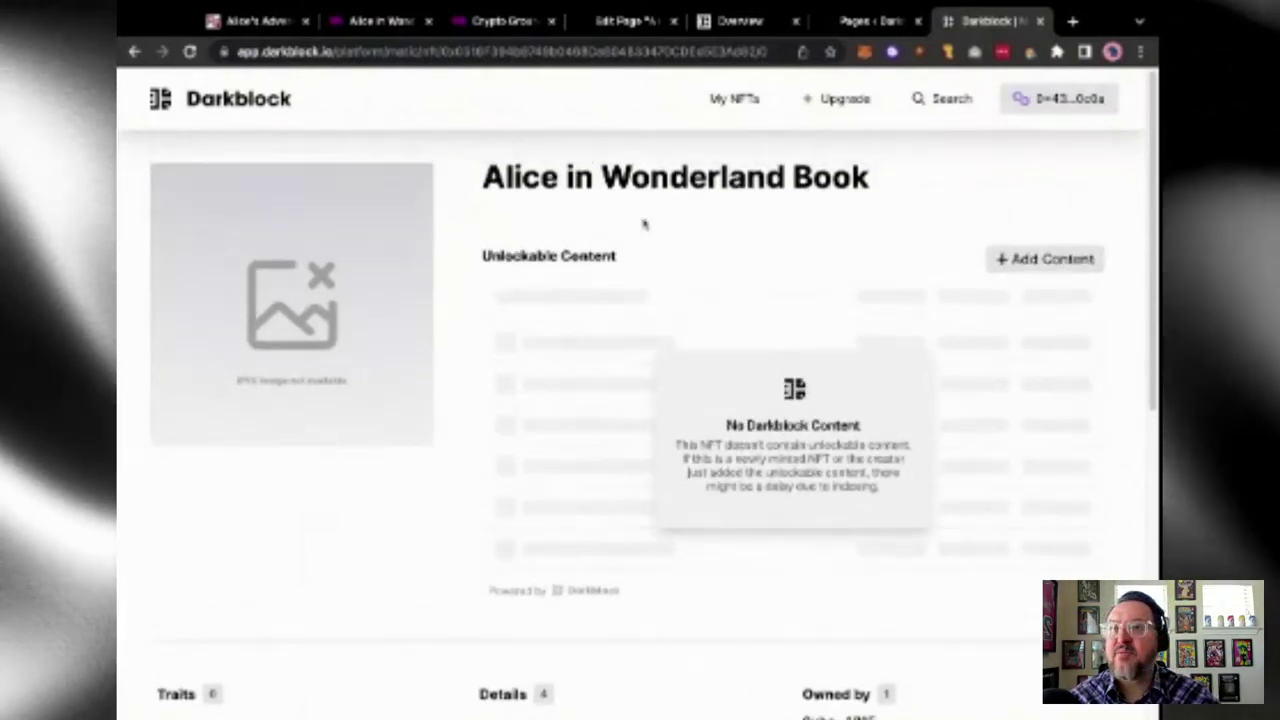
left_click_drag(440, 51, 842, 48)
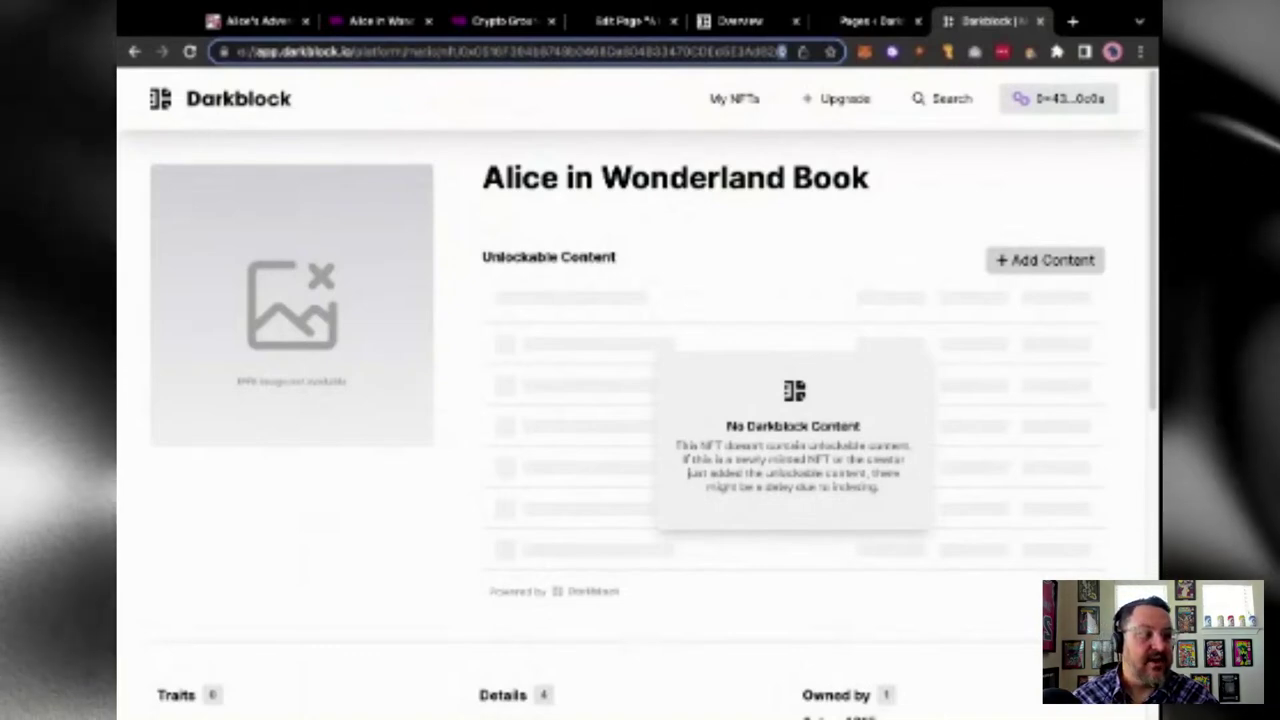
- Start new unlockable content for the NFT with ALICE IN WONDERLAND.epub and name it "Alice in Wonderland EPUB"
left_click(1045, 260)
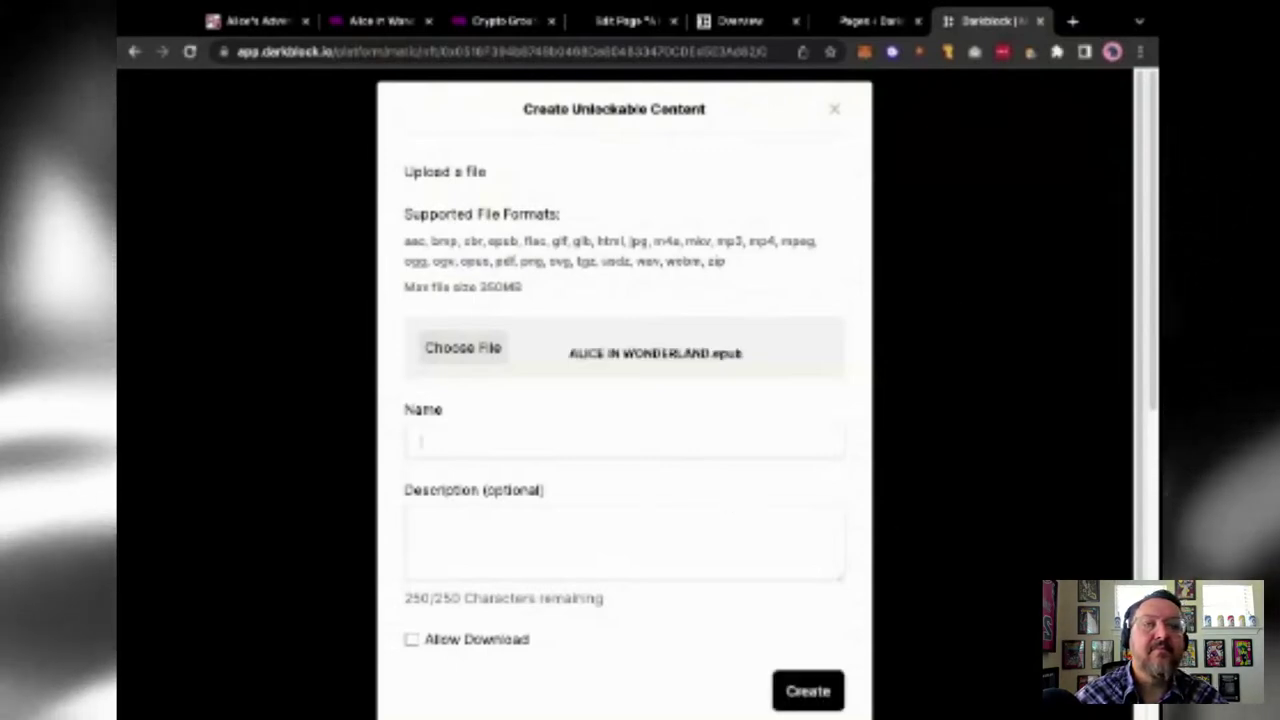
type("Alice ")
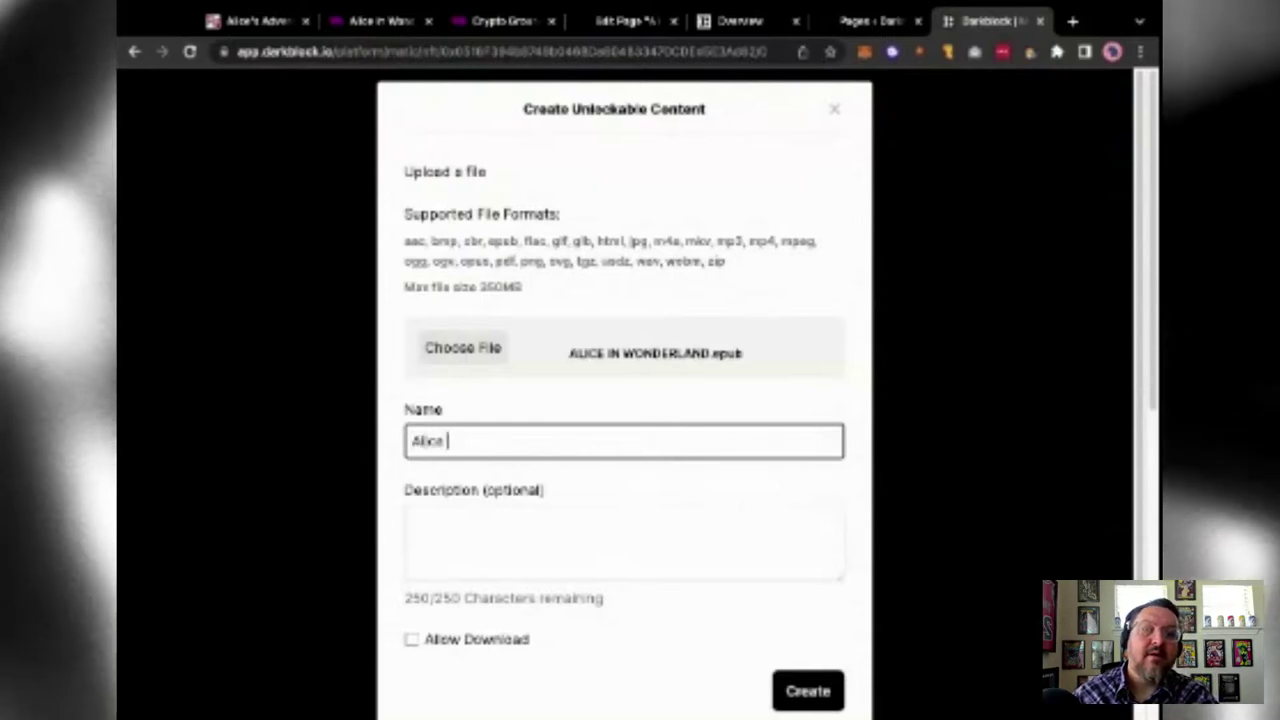
type("in Wonderland E")
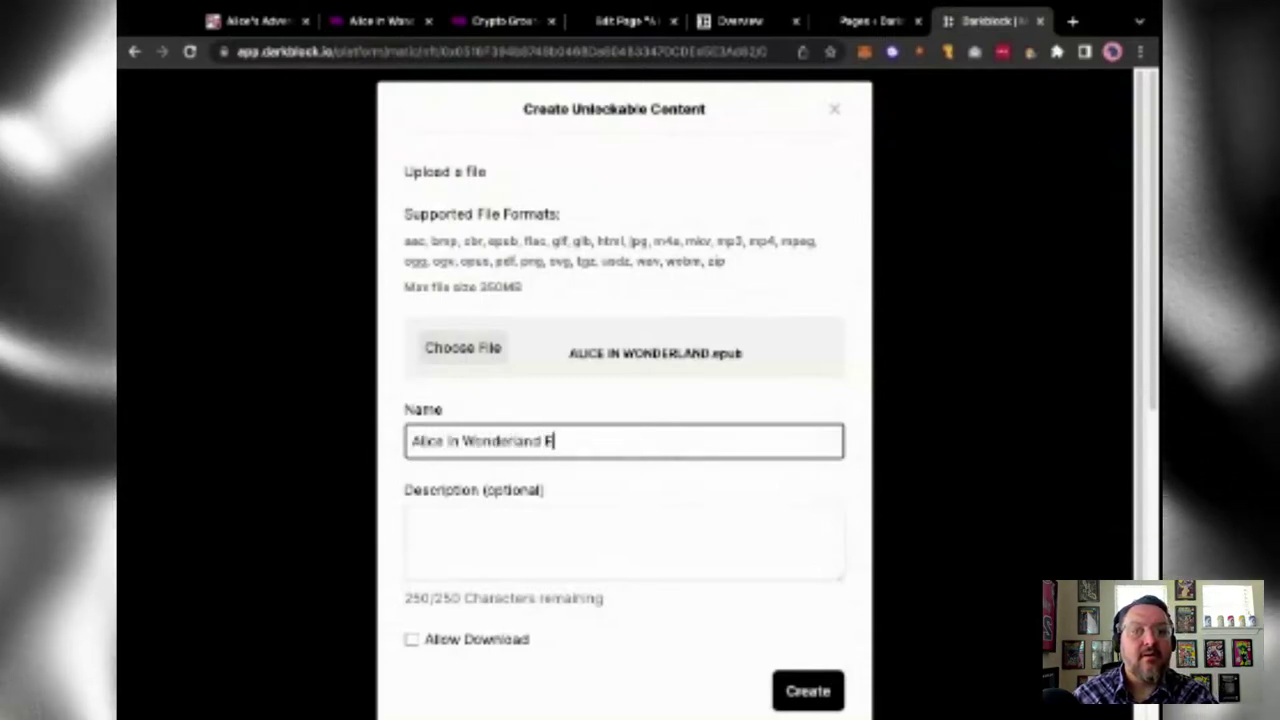
type("PUB")
left_click(624, 542)
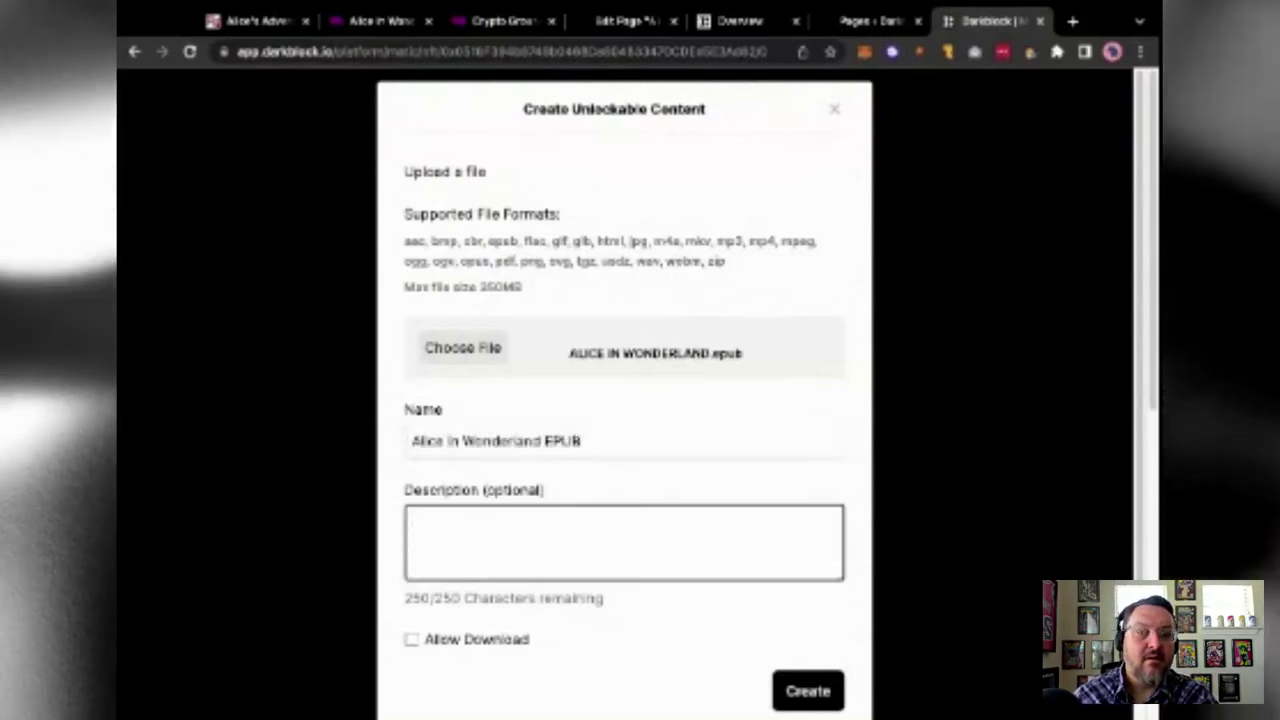
type("https://app.darkblock.io/platform/matic/nft/0x0516F394b8749b0468Da804833470CDEd5E3Ad82/0")
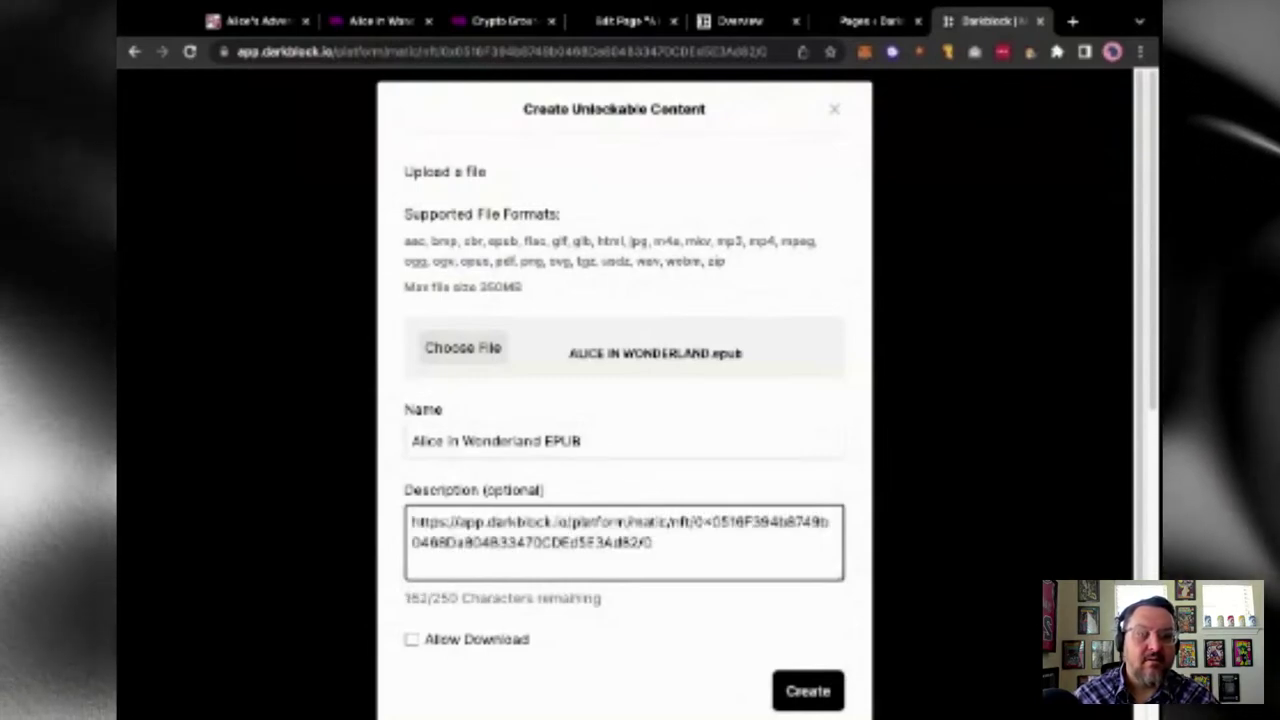
key("ctrl+a")
key("BackSpace")
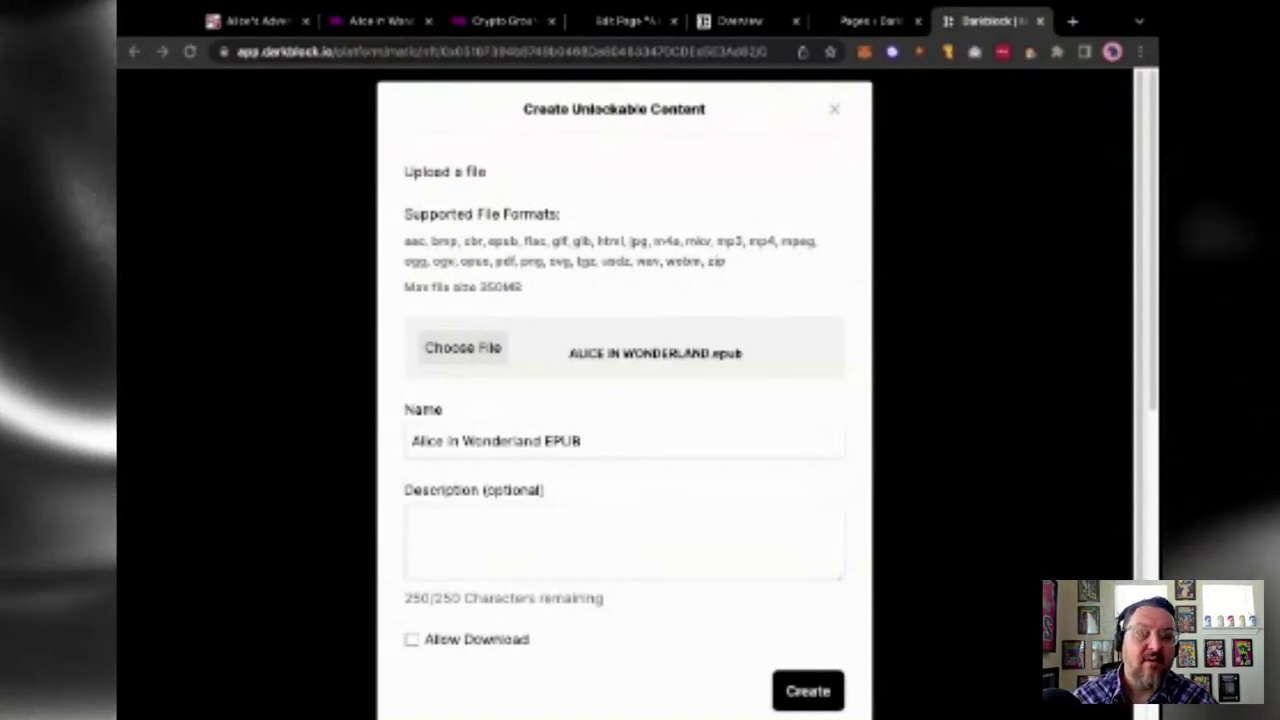
- Allow download, describe the EPUB content as "This is the EPUB version." and create it, finishing without making another
left_click(624, 542)
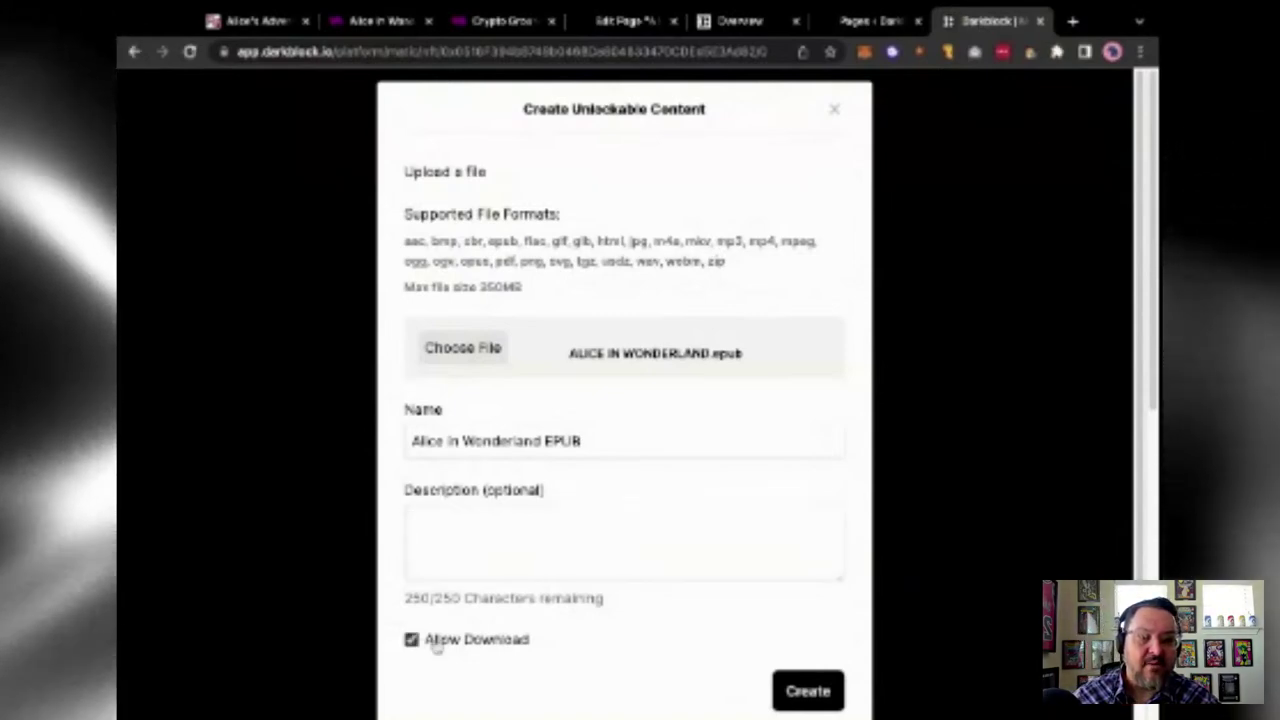
scroll(740, 469, "down", 1)
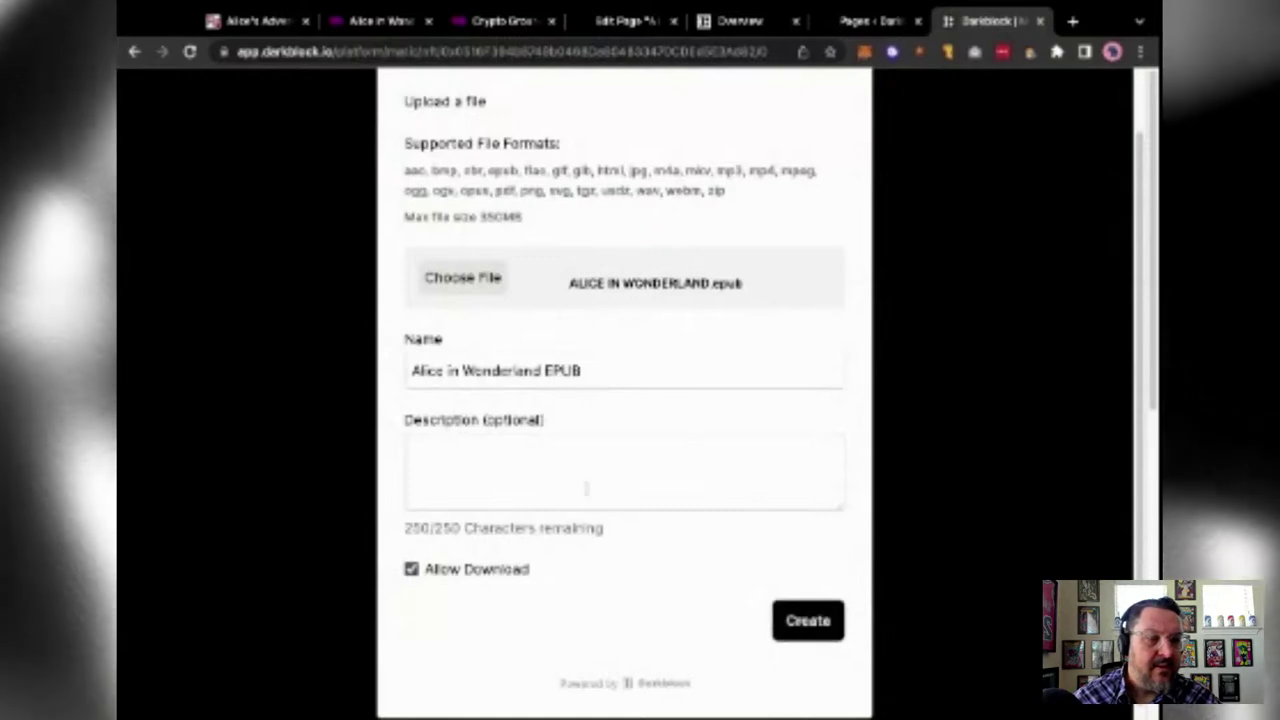
left_click(586, 481)
type("This")
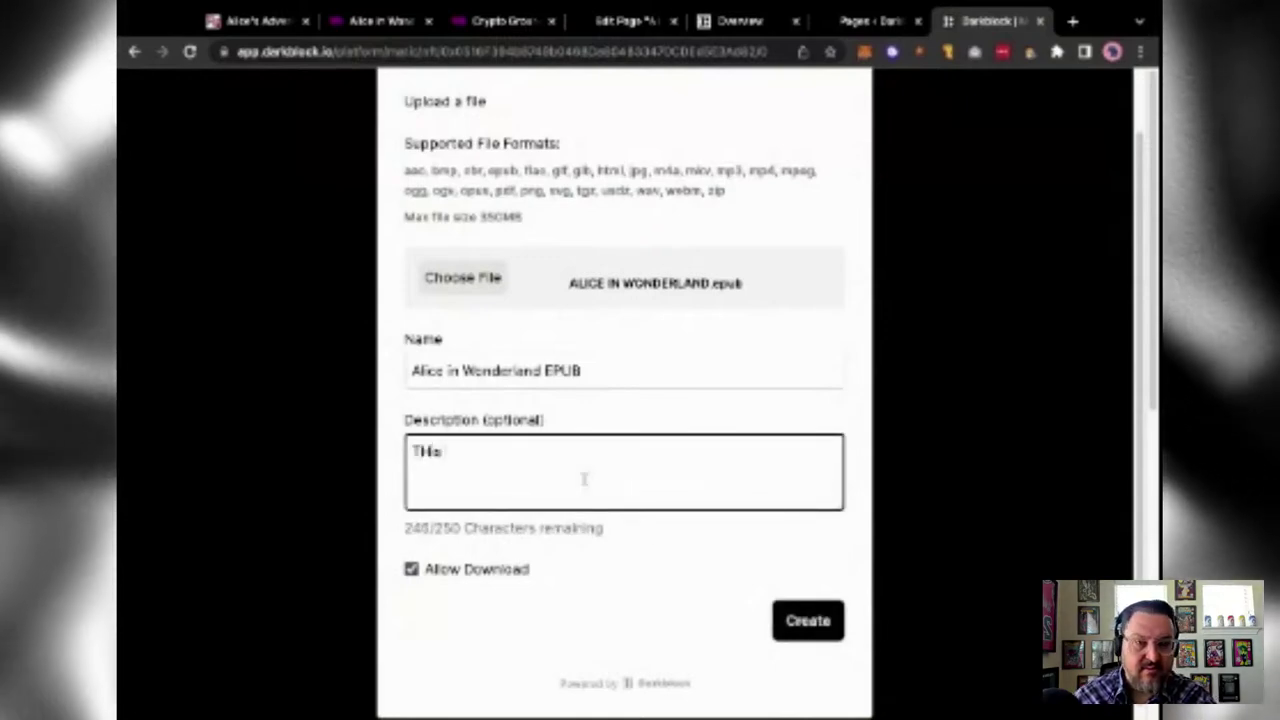
key("BackSpace")
key("BackSpace")
key("BackSpace")
type("his is the ")
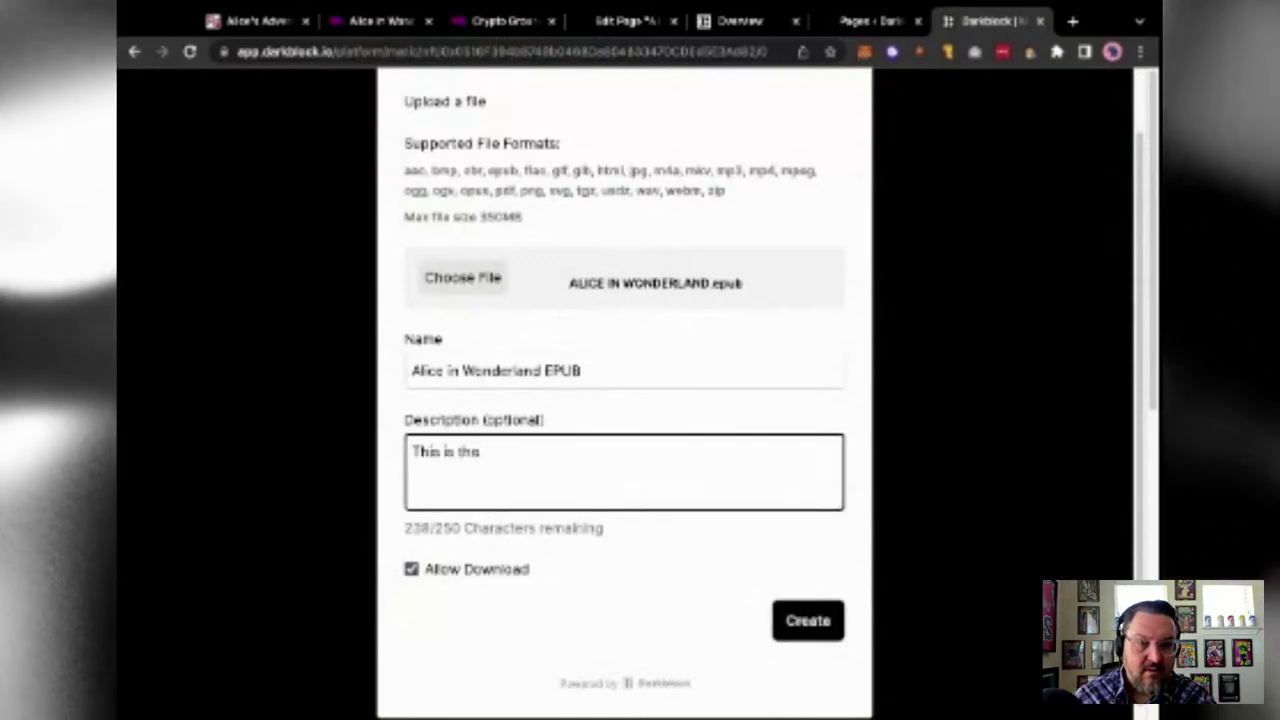
type("EPUB version.")
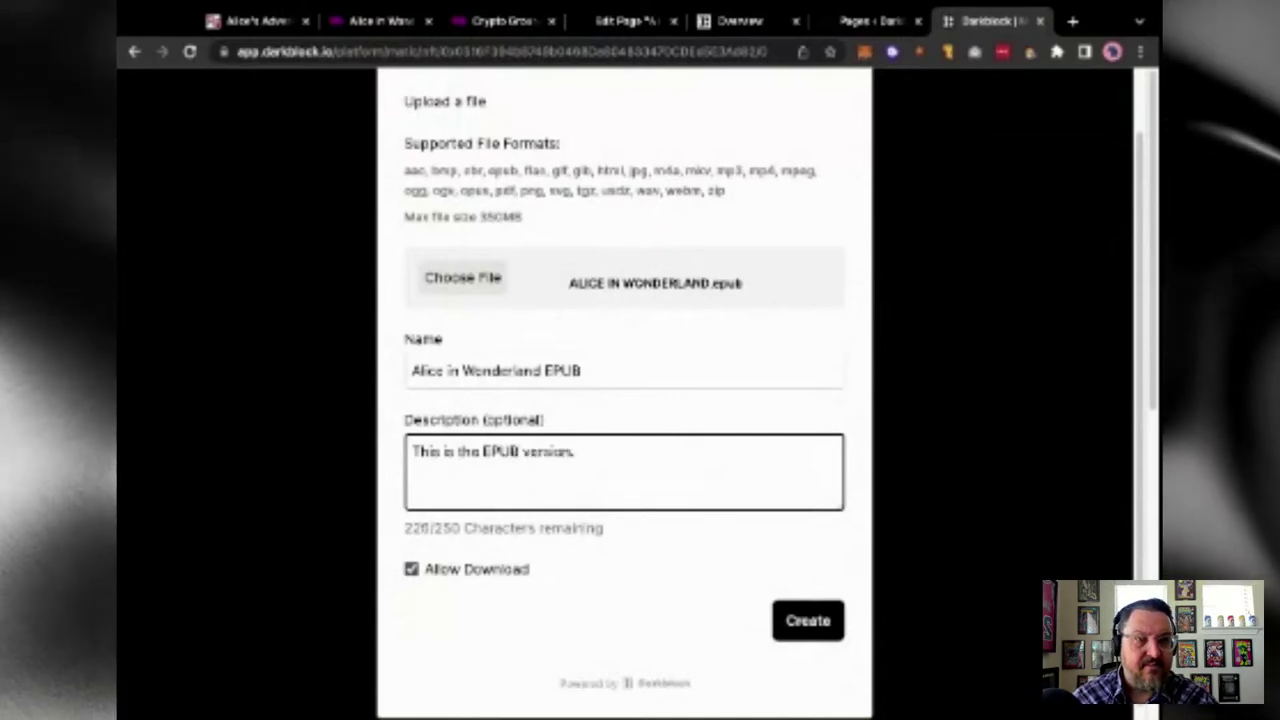
left_click(816, 622)
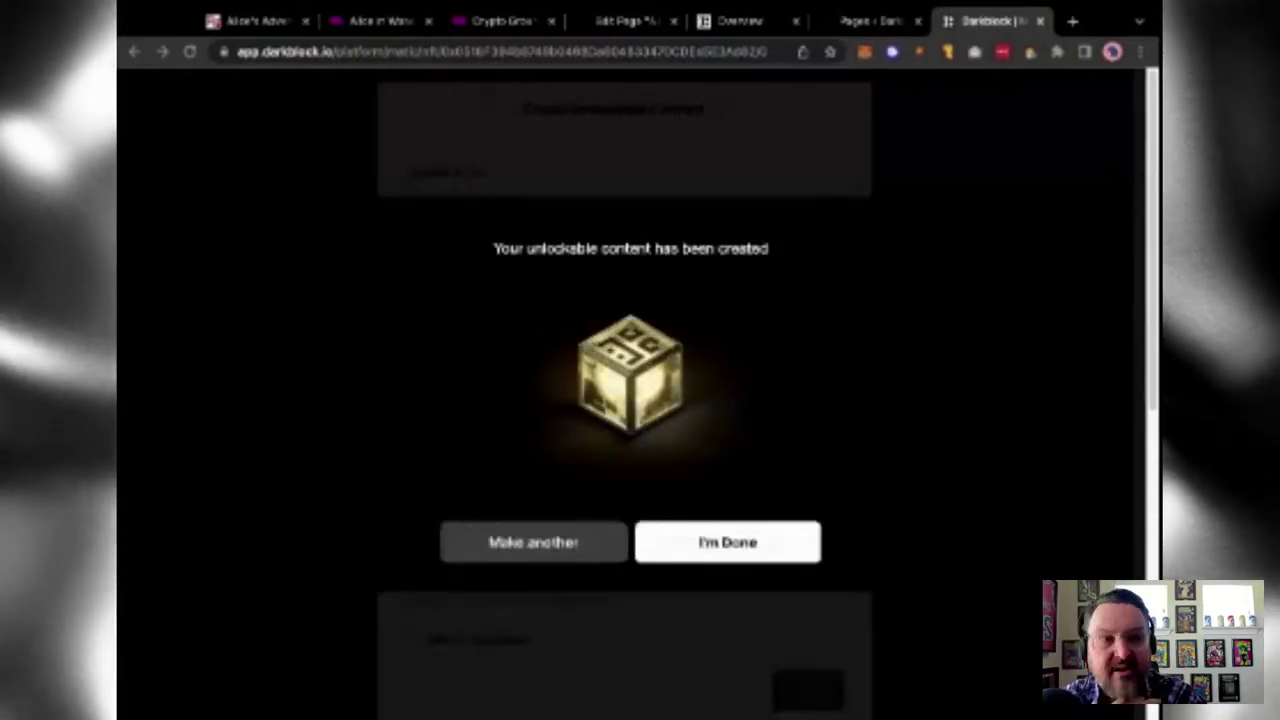
left_click(737, 540)
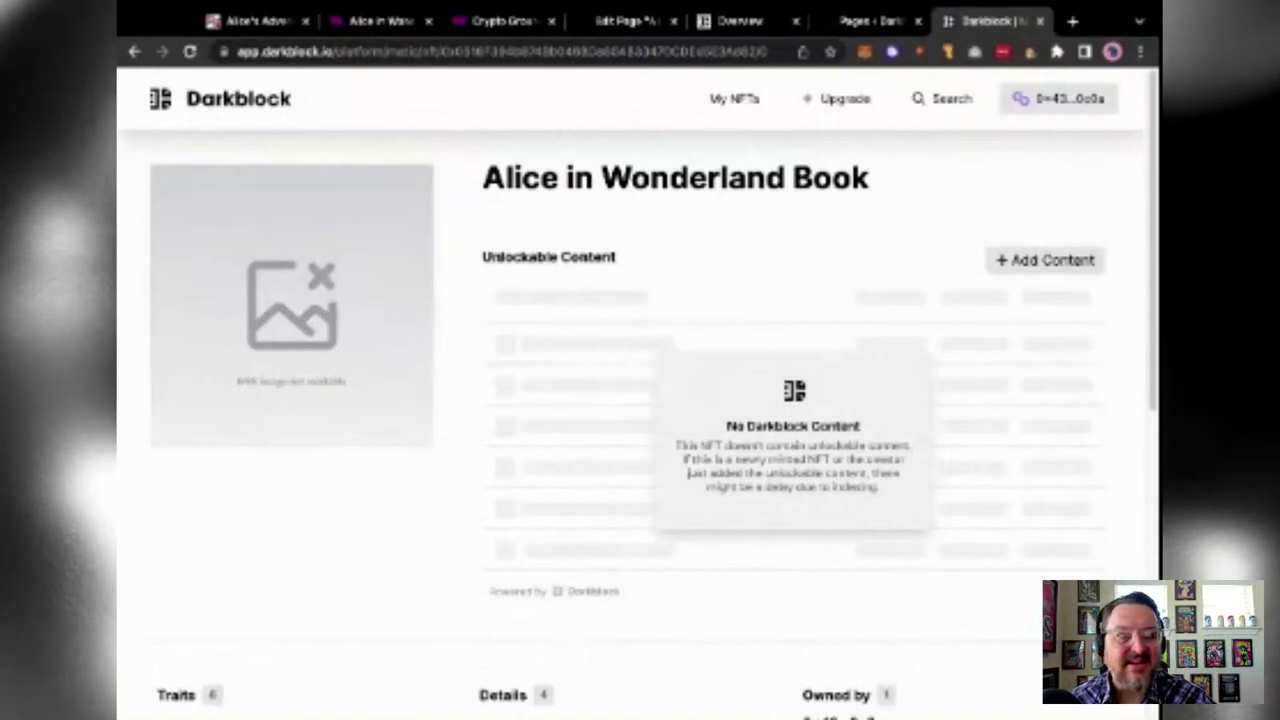
- Add ALICE IN WONDERLAND.pdf as unlockable content named "Alice In Wonderland PDF" with the description "This is the PDF version."
left_click(1043, 262)
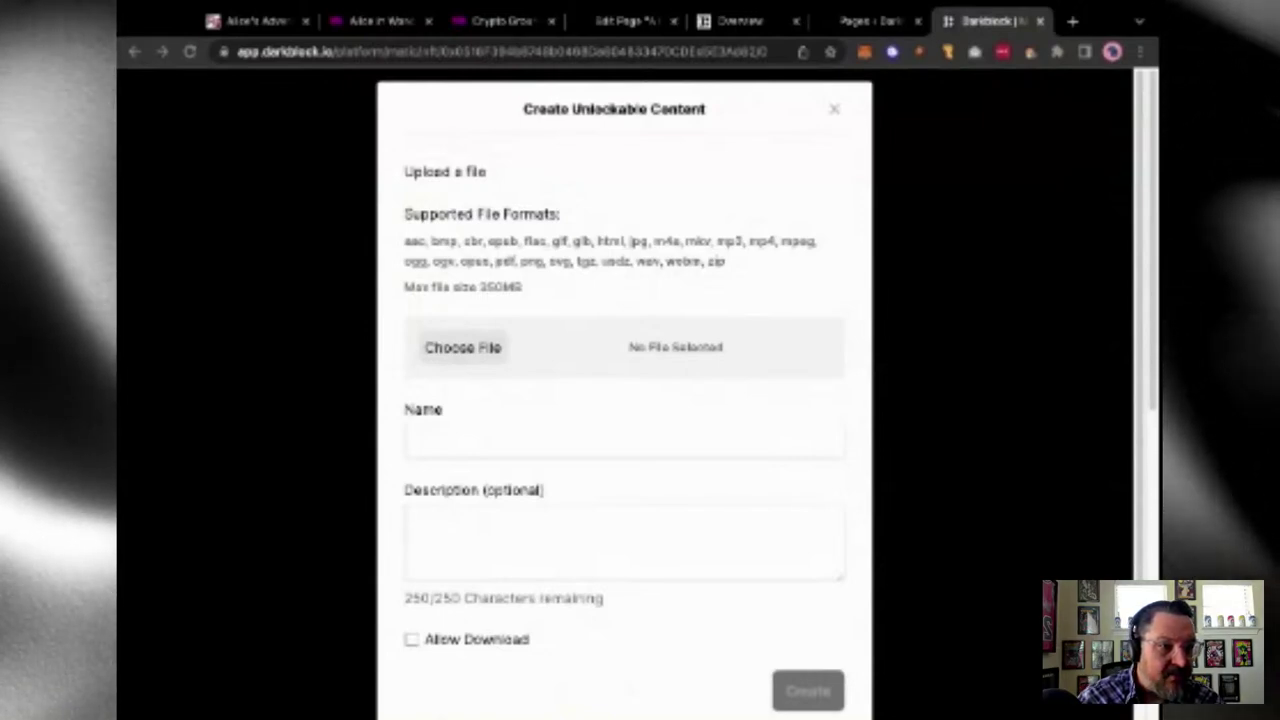
left_click(468, 441)
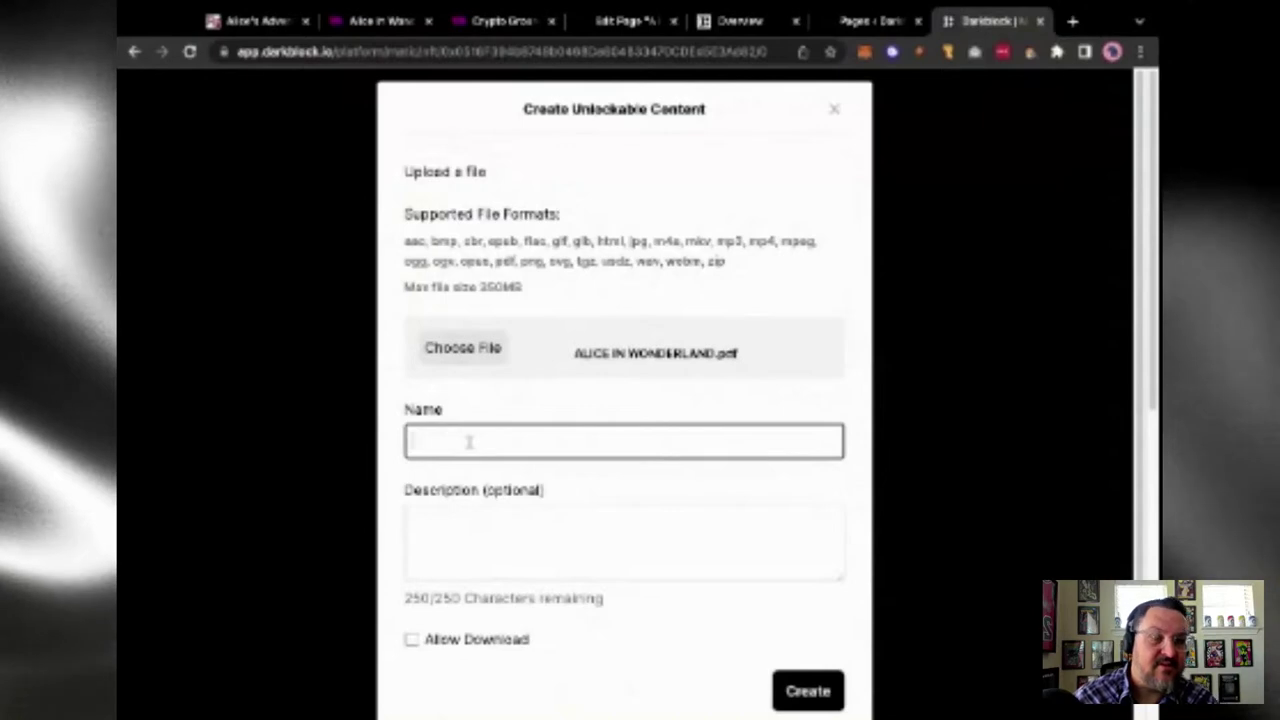
type("Alice In Wonderland PDF")
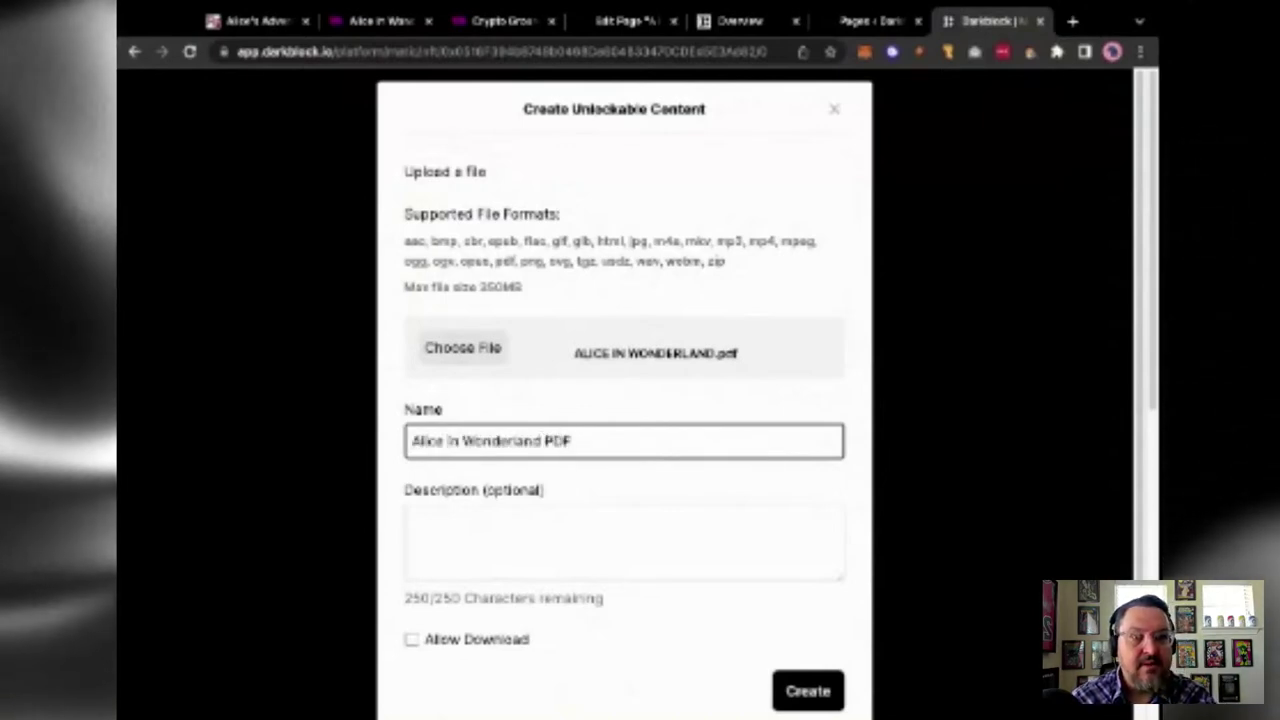
left_click(623, 541)
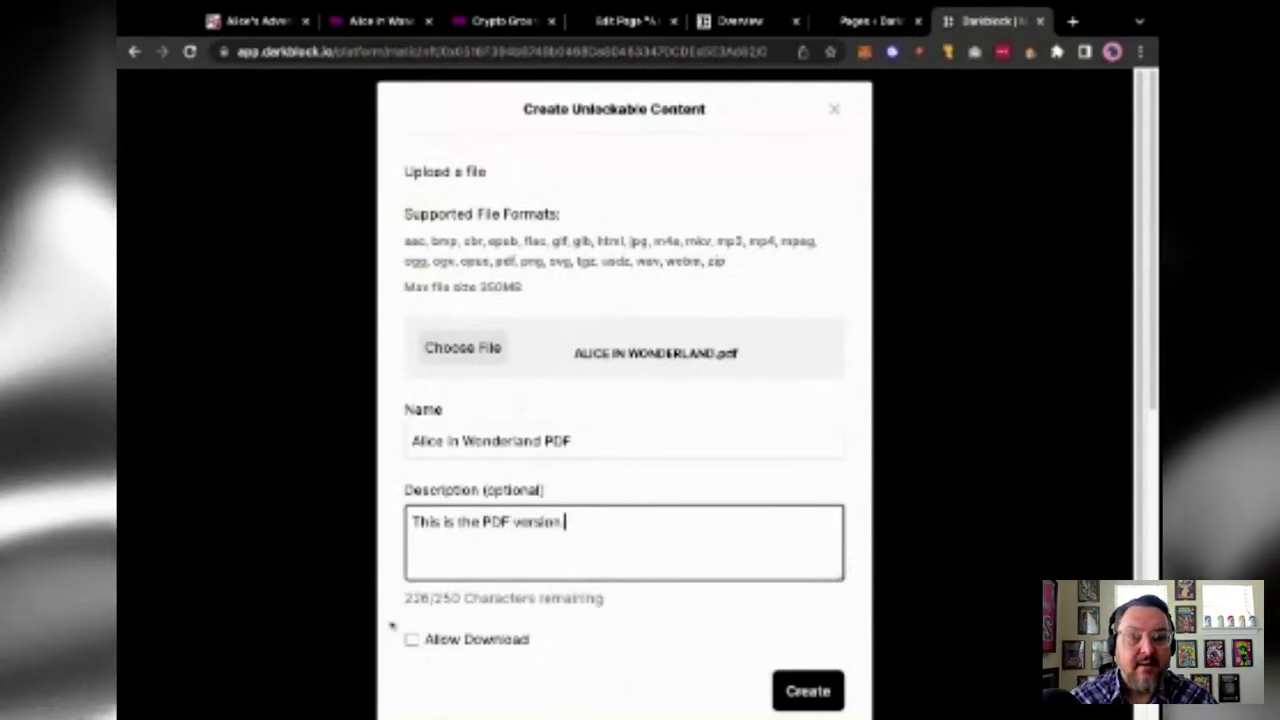
left_click(815, 692)
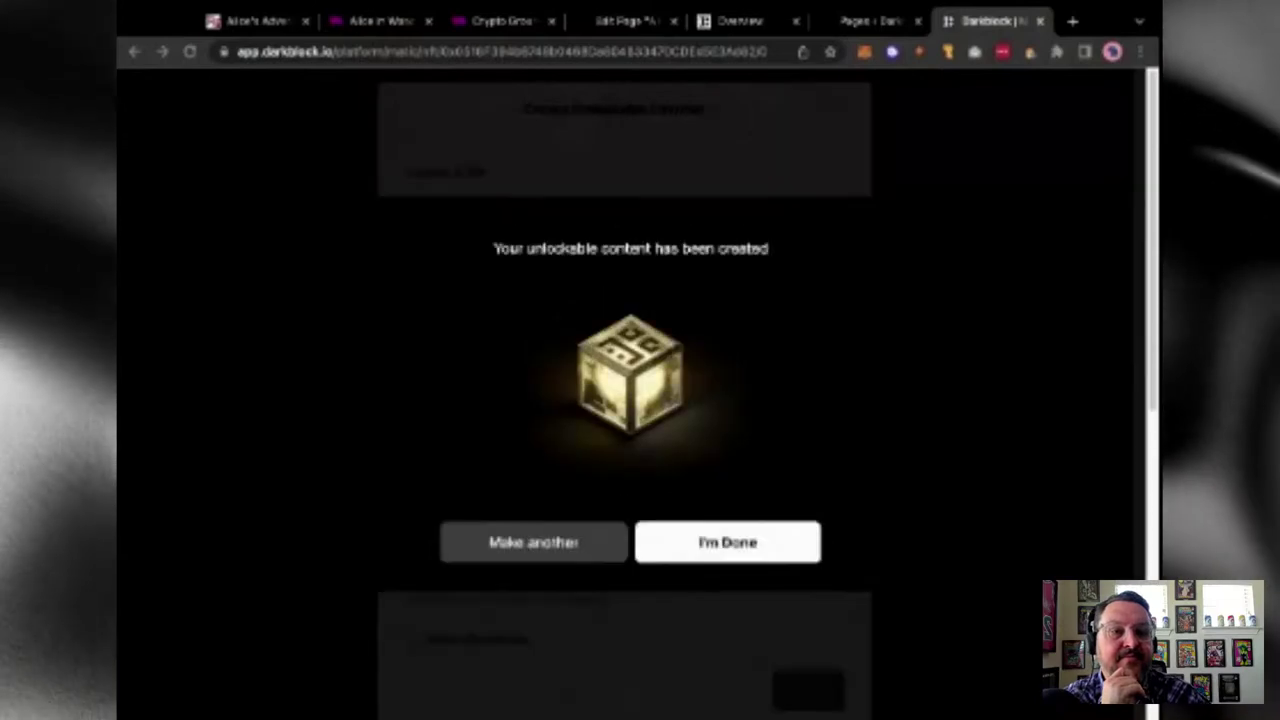
left_click(729, 550)
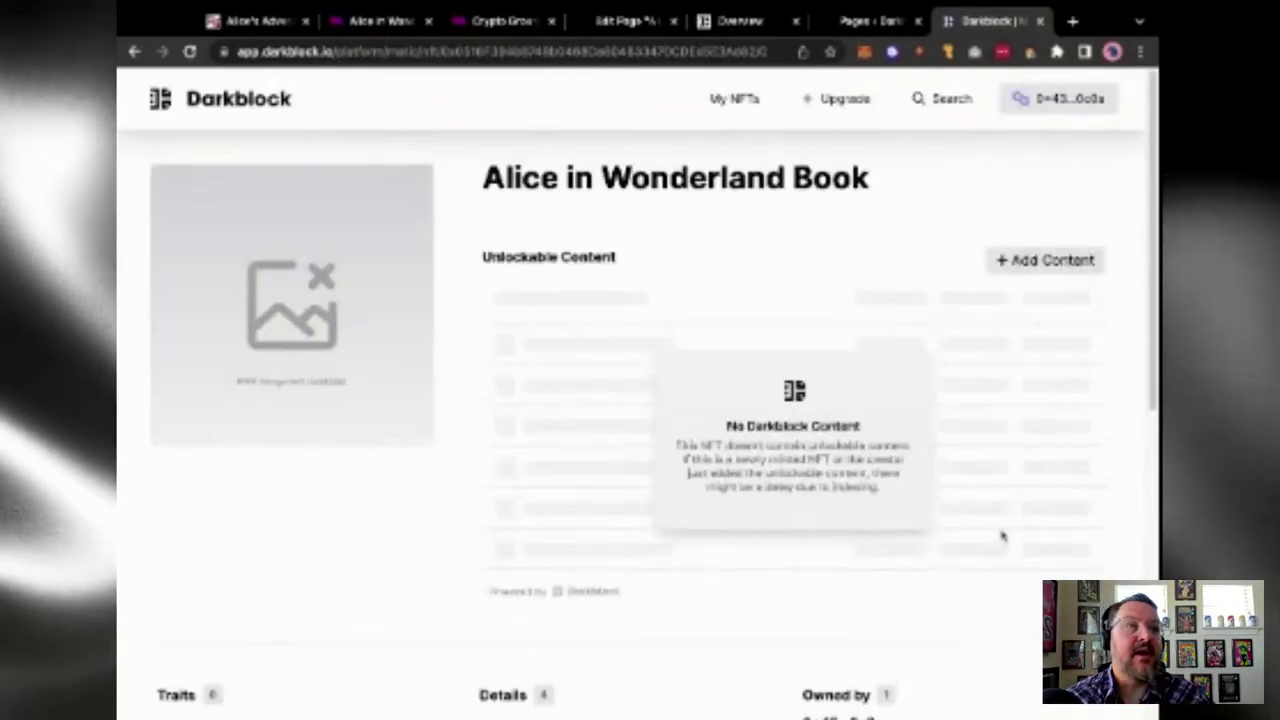
- Add midjourney.gif as unlockable content named "Chesire Cat concept" to the Alice in Wonderland Book NFT, leaving the description empty
left_click(1047, 263)
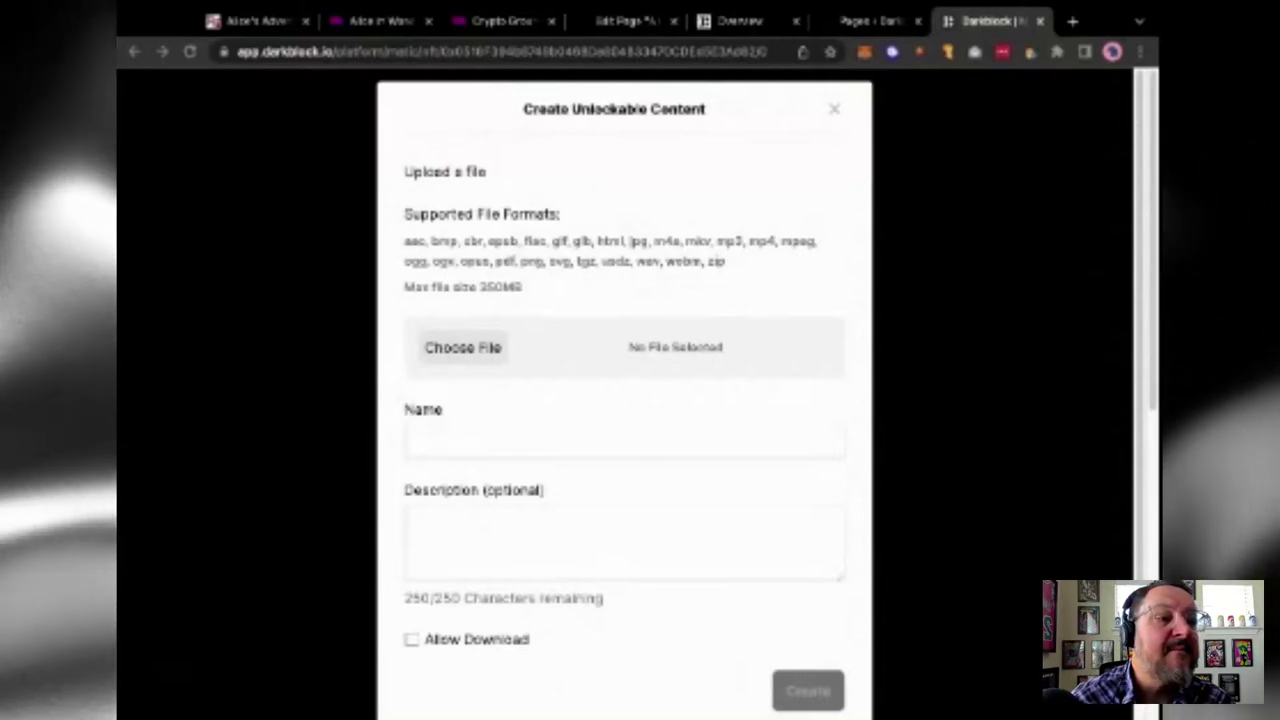
left_click(484, 523)
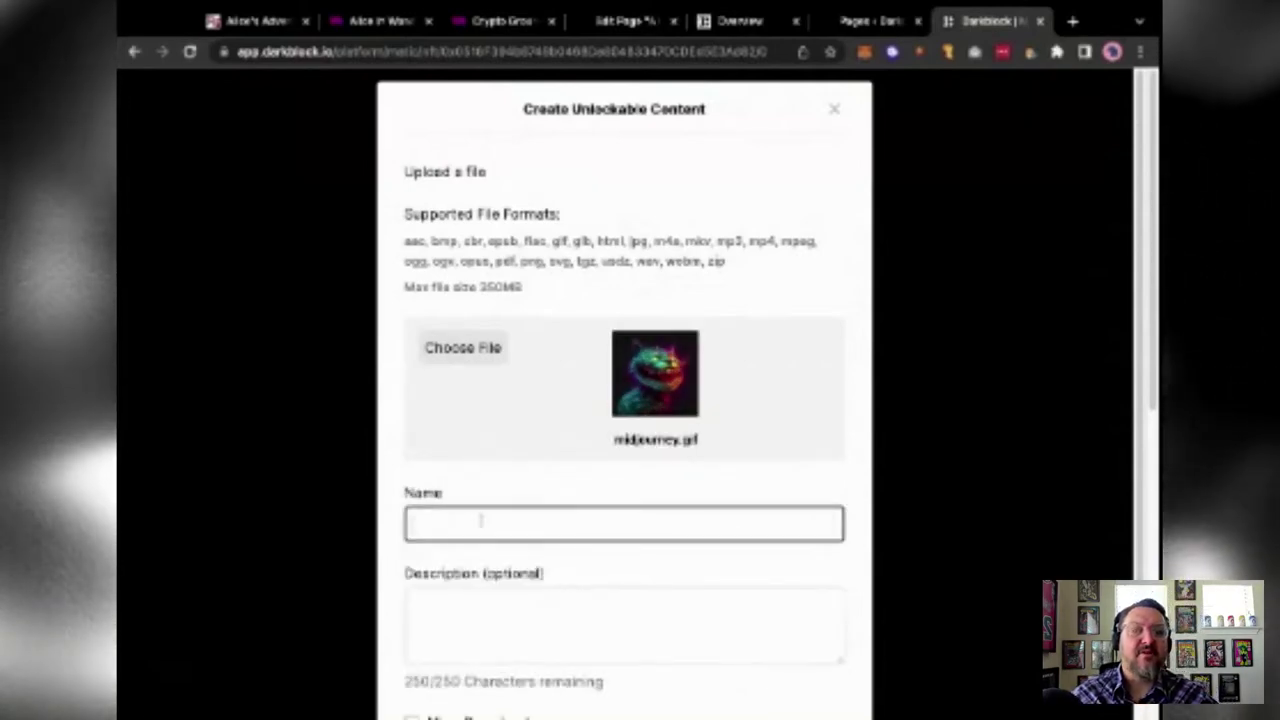
type("Chesire")
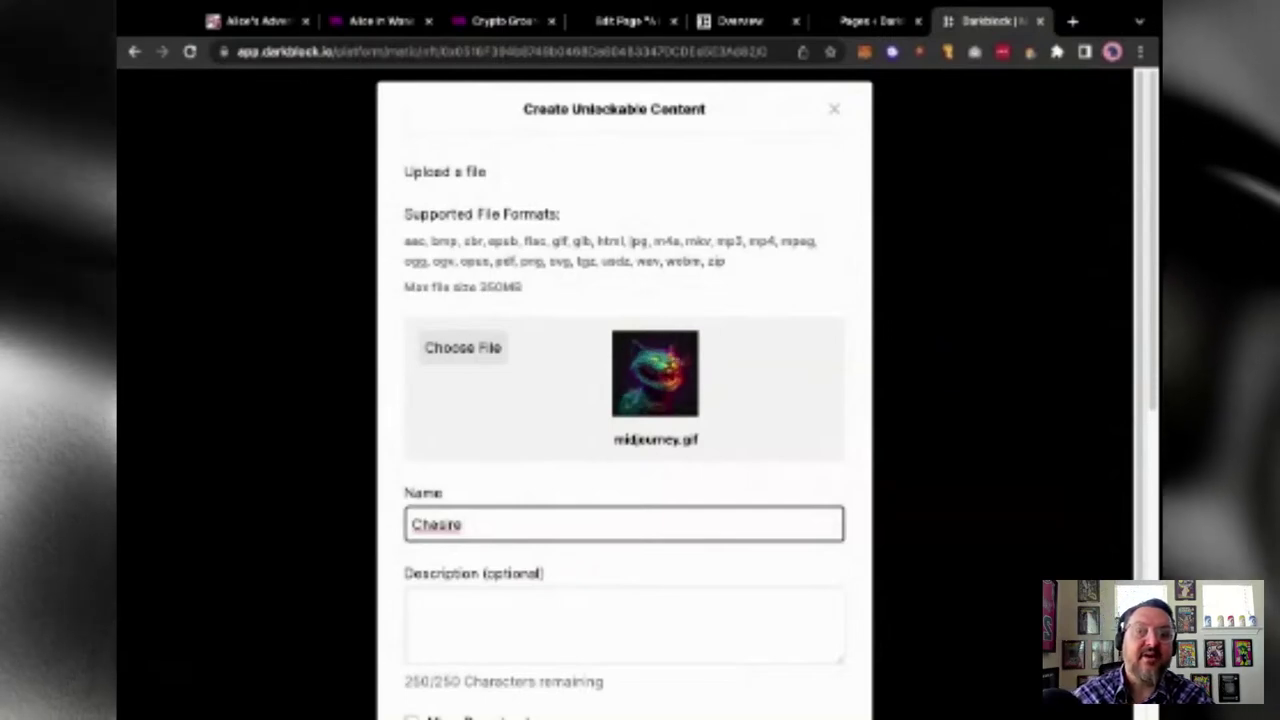
type("Cat")
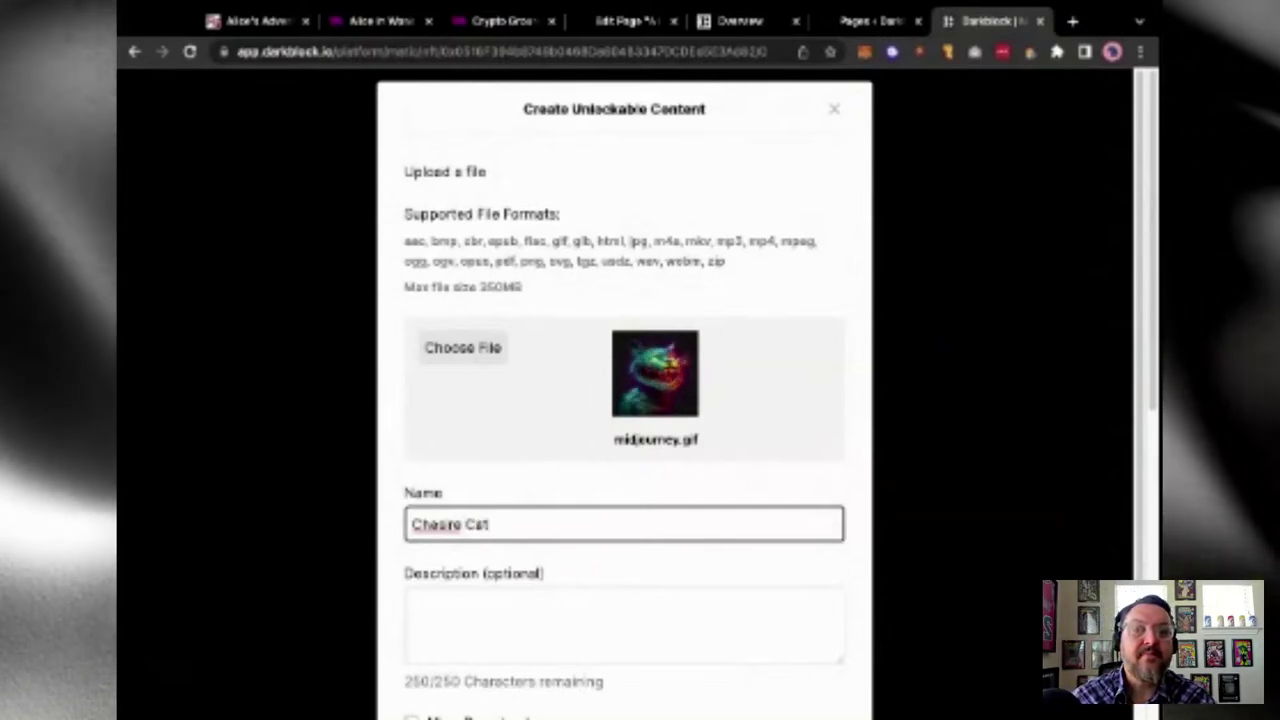
type(" concept")
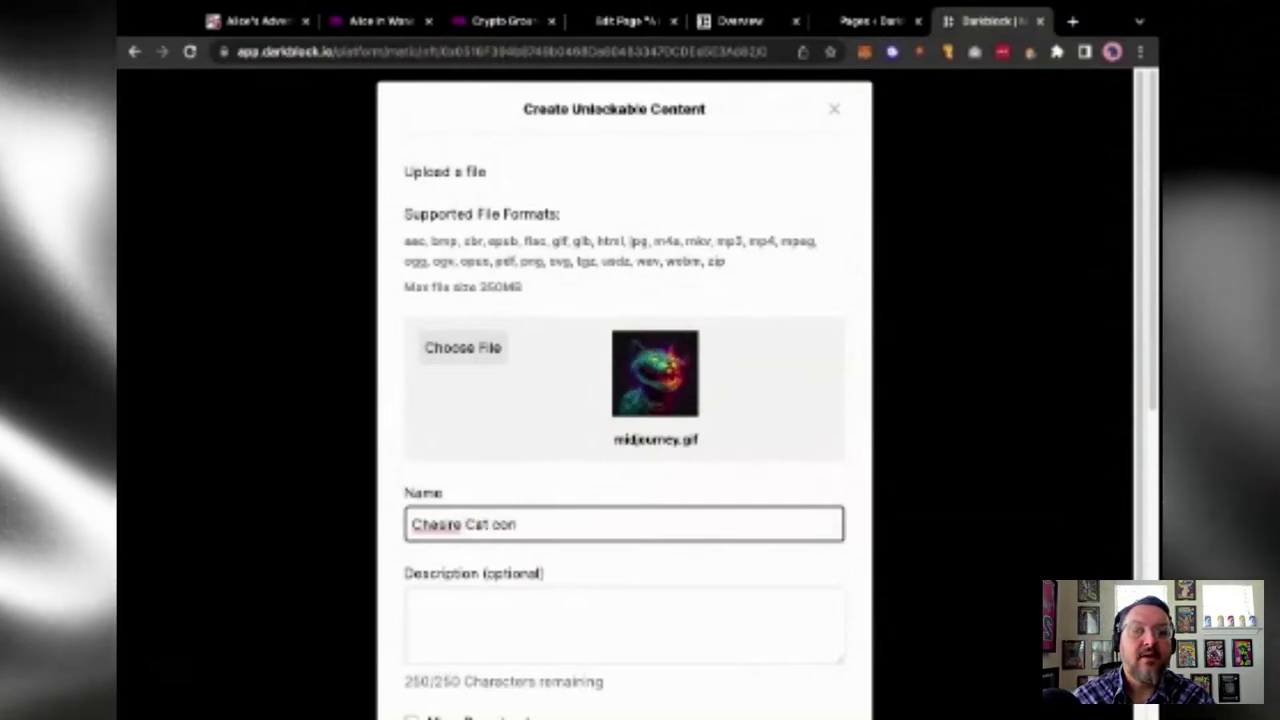
key("Tab")
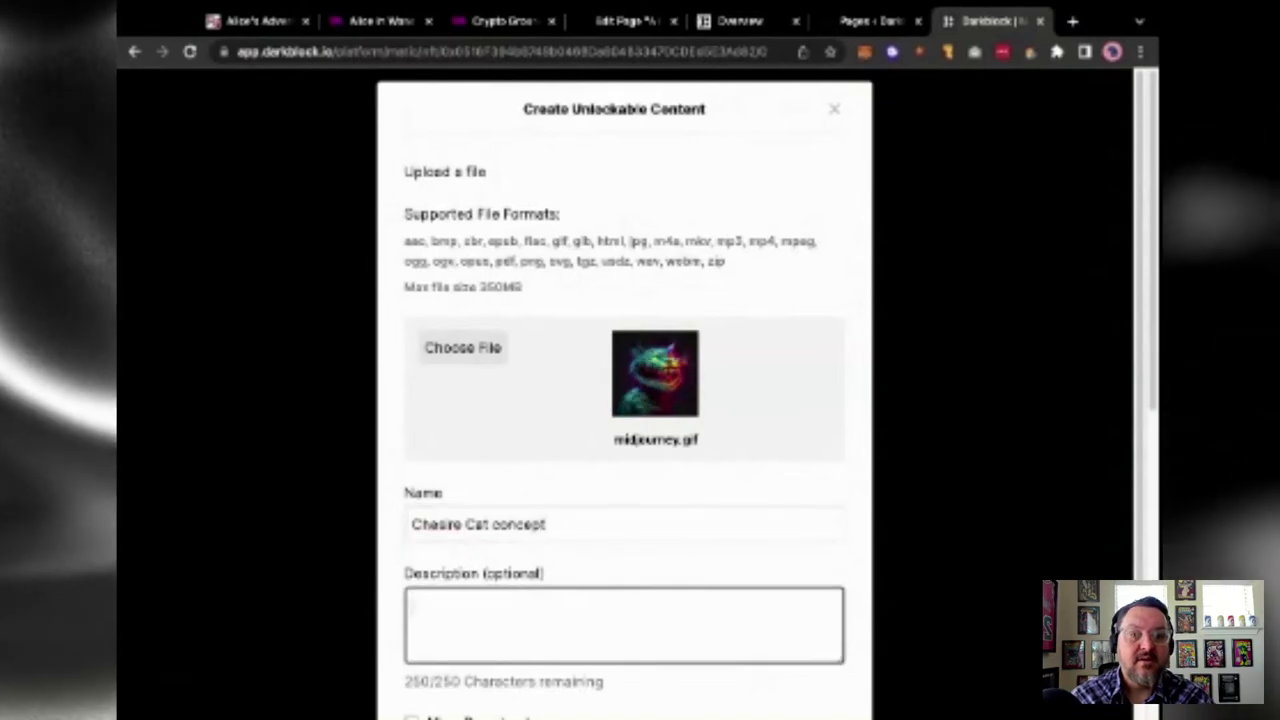
scroll(427, 578, "down", 3)
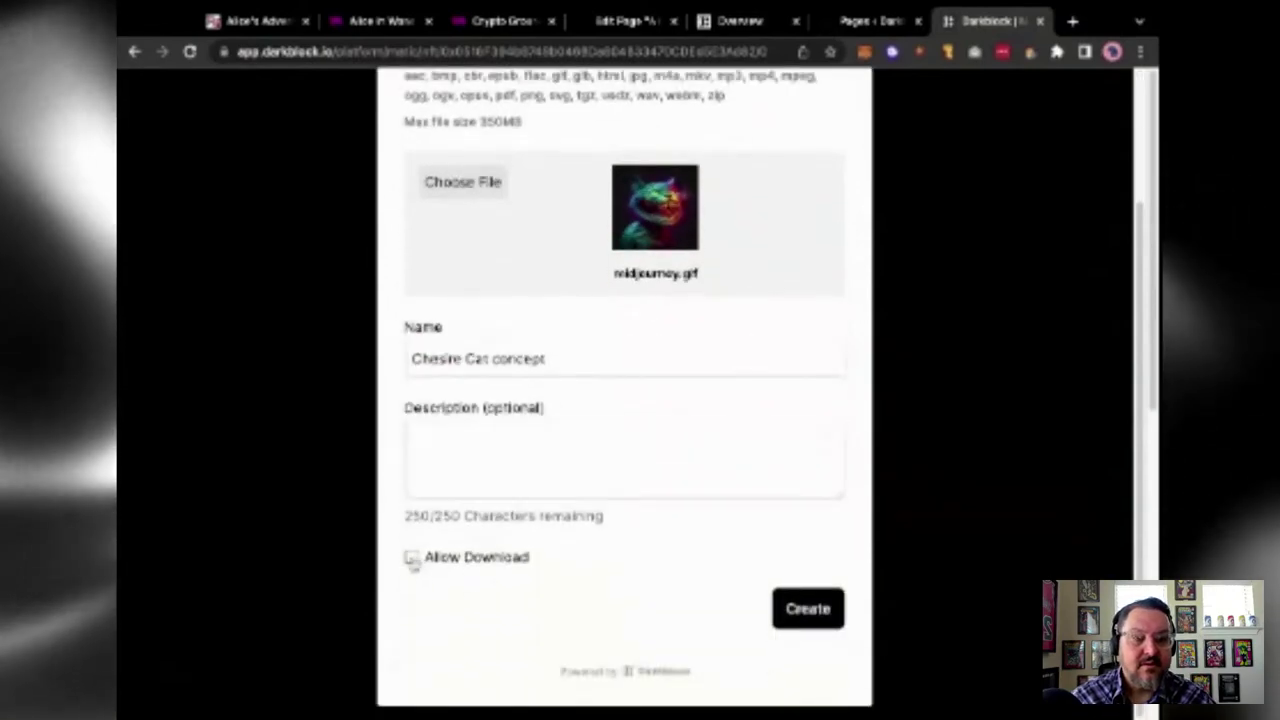
left_click(814, 618)
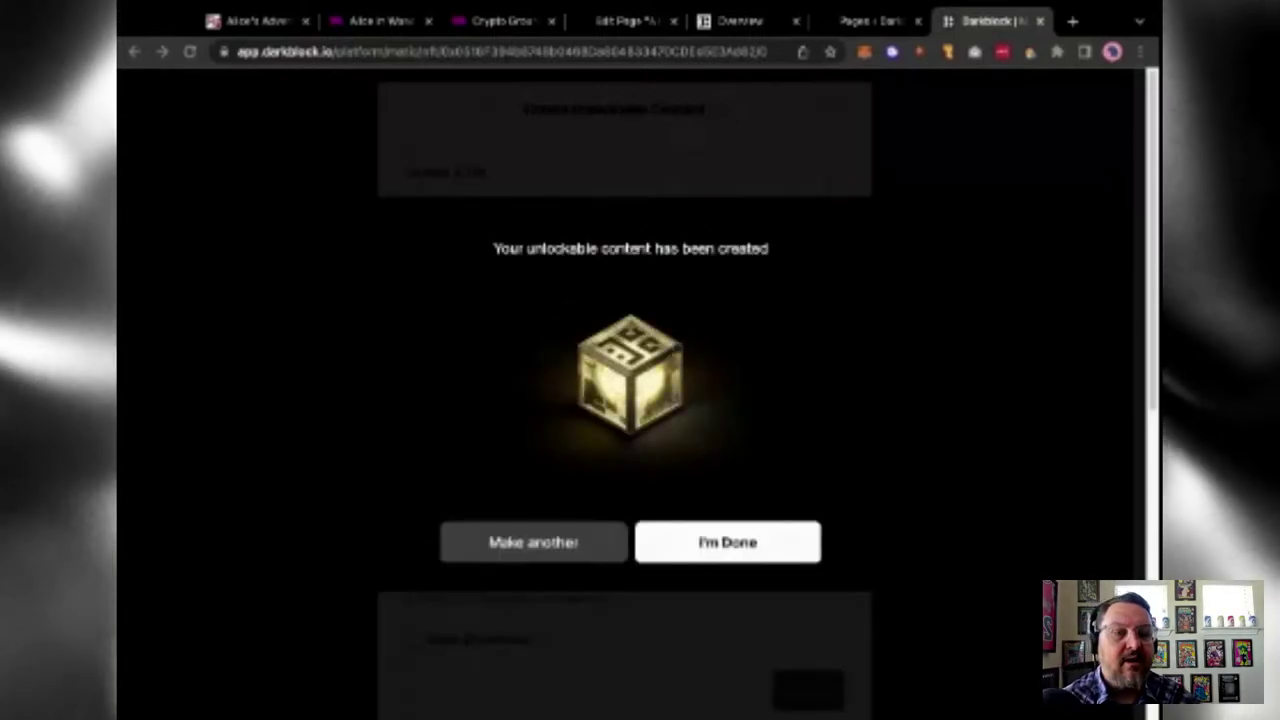
left_click(725, 549)
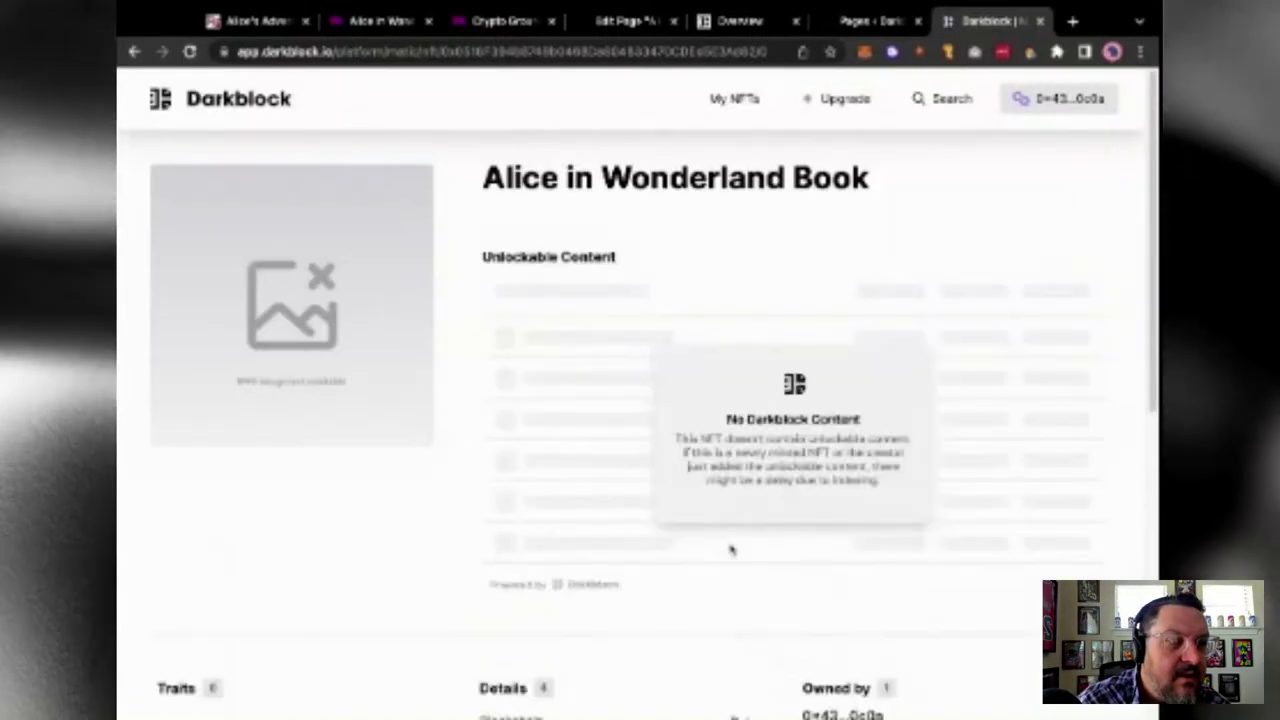
- Add midjourney1.gif as unlockable content named "Alice Concept Art" with download allowed, finishing without making another
left_click(990, 266)
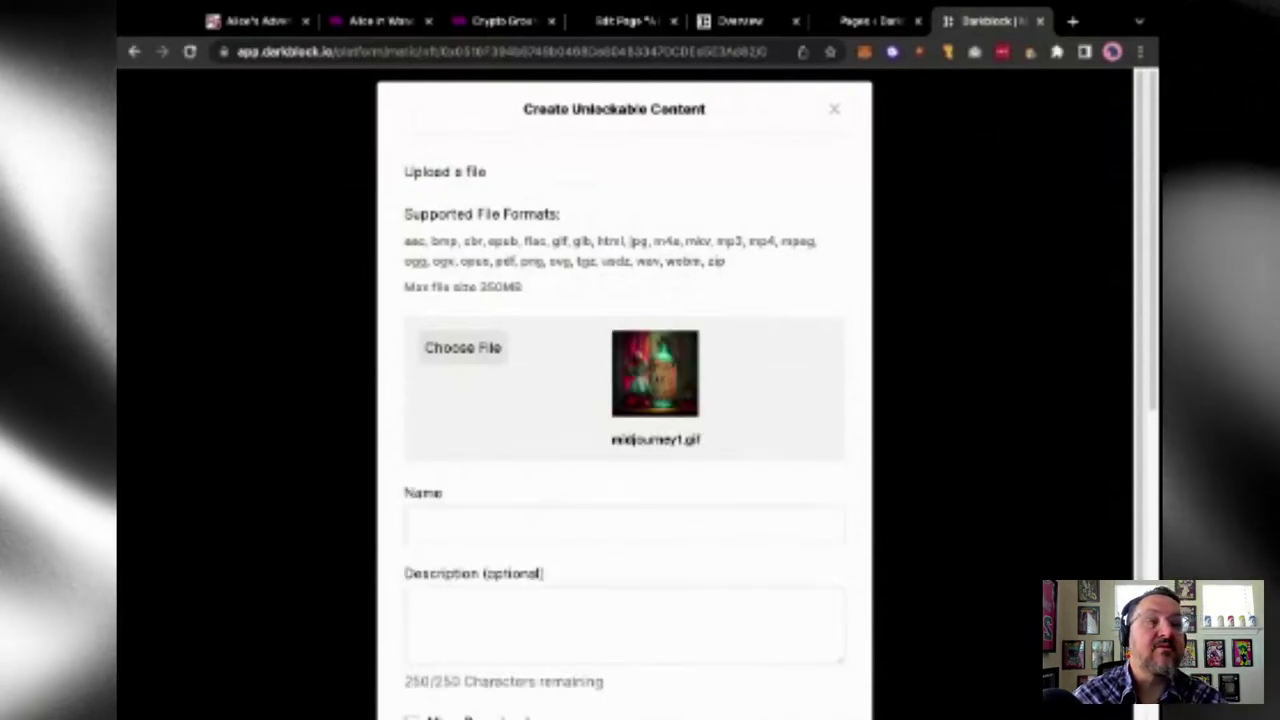
scroll(409, 323, "down", 3)
left_click(447, 382)
type("A")
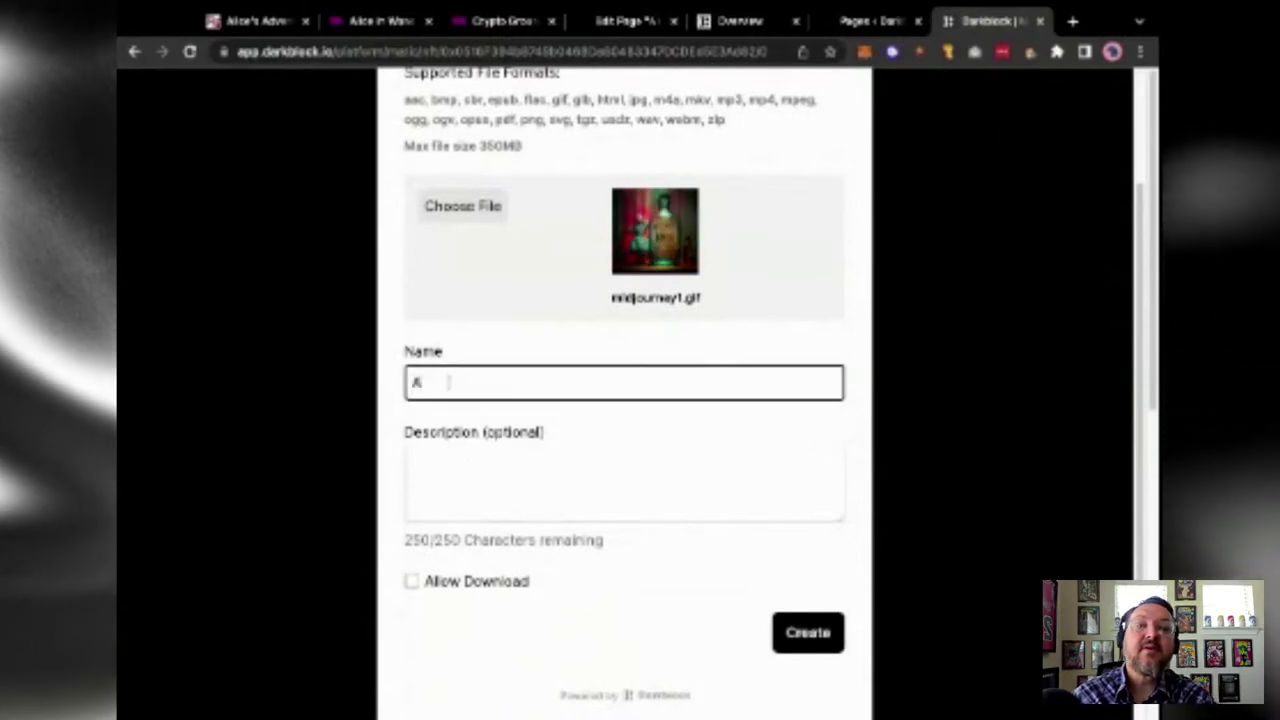
type("lice Concept Art")
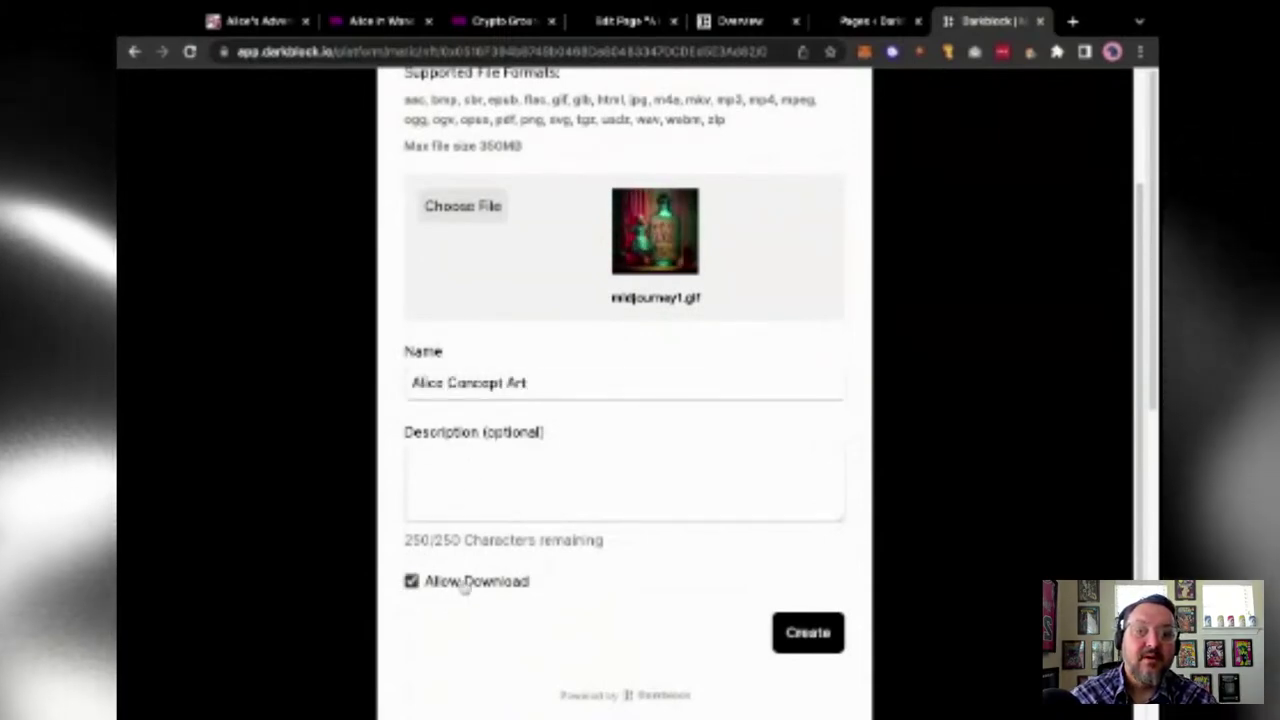
left_click(806, 632)
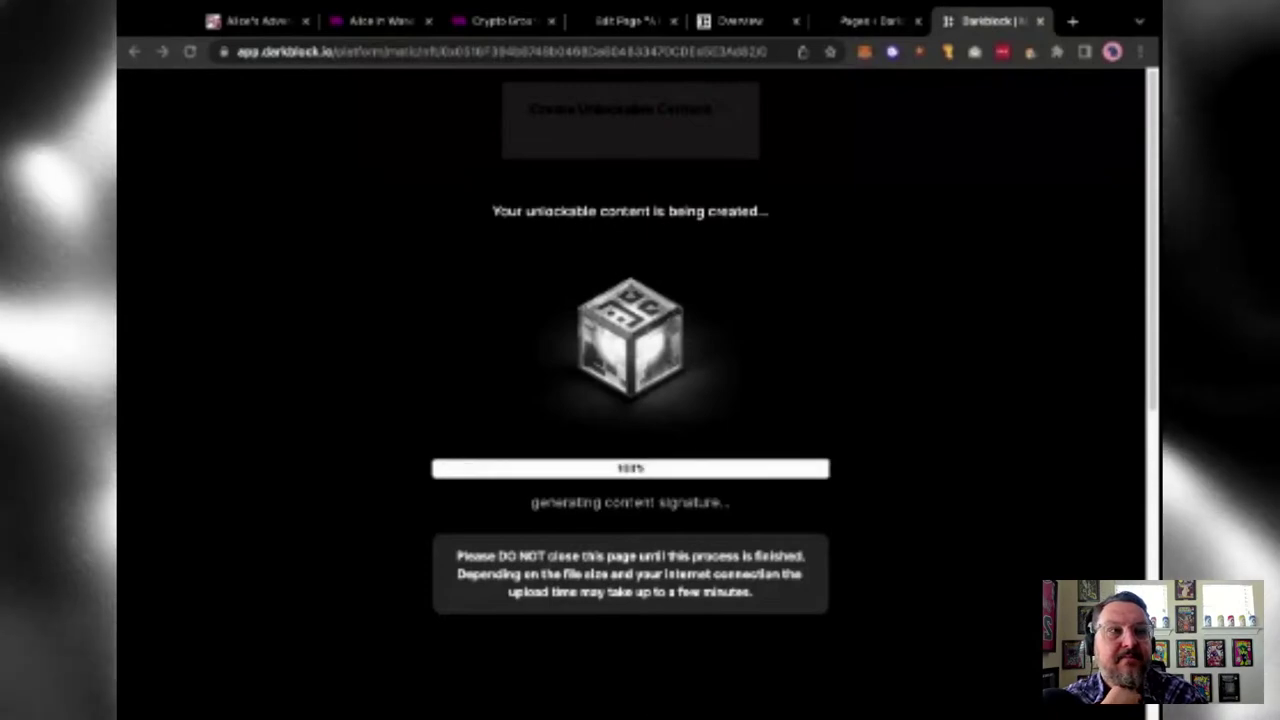
left_click(750, 557)
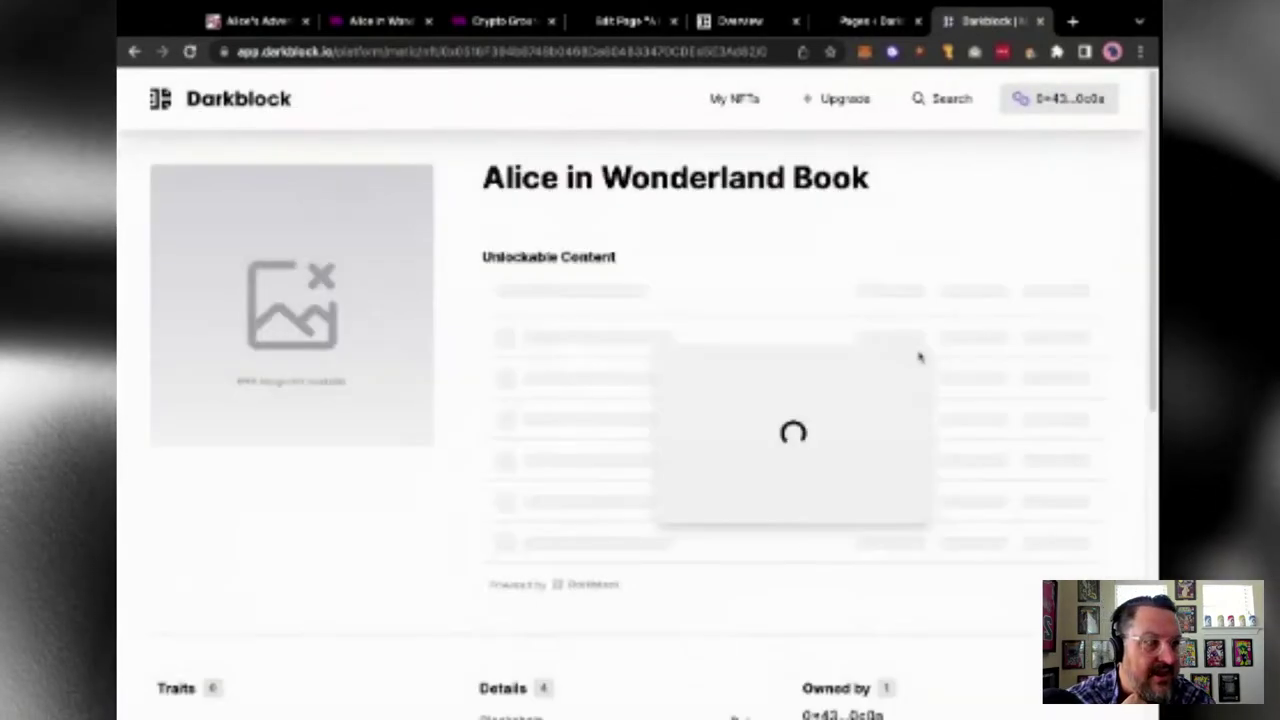
- Add midjourney3.gif as unlockable content named "White Rabbit Concept" to the Alice in Wonderland Book NFT, leaving the description empty
left_click(1050, 258)
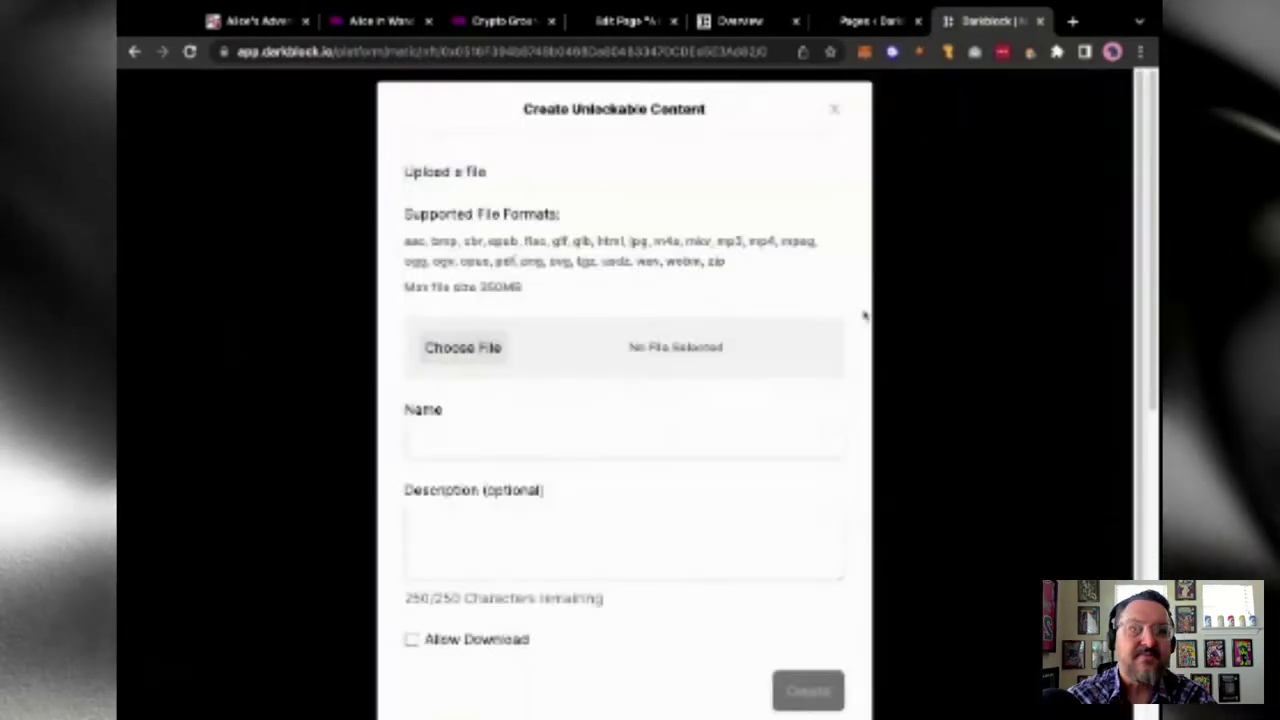
left_click(517, 441)
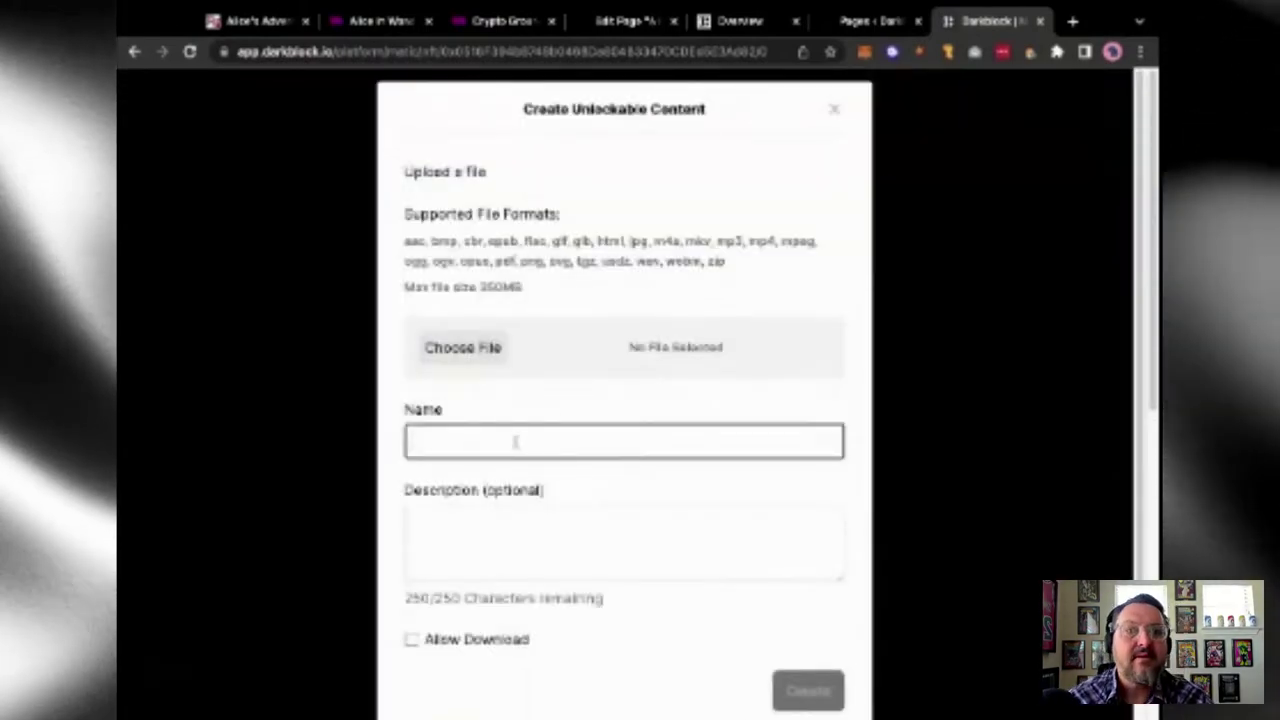
left_click(446, 363)
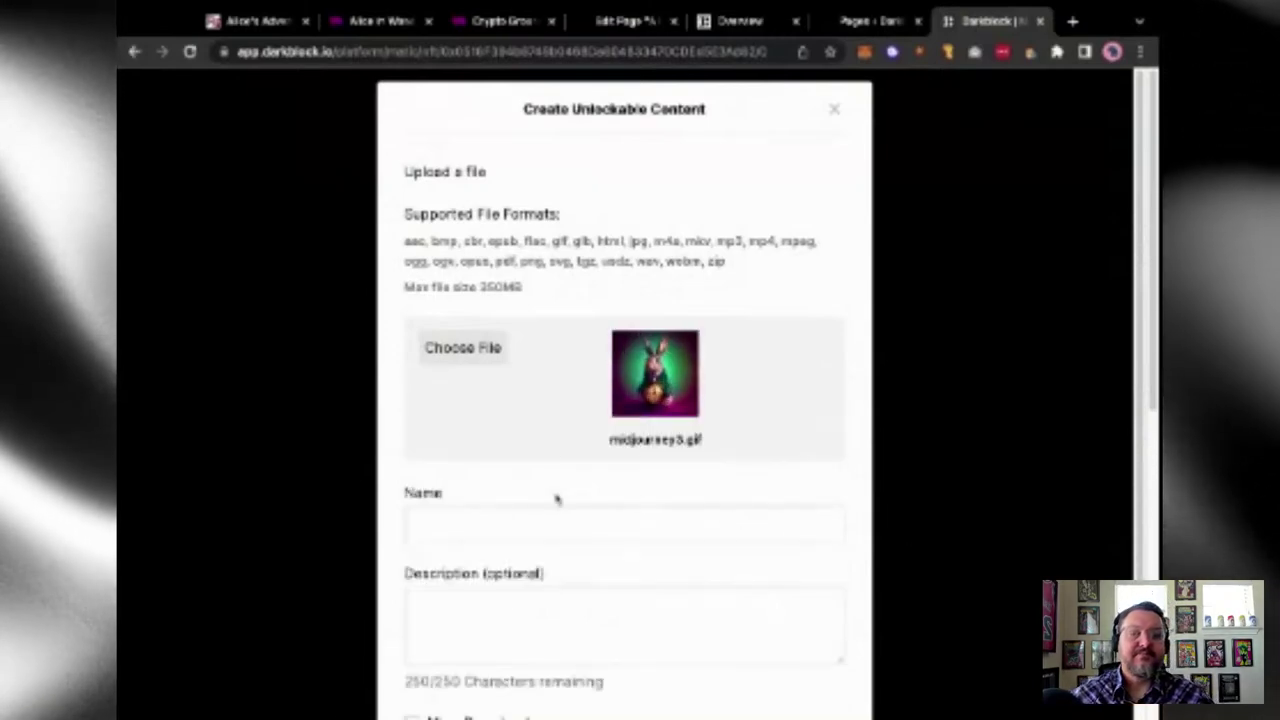
left_click(494, 515)
type("Whi")
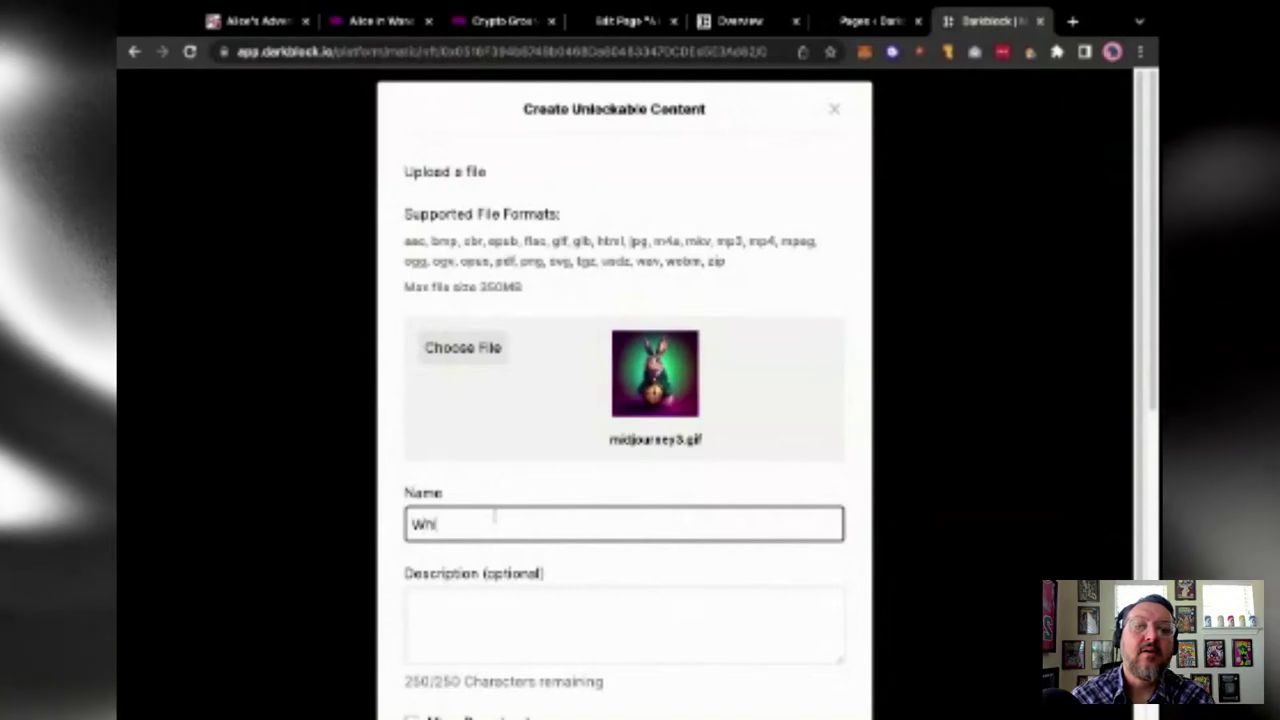
type("te Rabbit Concept")
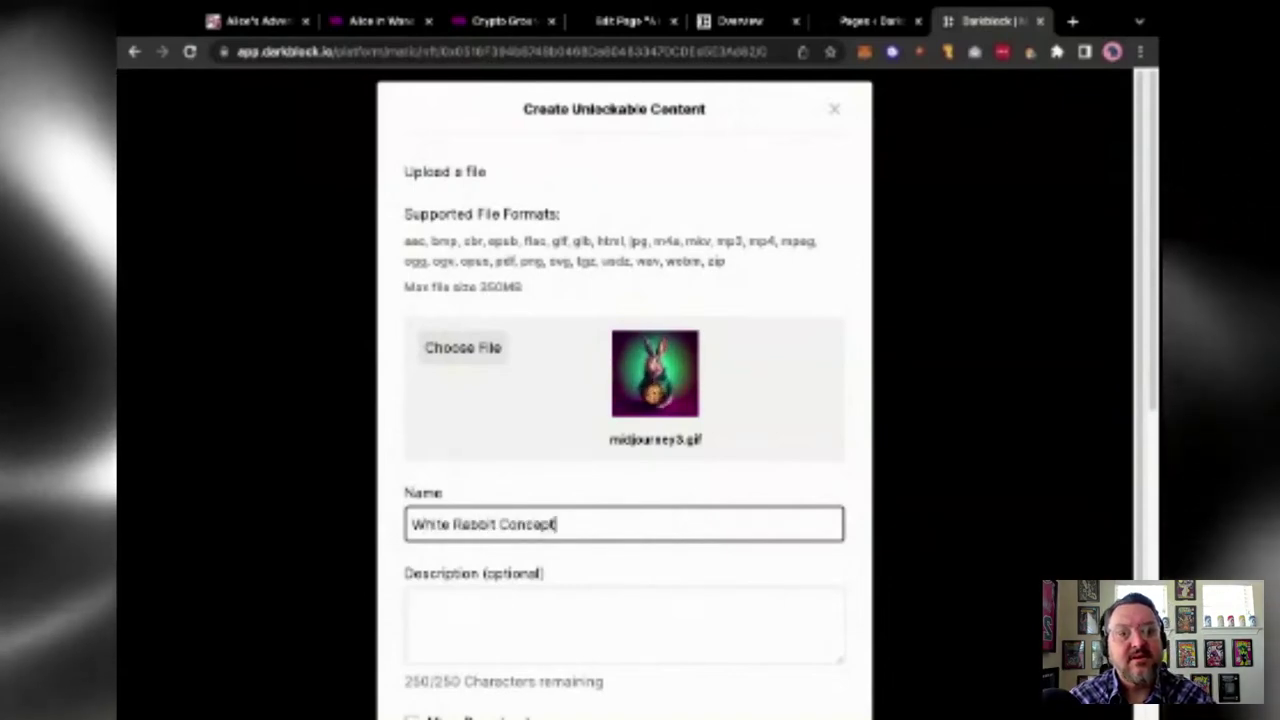
scroll(425, 487, "down", 3)
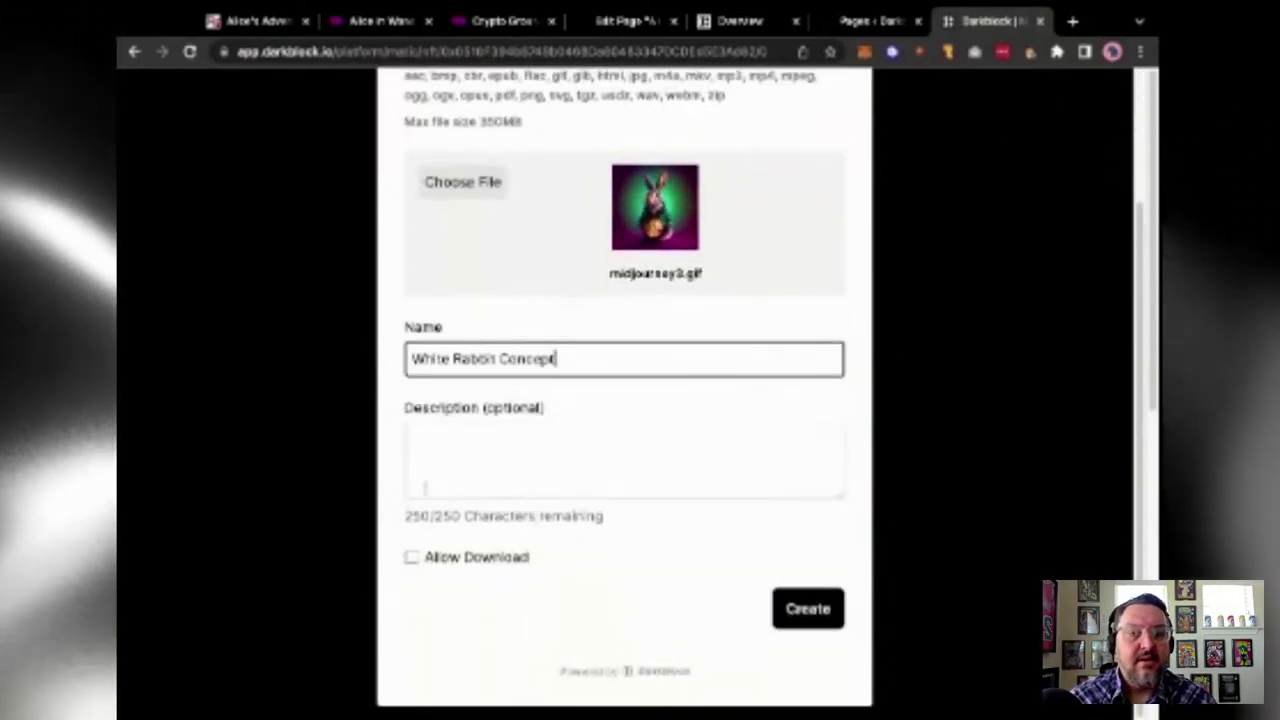
left_click(809, 613)
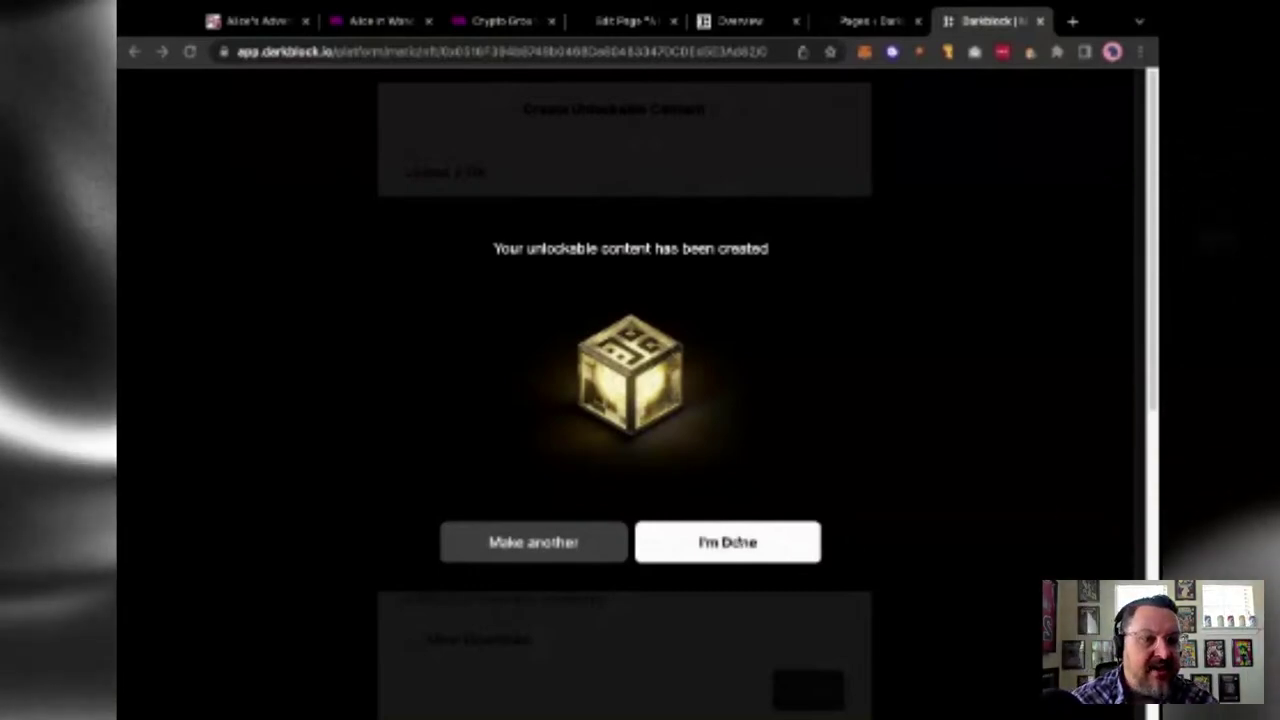
left_click(751, 552)
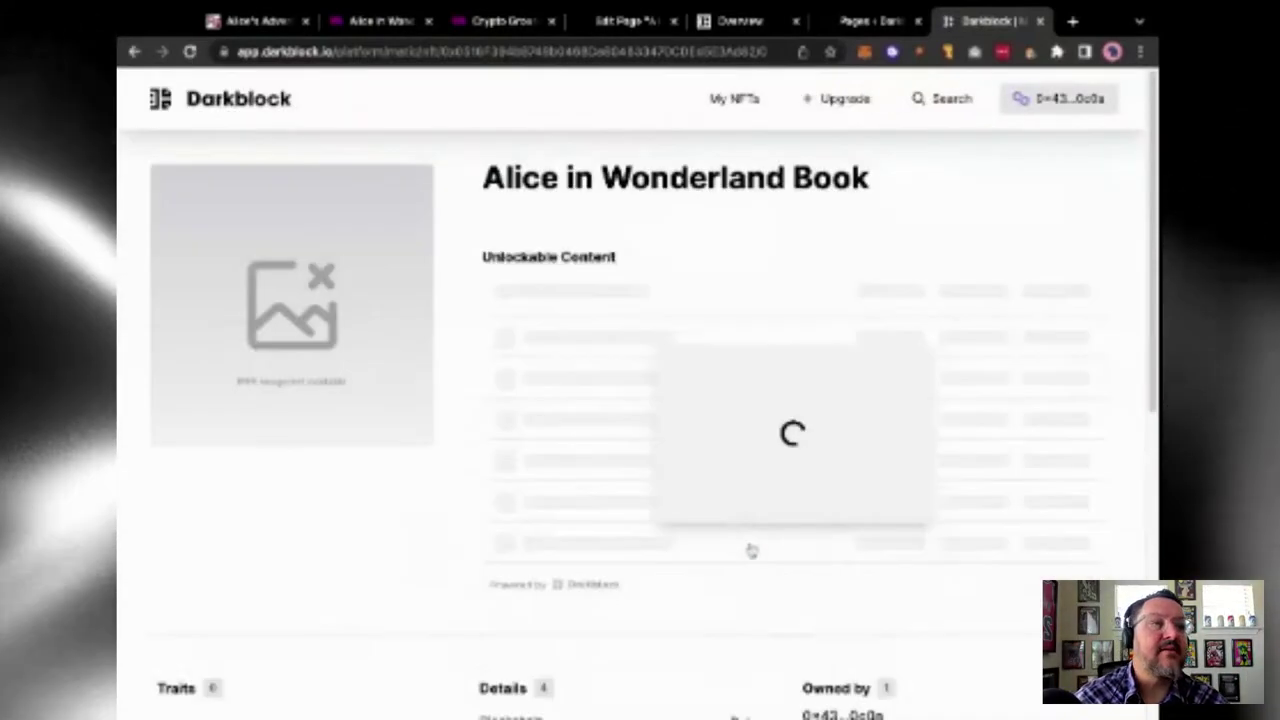
- Add alicevideo.mov as unlockable content named "Alice Promo Video" with download allowed, finishing without making another
left_click(1070, 271)
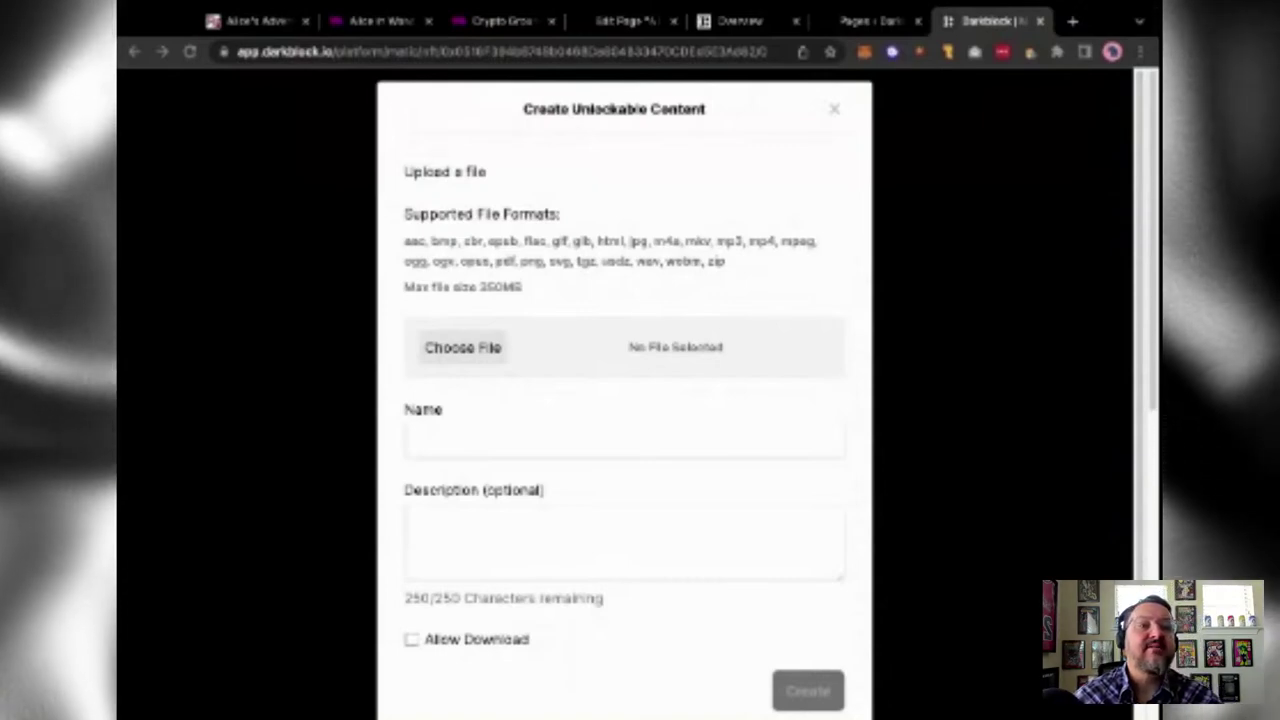
double_click(466, 437)
left_click(466, 437)
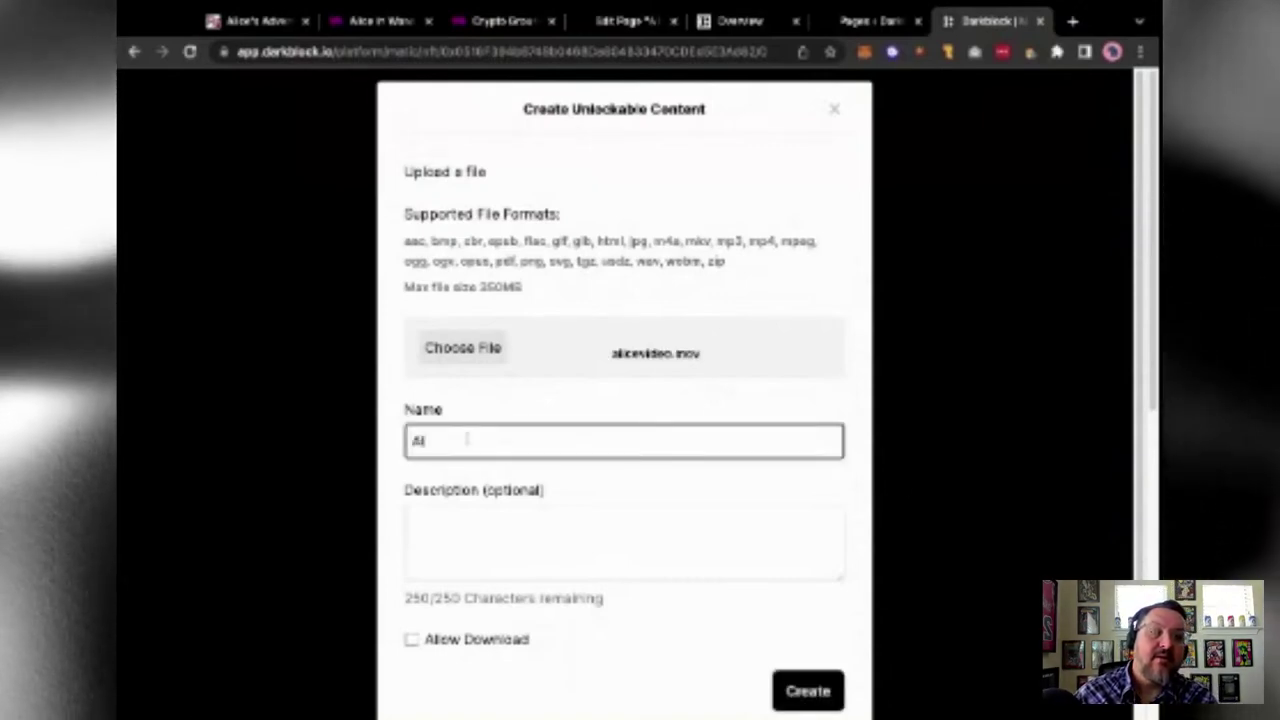
type("Alice Porn")
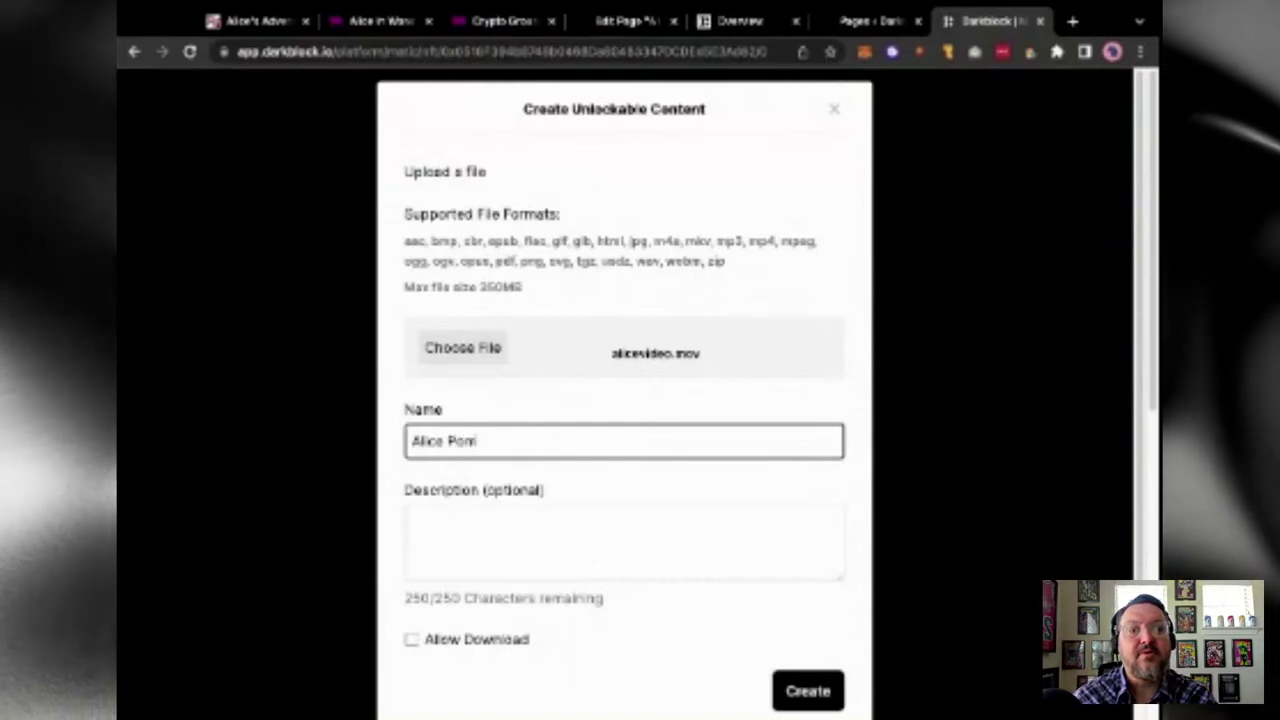
type("mo Video")
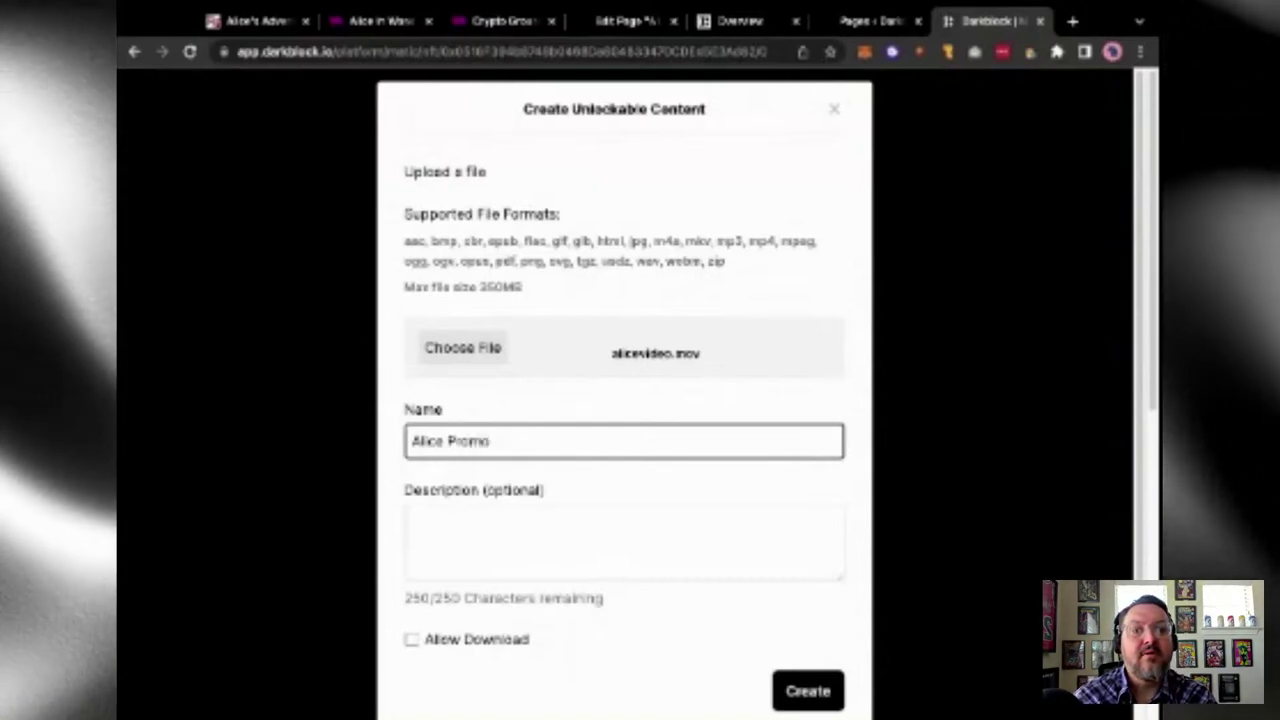
left_click(480, 640)
scroll(674, 600, "down", 1)
left_click(810, 610)
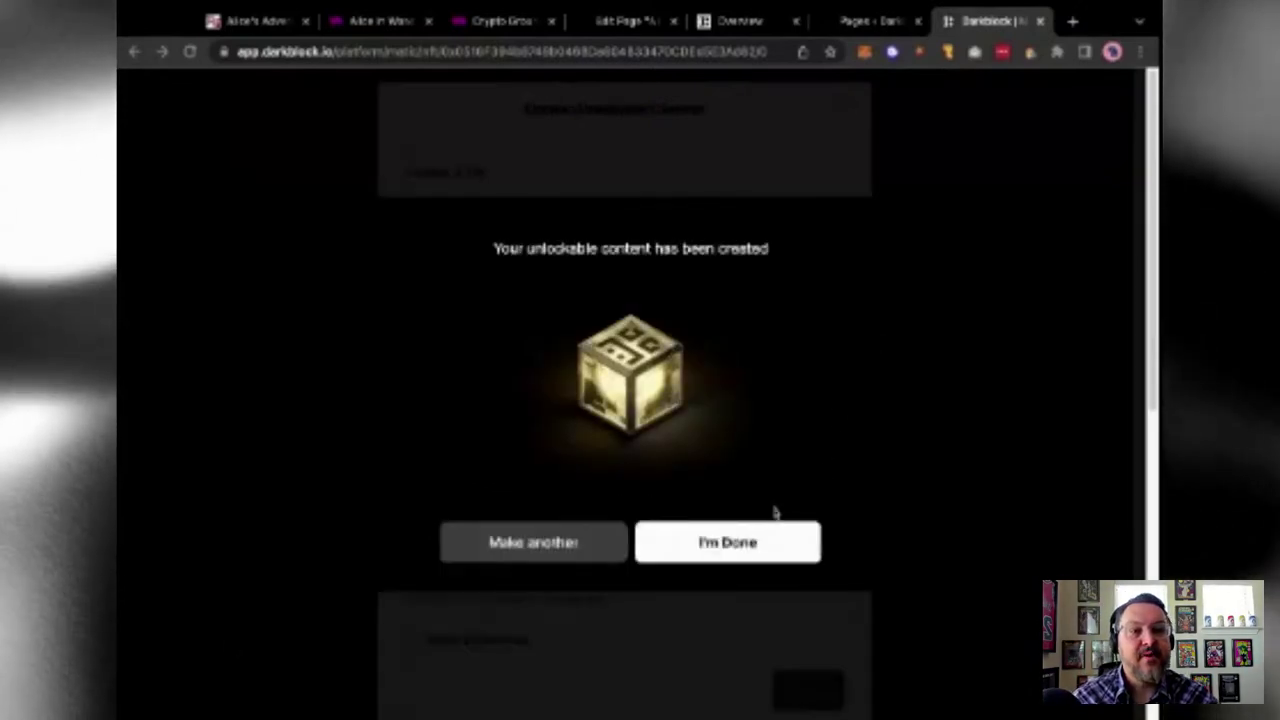
left_click(734, 543)
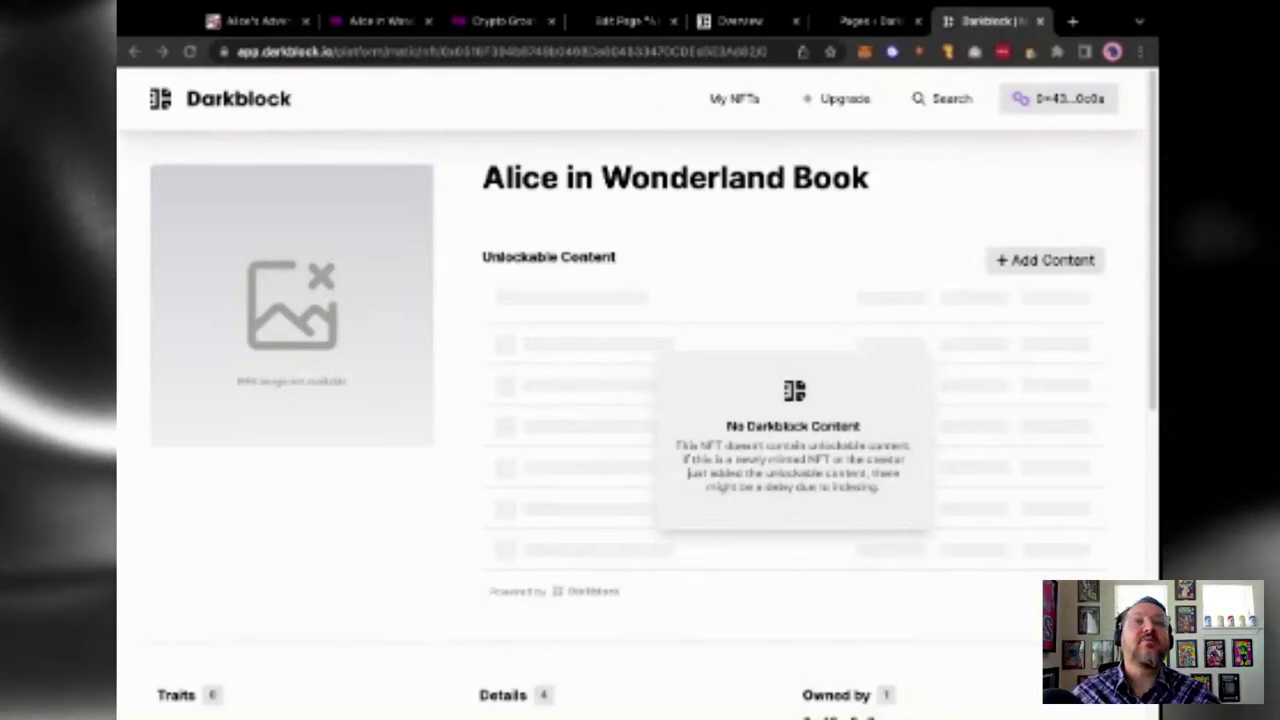
- Switch to thirdweb and copy the iframe embed code for token ID 0 of the Alice in Wonderland Book contract
key("ctrl+4")
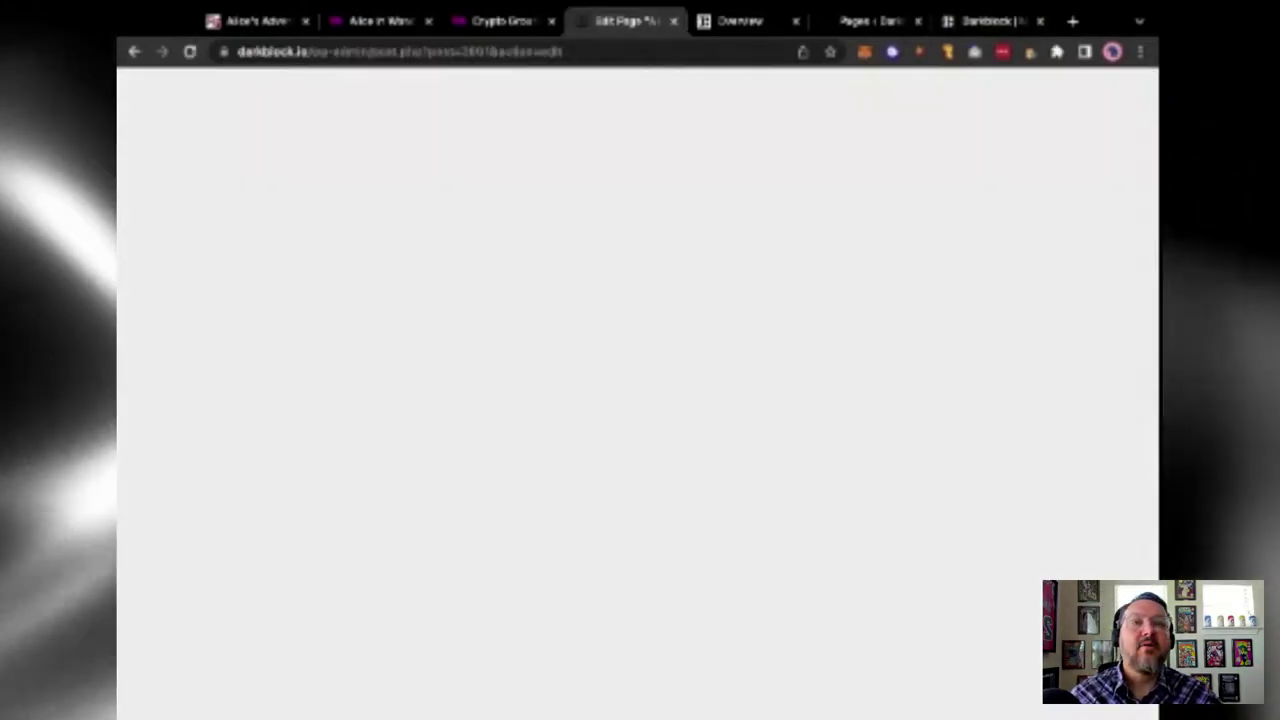
left_click(381, 21)
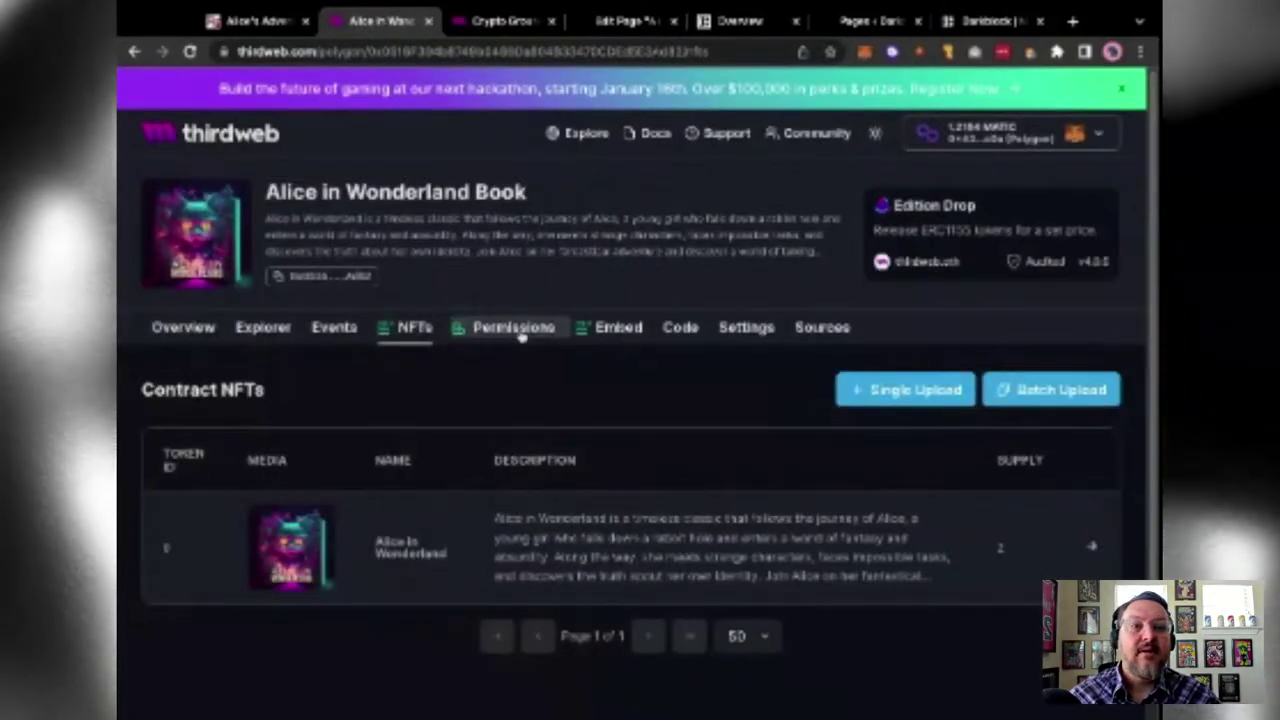
left_click(612, 330)
scroll(614, 333, "down", 2)
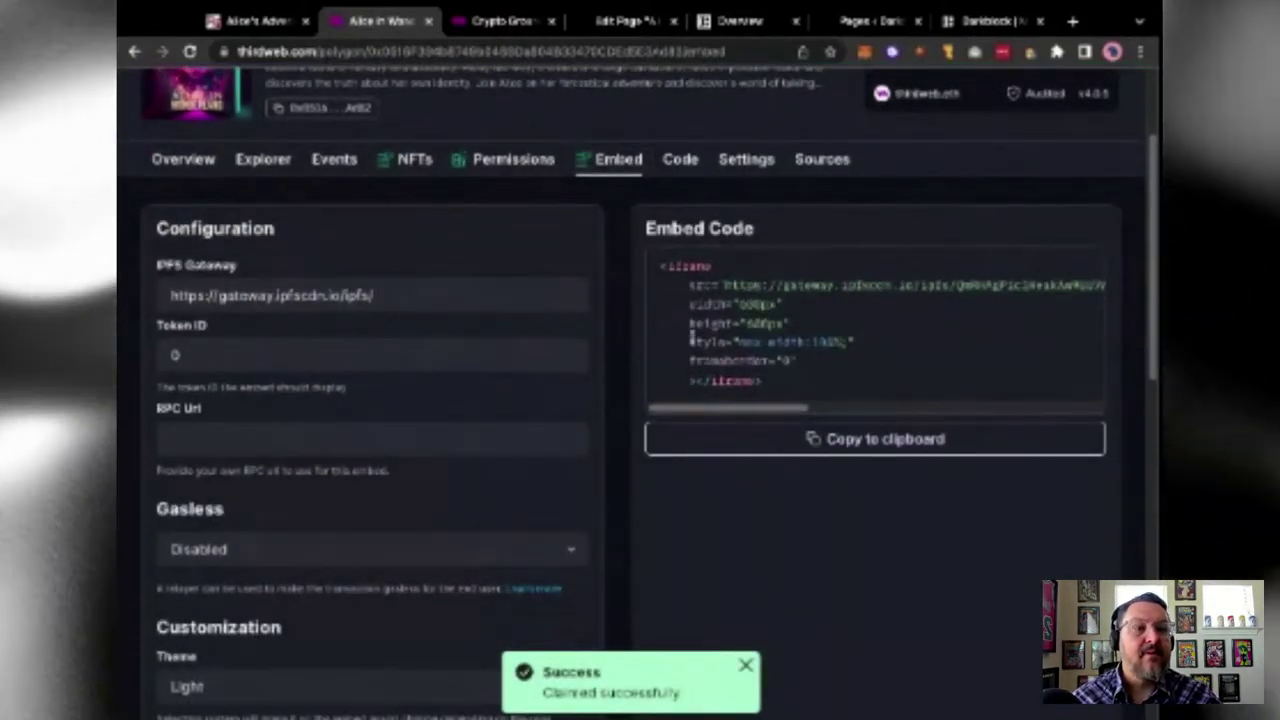
scroll(857, 343, "up", 2)
scroll(629, 434, "down", 10)
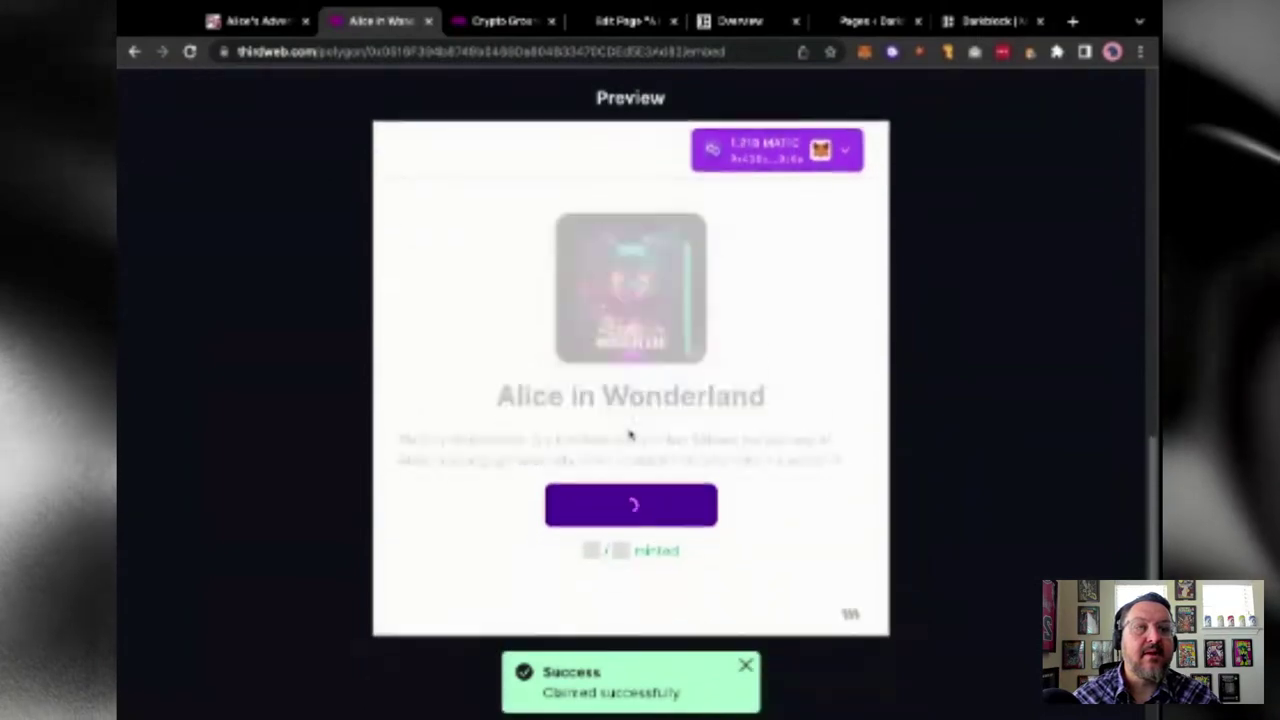
scroll(904, 405, "up", 7)
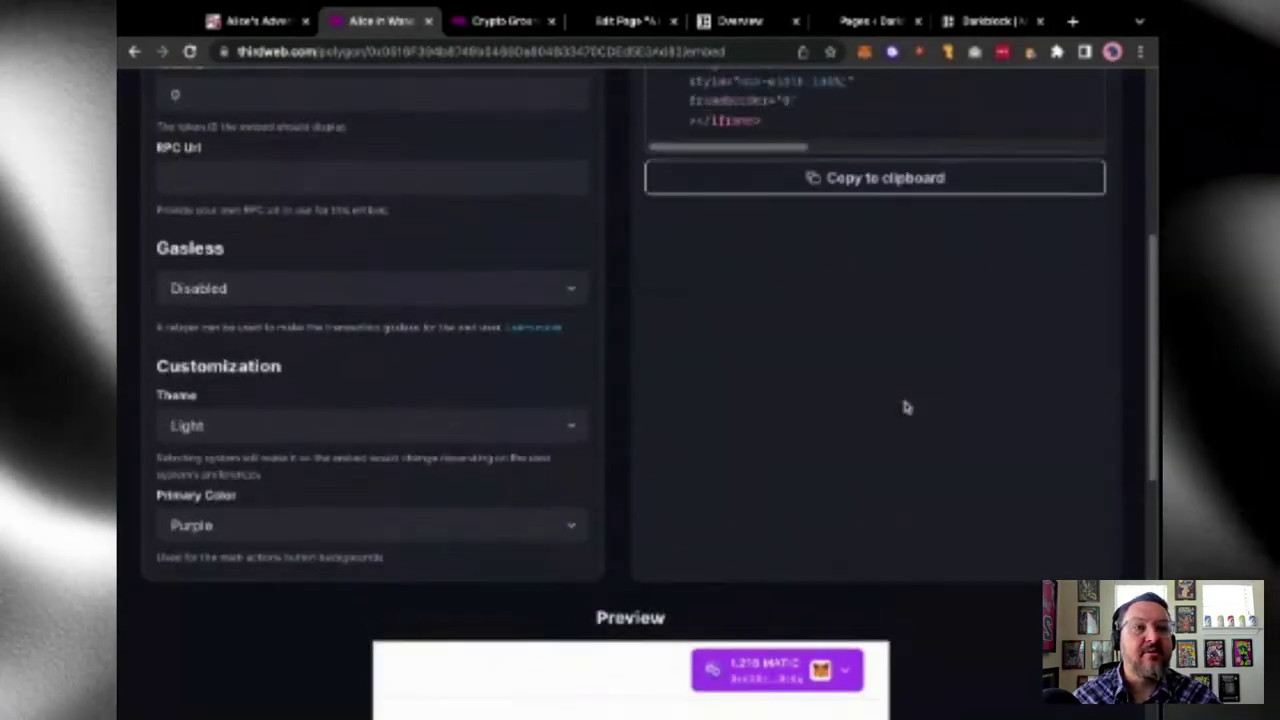
scroll(909, 407, "up", 2)
left_click(866, 460)
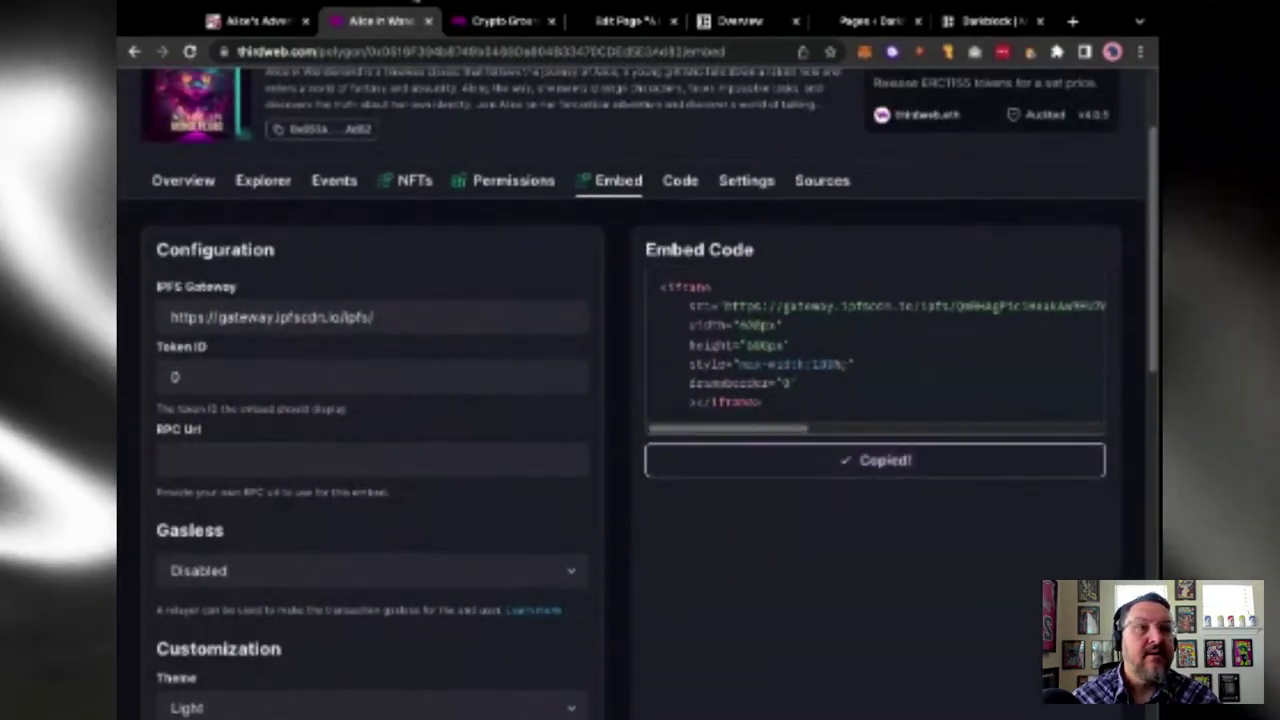
- Check the Alice NFT page in the WordPress editor and view its published version at darkblock.io/alice in a new browser tab
left_click(636, 24)
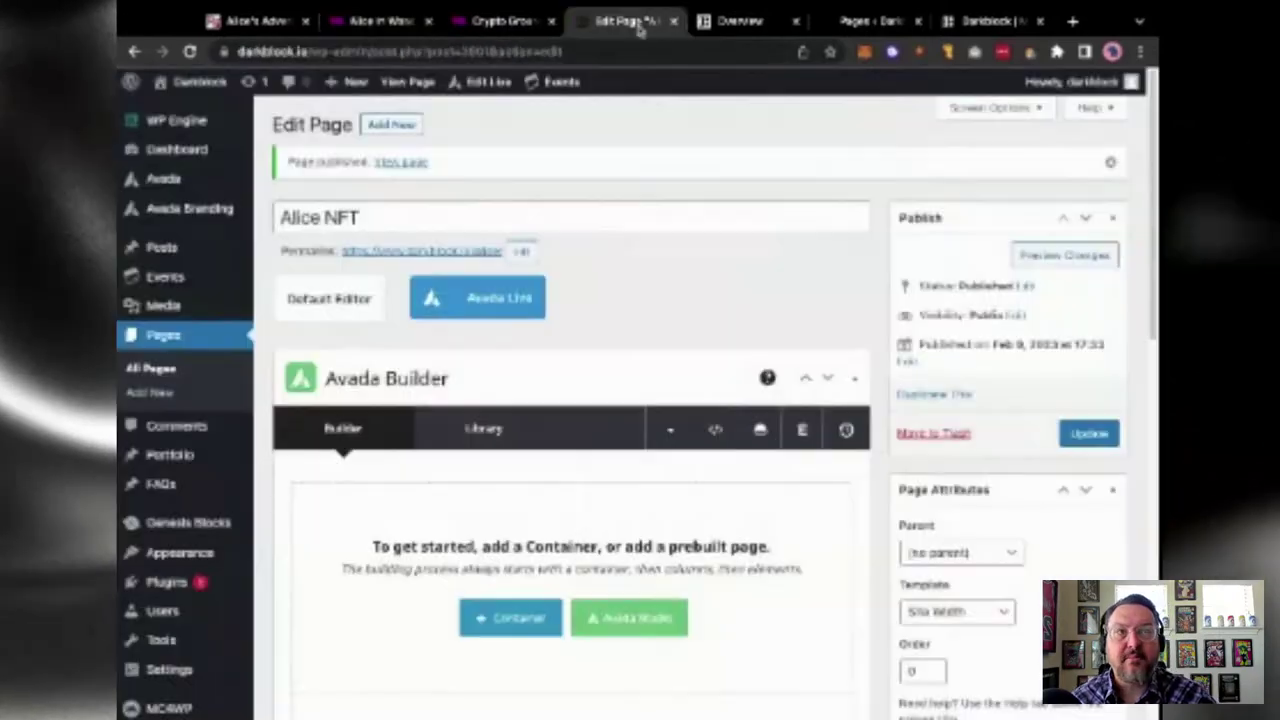
scroll(657, 277, "down", 3)
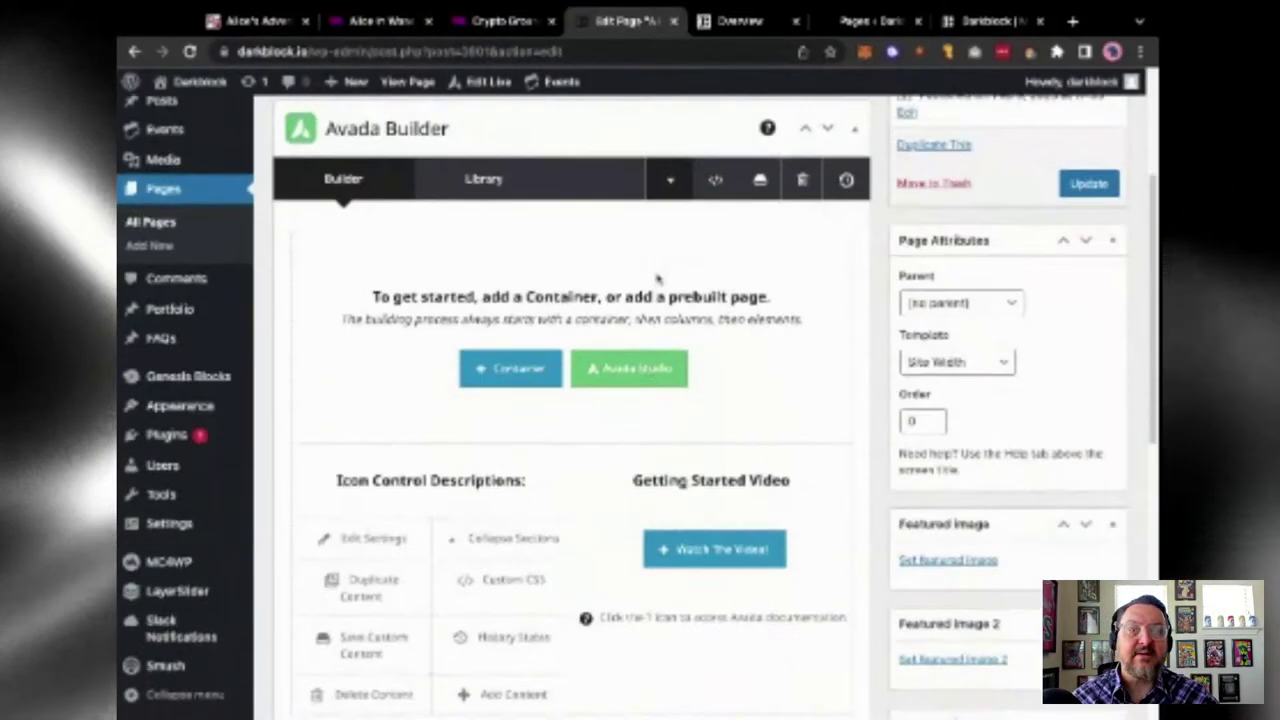
scroll(657, 279, "up", 3)
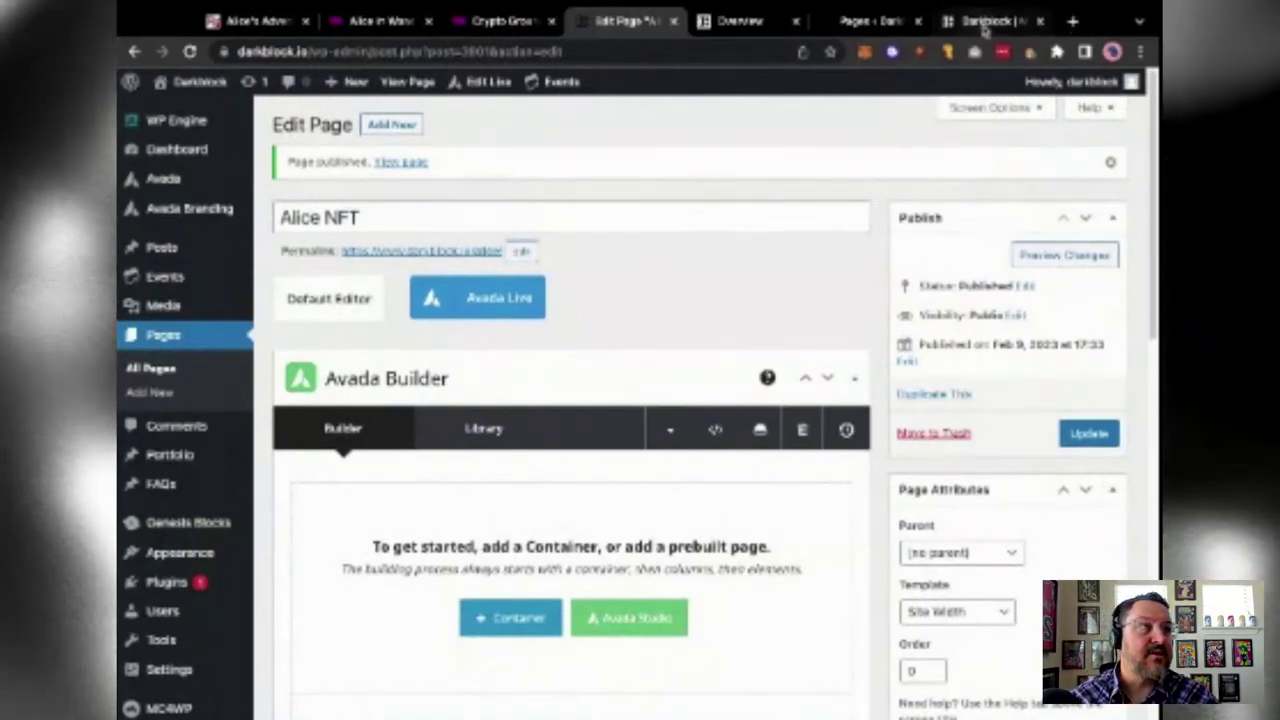
left_click(1072, 21)
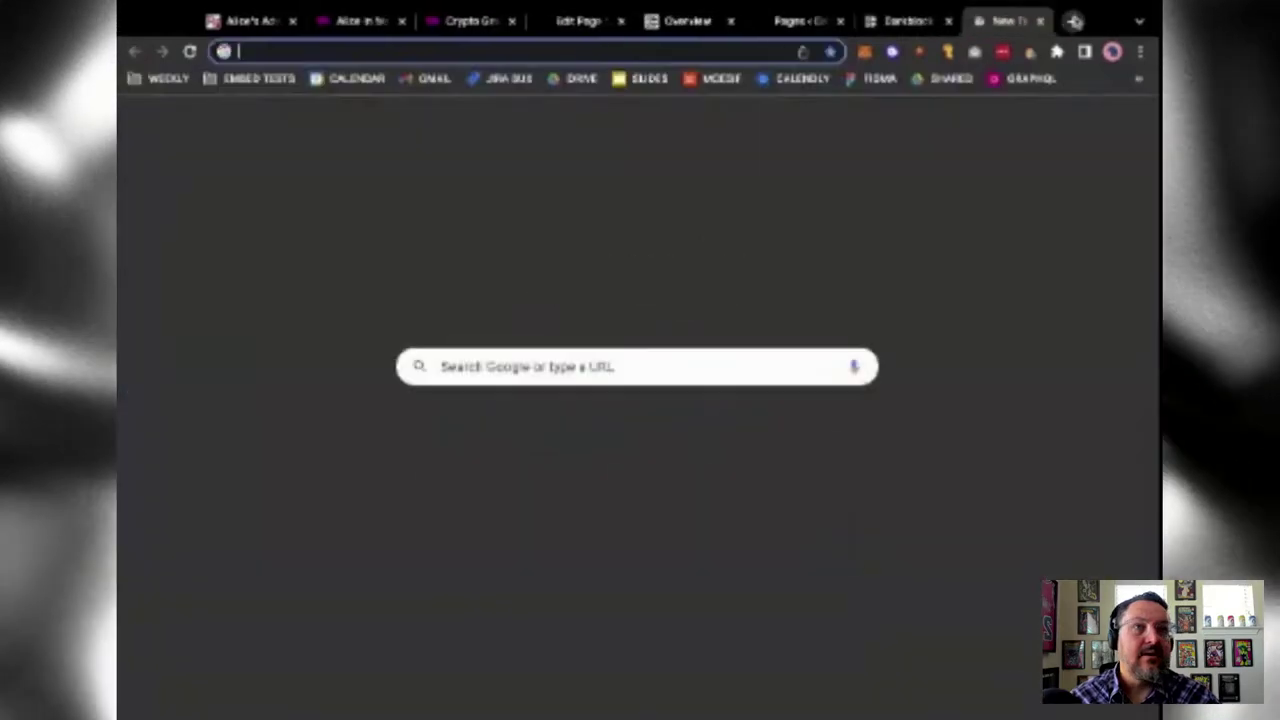
type("www.dark")
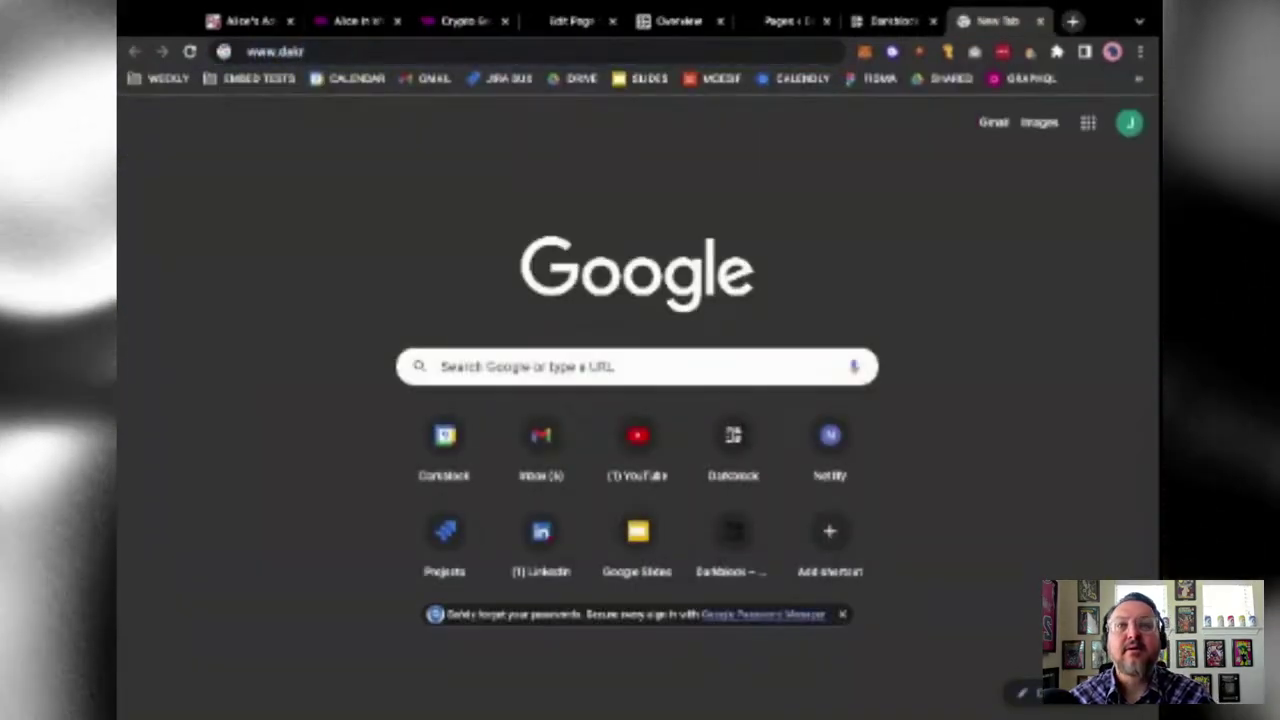
type("block.io")
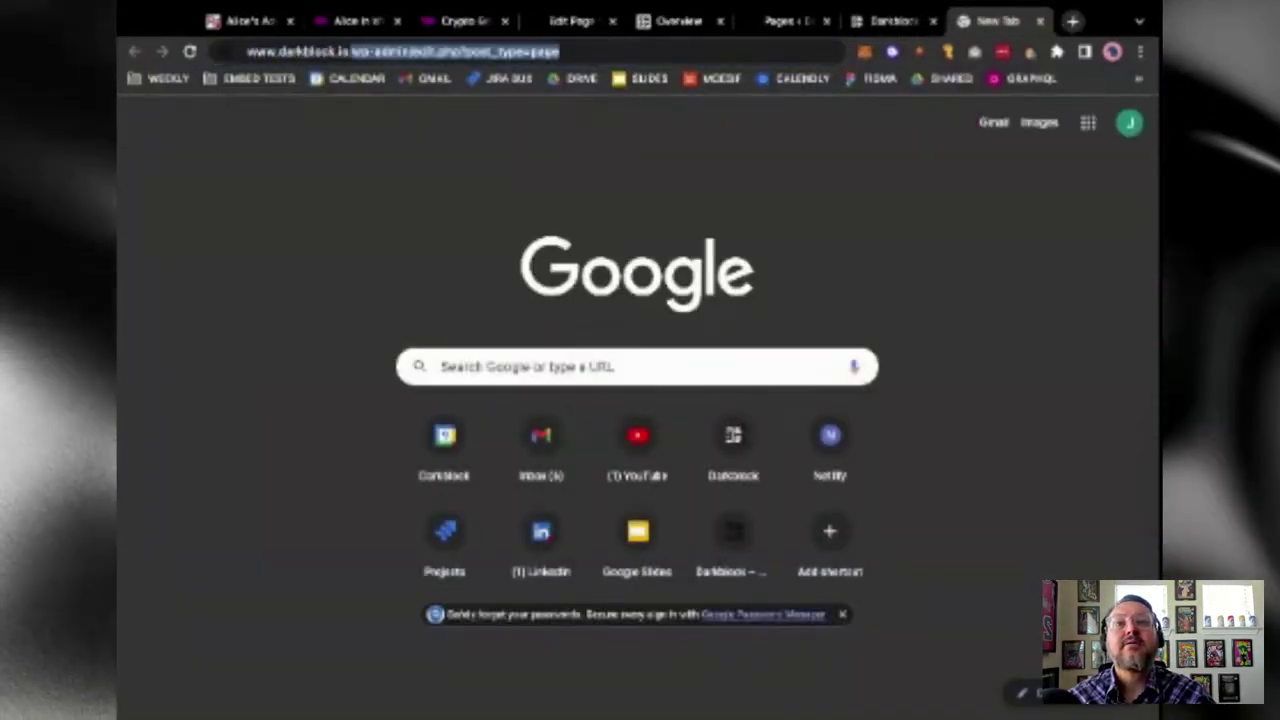
key("Delete")
key("Return")
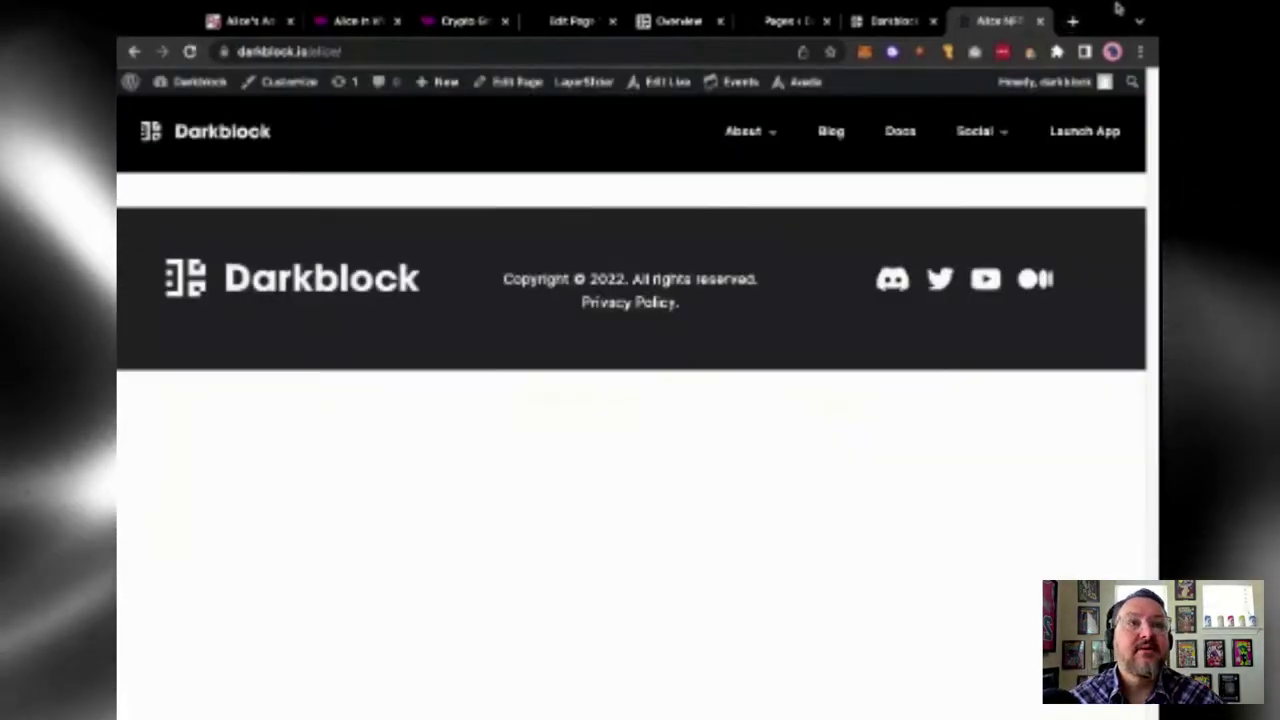
- Return to the Alice NFT page editor and insert a container with two half-width columns in Avada Builder
left_click(571, 21)
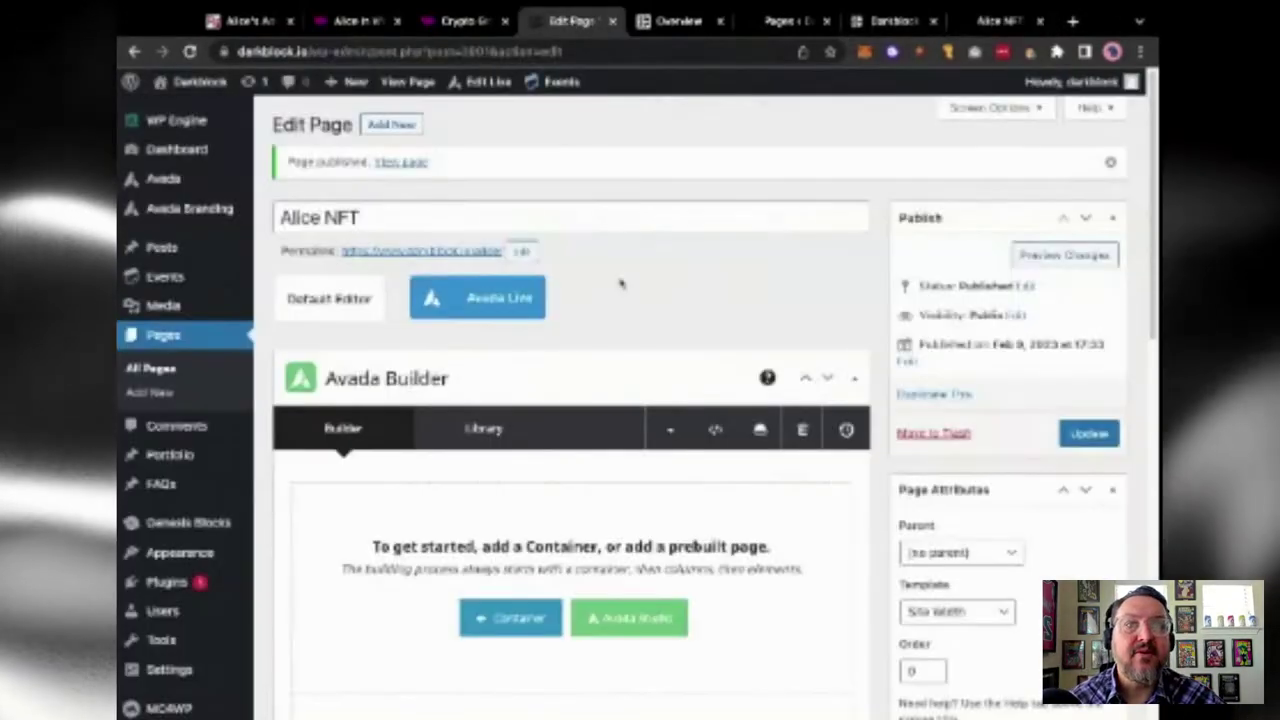
scroll(620, 284, "down", 3)
scroll(543, 467, "down", 2)
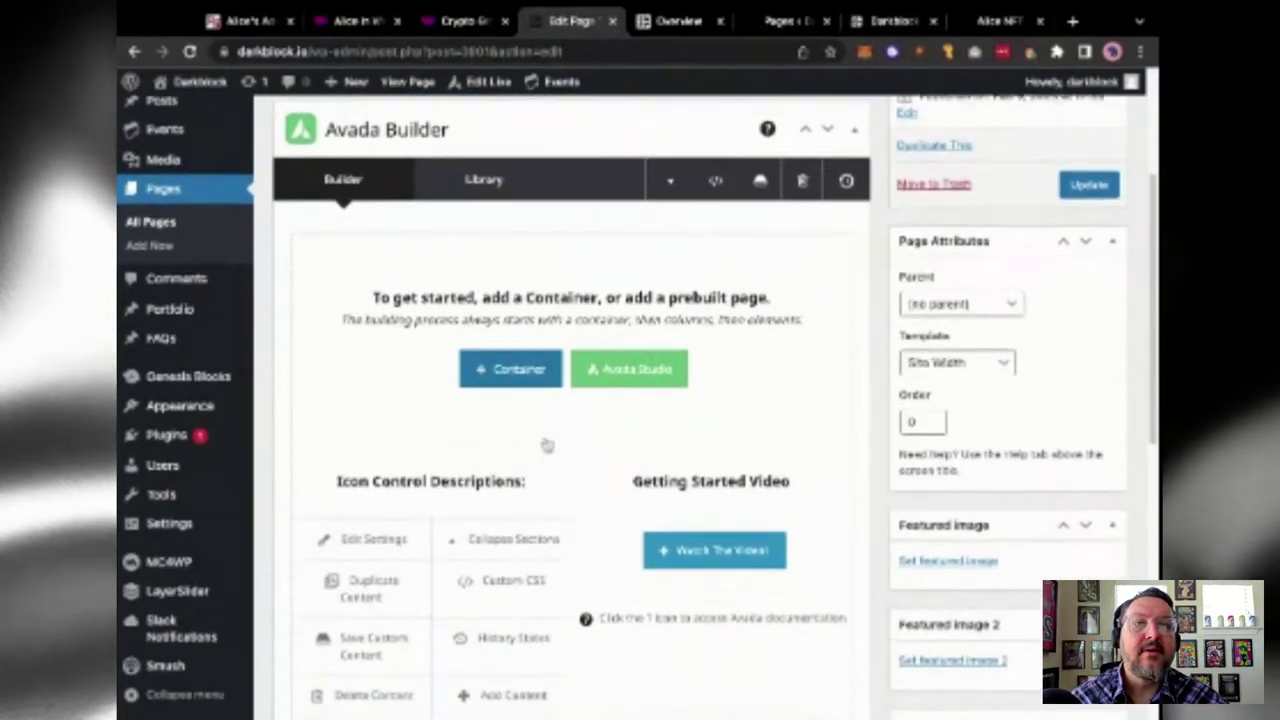
left_click(515, 355)
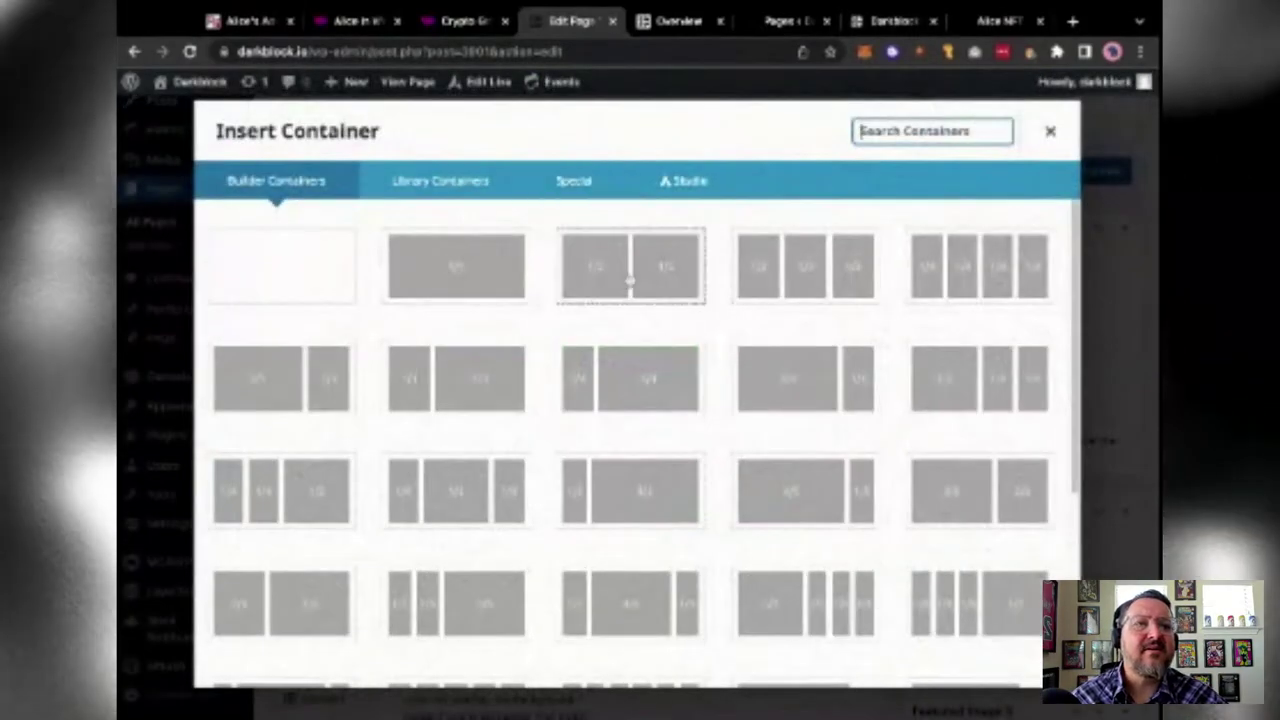
left_click(629, 276)
- Add a Code Block element holding the copied thirdweb iframe embed code to the container's first column and save it
left_click(515, 362)
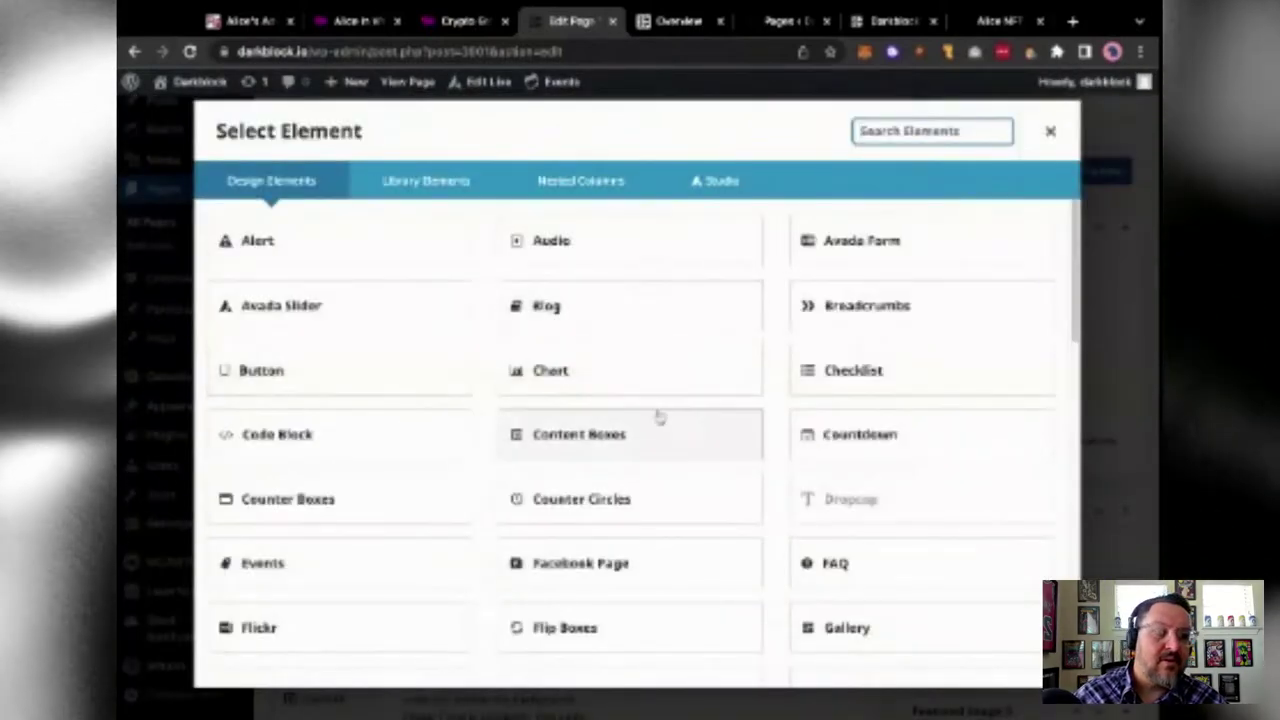
scroll(654, 417, "down", 2)
left_click(300, 256)
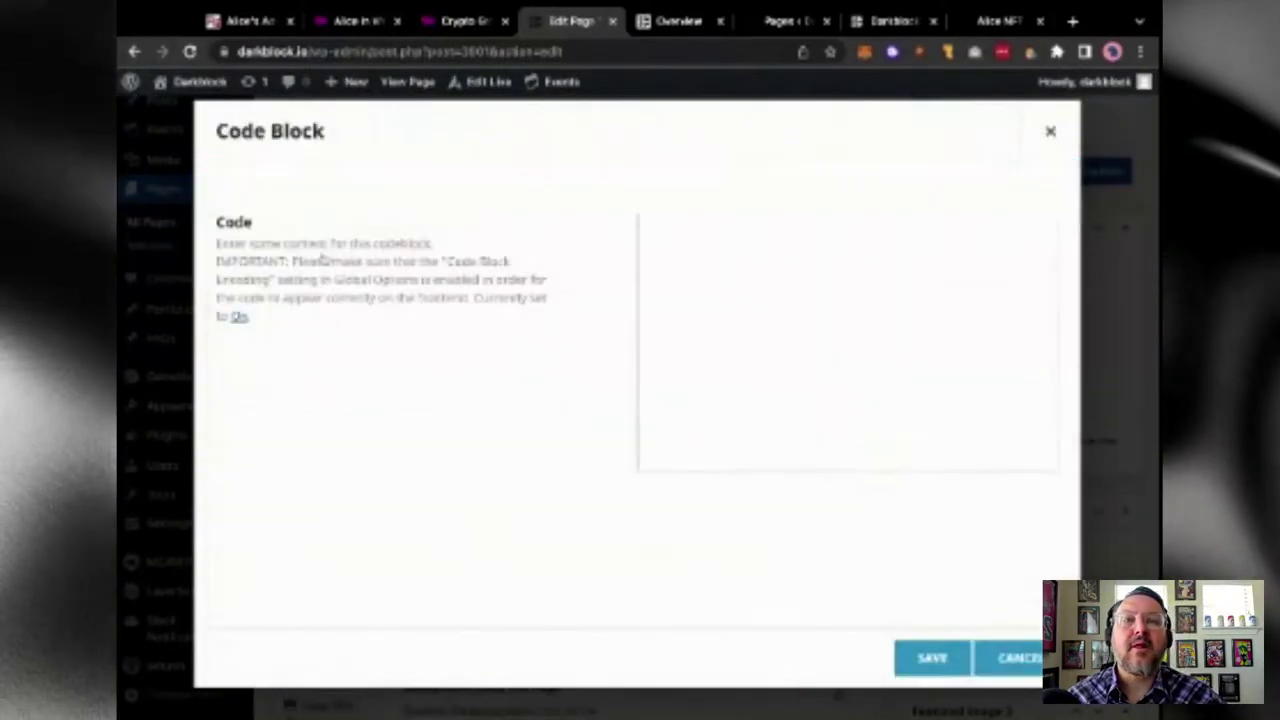
left_click(362, 21)
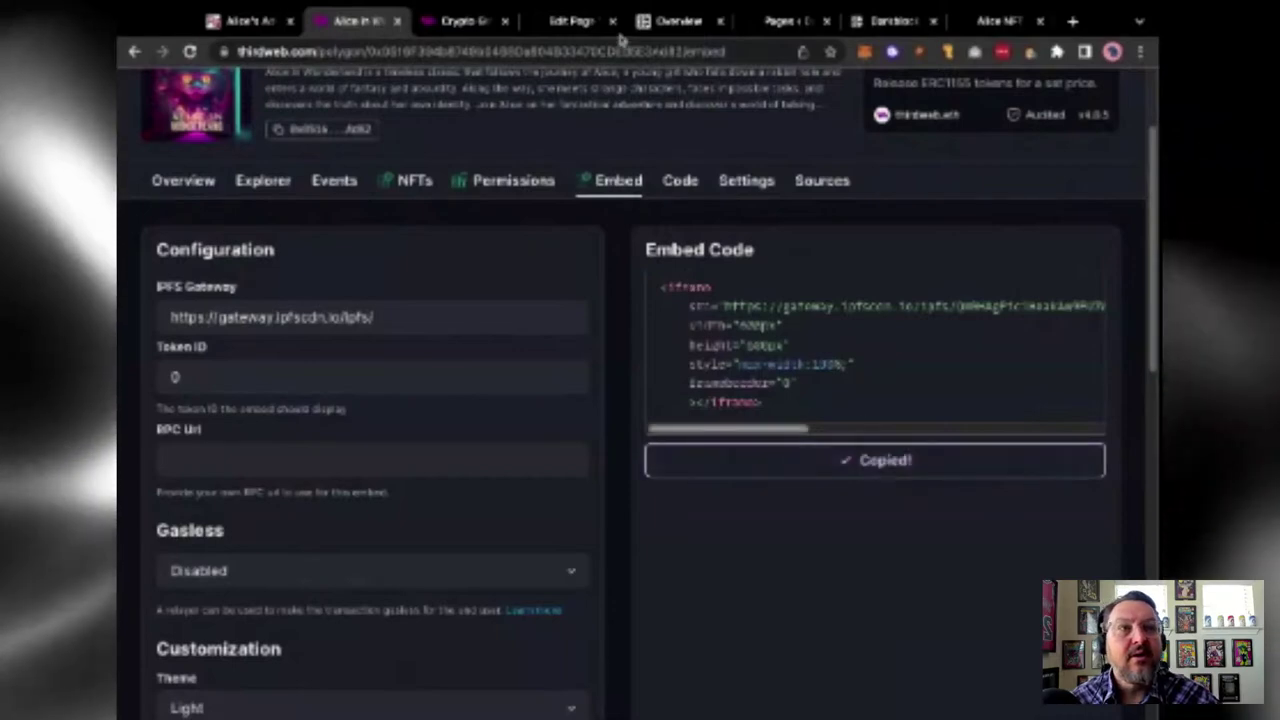
left_click(1008, 24)
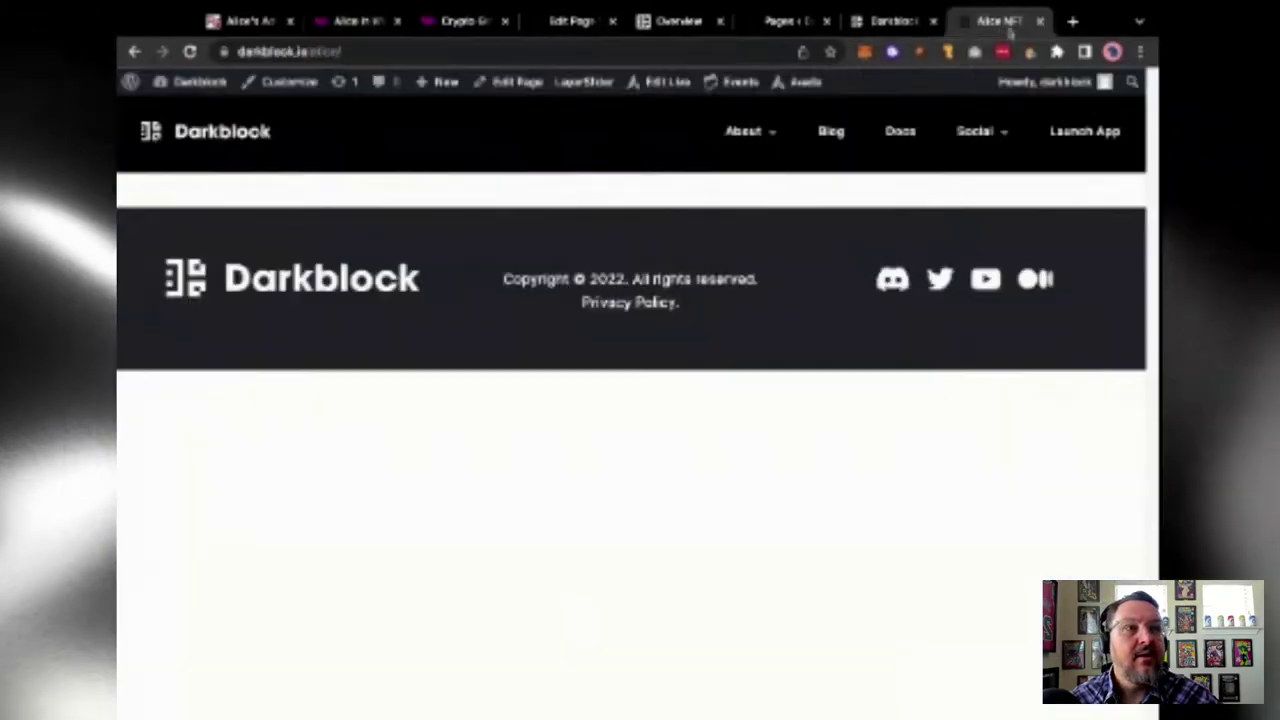
left_click(860, 20)
left_click(785, 20)
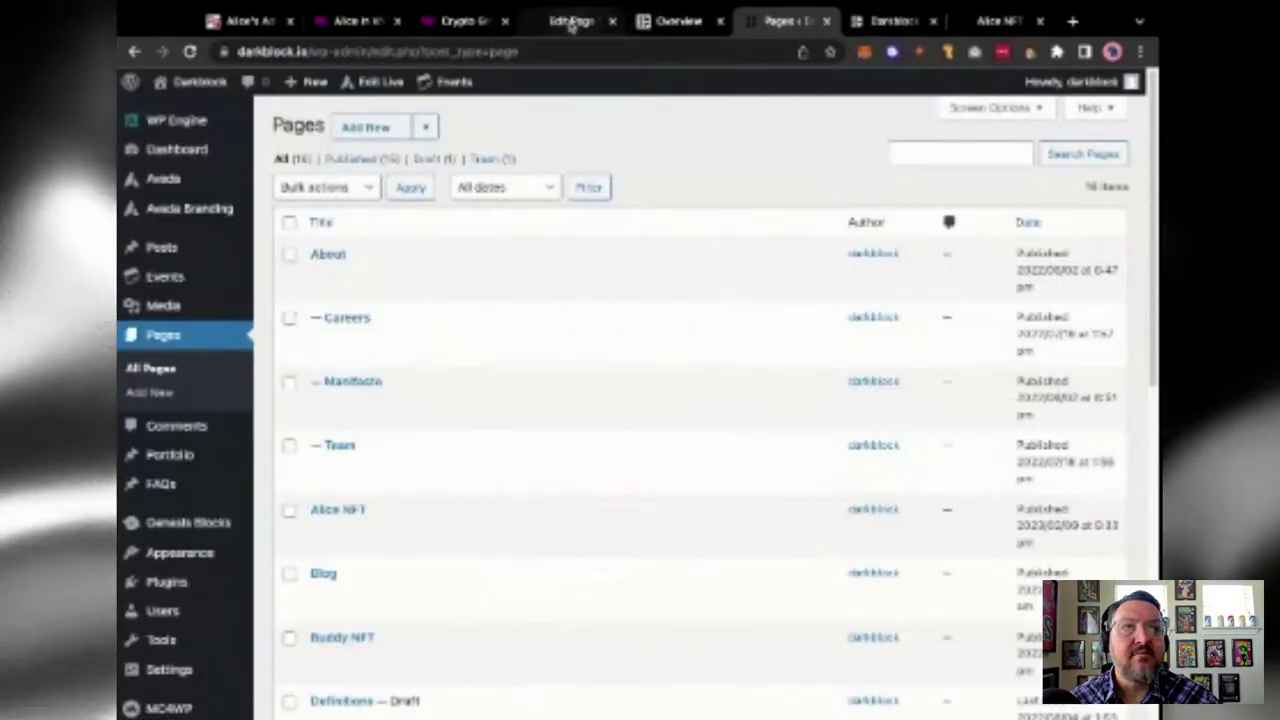
left_click(571, 22)
key("ctrl+v")
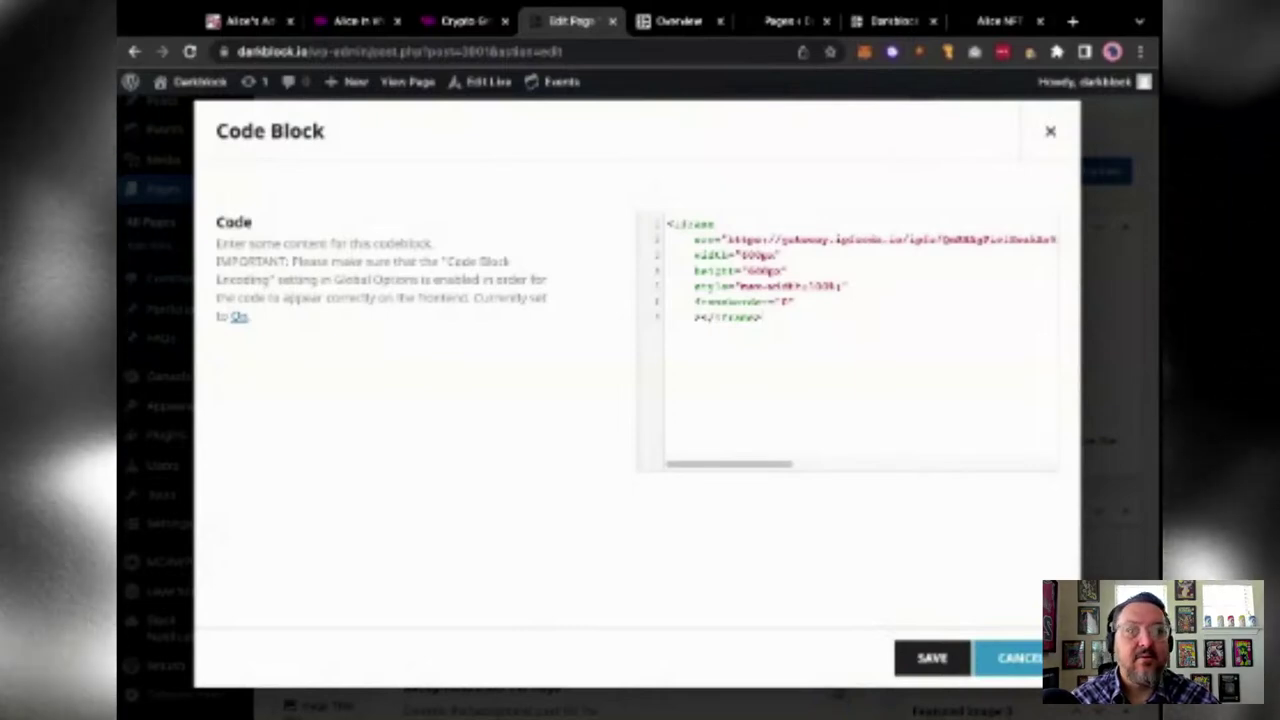
left_click(931, 658)
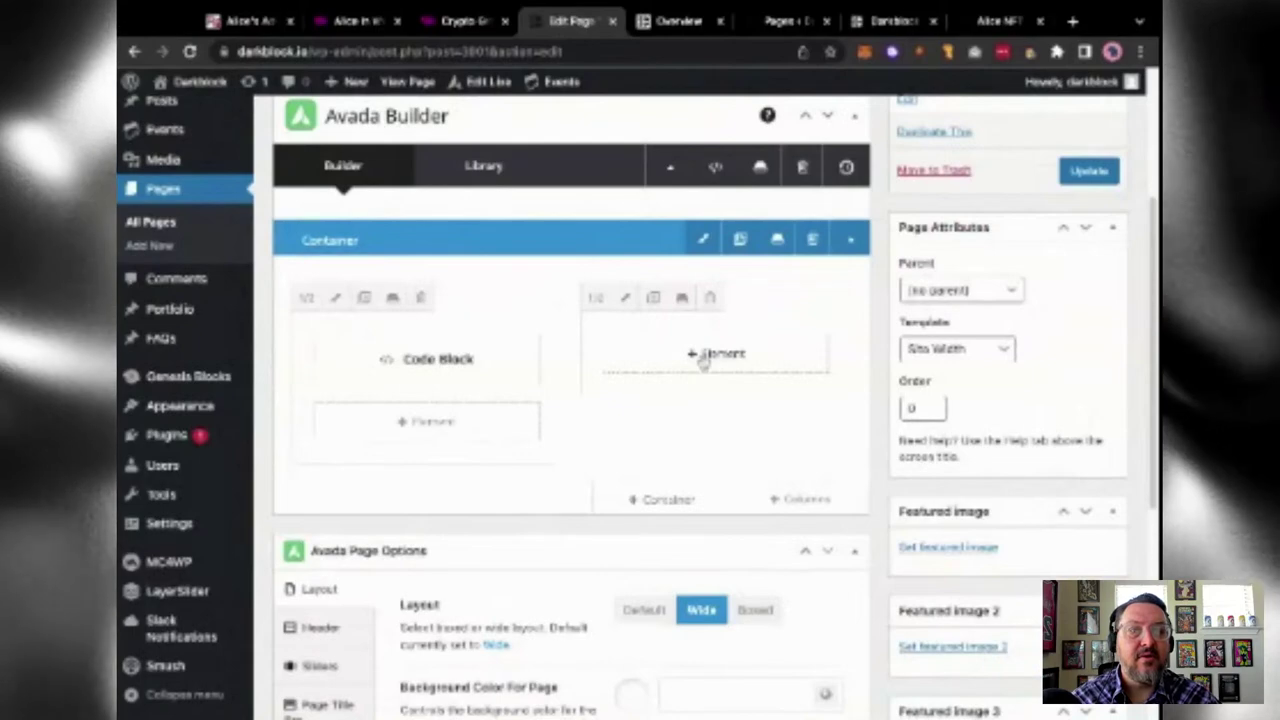
- Open the element selection for the container's second column and look through the available design elements
left_click(703, 356)
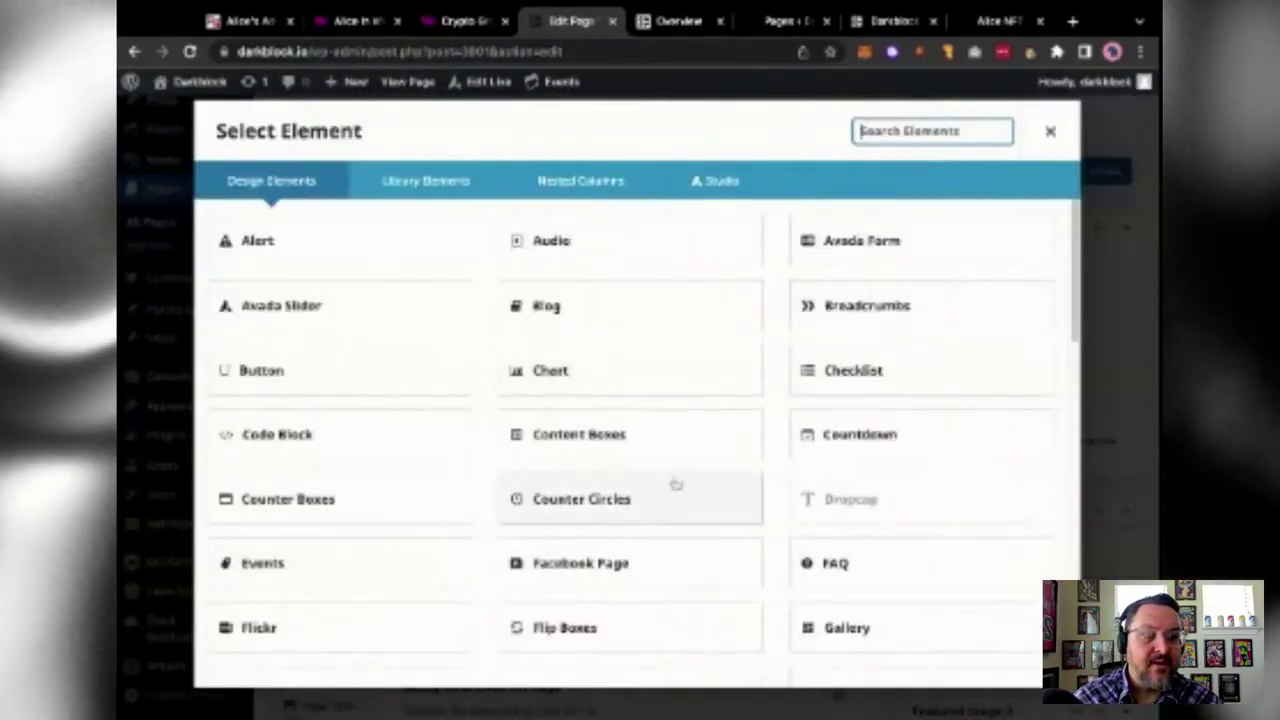
scroll(686, 486, "down", 4)
scroll(686, 486, "down", 7)
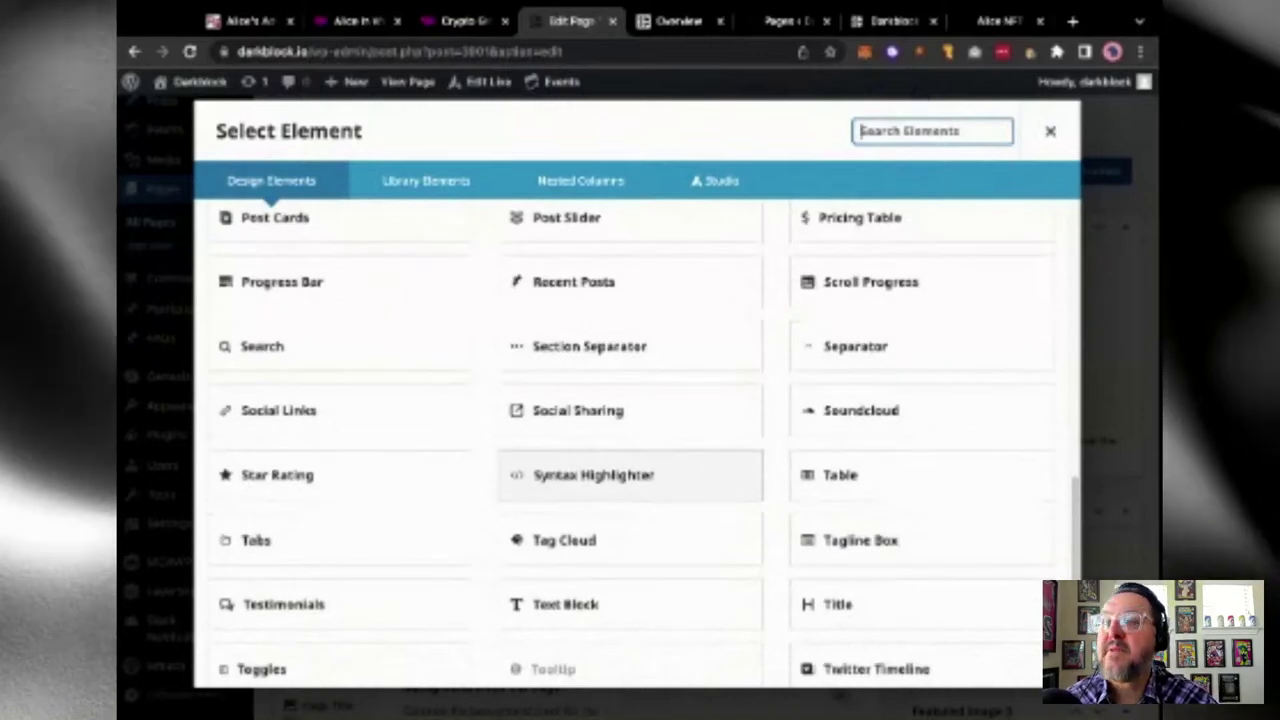
scroll(818, 257, "up", 4)
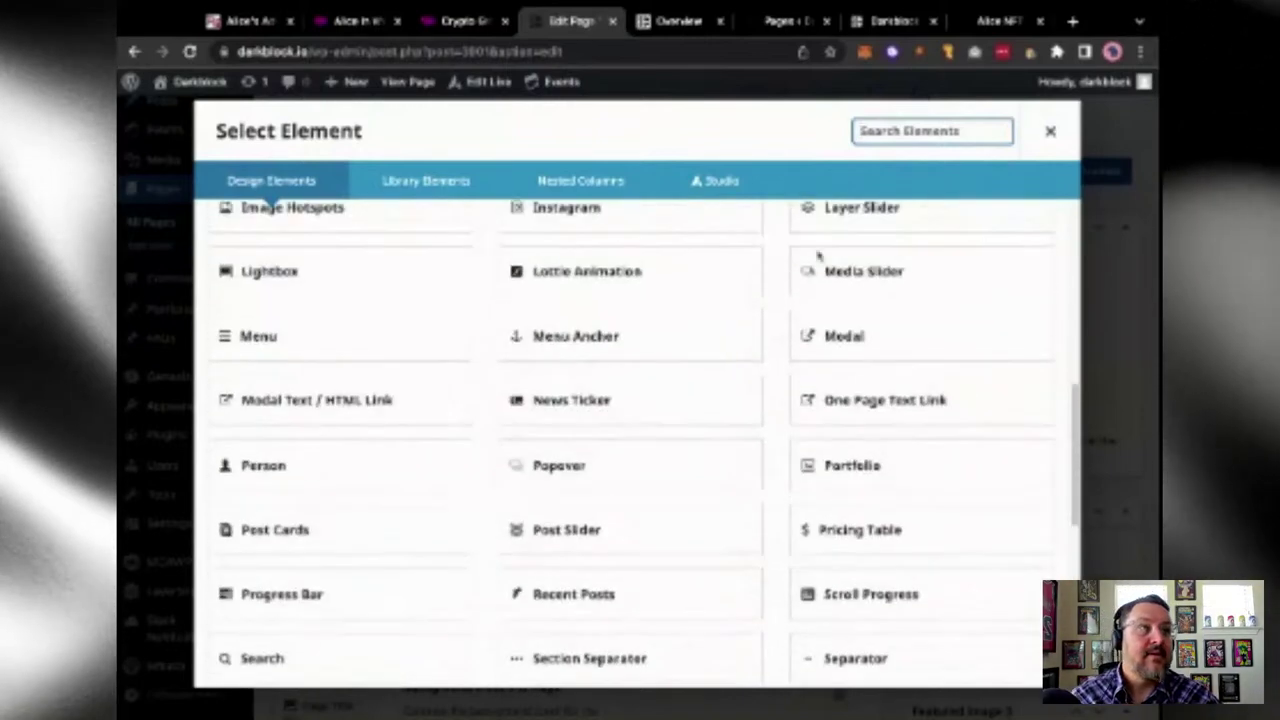
- Open opensea.io in a new browser tab, connect the MetaMask wallet and go to the account profile
left_click(1072, 20)
type("opensea.io")
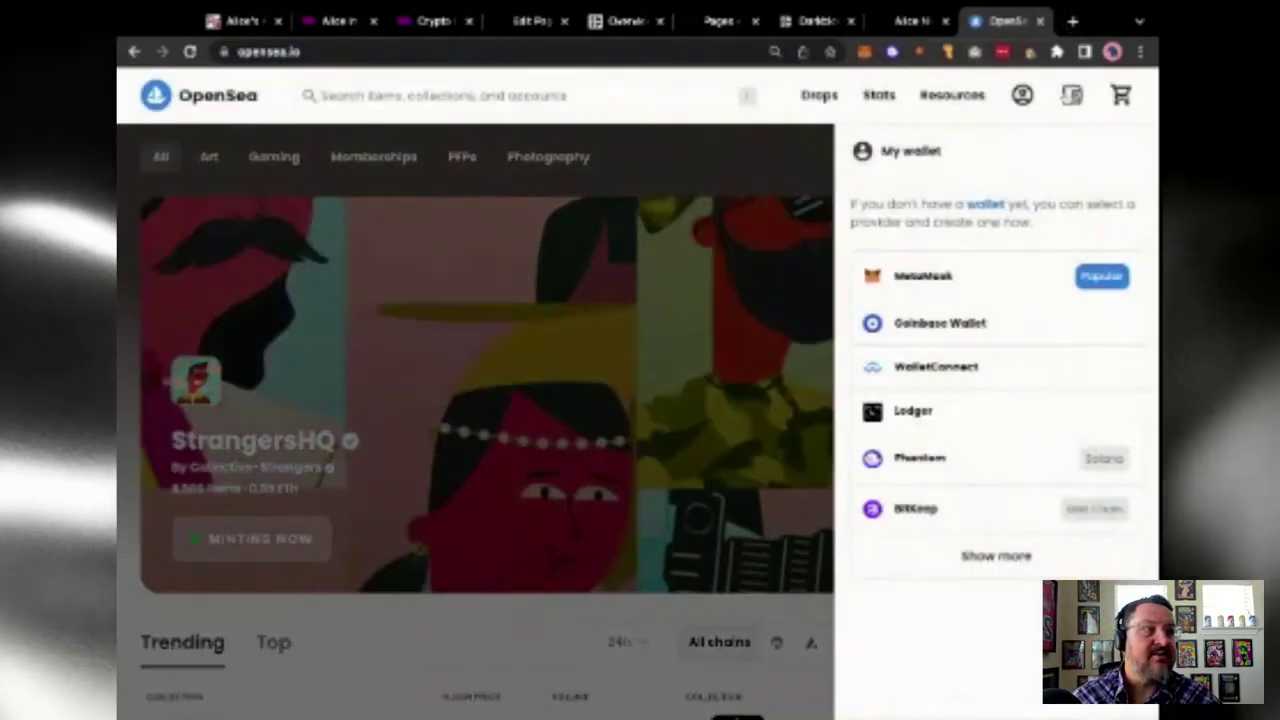
left_click(963, 280)
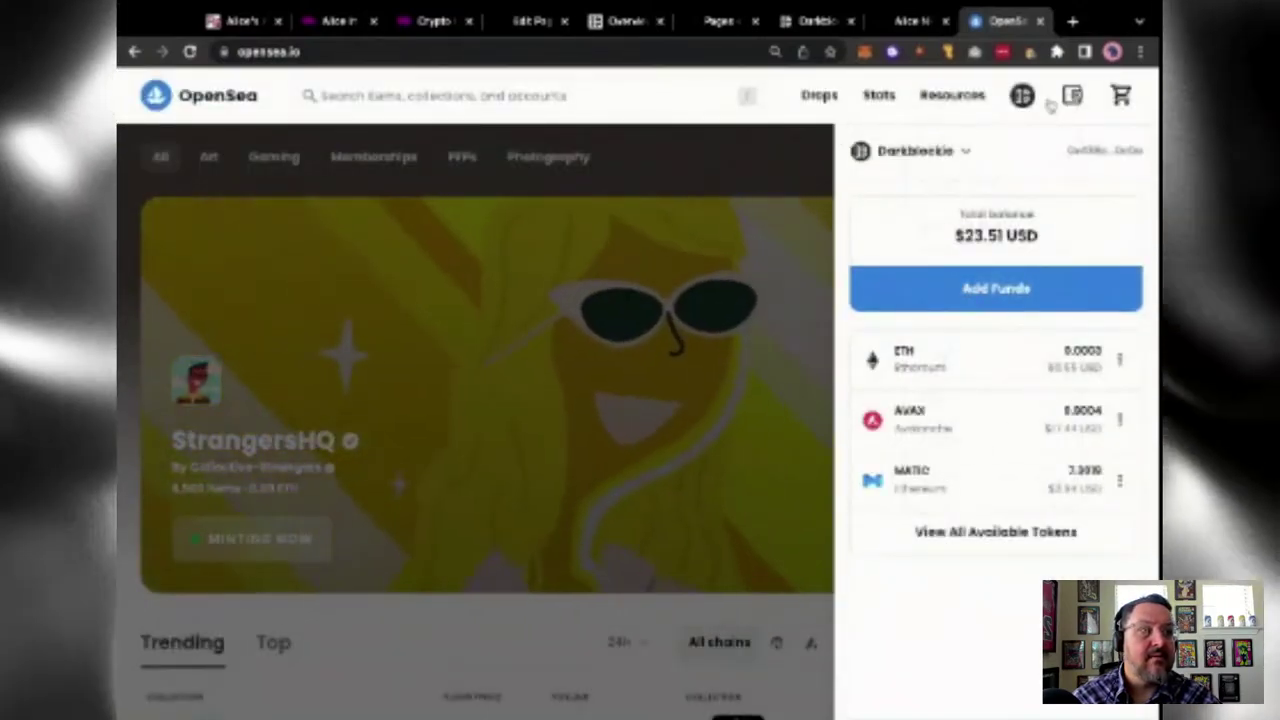
mouse_move(1021, 95)
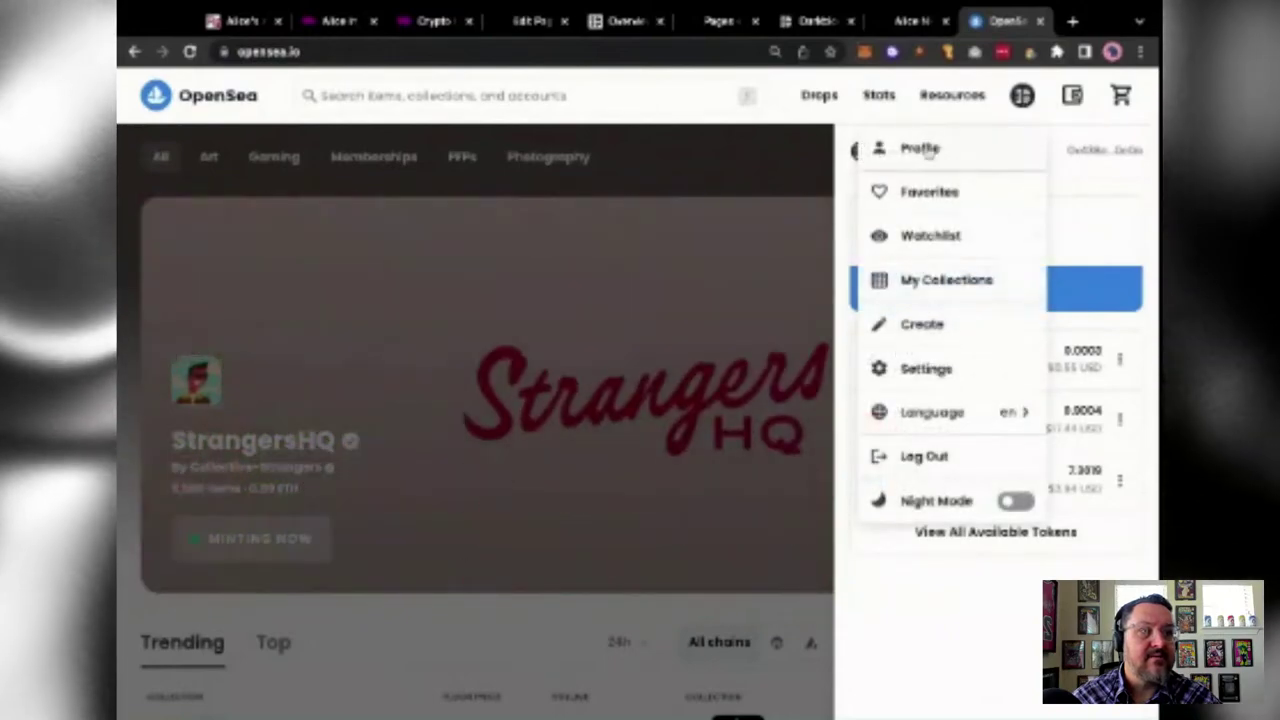
left_click(928, 150)
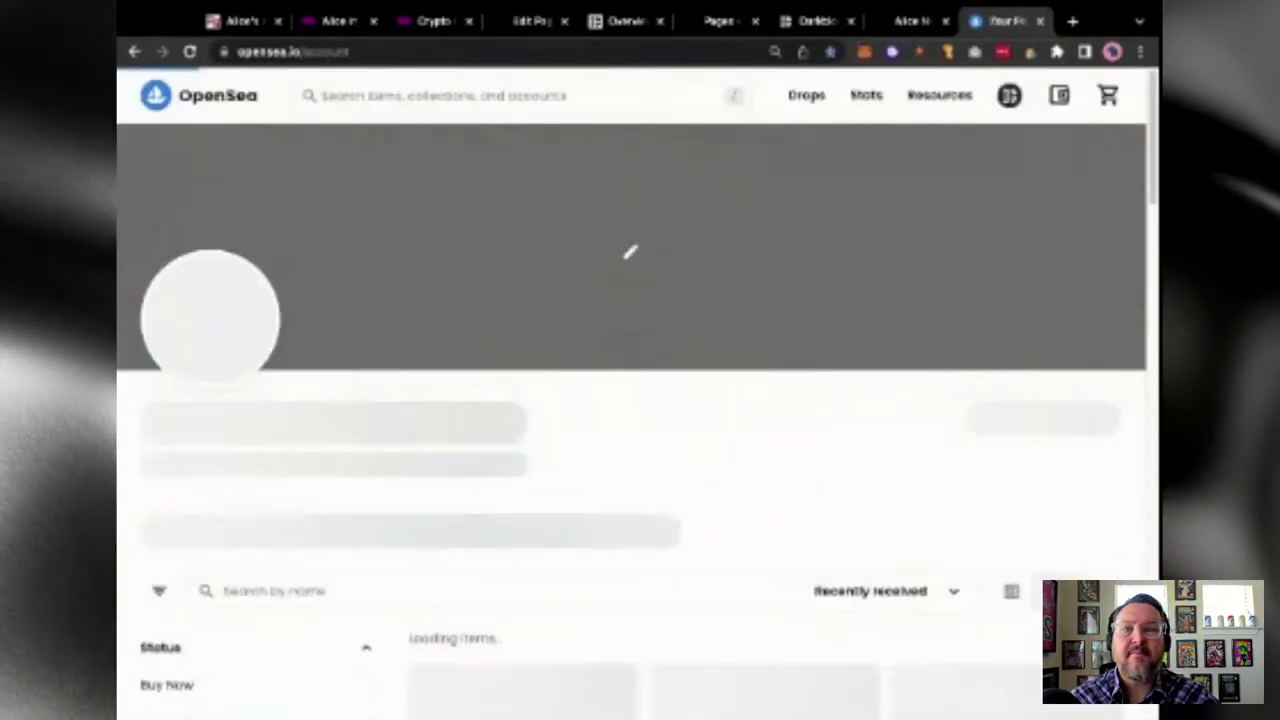
- Look through the profile's featured NFTs and its created items for the Alice in Wonderland NFT
scroll(820, 406, "down", 2)
scroll(750, 400, "down", 3)
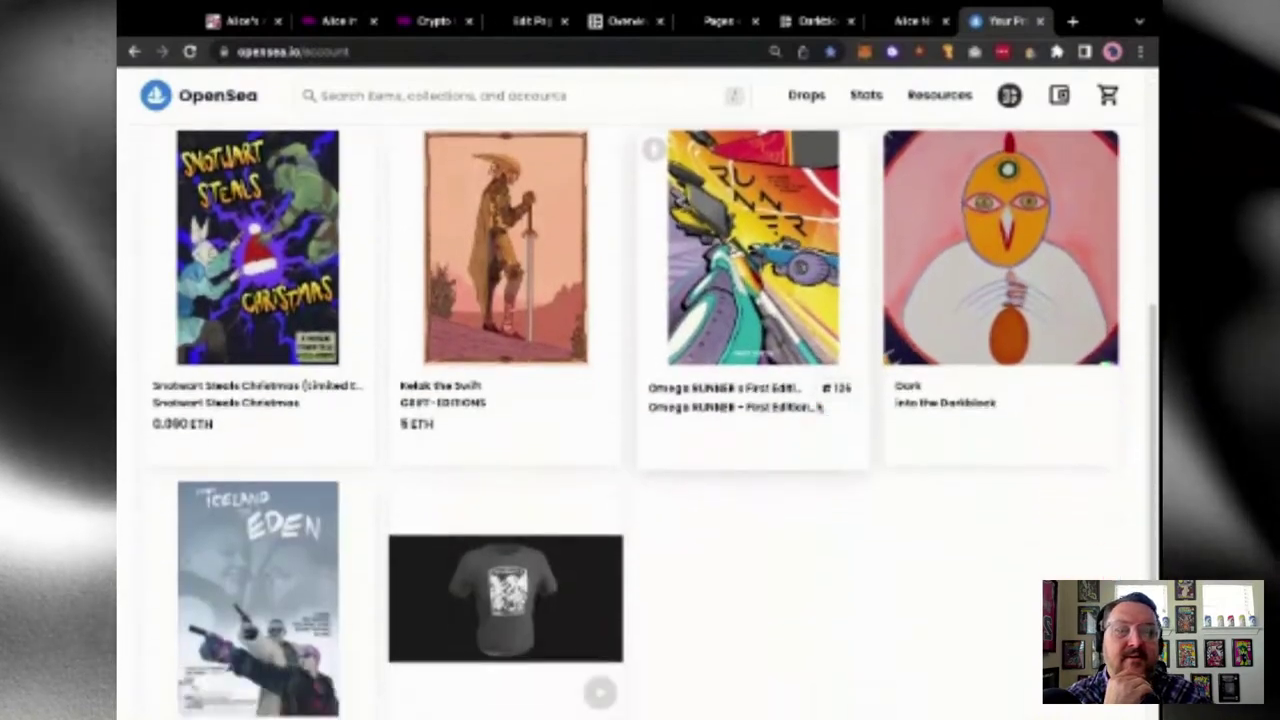
scroll(750, 400, "up", 5)
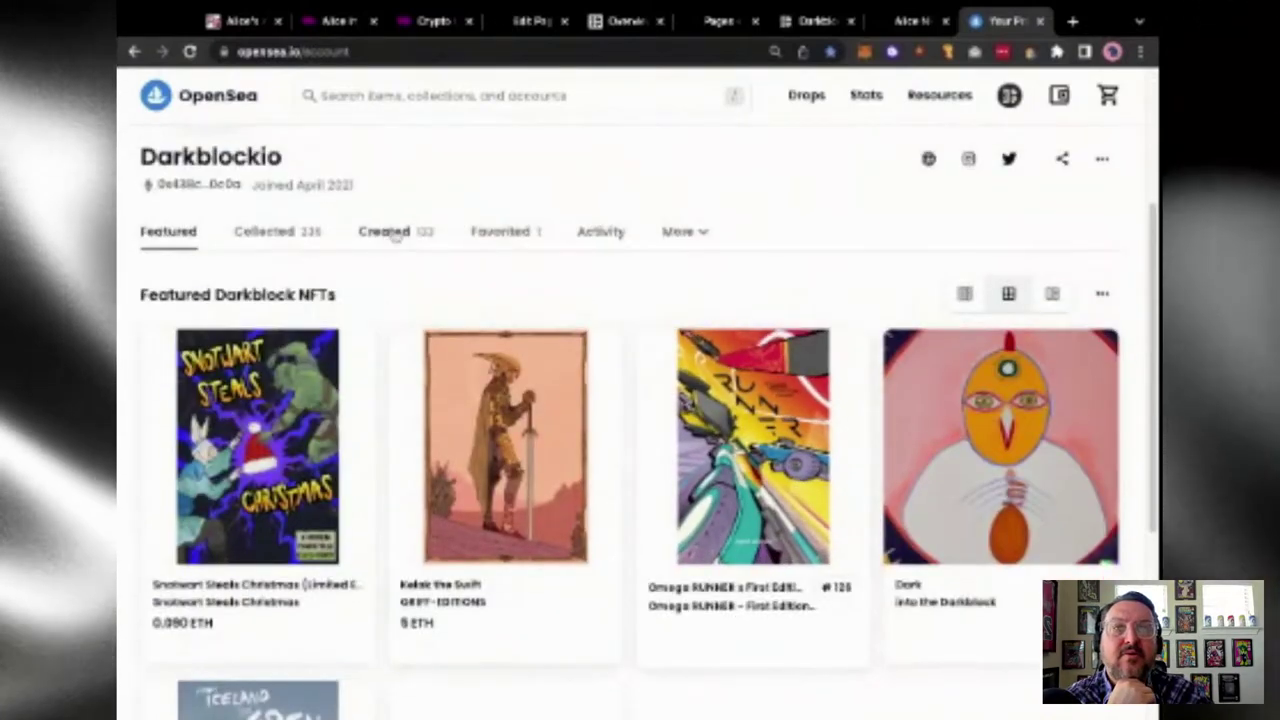
left_click(390, 232)
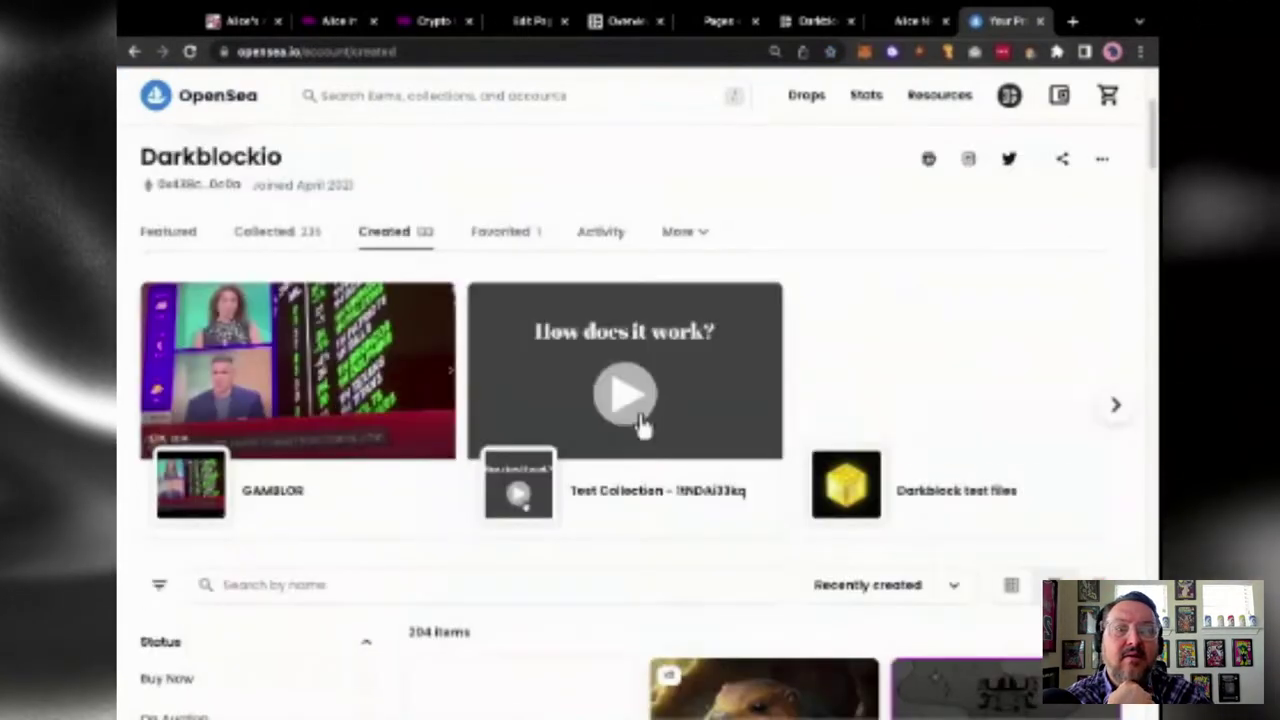
scroll(611, 360, "down", 4)
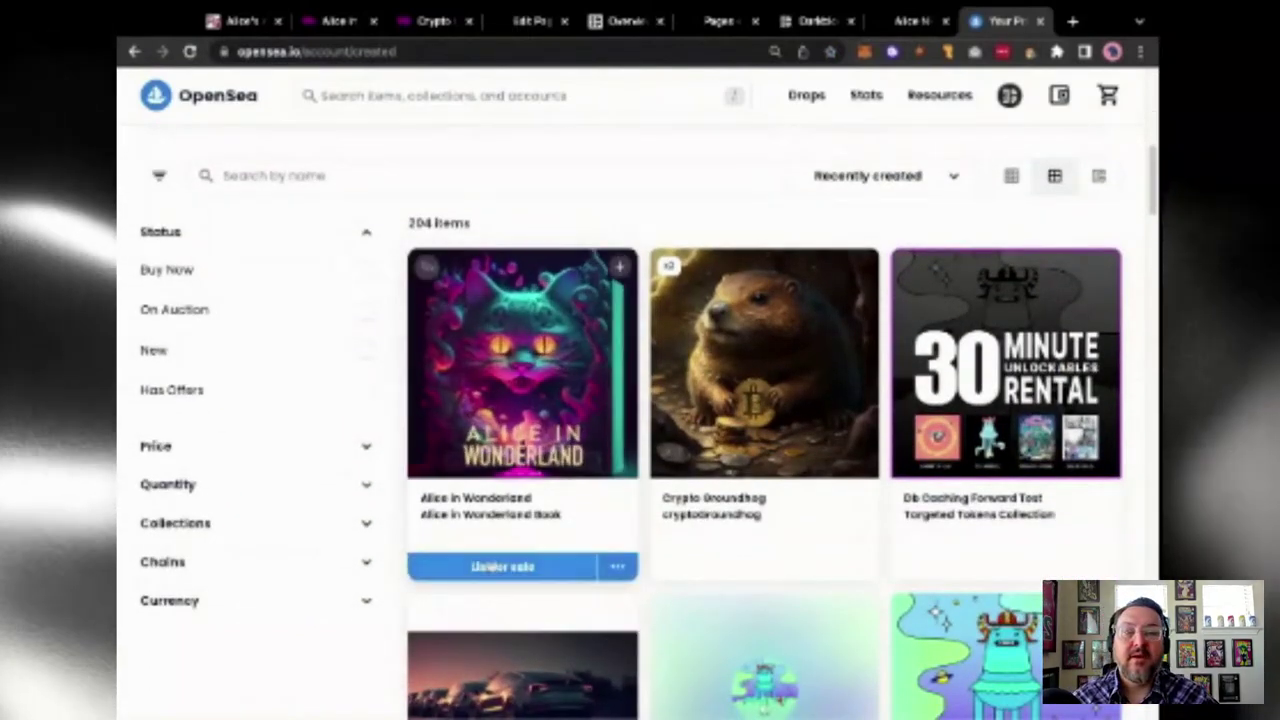
- Set up a sale listing for the Alice in Wonderland NFT at 0.01 ETH per item and submit it for collection approval
left_click(502, 566)
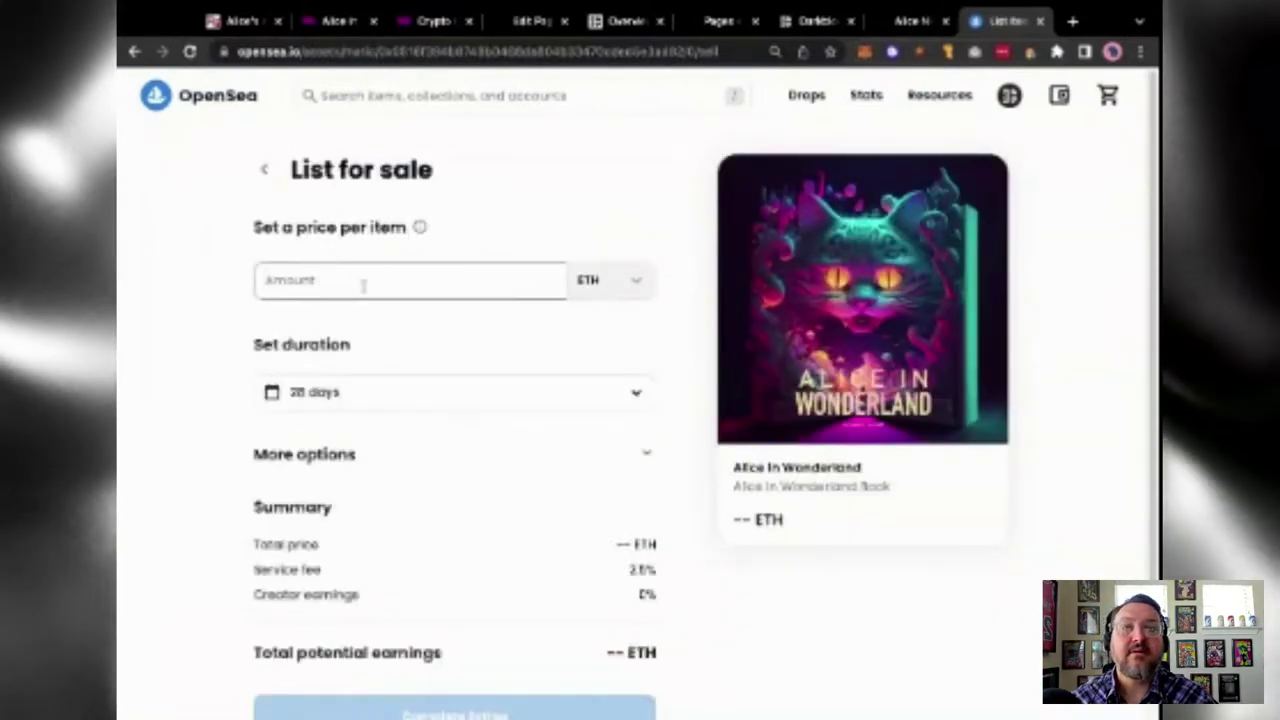
type("0.")
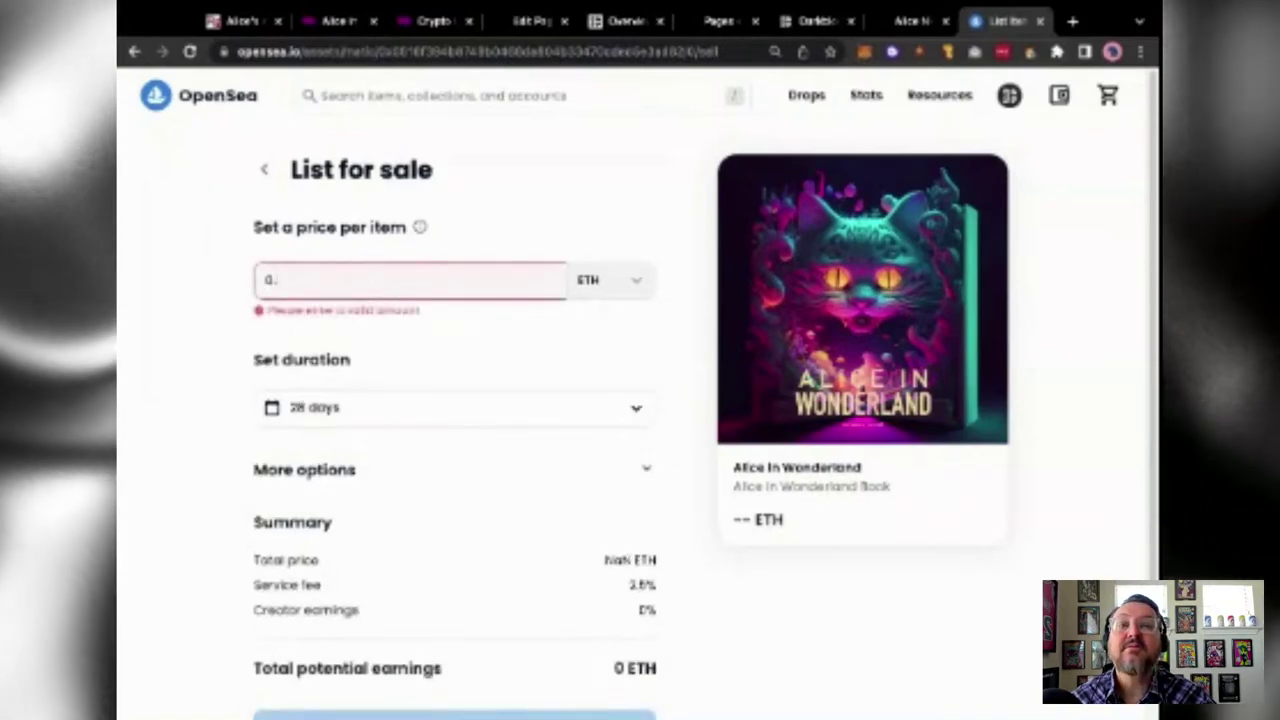
type("01")
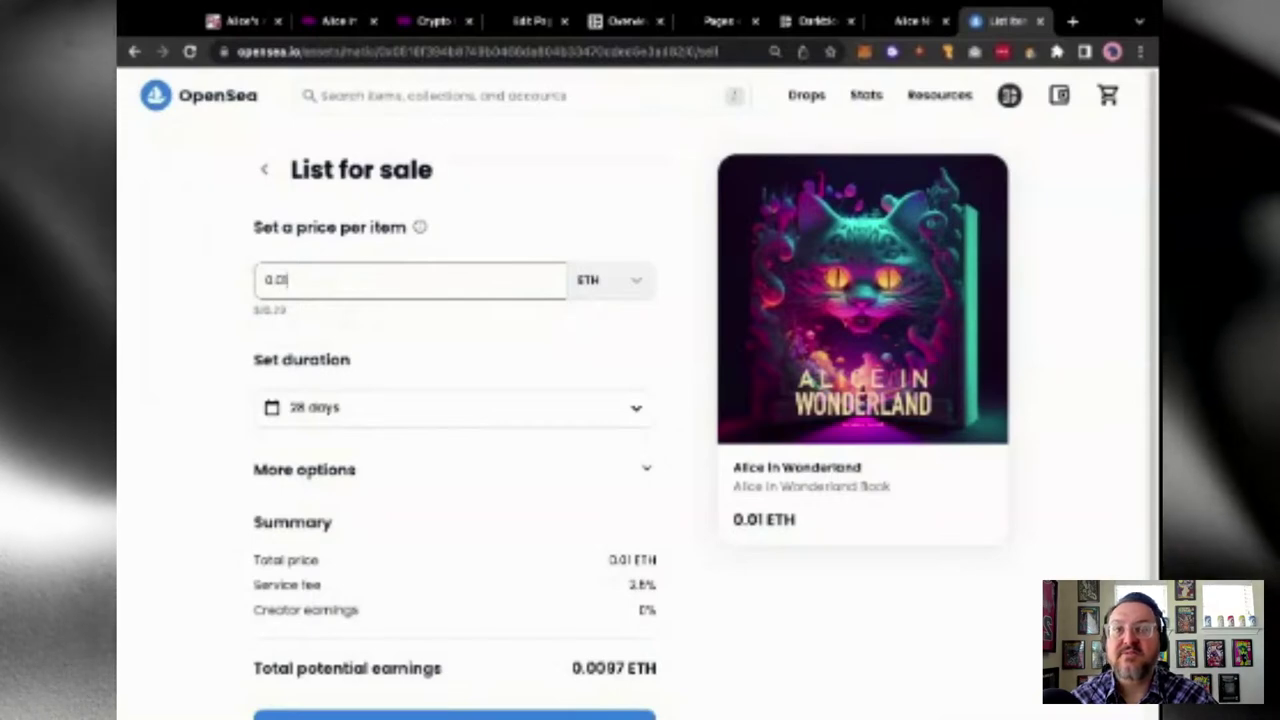
left_click(206, 251)
scroll(205, 251, "down", 1)
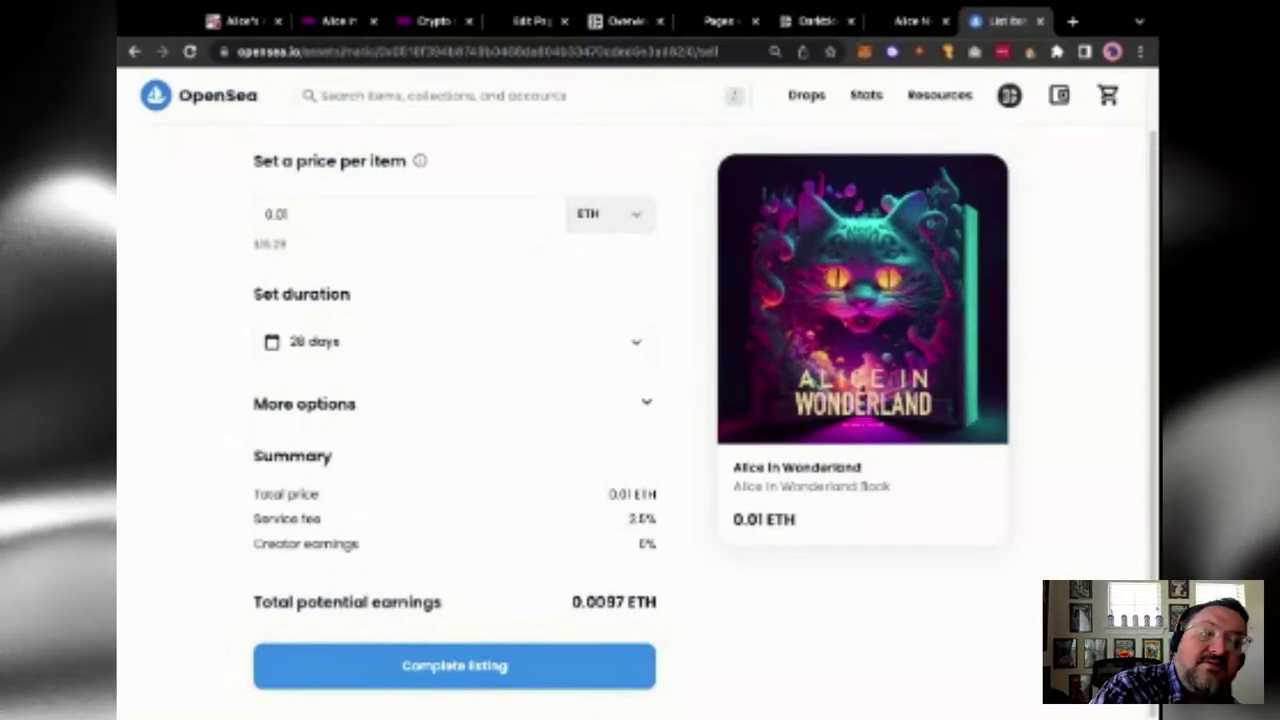
left_click(457, 663)
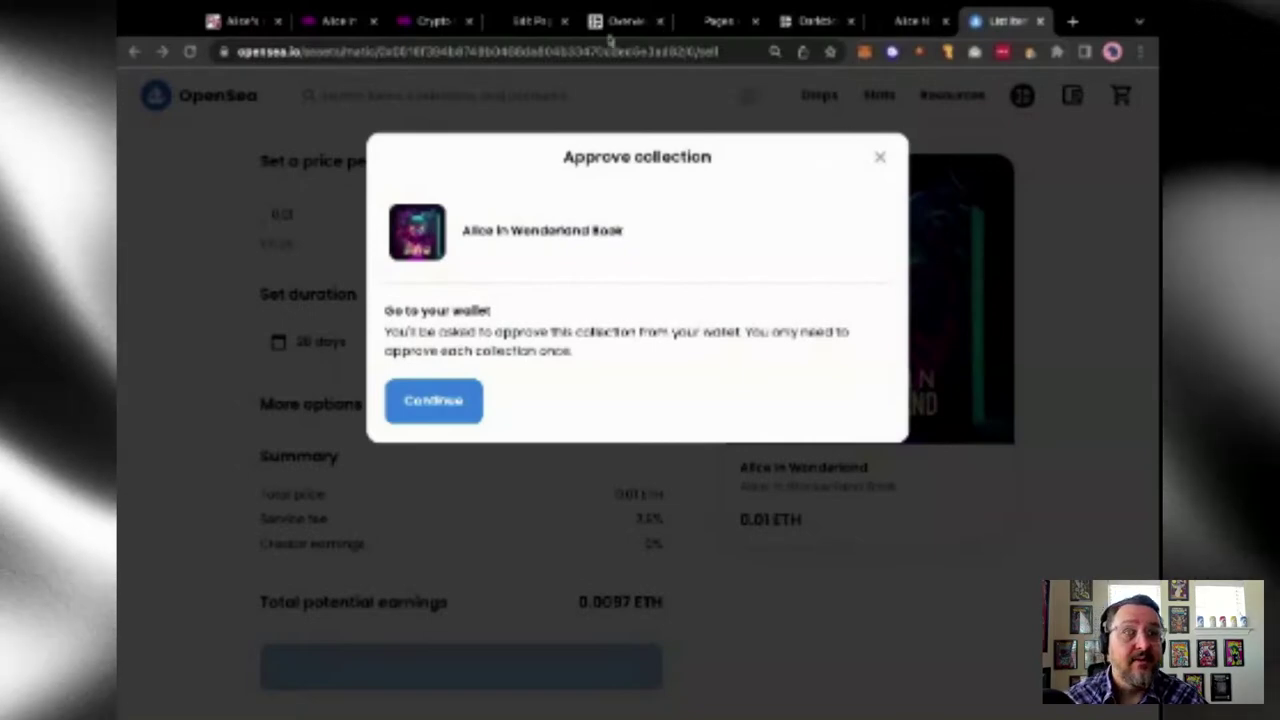
- Switch back to the WordPress editor and add a Title element reading "Claim this free NFT." to the second column
left_click(517, 21)
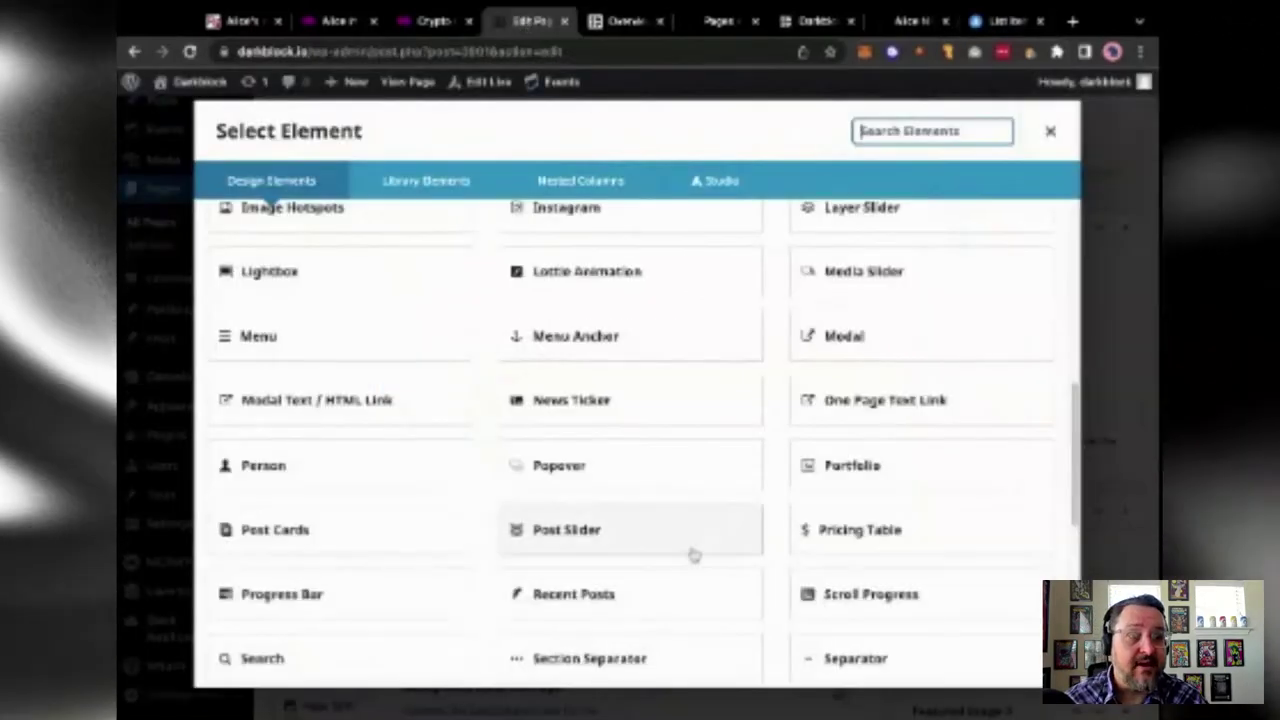
scroll(848, 527, "down", 5)
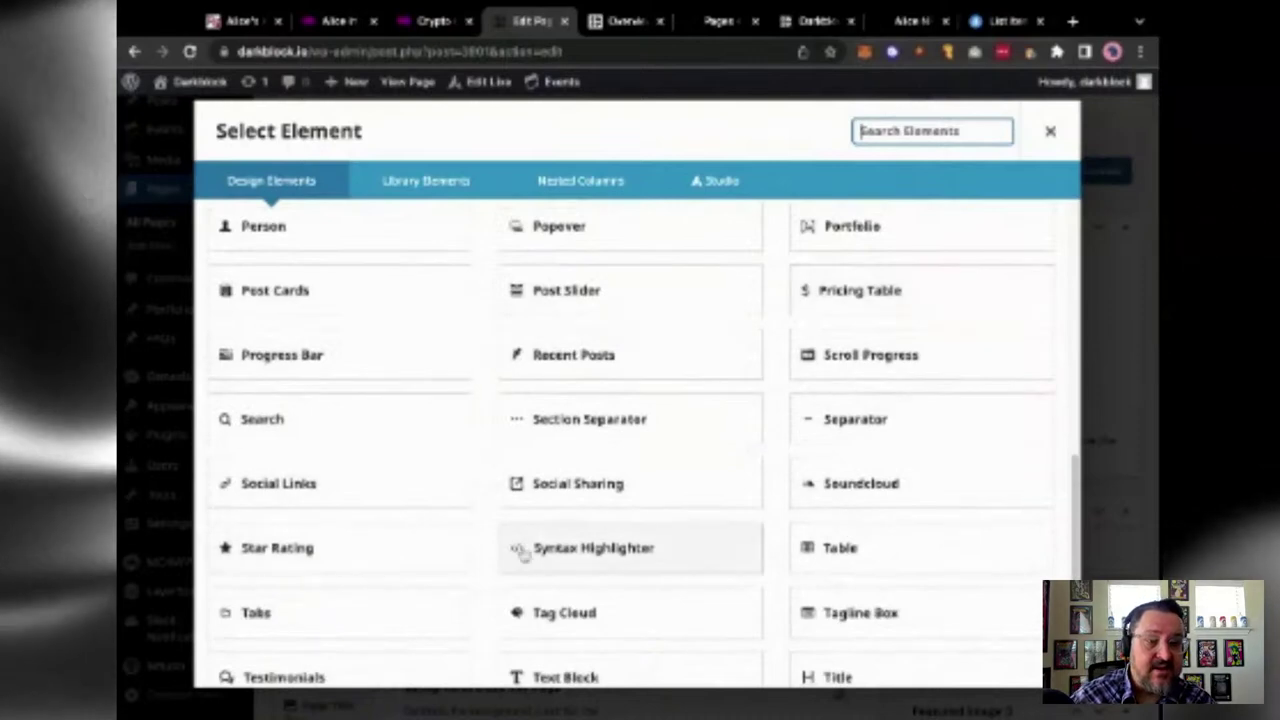
scroll(519, 568, "down", 3)
left_click(846, 491)
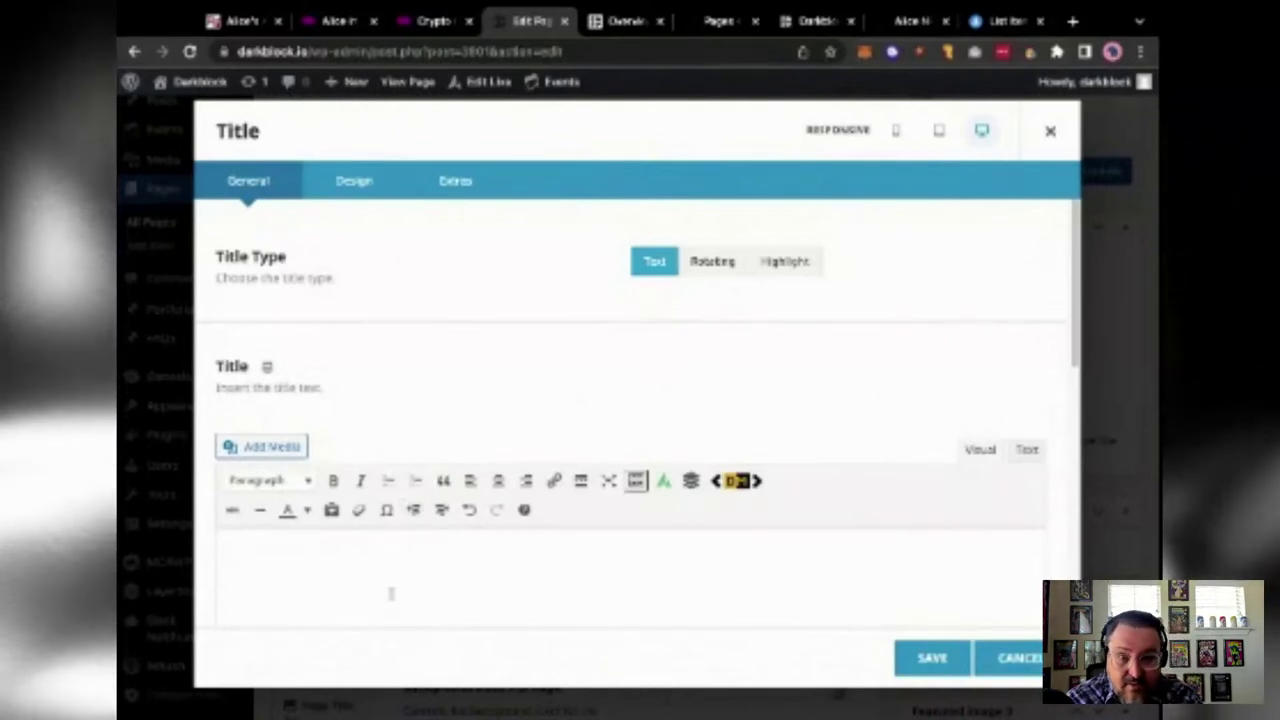
type("im this free")
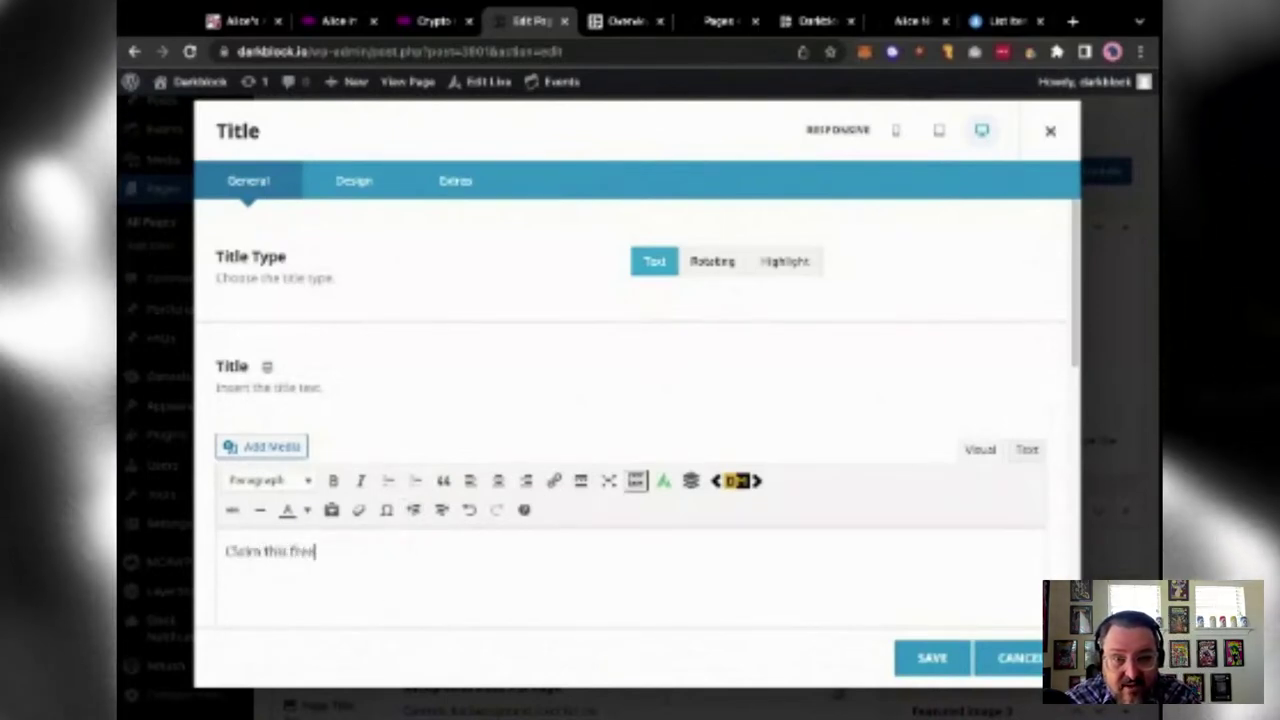
type(" NFT.")
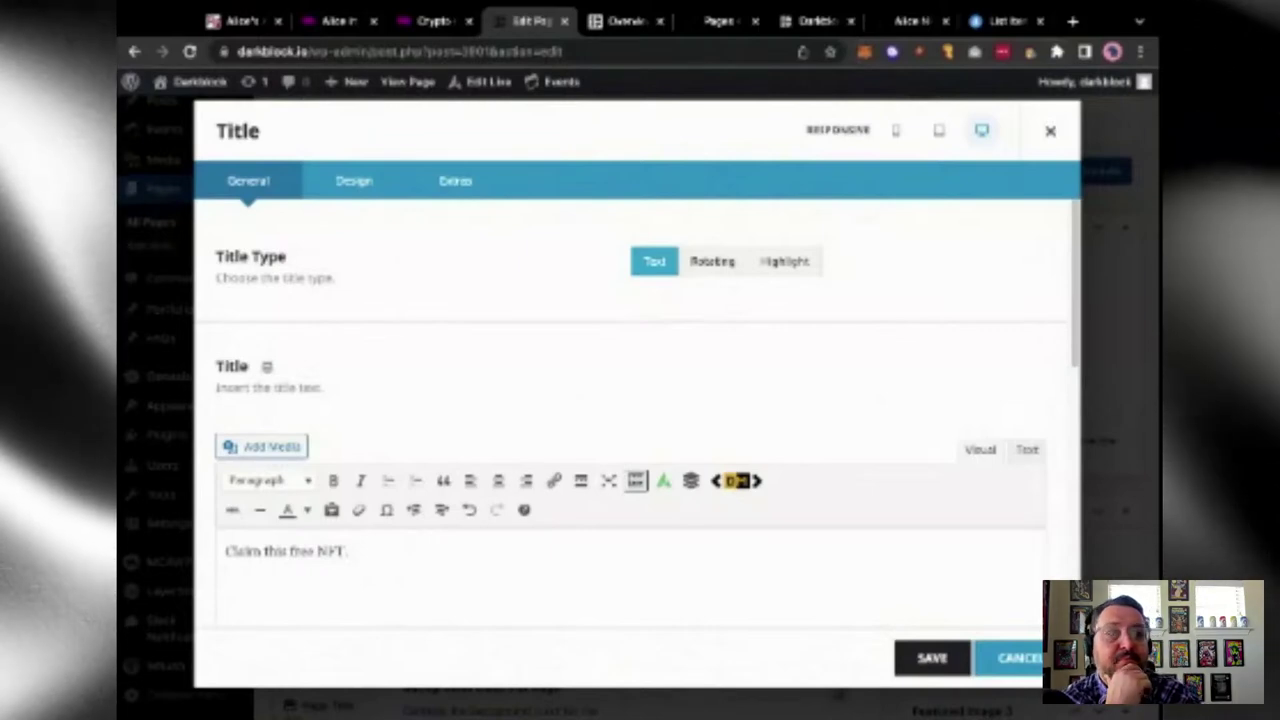
left_click(931, 657)
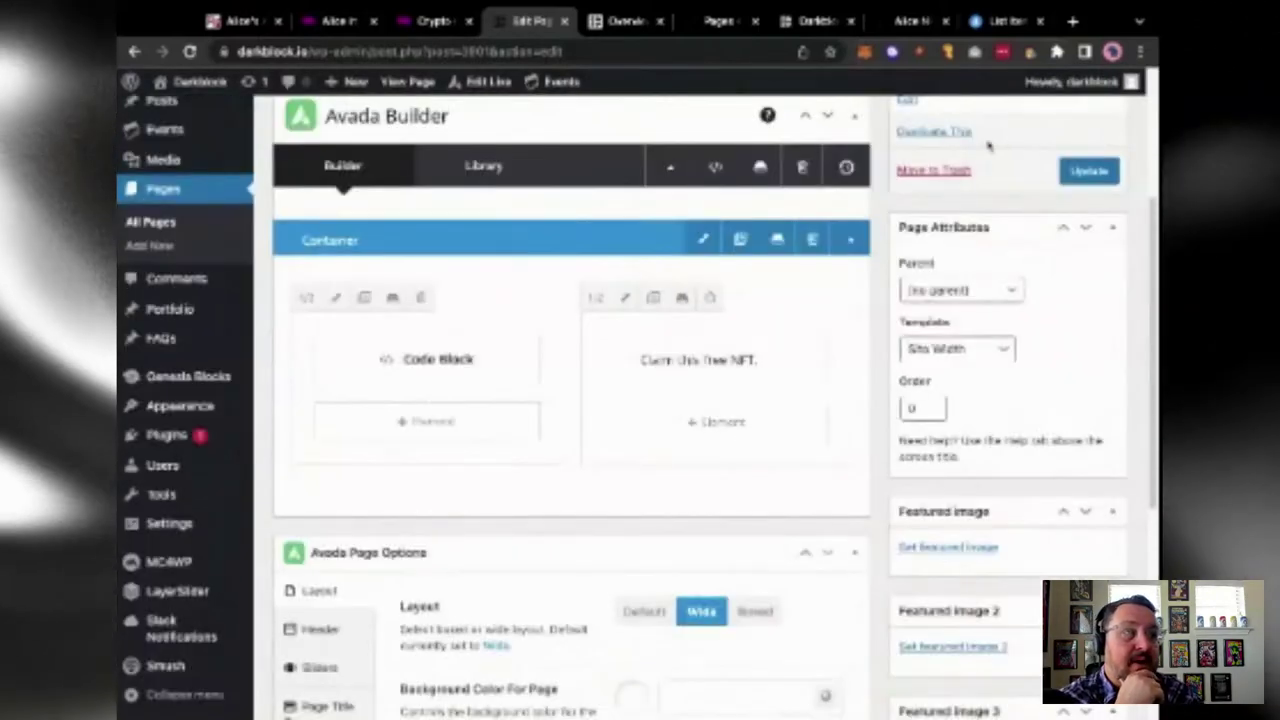
- Update the Alice NFT page and reload its published version at darkblock.io/alice
left_click(1085, 172)
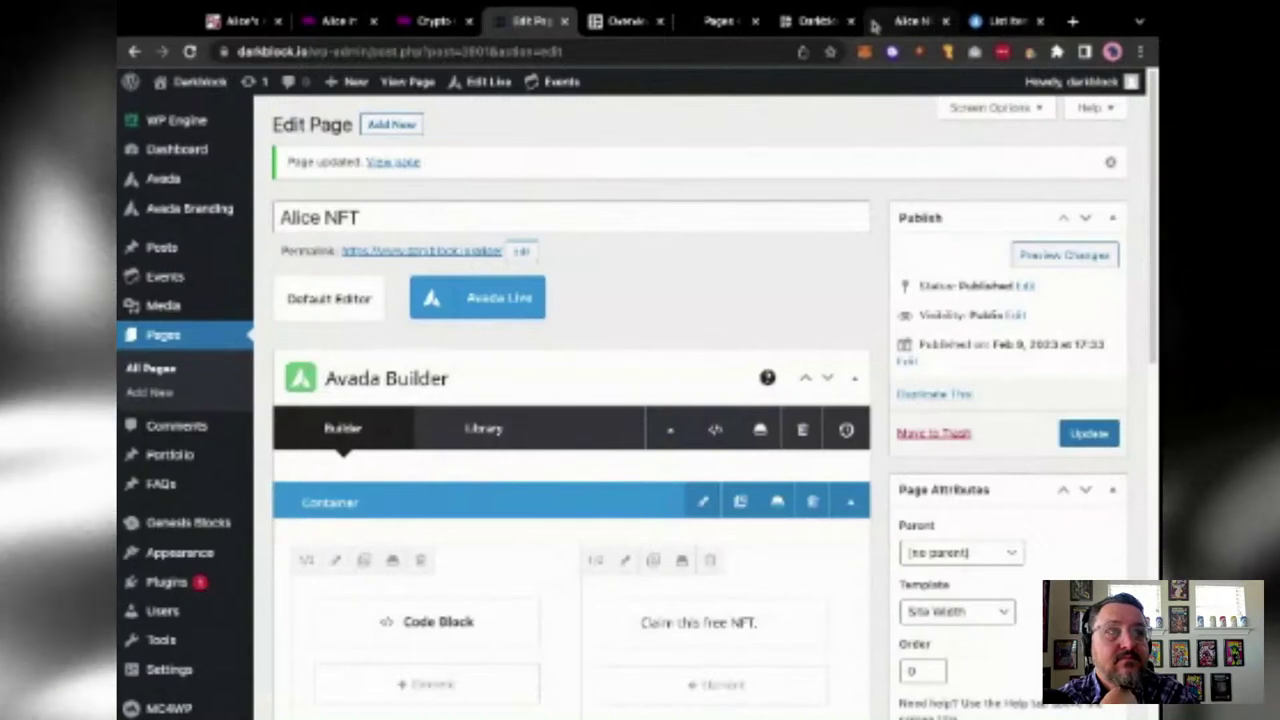
left_click(874, 22)
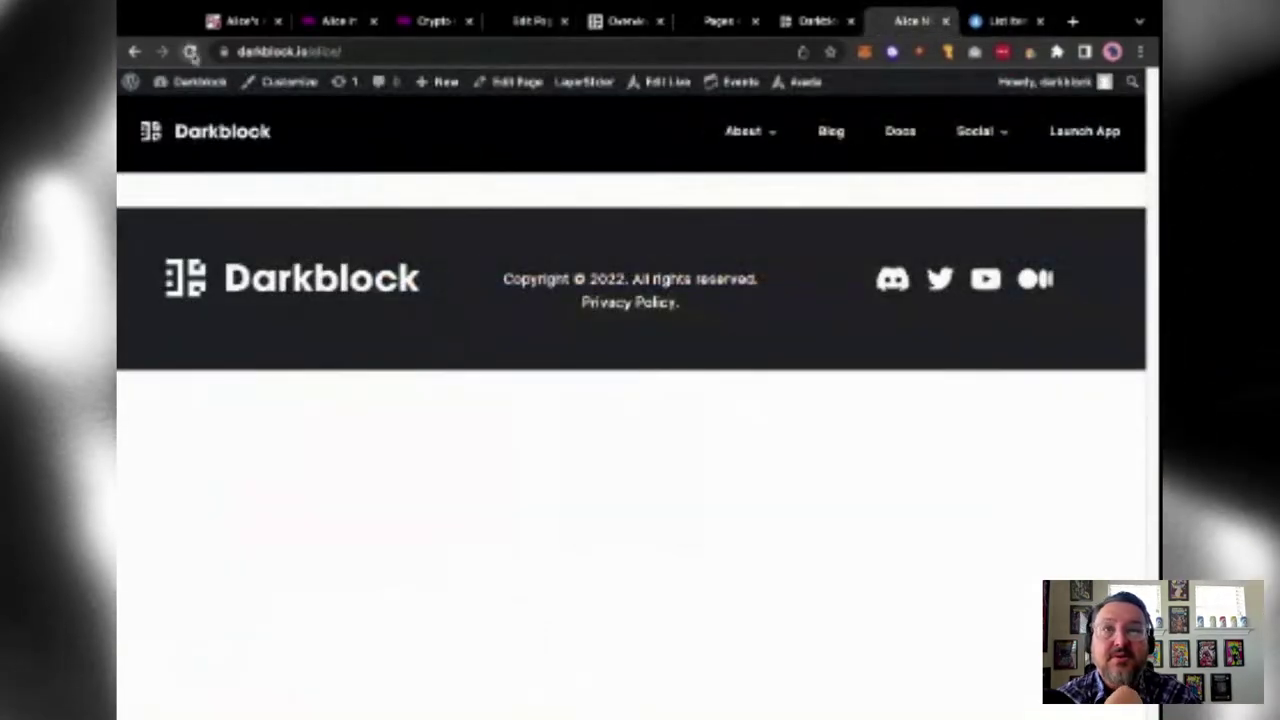
left_click(190, 52)
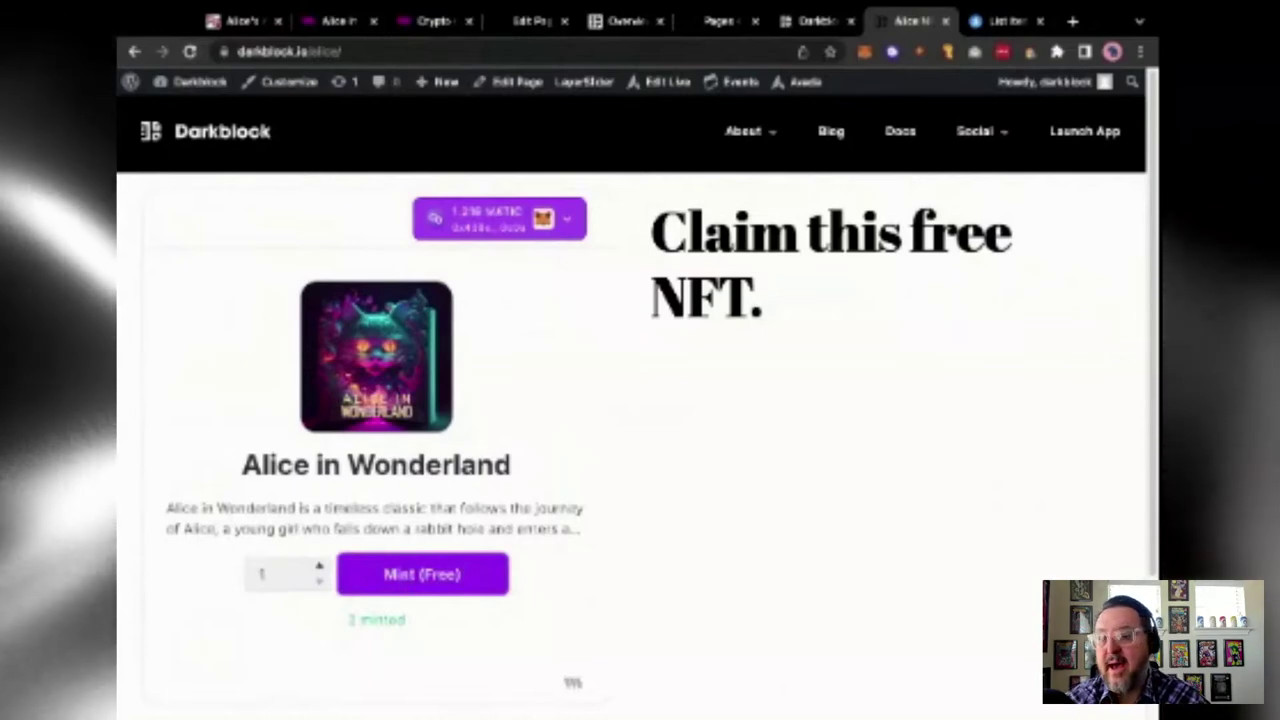
- Switch to the Darkblock page of the Alice in Wonderland NFT and authenticate ownership to unlock its content
left_click(815, 21)
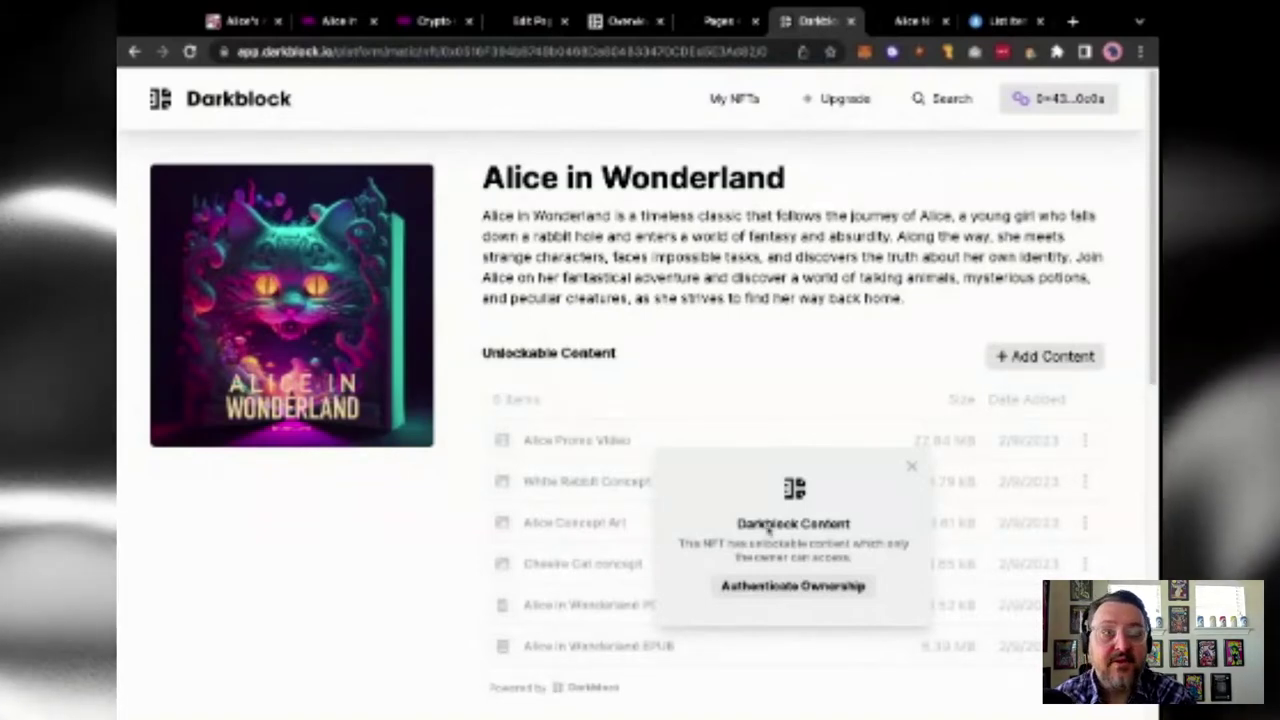
scroll(700, 533, "down", 3)
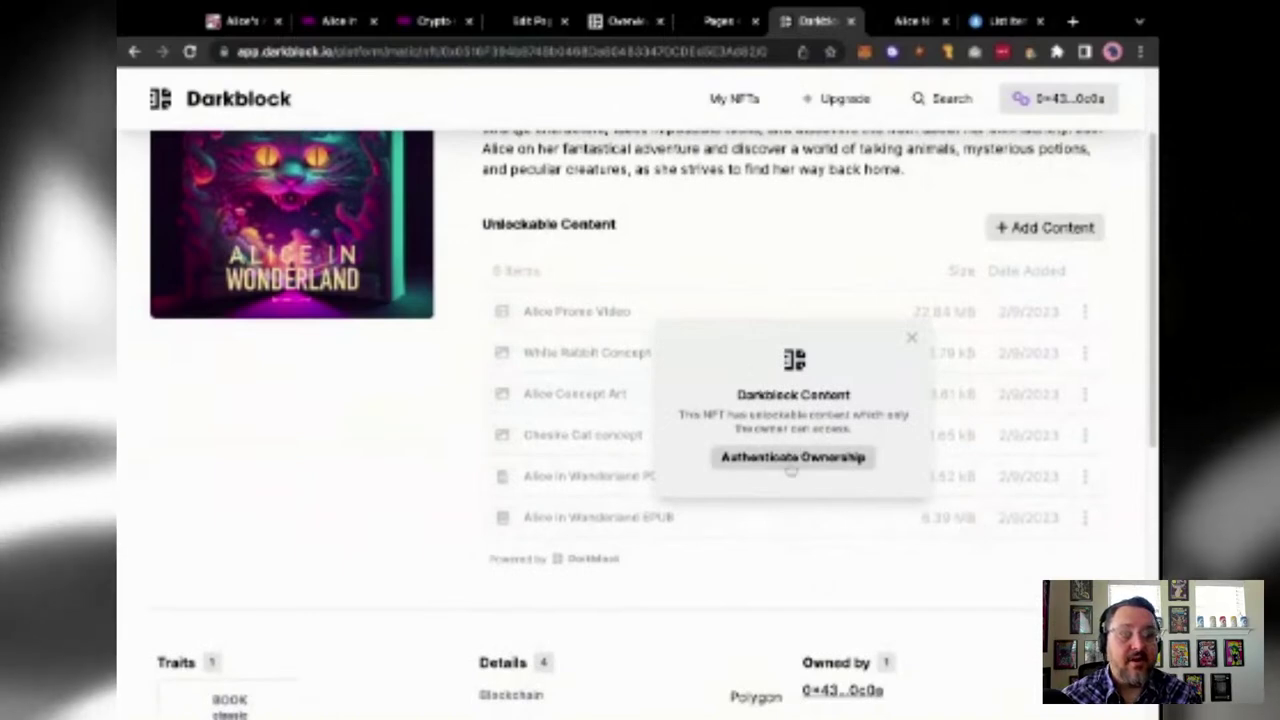
left_click(790, 458)
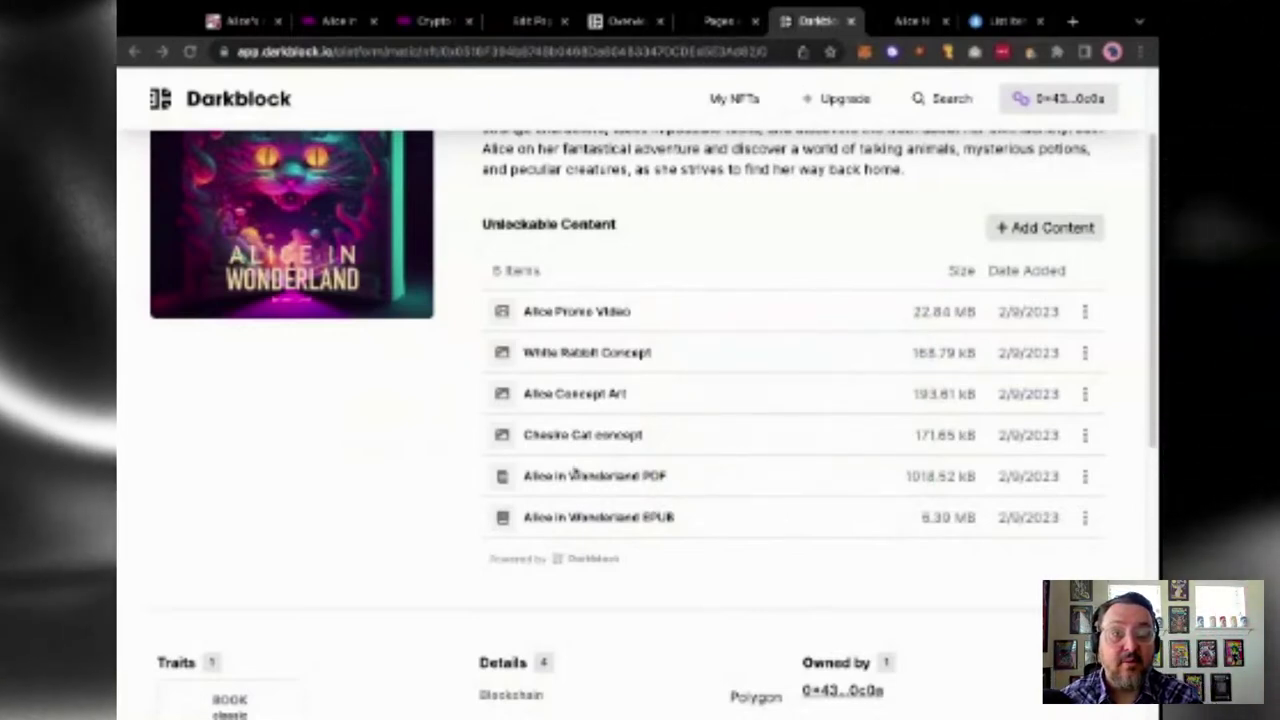
- Open the unlocked Alice in Wonderland PDF, page through its opening pages and close the viewer
left_click(625, 479)
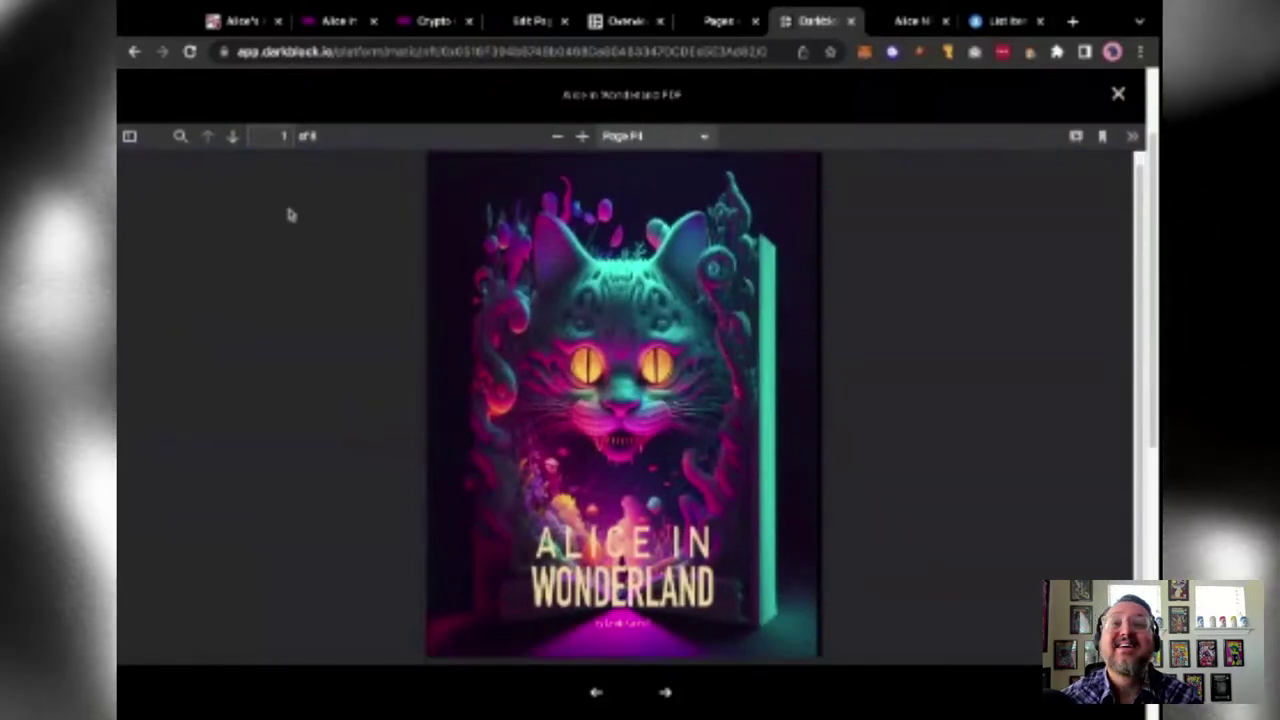
left_click(232, 136)
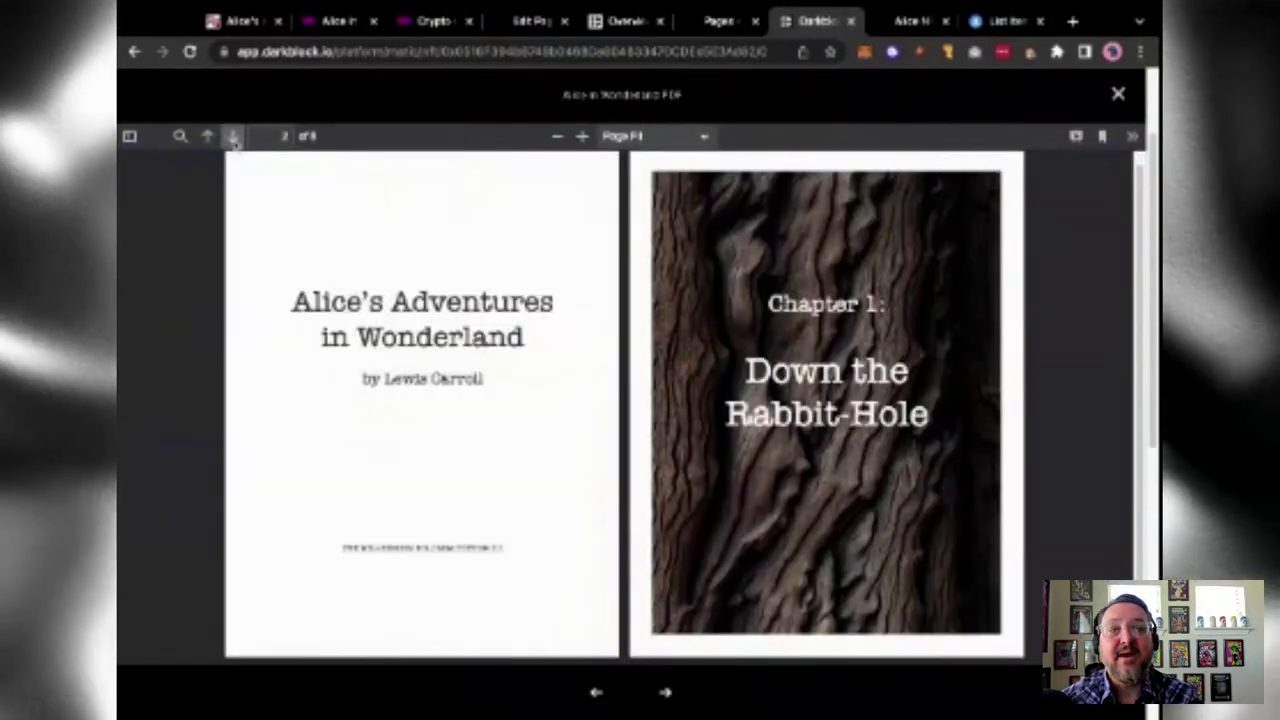
left_click(232, 136)
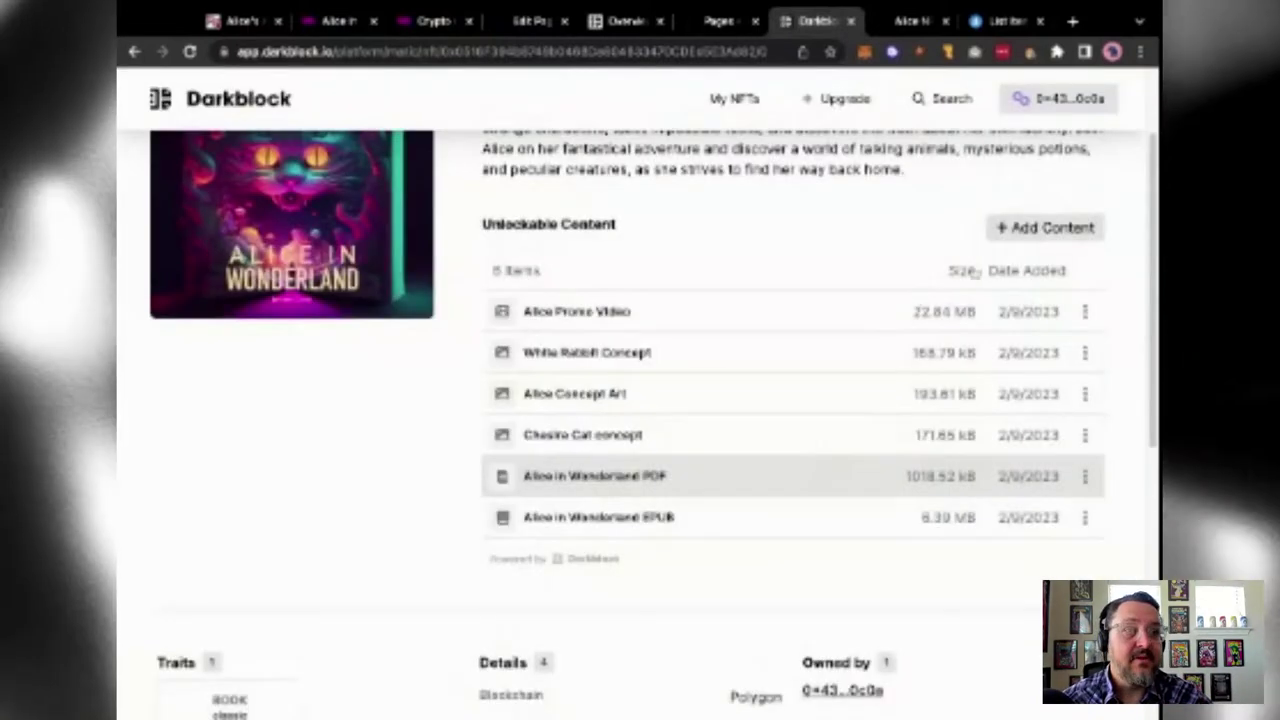
left_click(1118, 93)
- View the Alice Concept Art and White Rabbit Concept images, play the Alice Promo Video and look over the unlockable content list
left_click(576, 396)
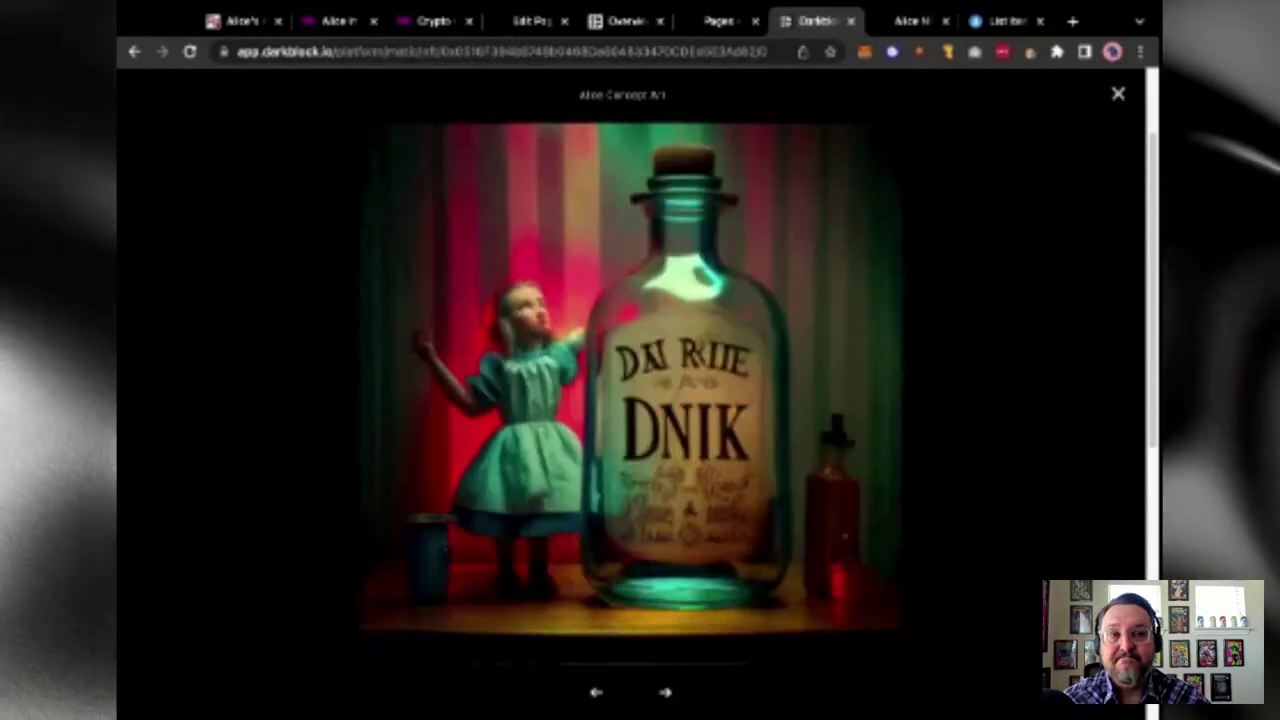
left_click(596, 692)
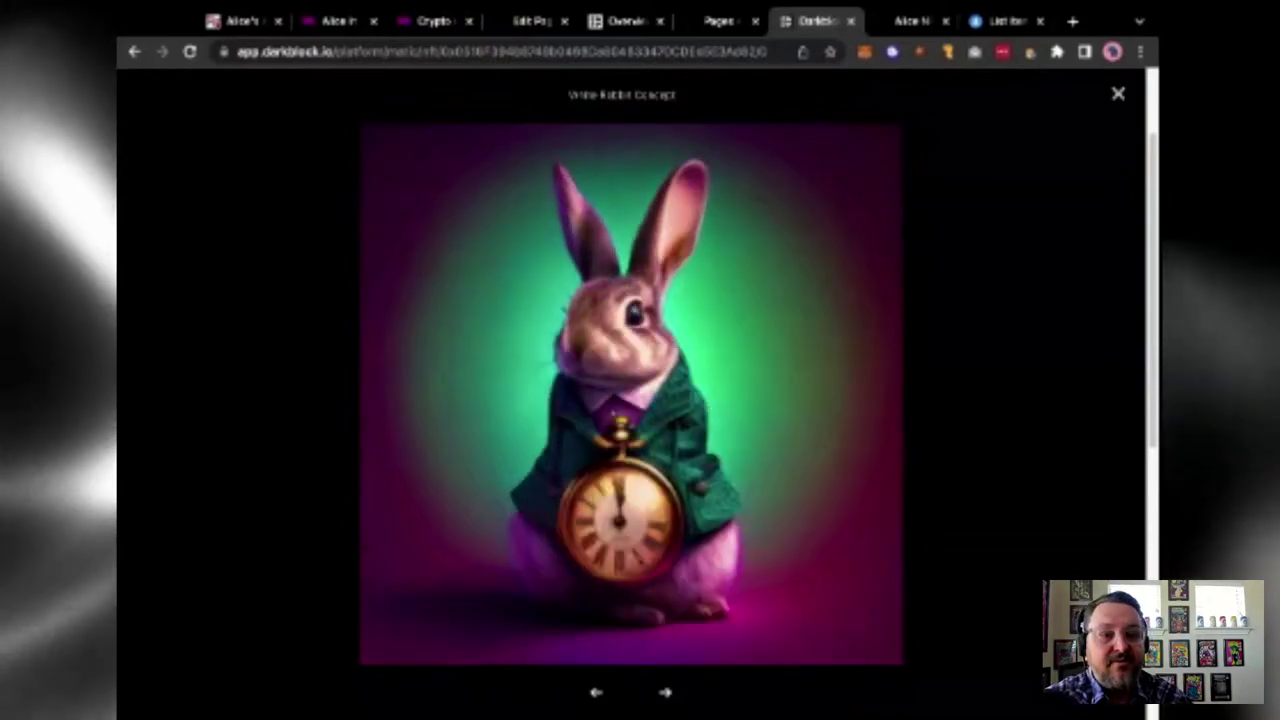
key("Left")
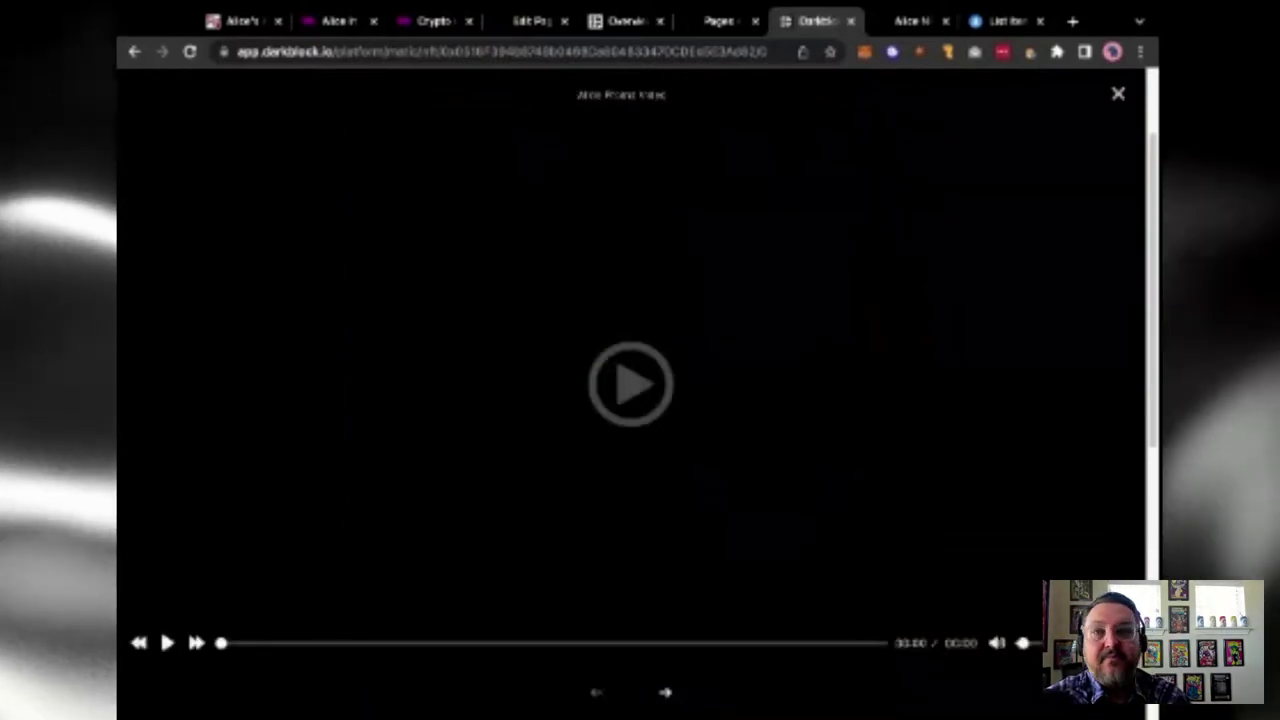
left_click(643, 384)
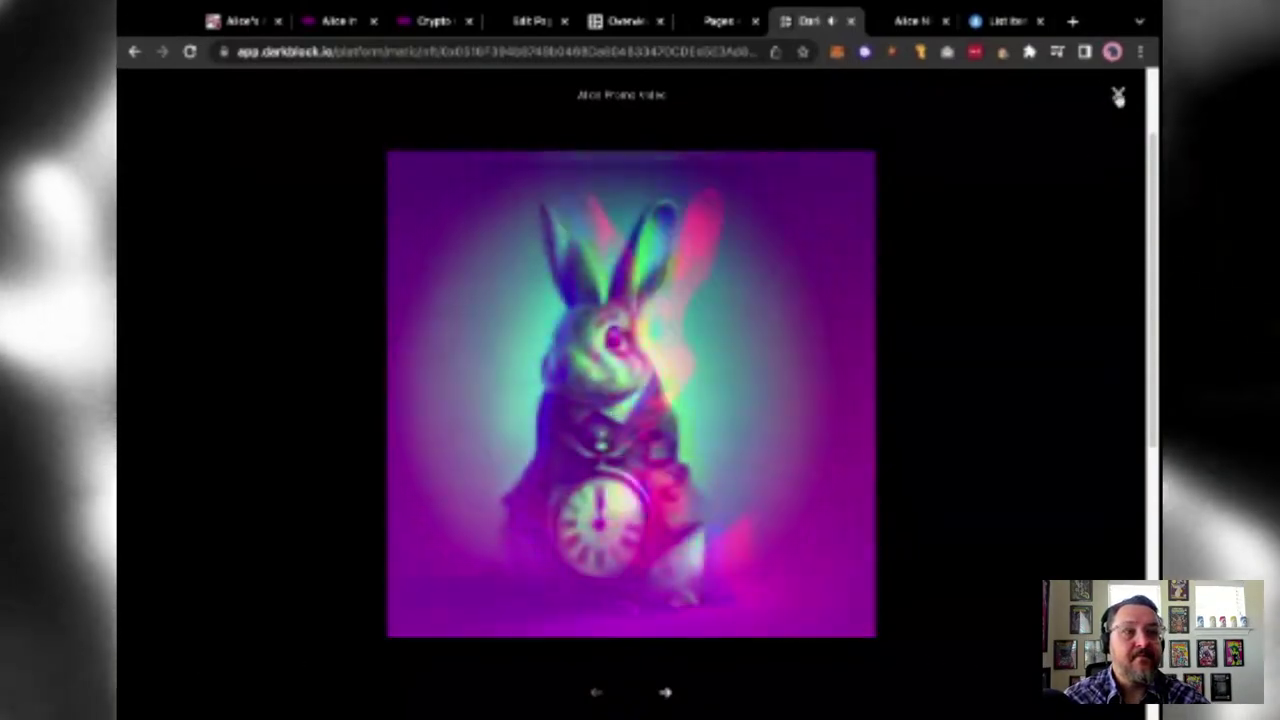
left_click(1118, 93)
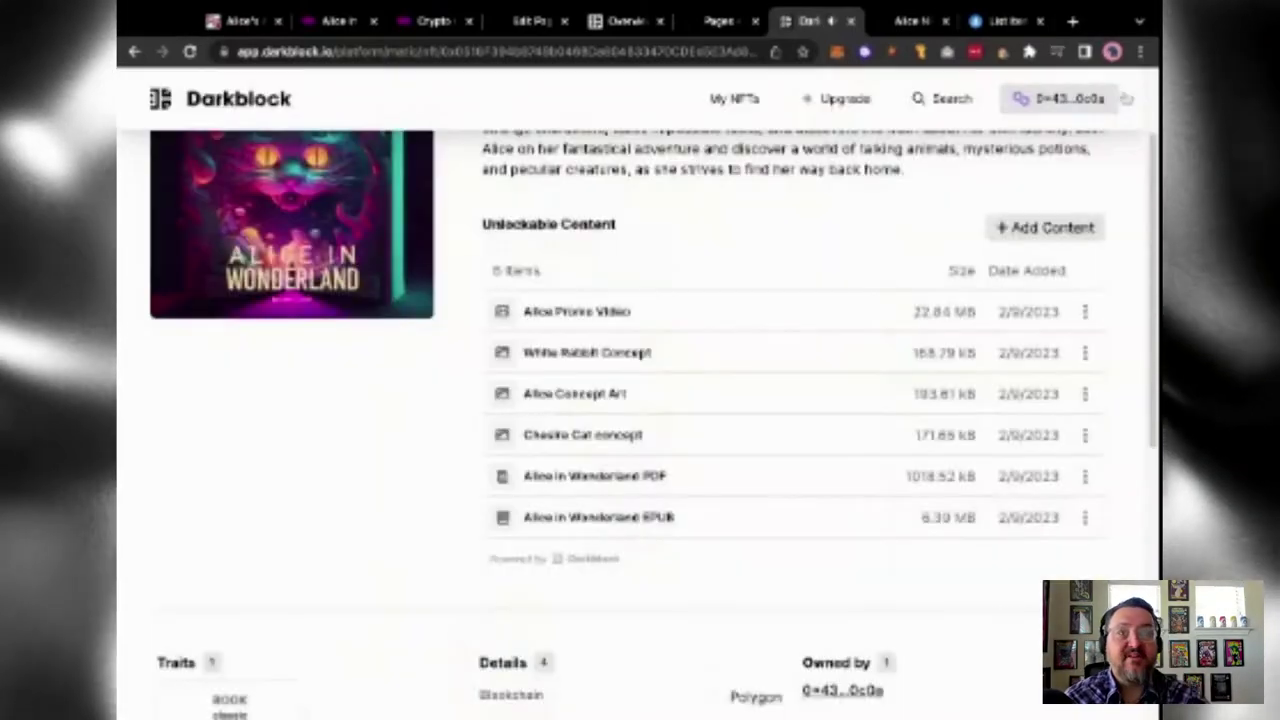
scroll(440, 559, "up", 2)
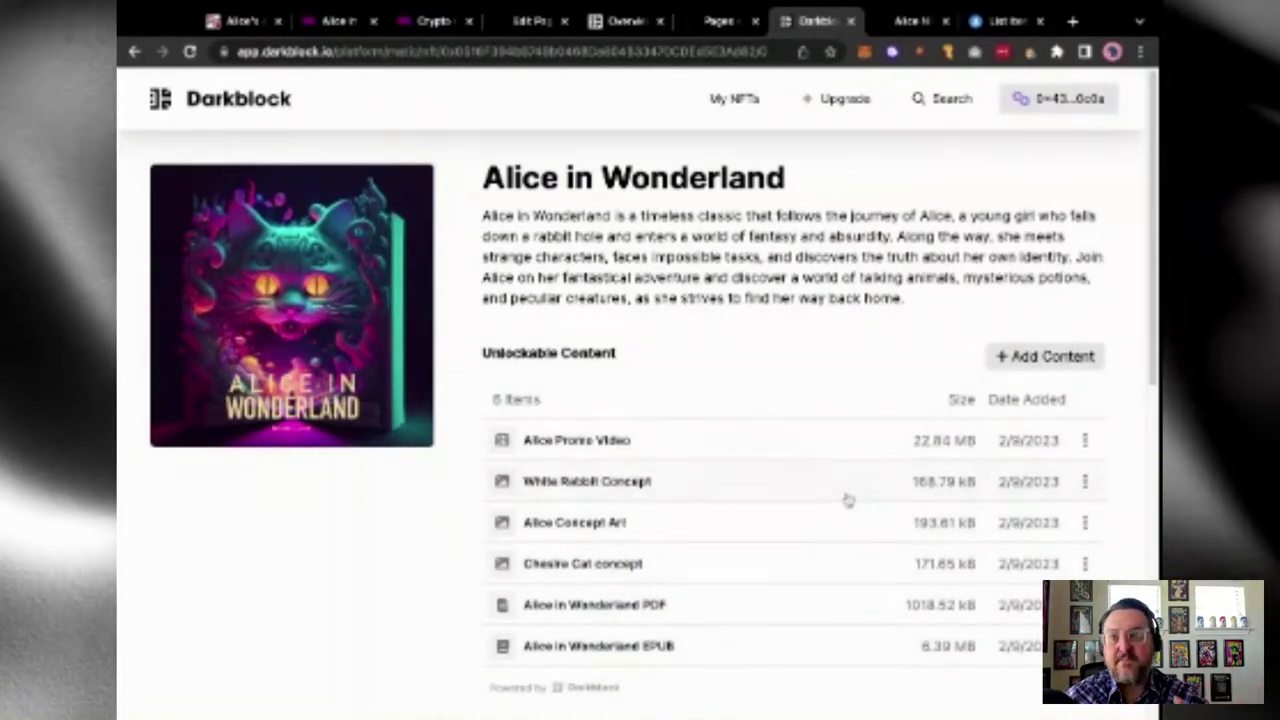
scroll(847, 500, "down", 1)
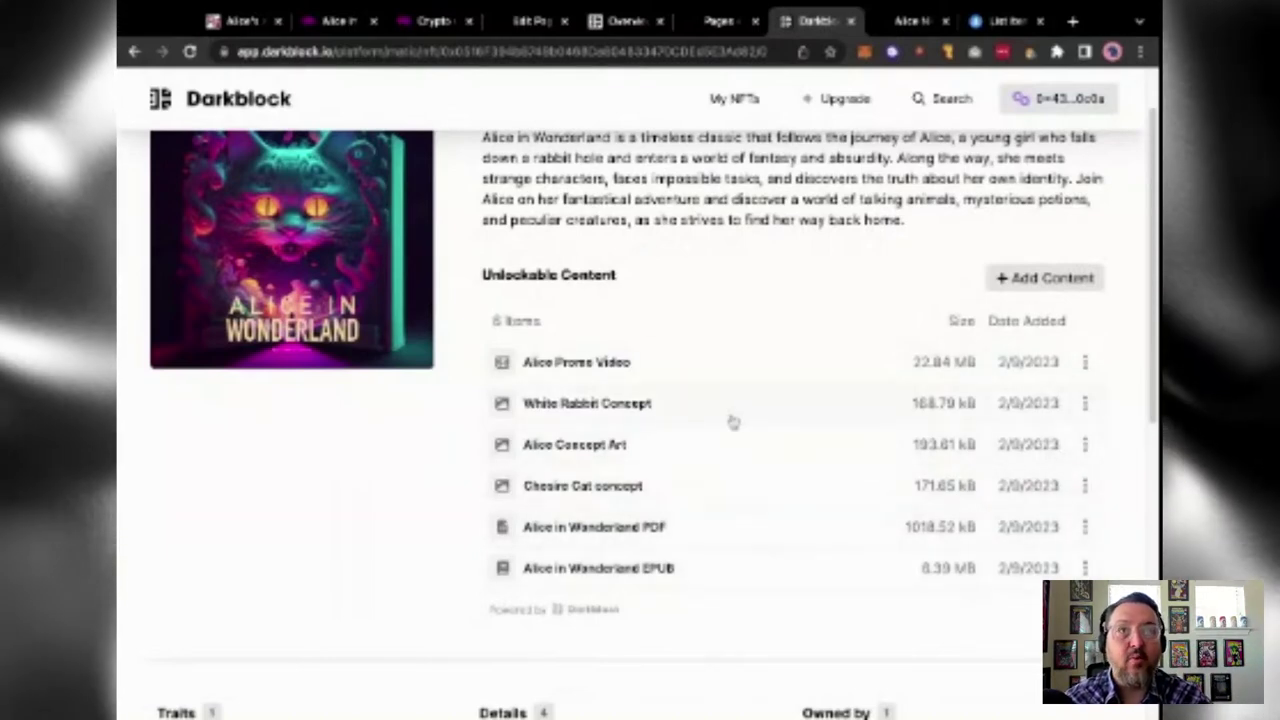
scroll(733, 422, "up", 2)
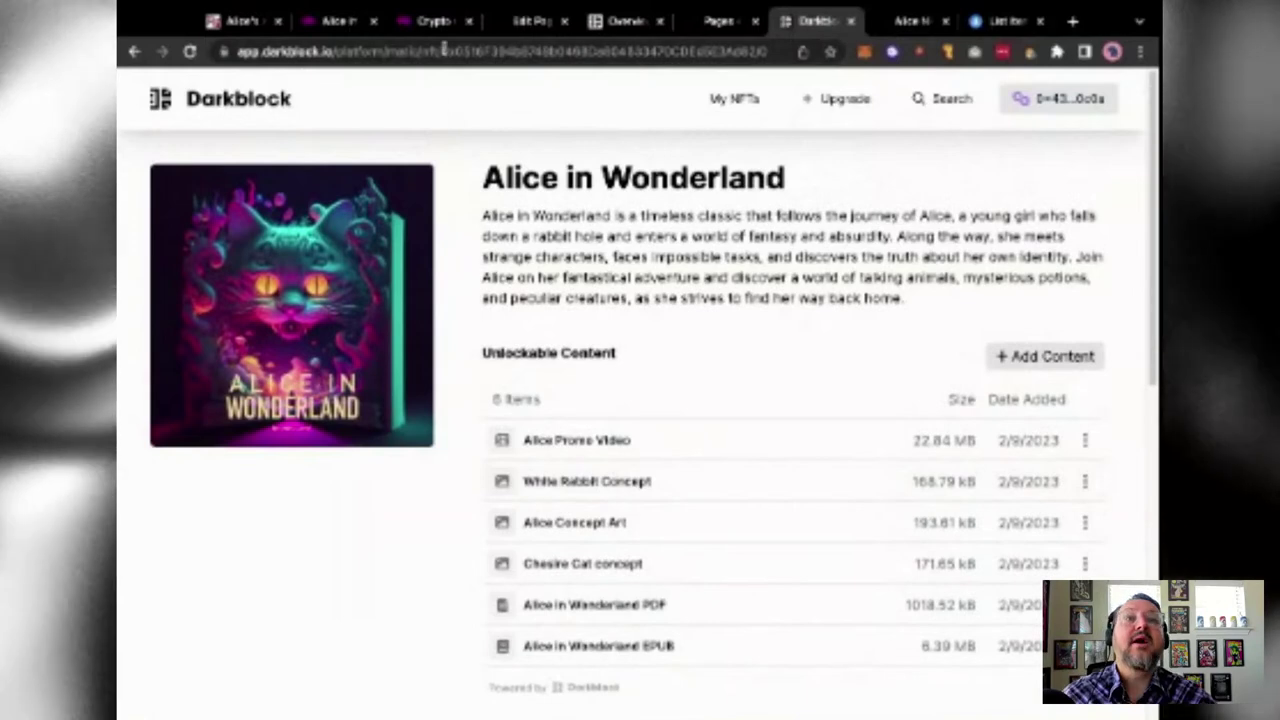
- Open the Embed page of the Darkblock docs and select the Viewer Embed iframe code
left_click(617, 24)
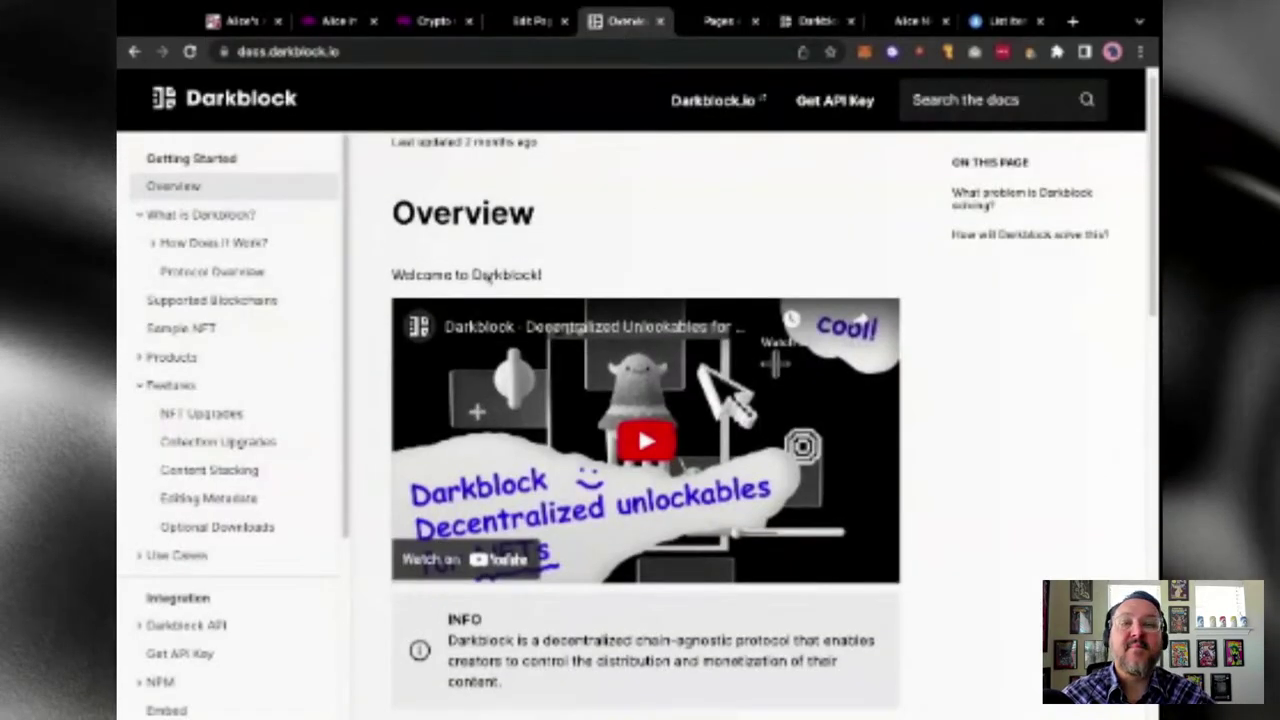
scroll(178, 650, "down", 3)
scroll(178, 650, "down", 3)
left_click(168, 549)
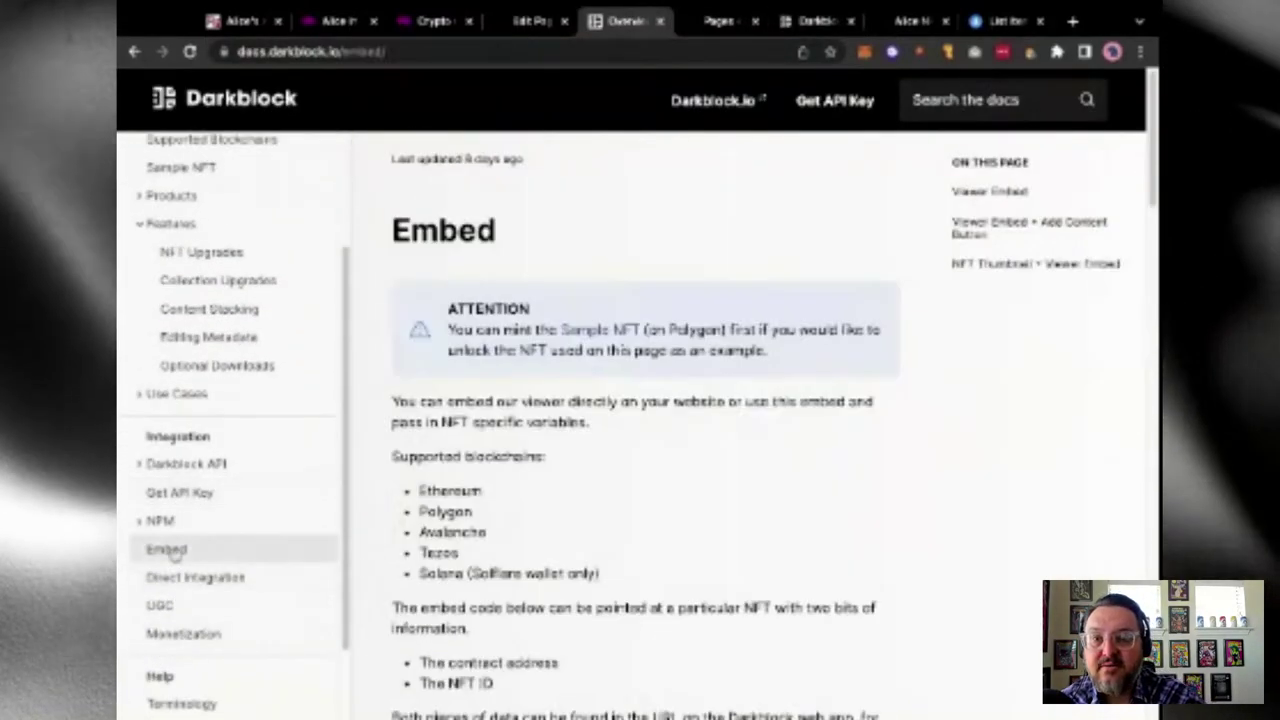
scroll(506, 478, "down", 10)
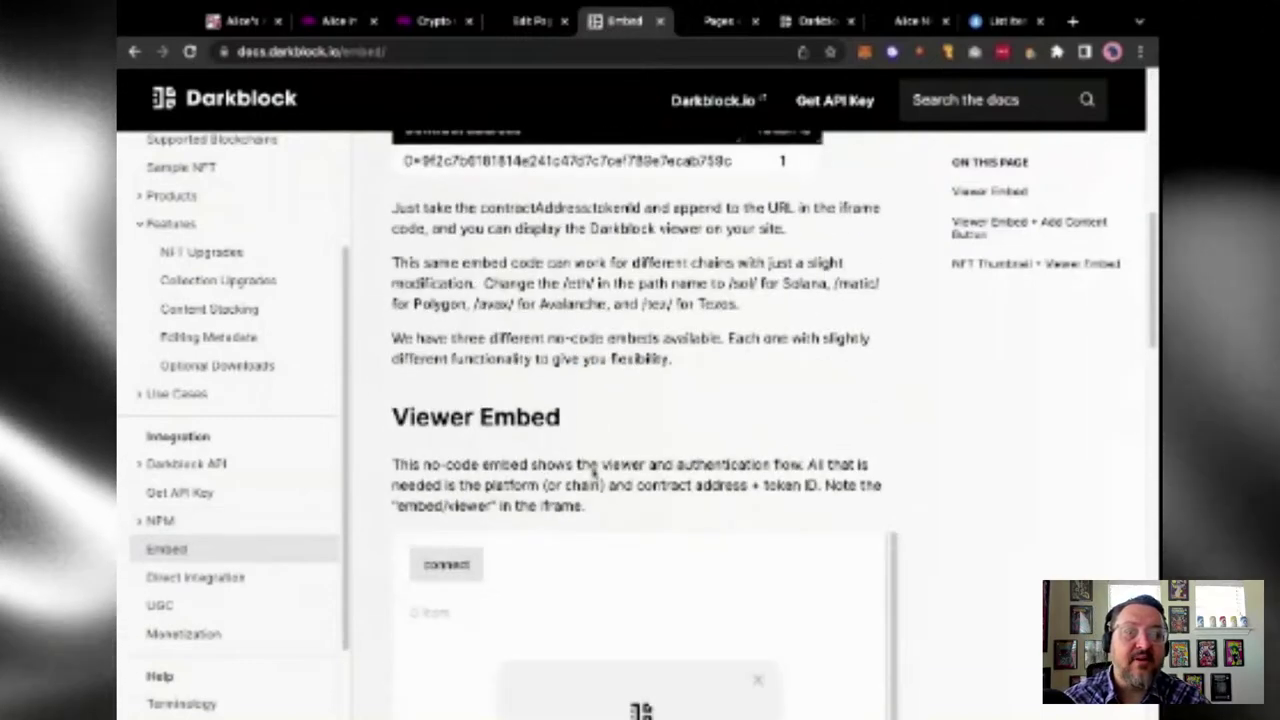
scroll(1046, 534, "down", 4)
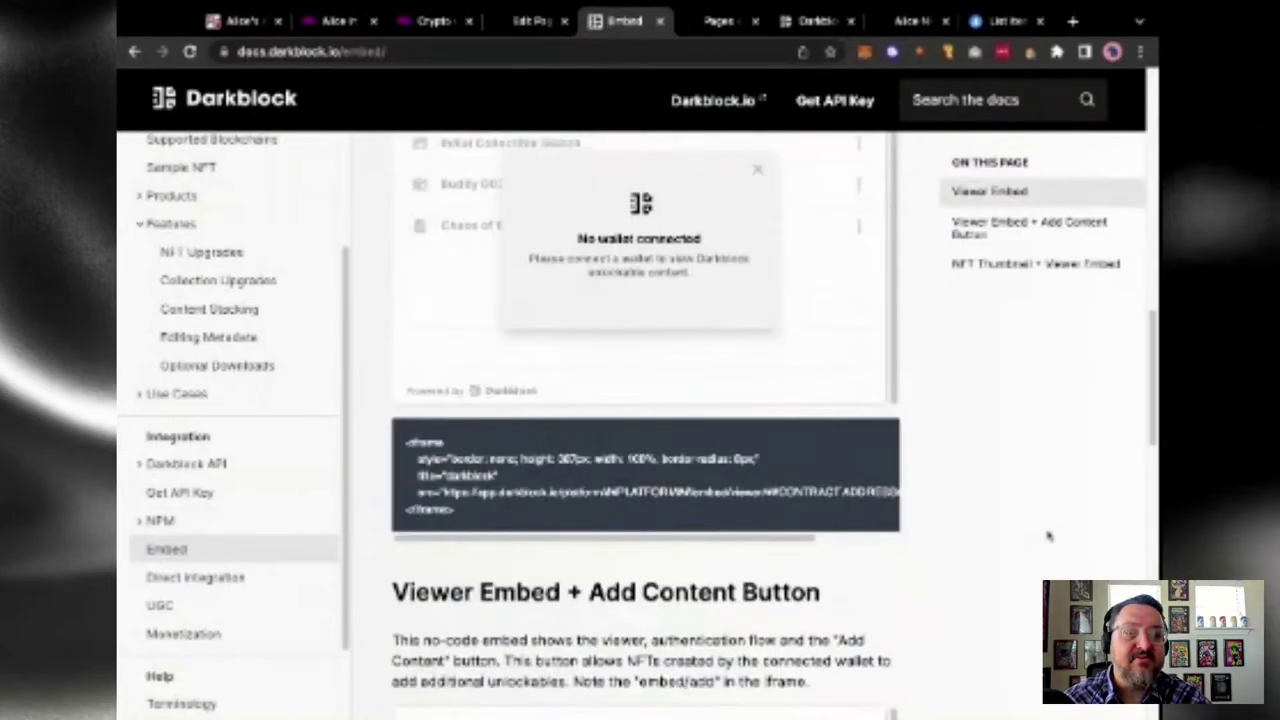
triple_click(469, 516)
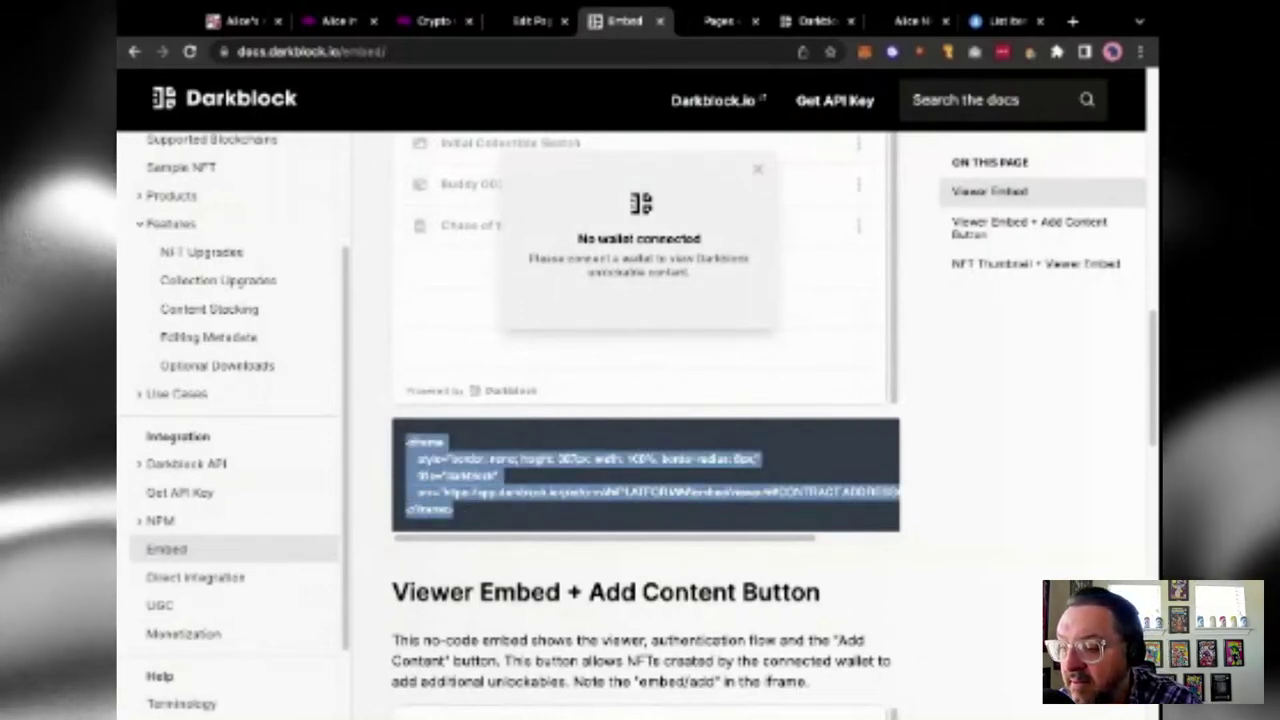
- Open the netlify demo page, connect the wallet in its Darkblock viewer and authenticate ownership of the Alice in Wonderland NFT
key("super+Tab")
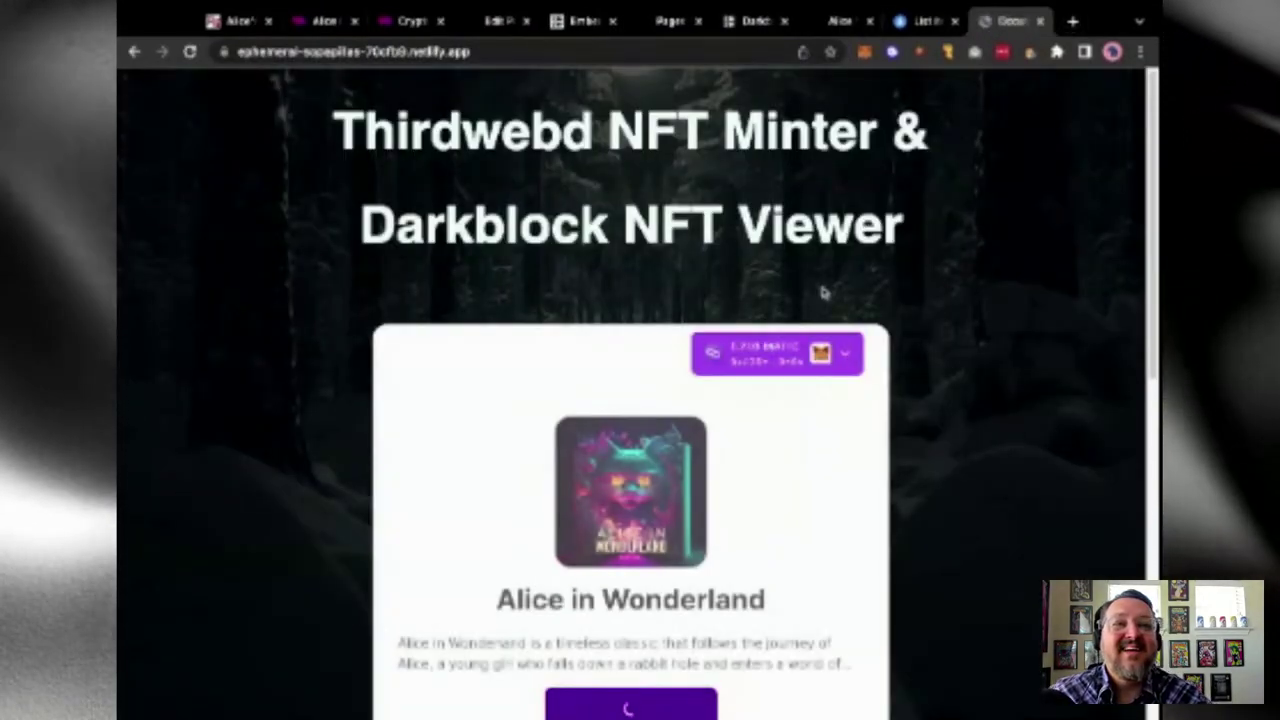
left_click(1062, 297)
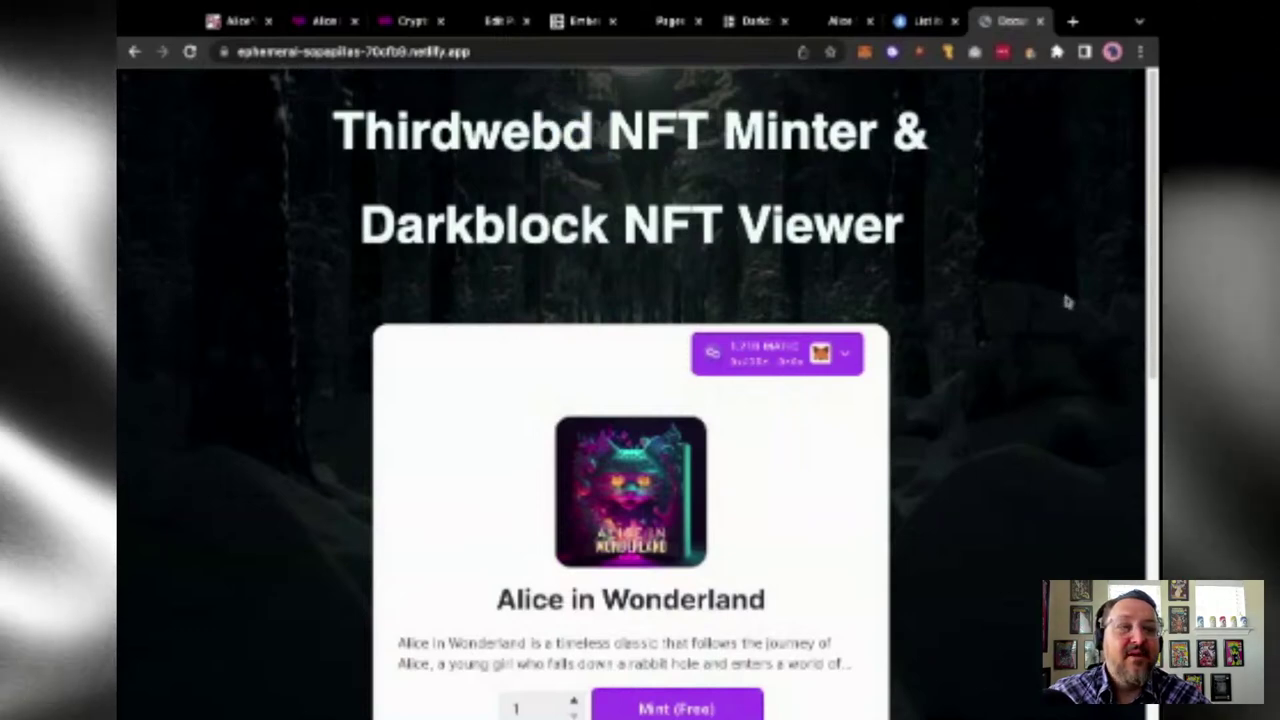
scroll(1062, 297, "down", 3)
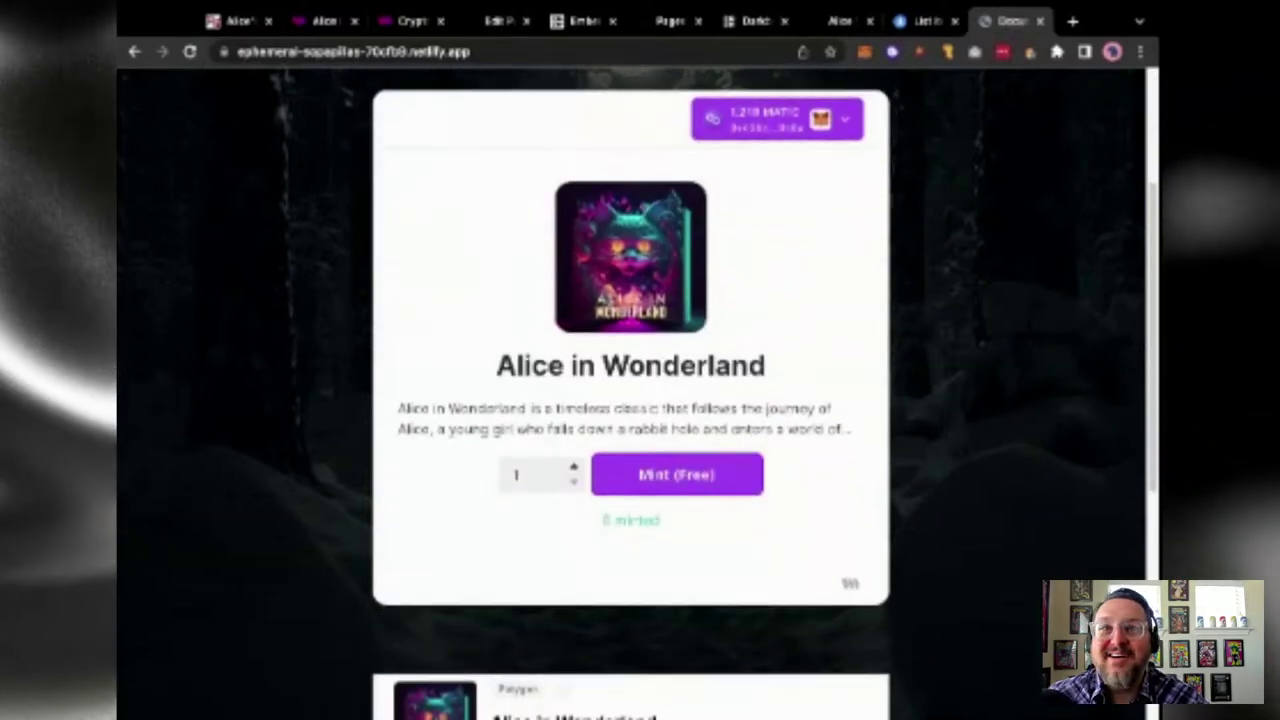
scroll(1064, 300, "down", 5)
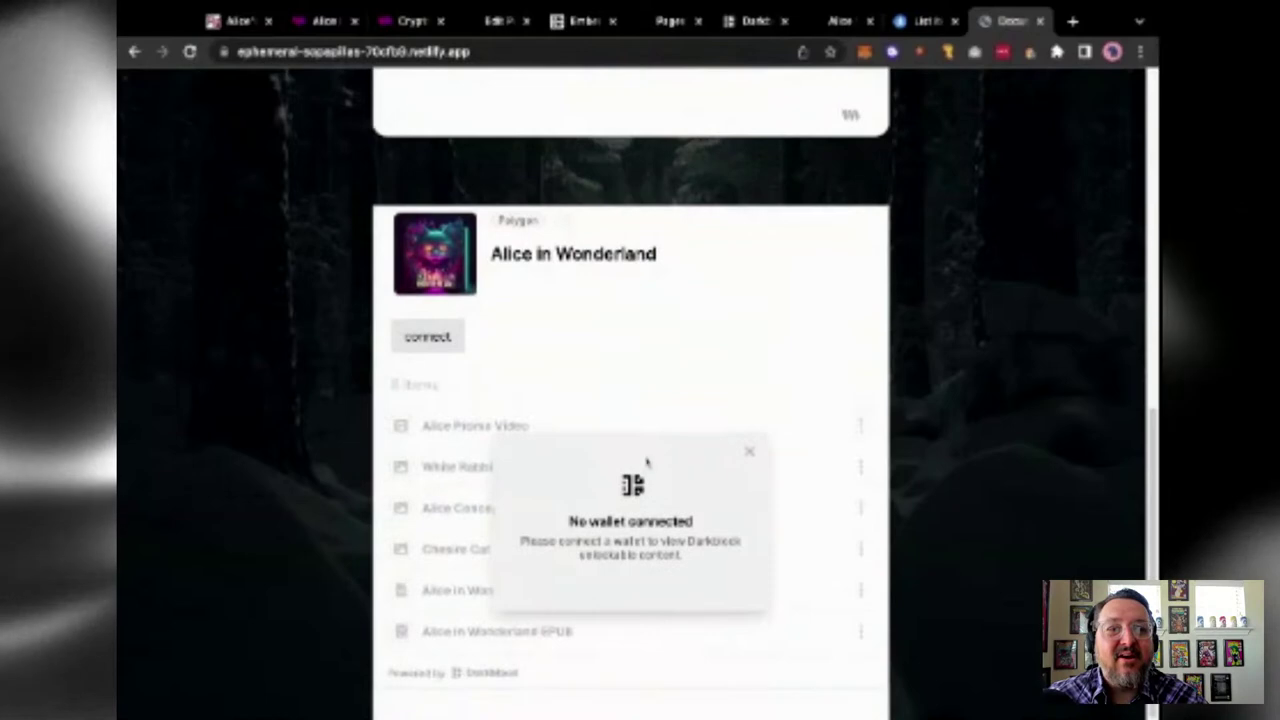
left_click(442, 345)
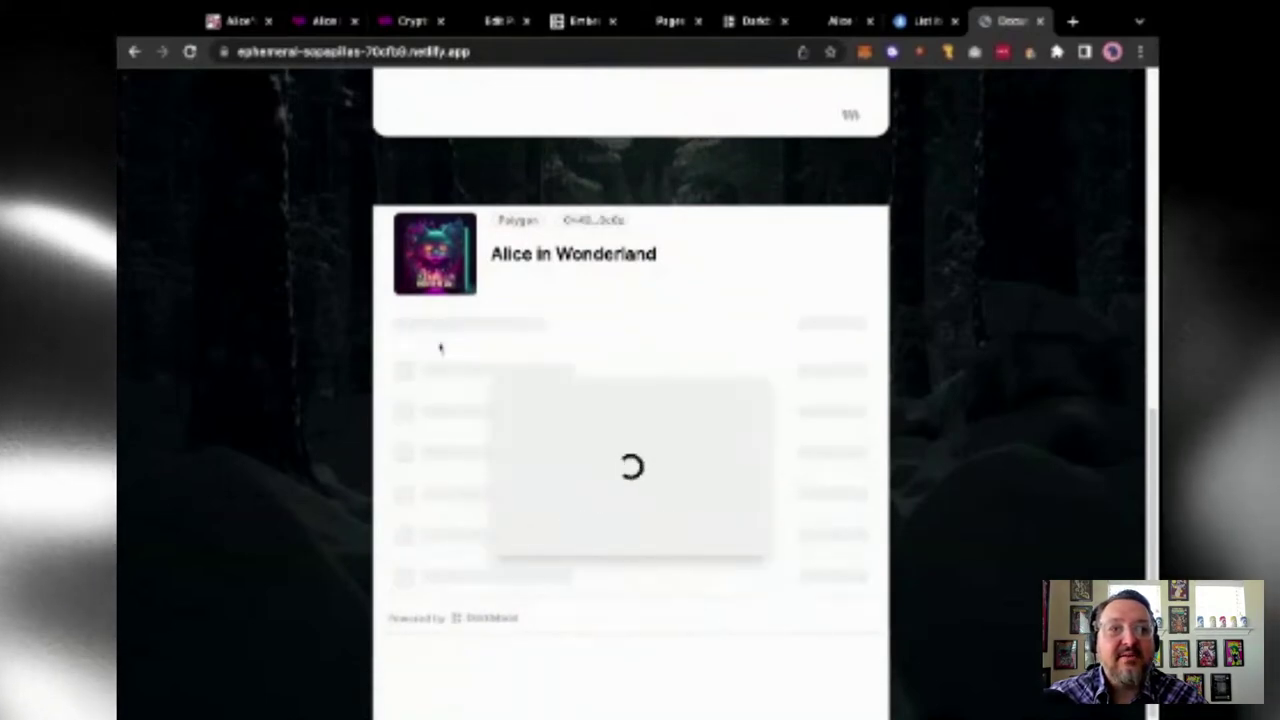
left_click(627, 524)
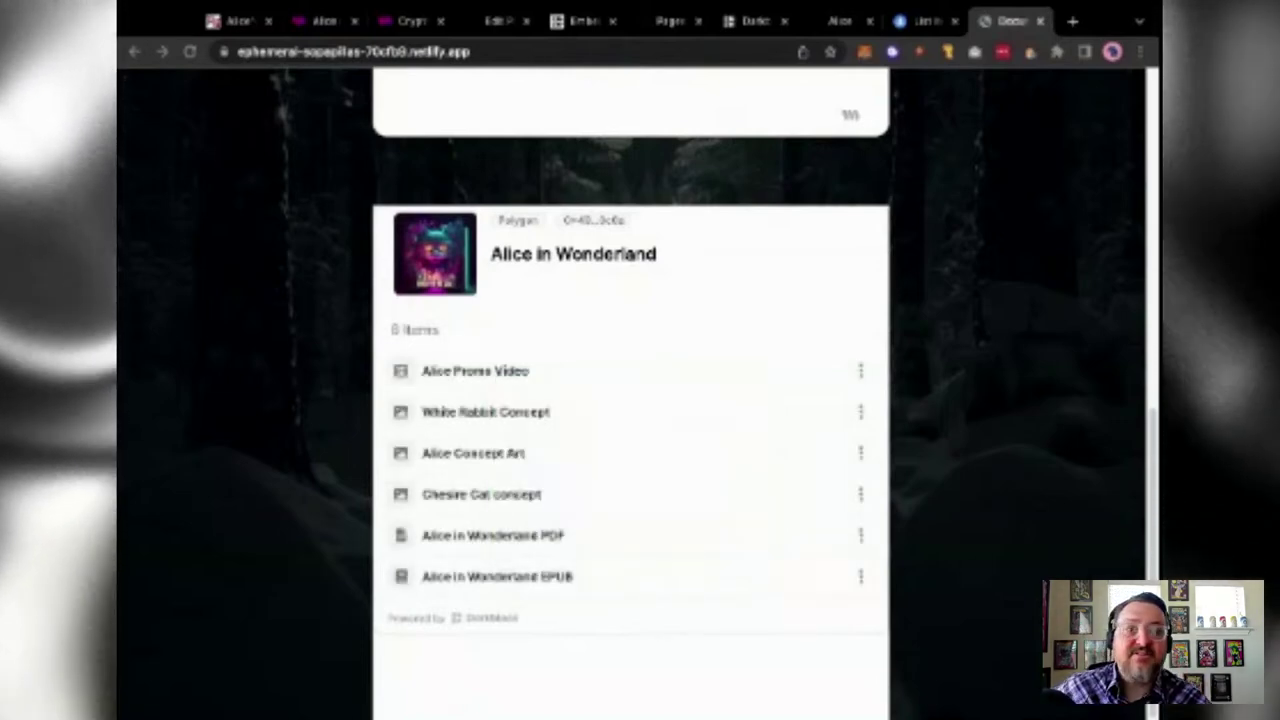
- Copy the netlify demo page's address and switch back to the WordPress editor of the Alice NFT page
left_click(366, 50)
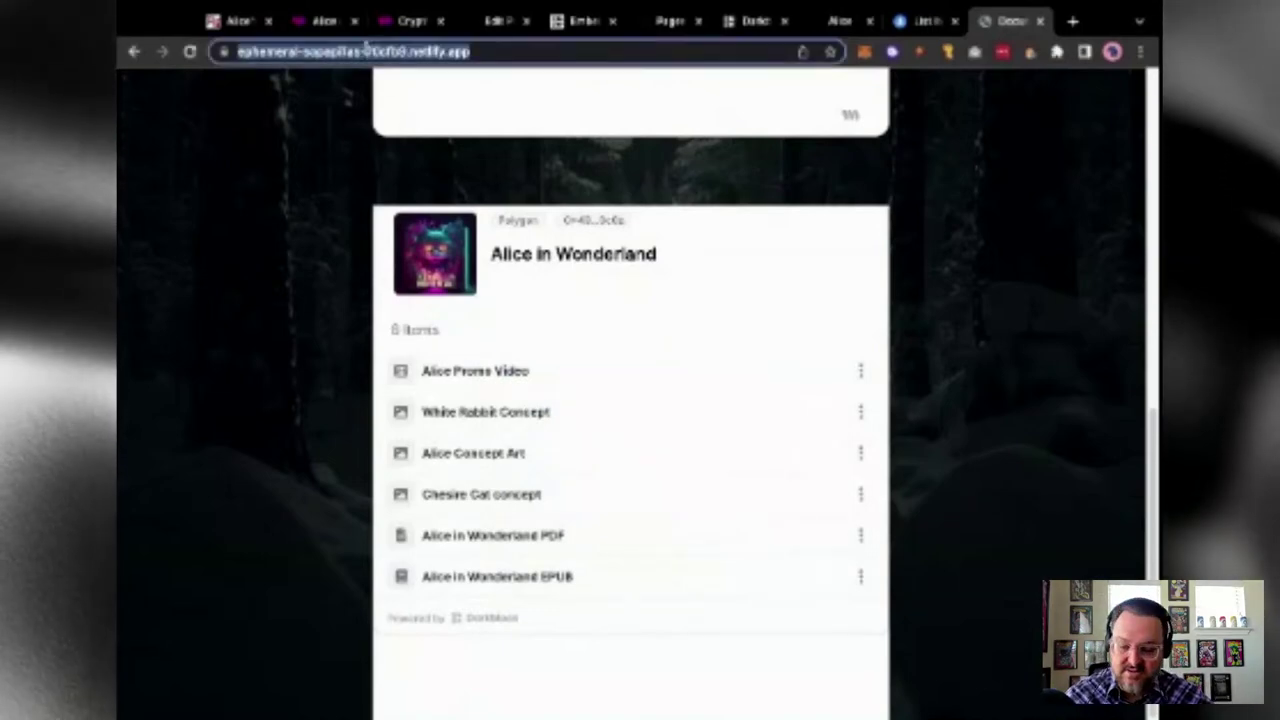
left_click(724, 28)
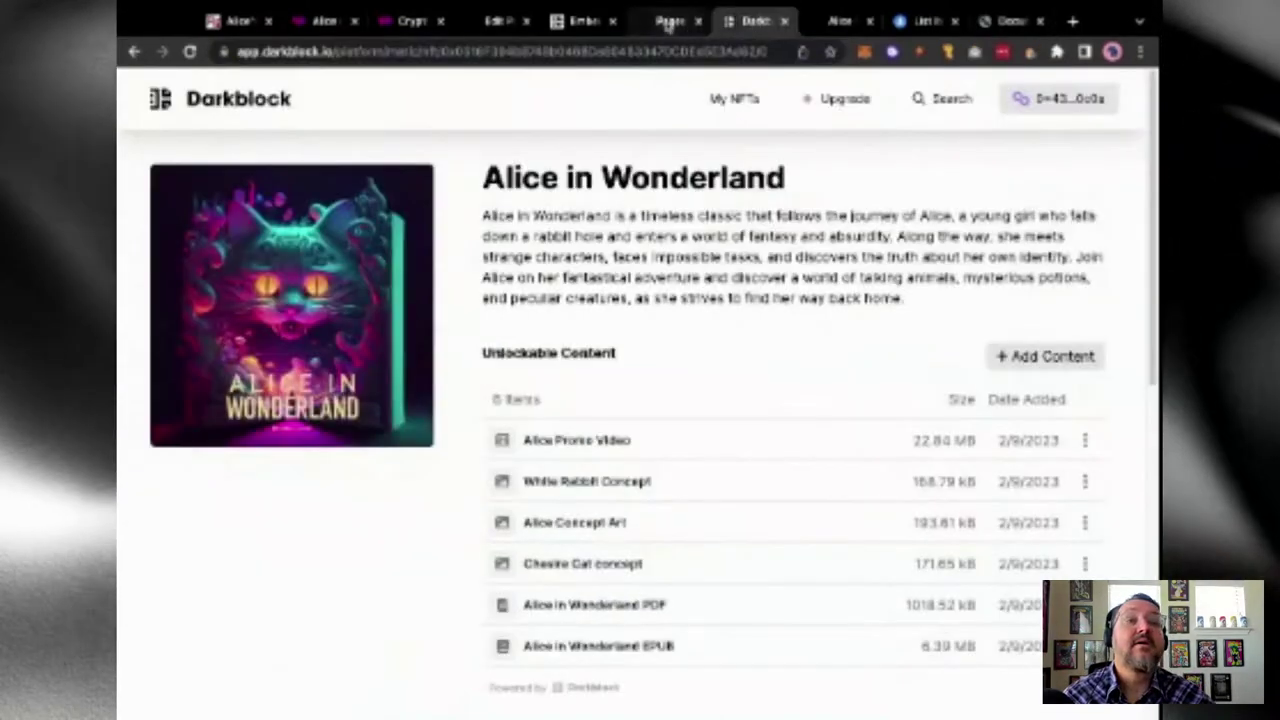
left_click(668, 22)
left_click(580, 20)
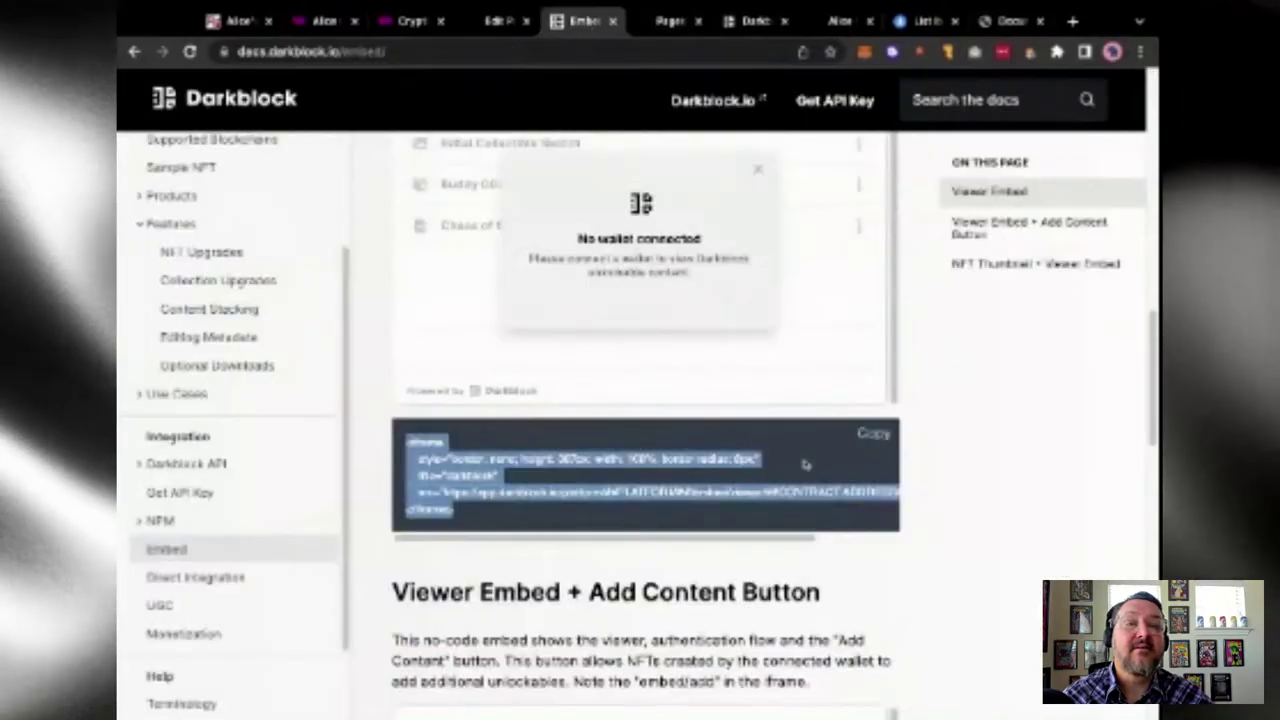
left_click(500, 21)
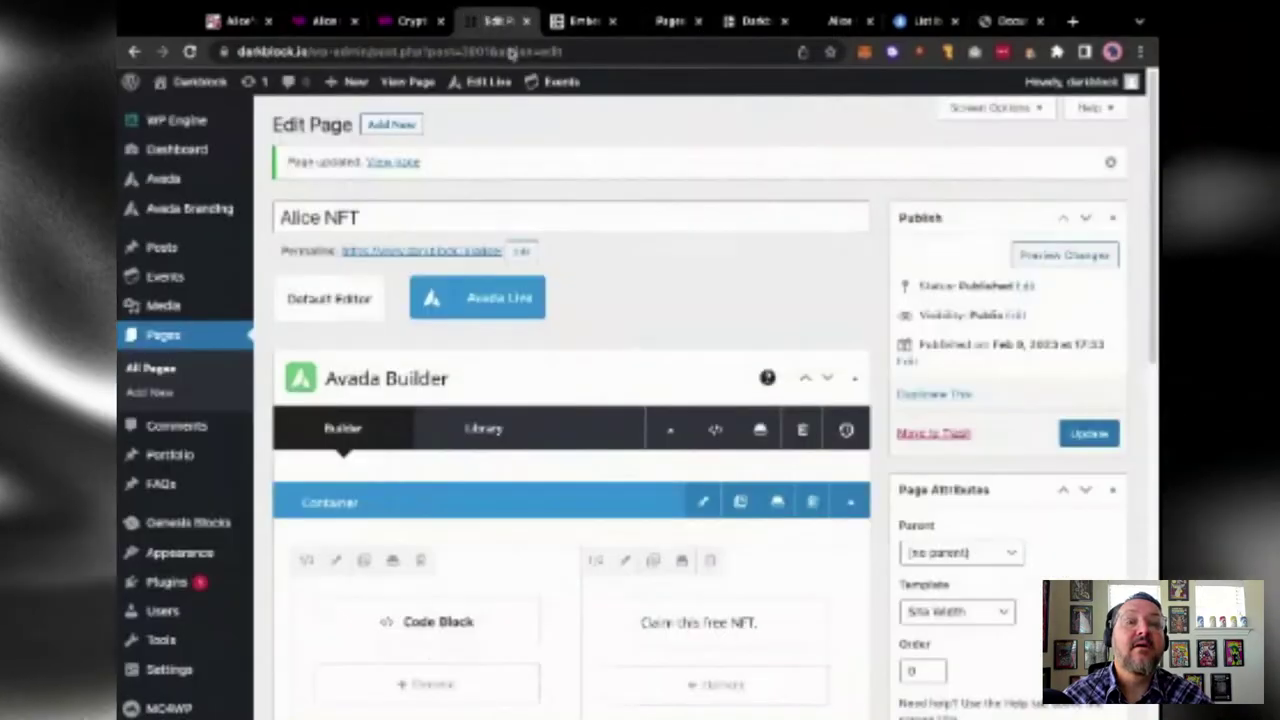
scroll(694, 306, "down", 4)
scroll(671, 297, "up", 1)
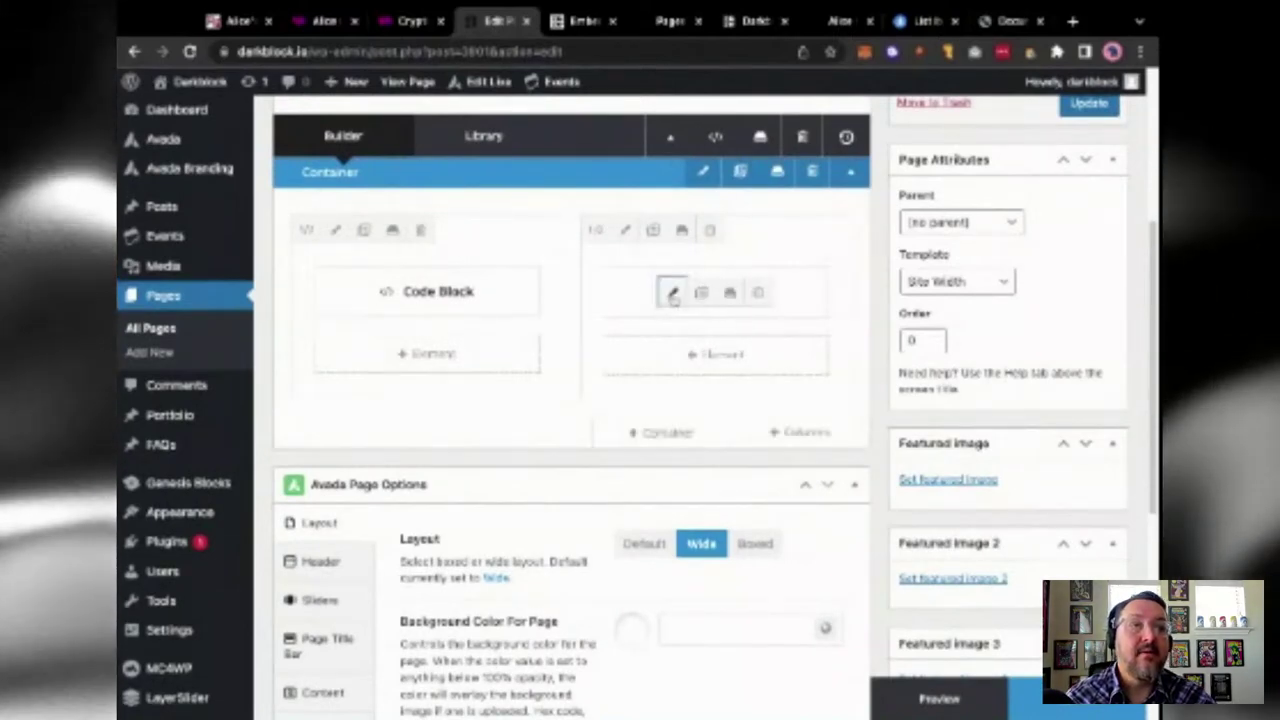
left_click(672, 293)
scroll(540, 430, "down", 1)
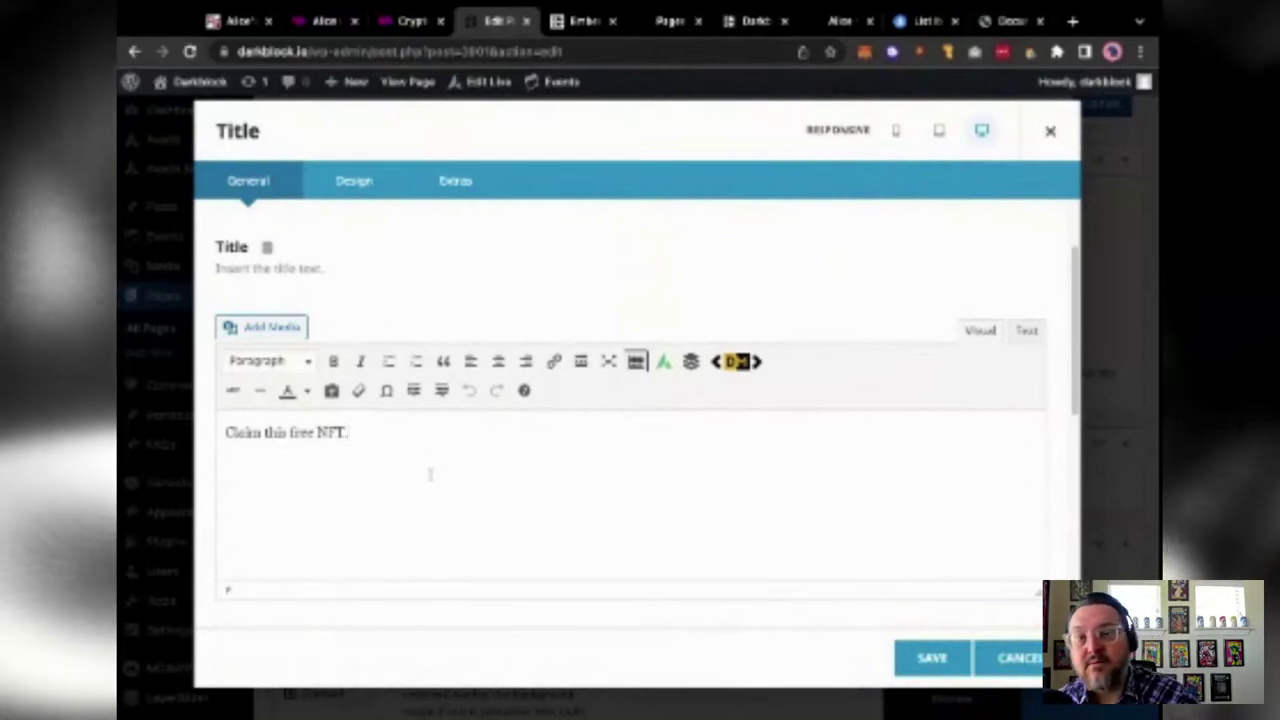
left_click(430, 474)
key("Return")
type("https://ephemeral-sopapillas-7bcfb4.netlify.app/")
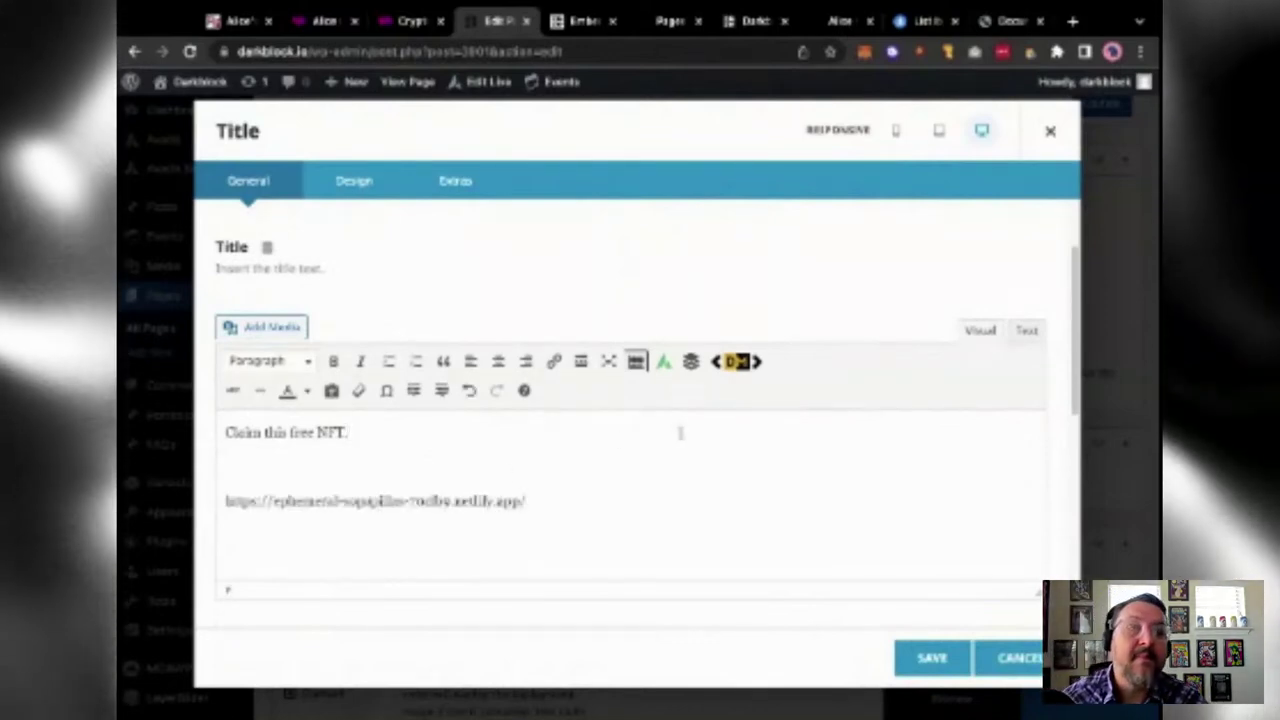
- Turn the netlify address in the title text into a hyperlink to that same address
triple_click(584, 503)
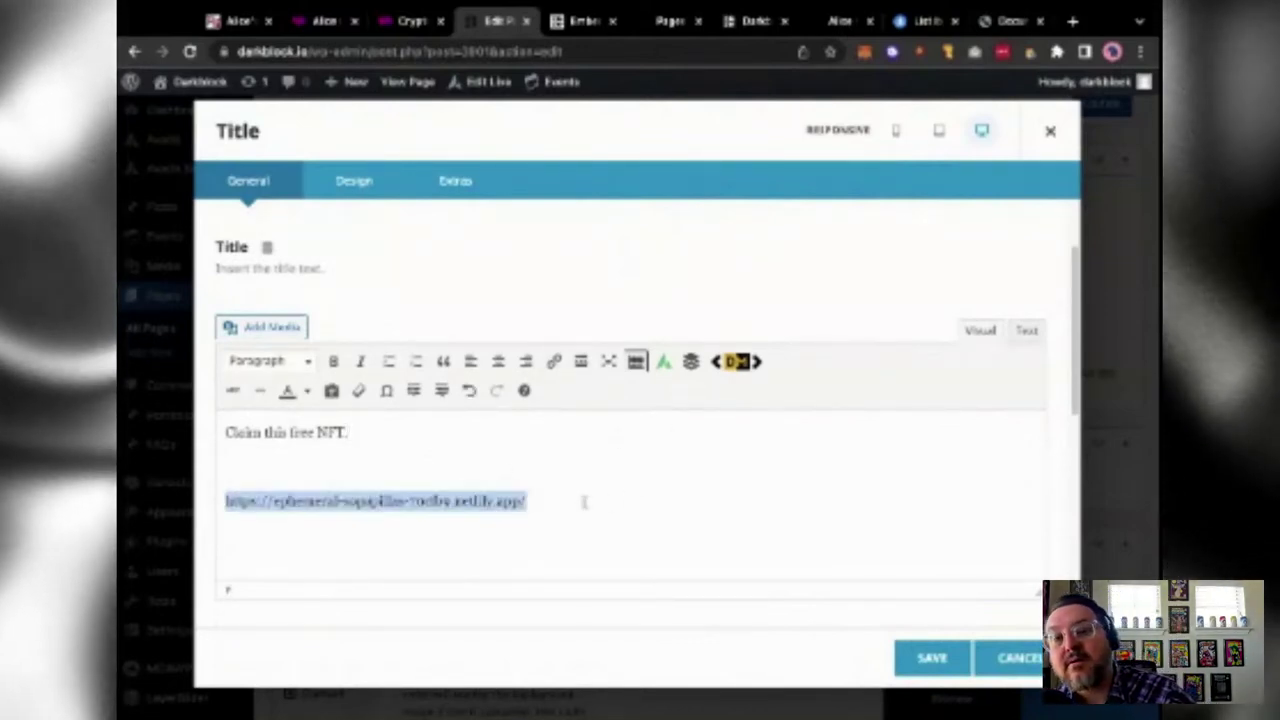
left_click(555, 361)
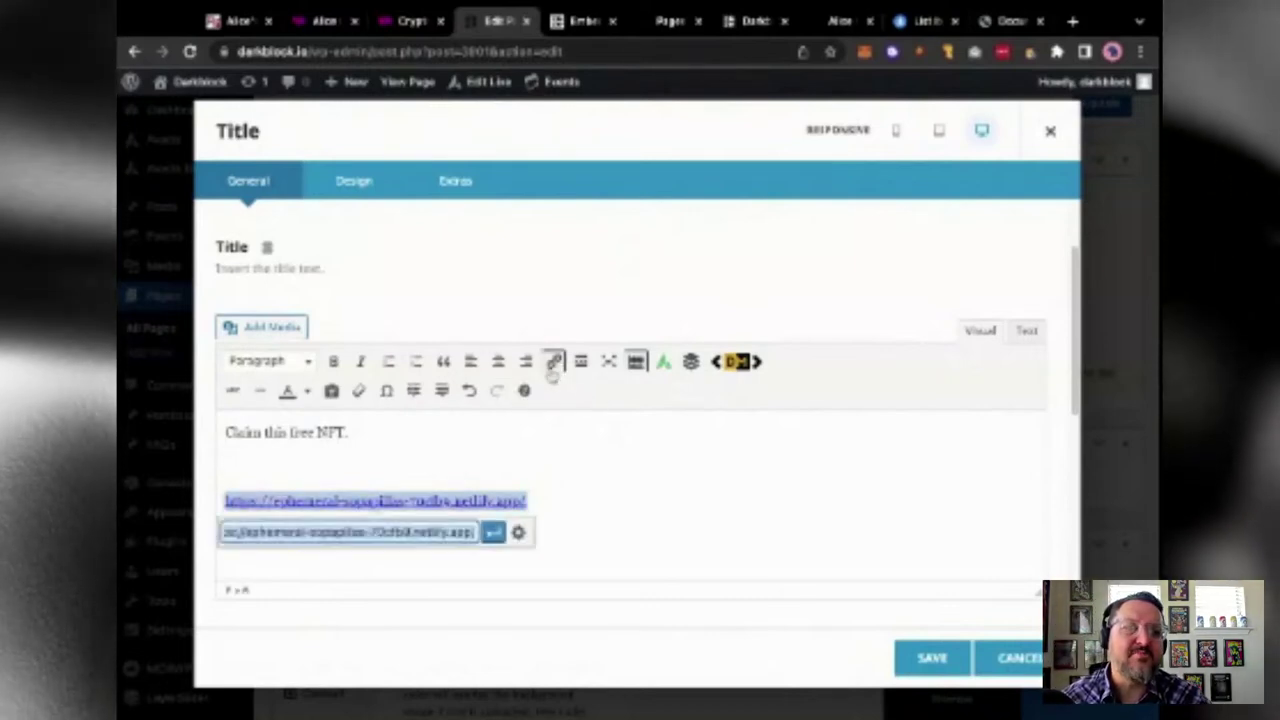
left_click(325, 457)
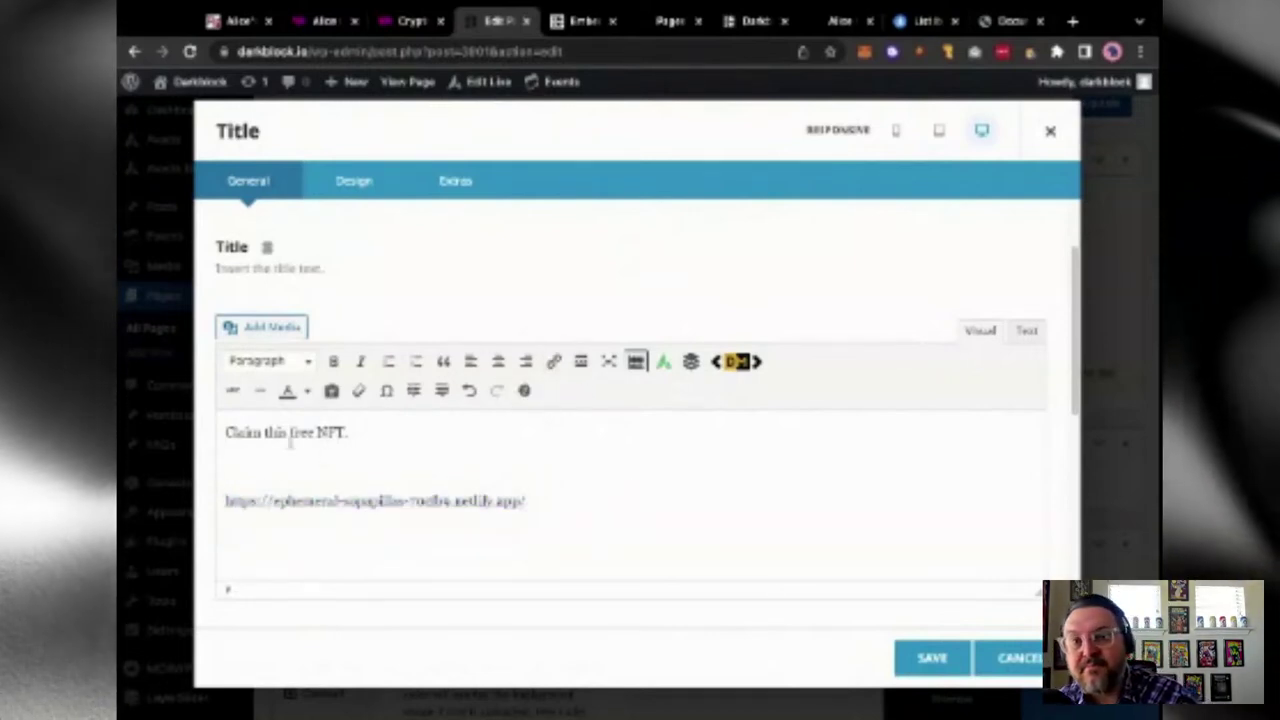
- Add the line "This is a link to a vanity standalone site." above the netlify address and save the title
type("This is a ")
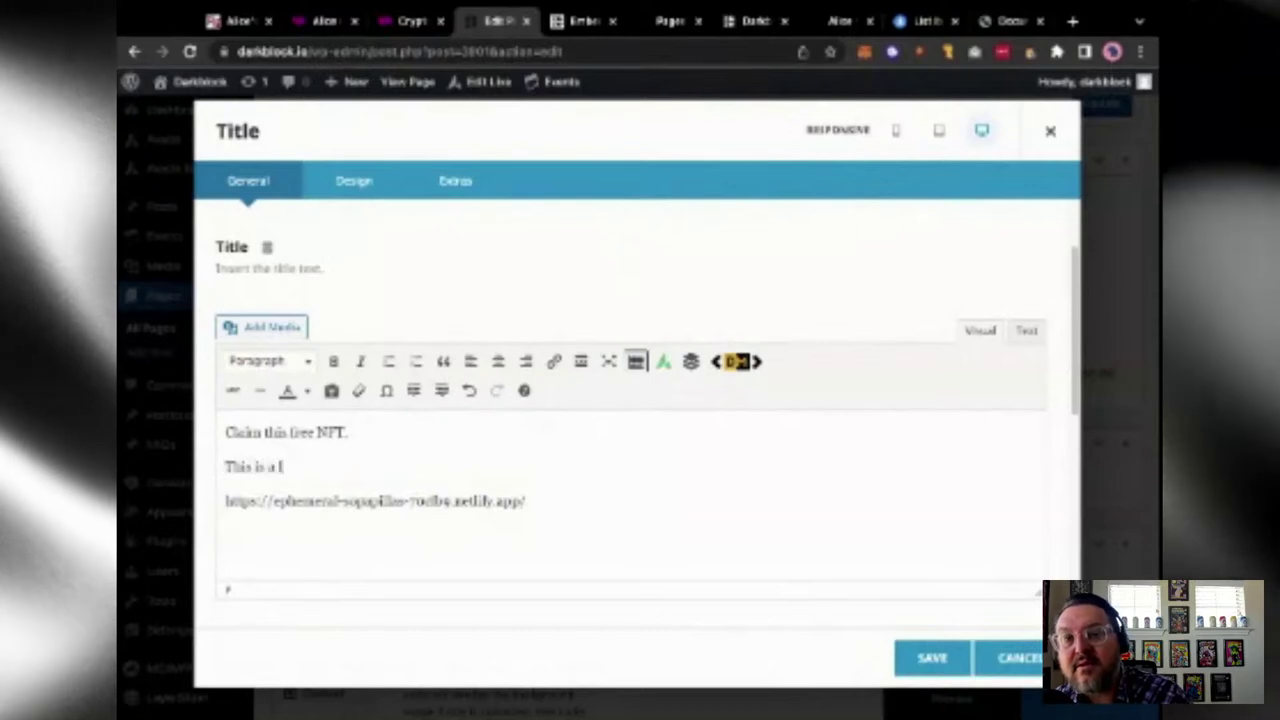
type("link to a vanity standalone site.")
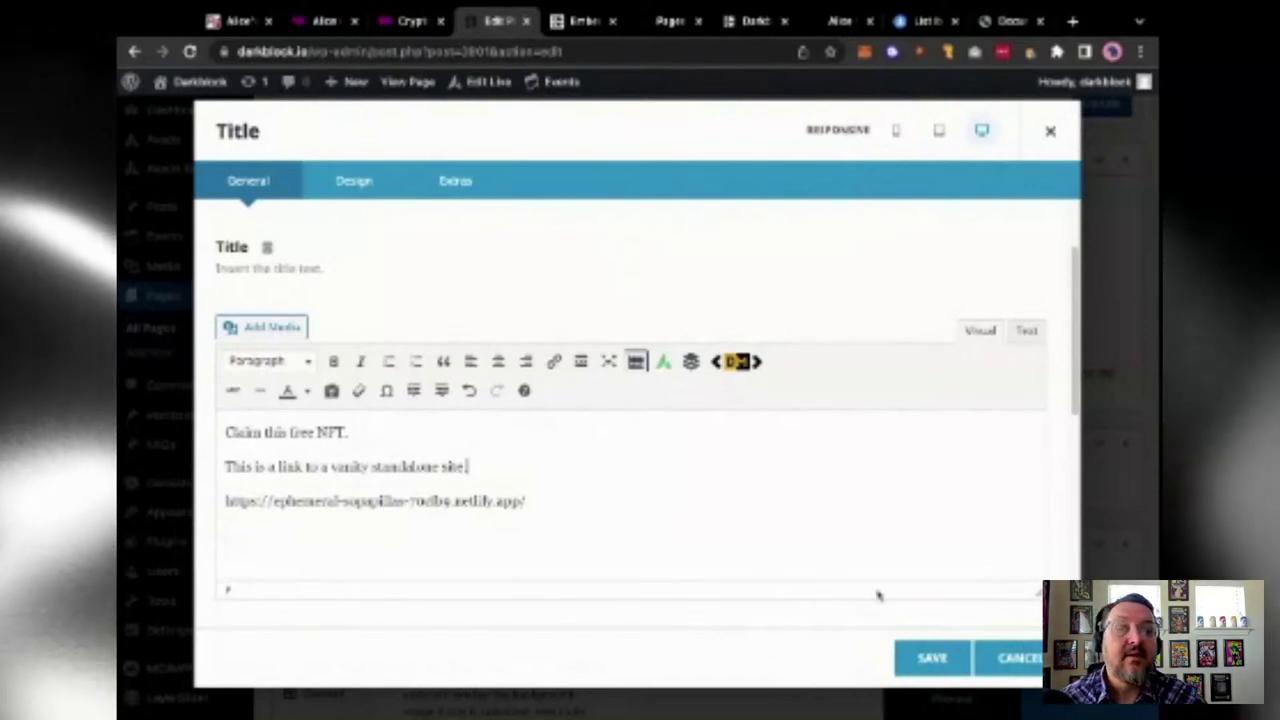
left_click(932, 658)
scroll(1105, 260, "up", 2)
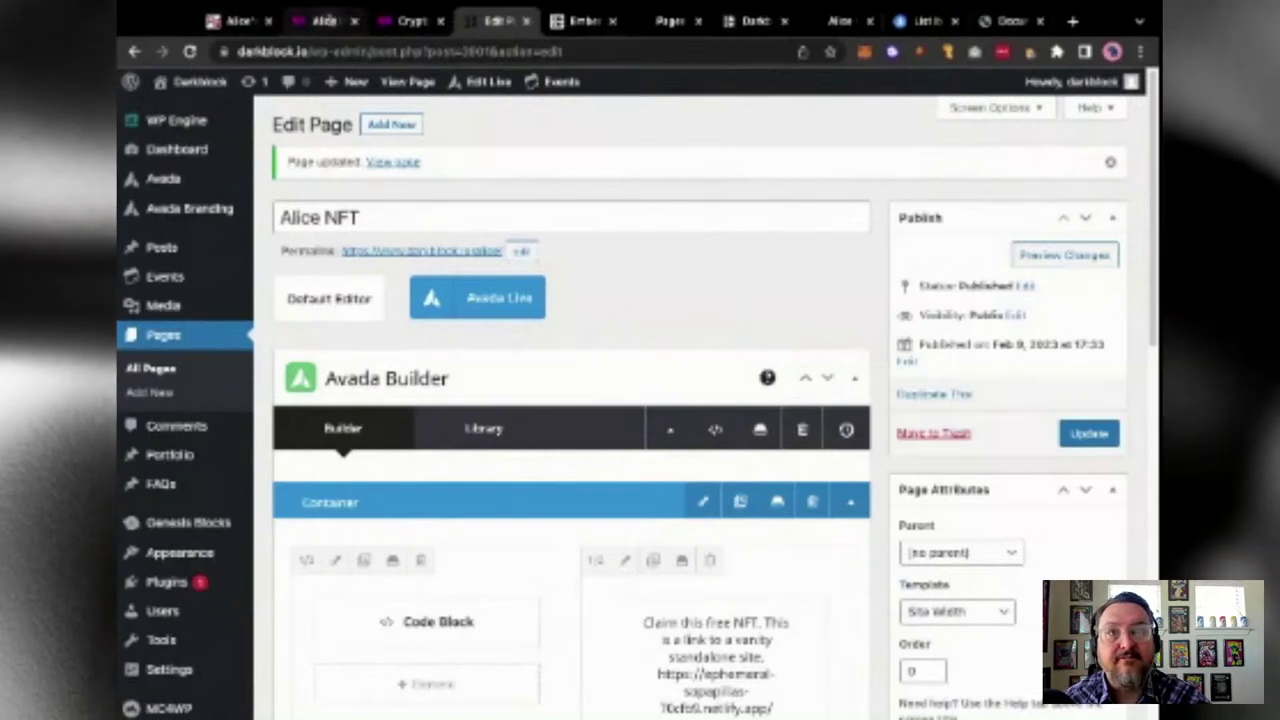
- Switch to the thirdweb embed settings and set the Gasless option to OpenZeppelin Relayer
left_click(324, 21)
scroll(648, 370, "down", 1)
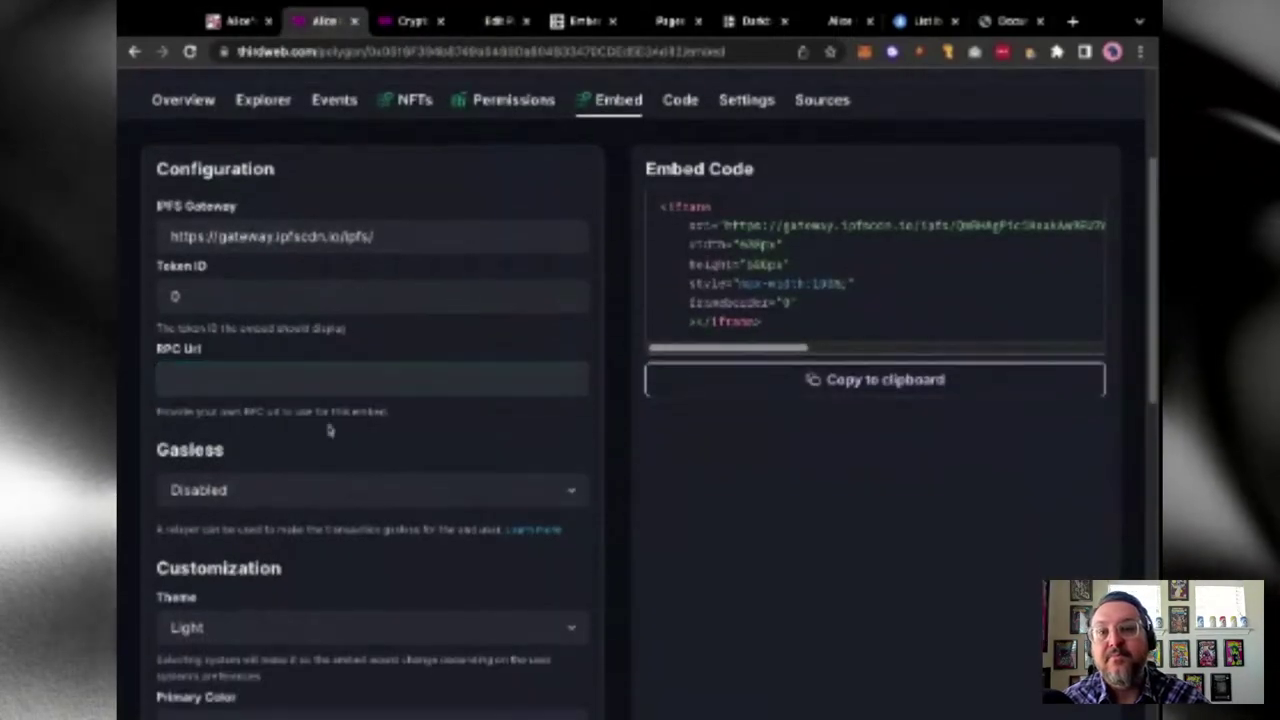
scroll(241, 397, "down", 1)
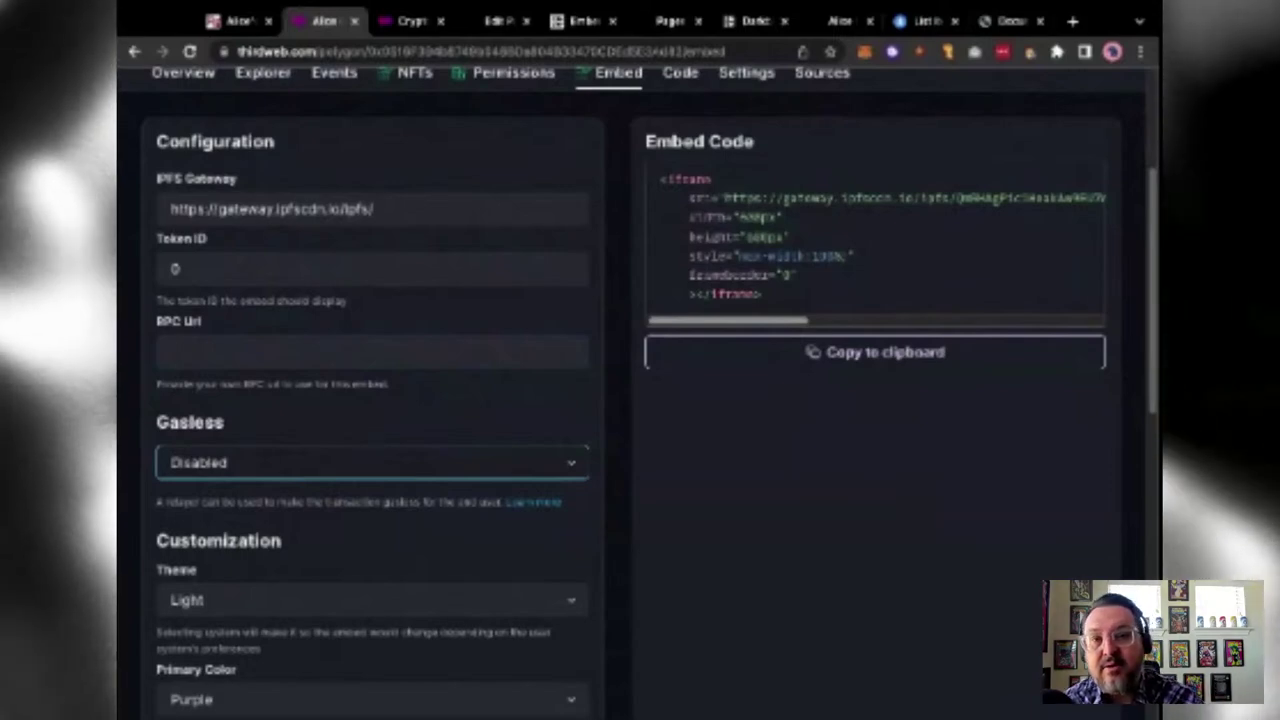
key("Down")
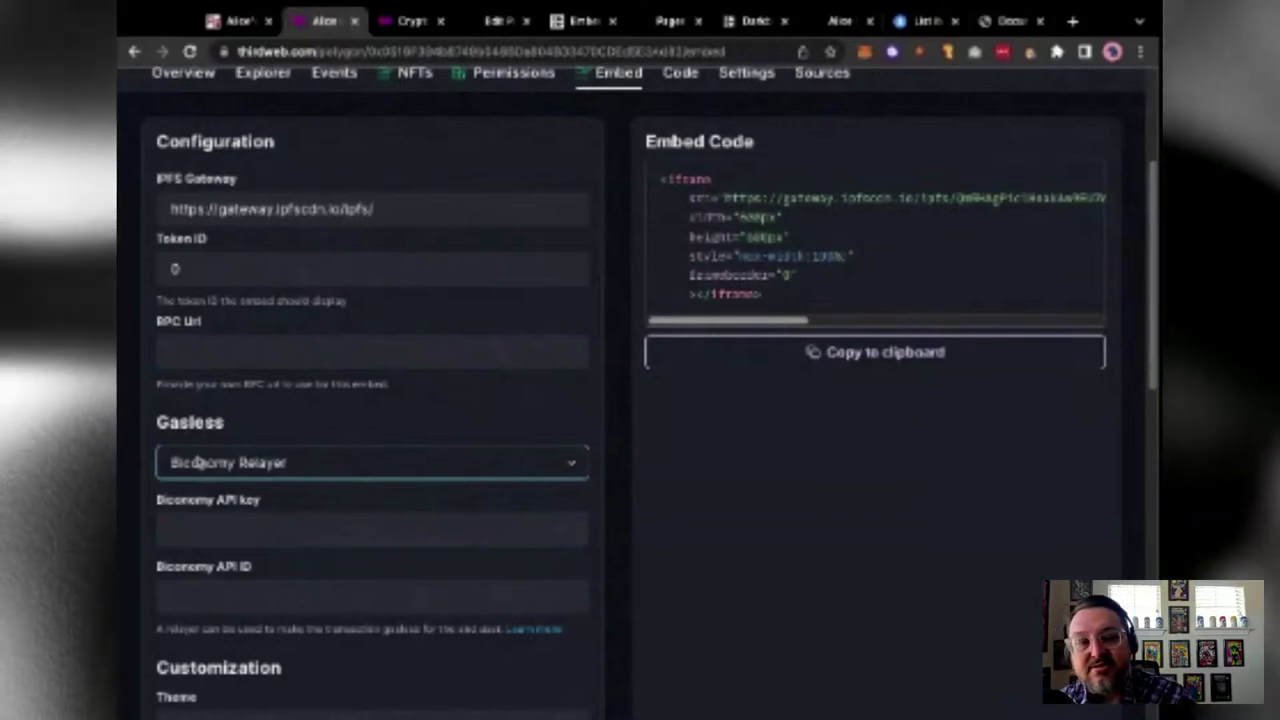
key("Down")
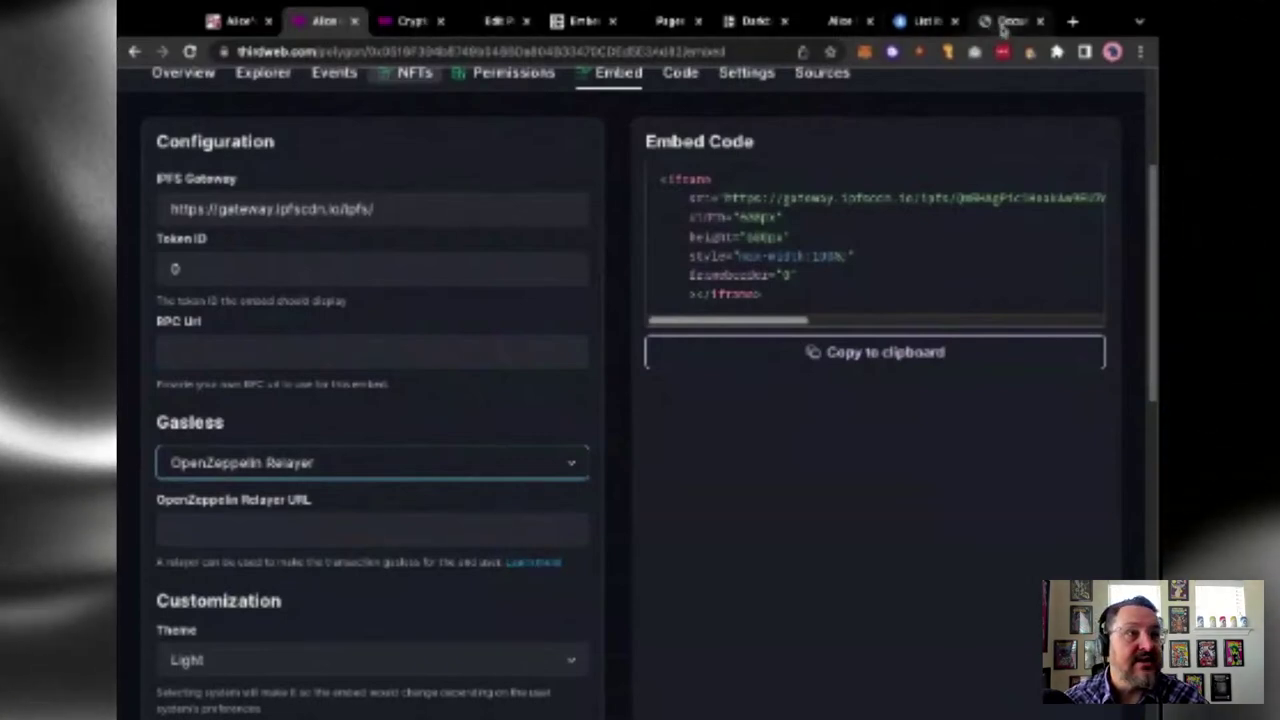
- Find the published Alice NFT page among the open pages, reload it and check the netlify address in its title text
left_click(1003, 24)
scroll(982, 558, "up", 7)
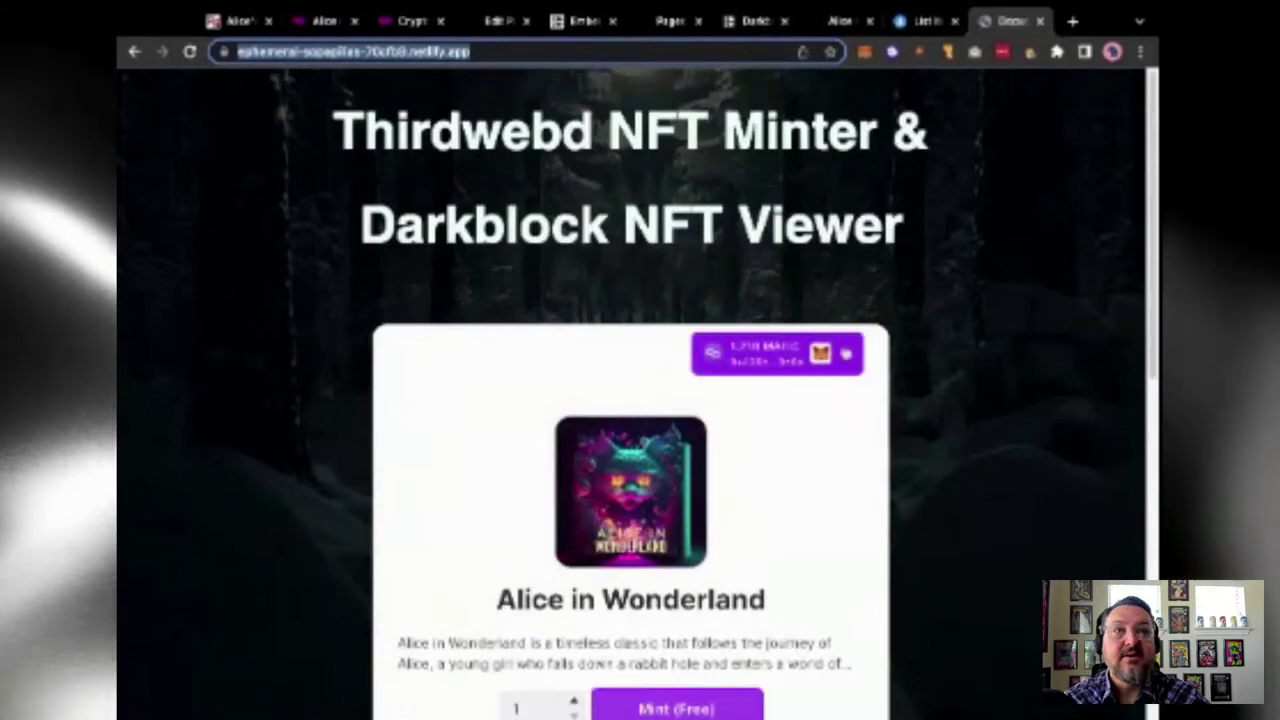
left_click(672, 22)
left_click(585, 22)
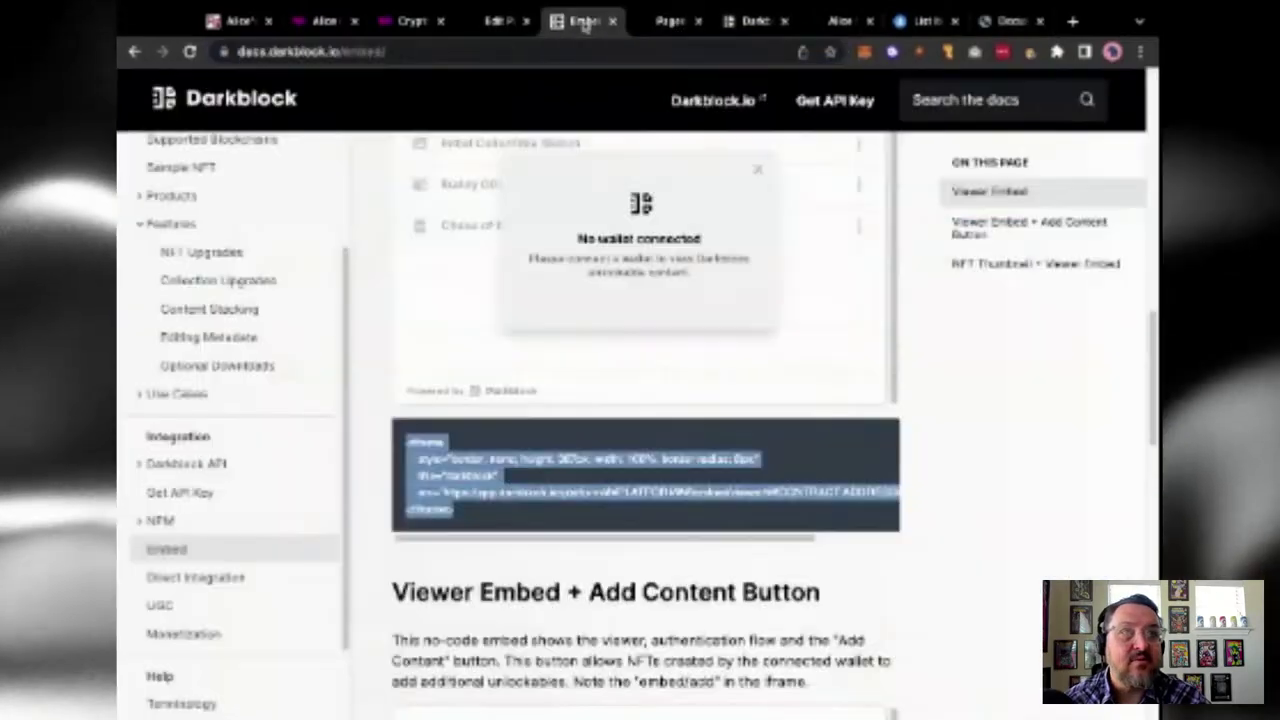
left_click(756, 22)
left_click(838, 22)
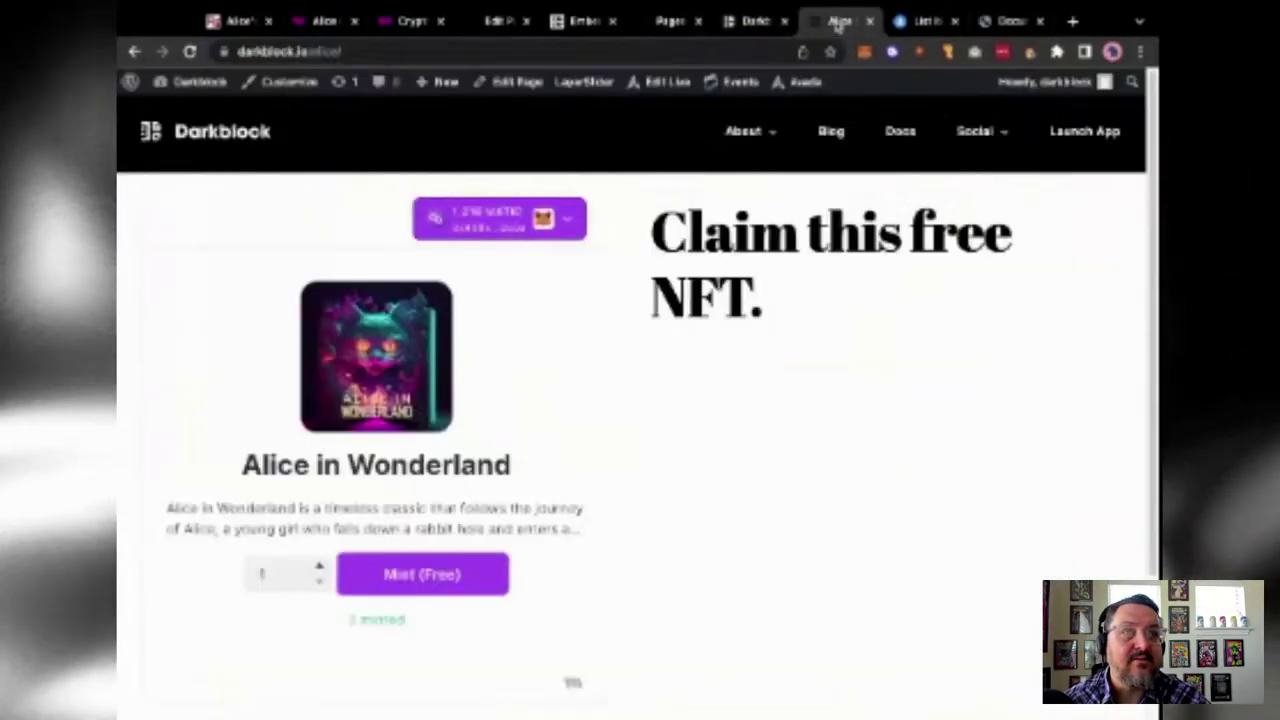
left_click(190, 51)
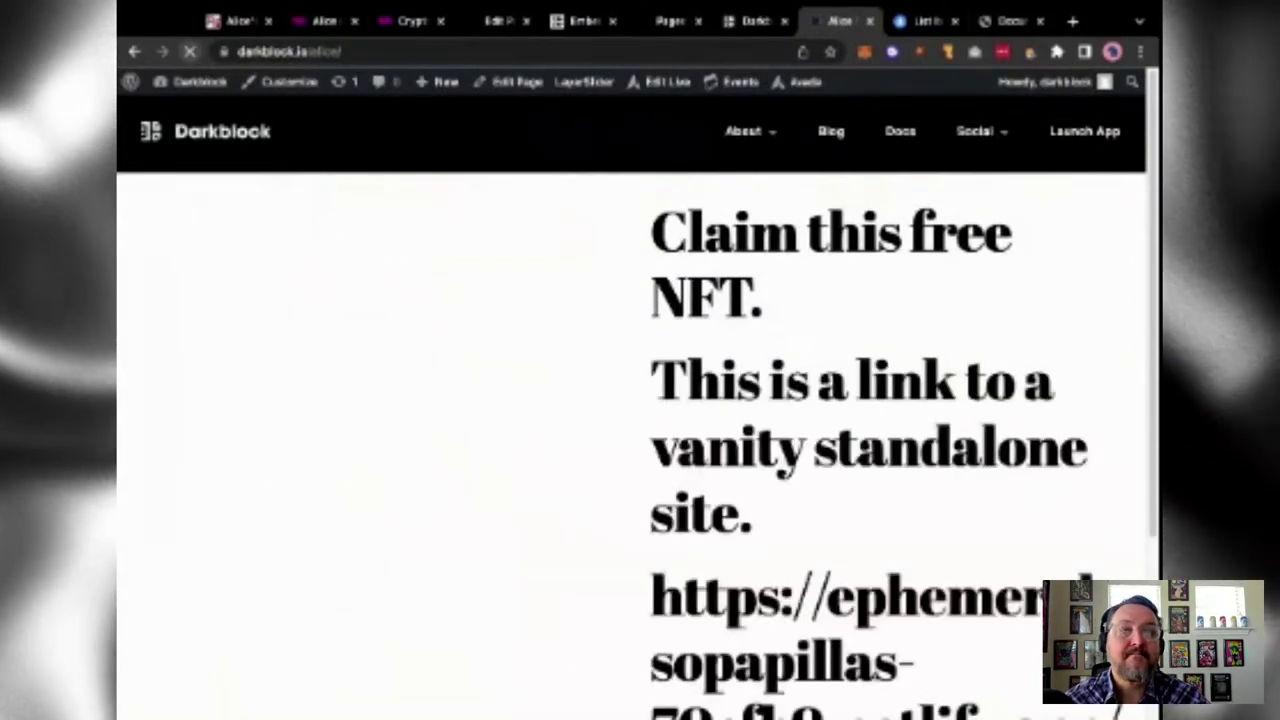
scroll(612, 372, "down", 5)
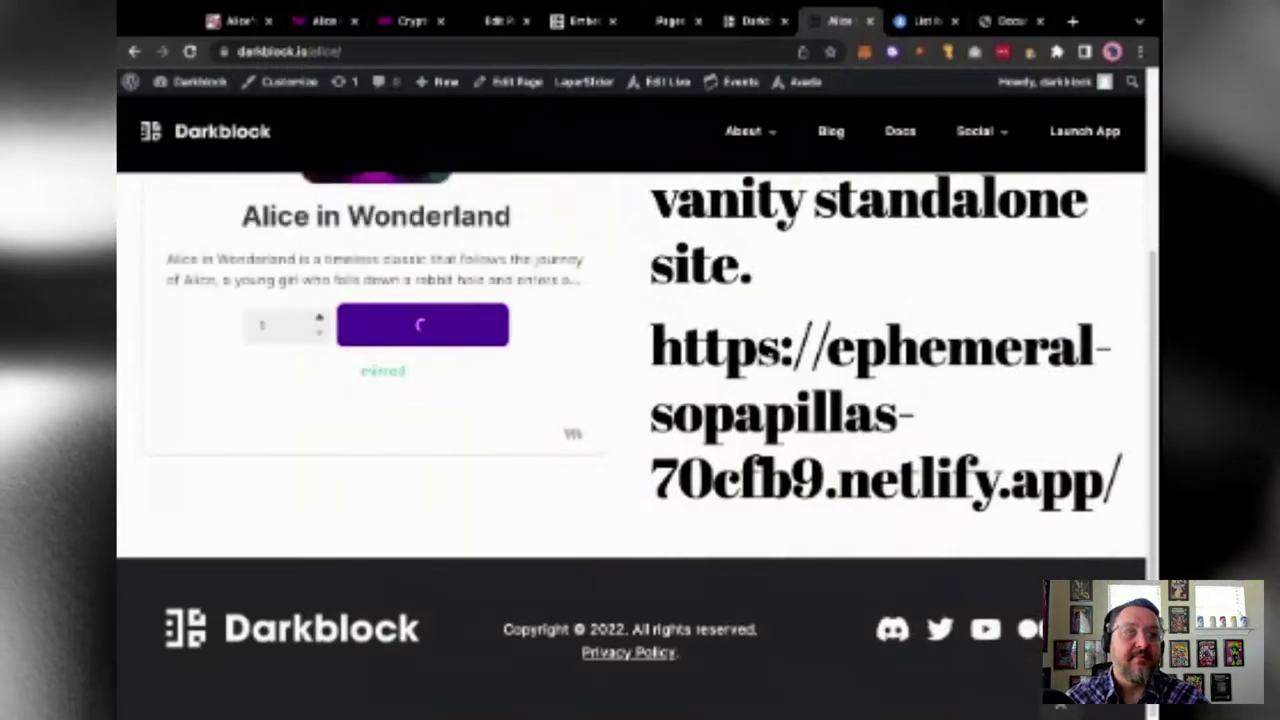
left_click_drag(652, 345, 1120, 490)
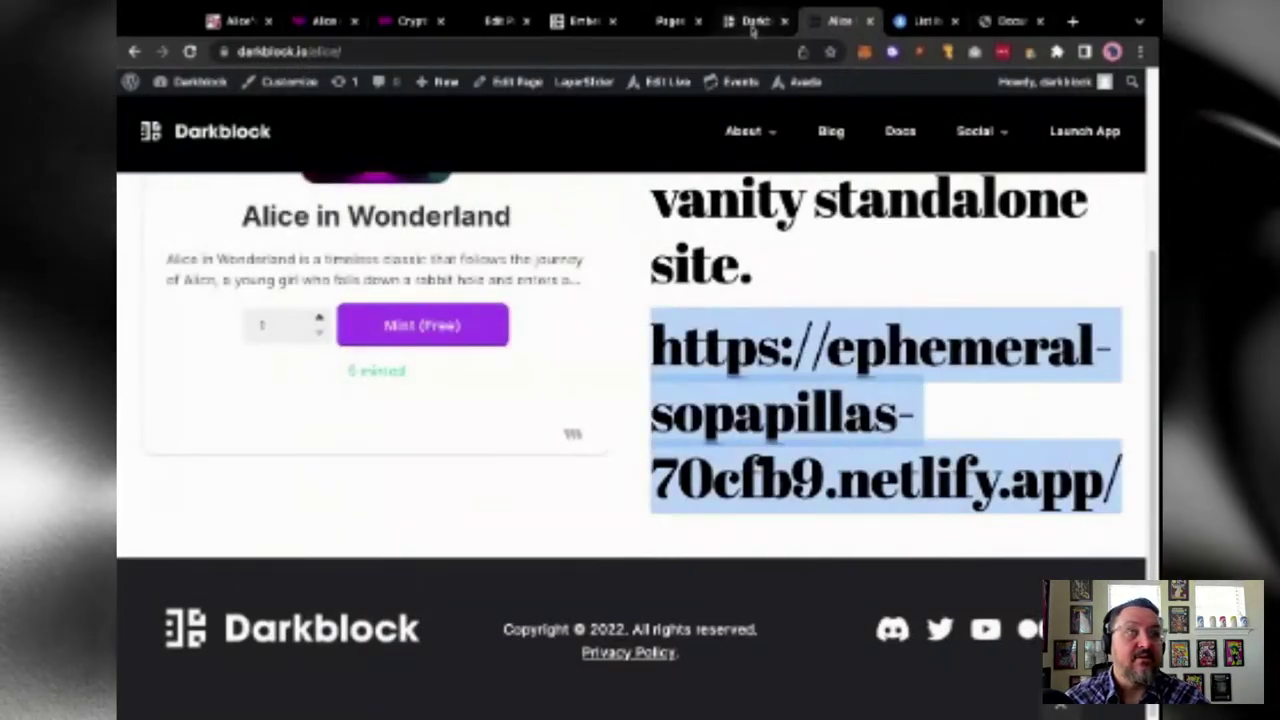
- Reopen the Title element in the WordPress editor, hyperlink the netlify address to itself, save the element and update the page
left_click(500, 24)
scroll(623, 366, "down", 3)
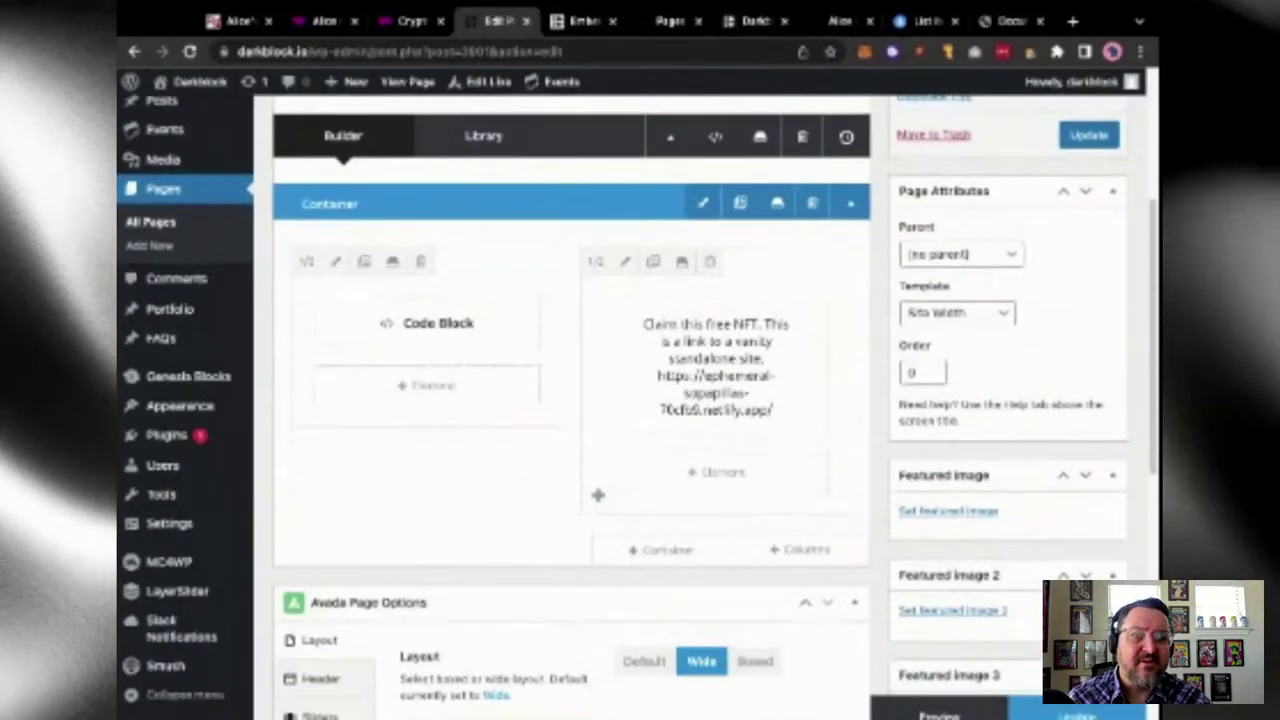
left_click(674, 368)
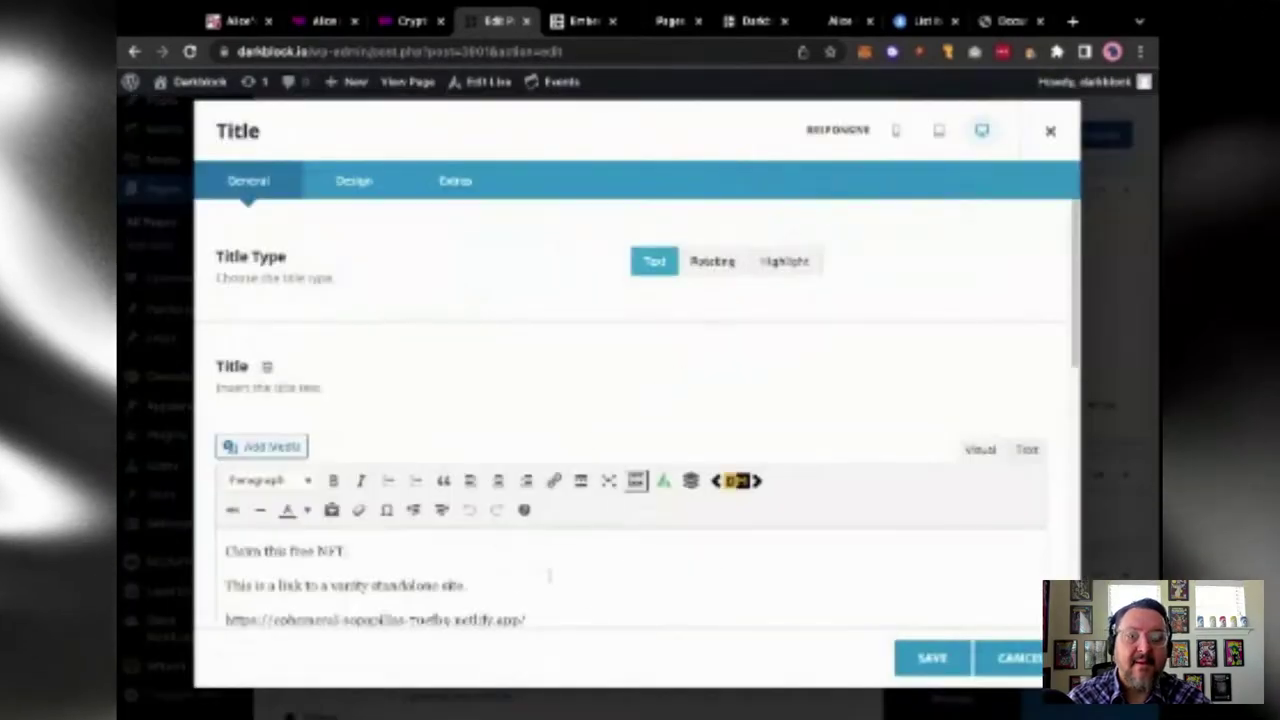
scroll(573, 625, "down", 5)
scroll(573, 625, "up", 5)
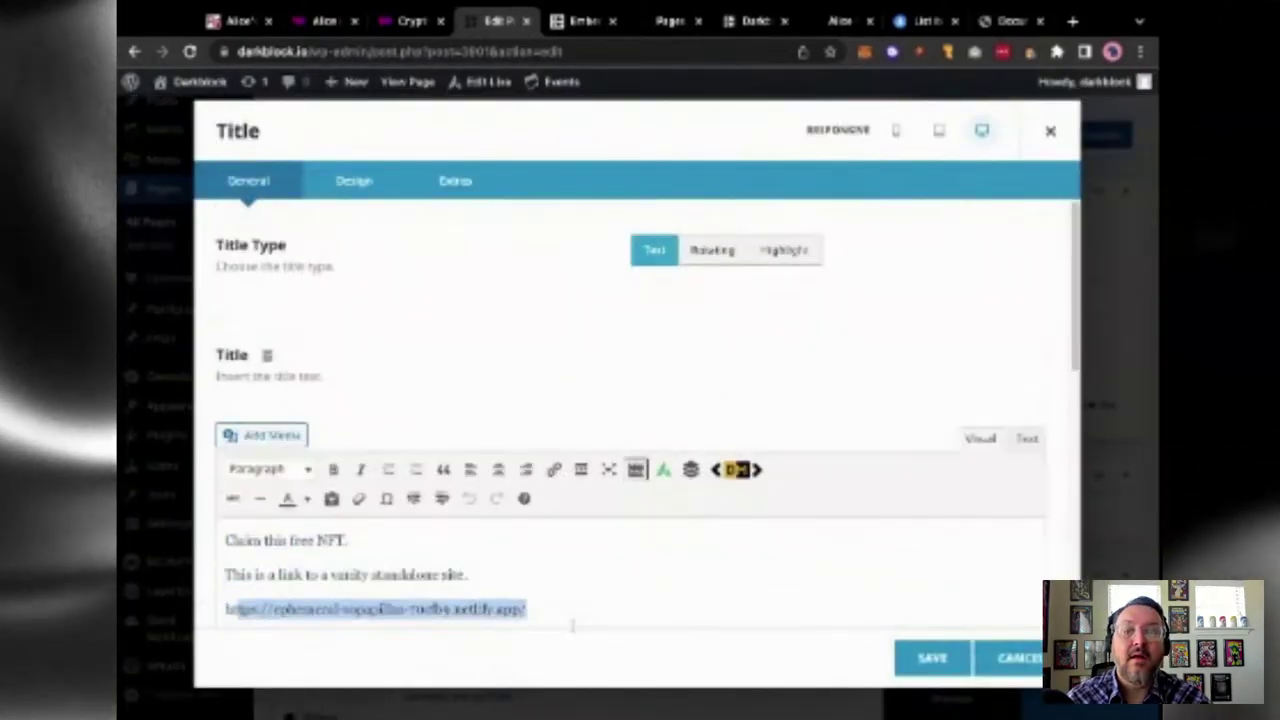
scroll(573, 625, "down", 10)
scroll(443, 430, "up", 4)
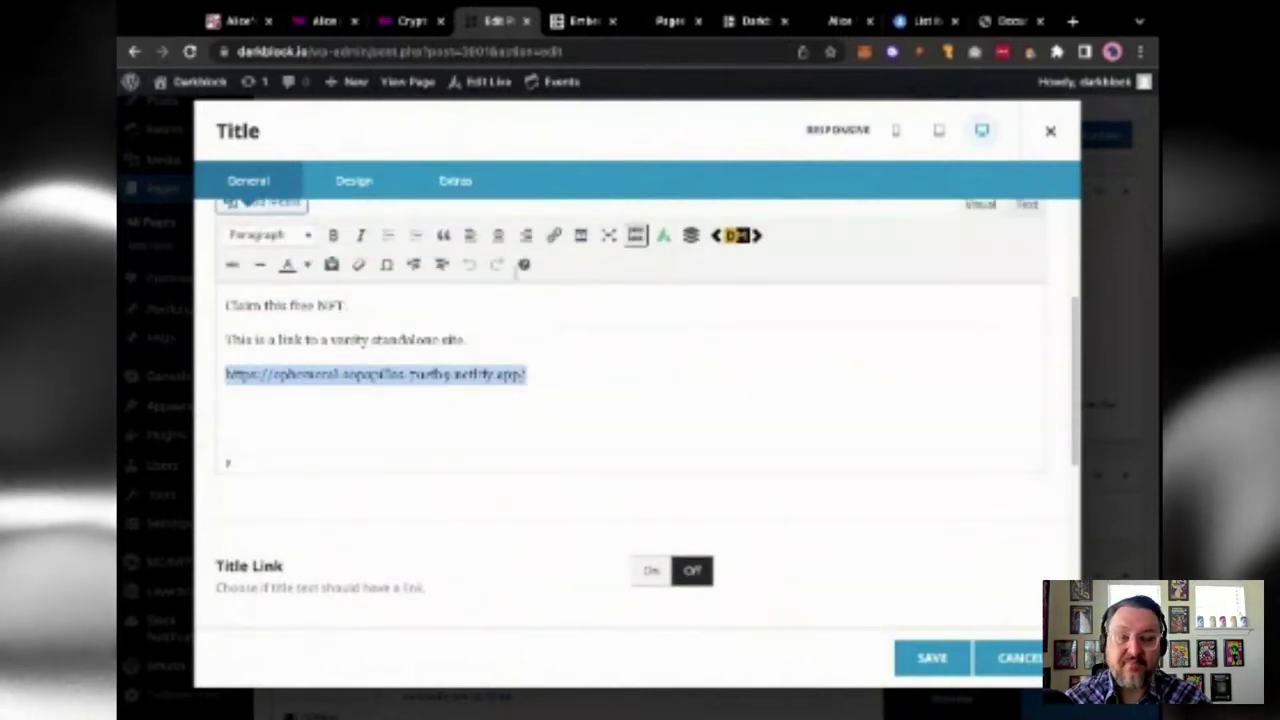
left_click(555, 236)
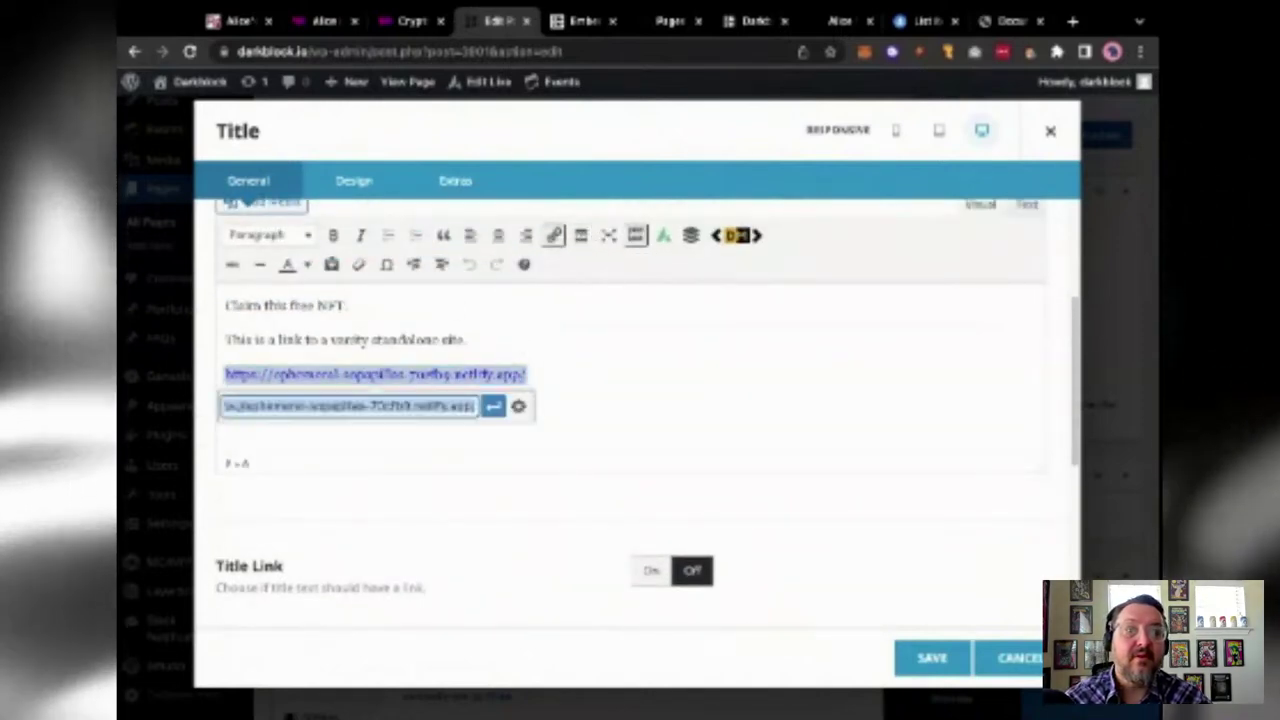
left_click(493, 406)
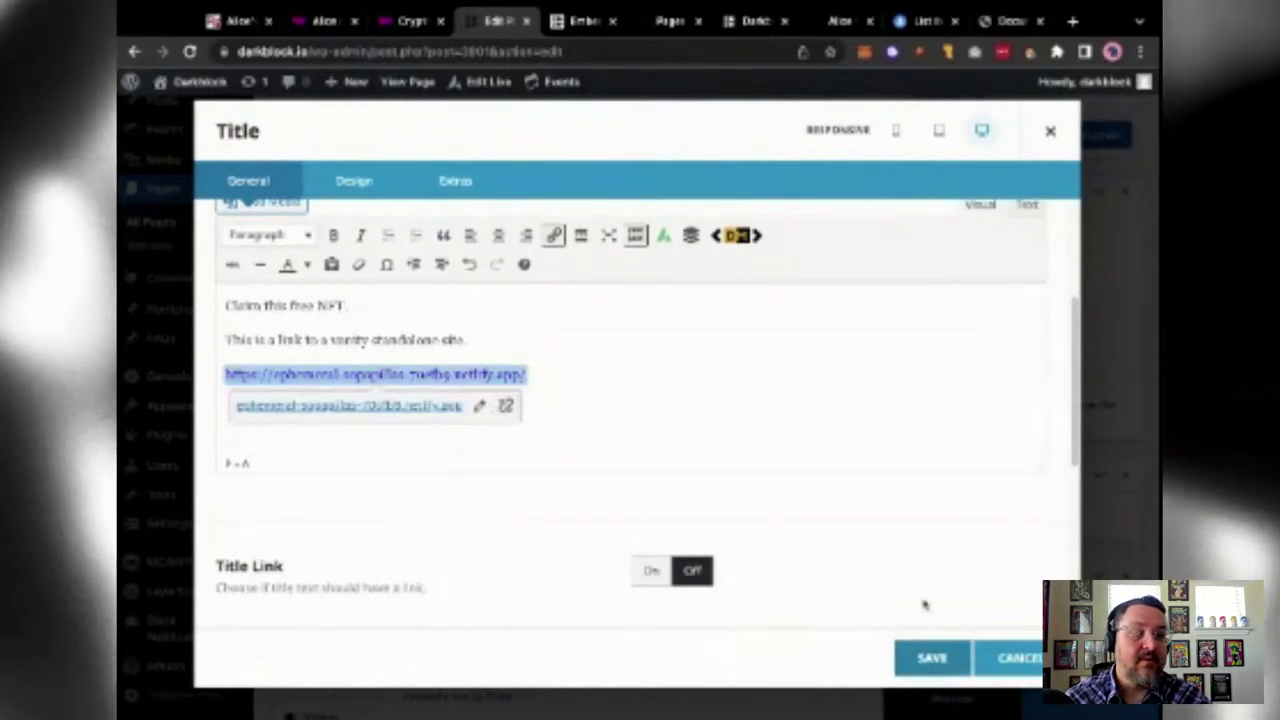
left_click(932, 658)
left_click(1060, 712)
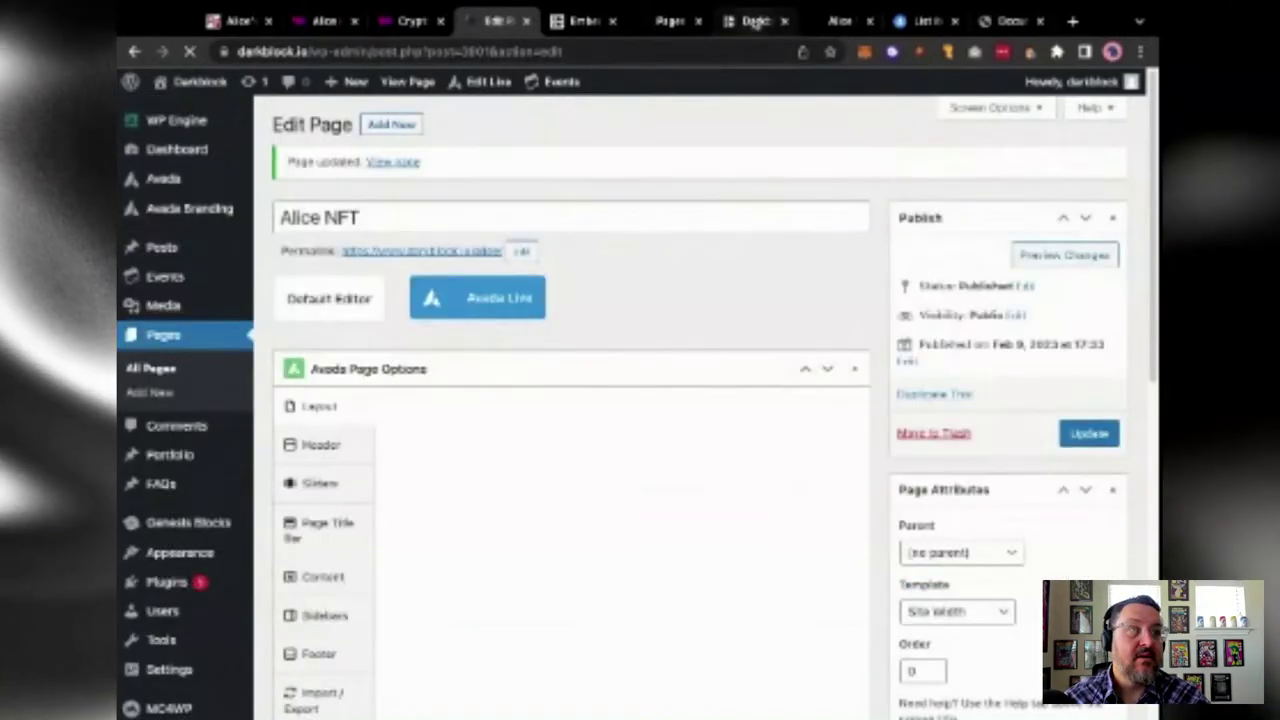
- Return to the published Alice NFT page and check the mint widget and the linked netlify address
left_click(757, 21)
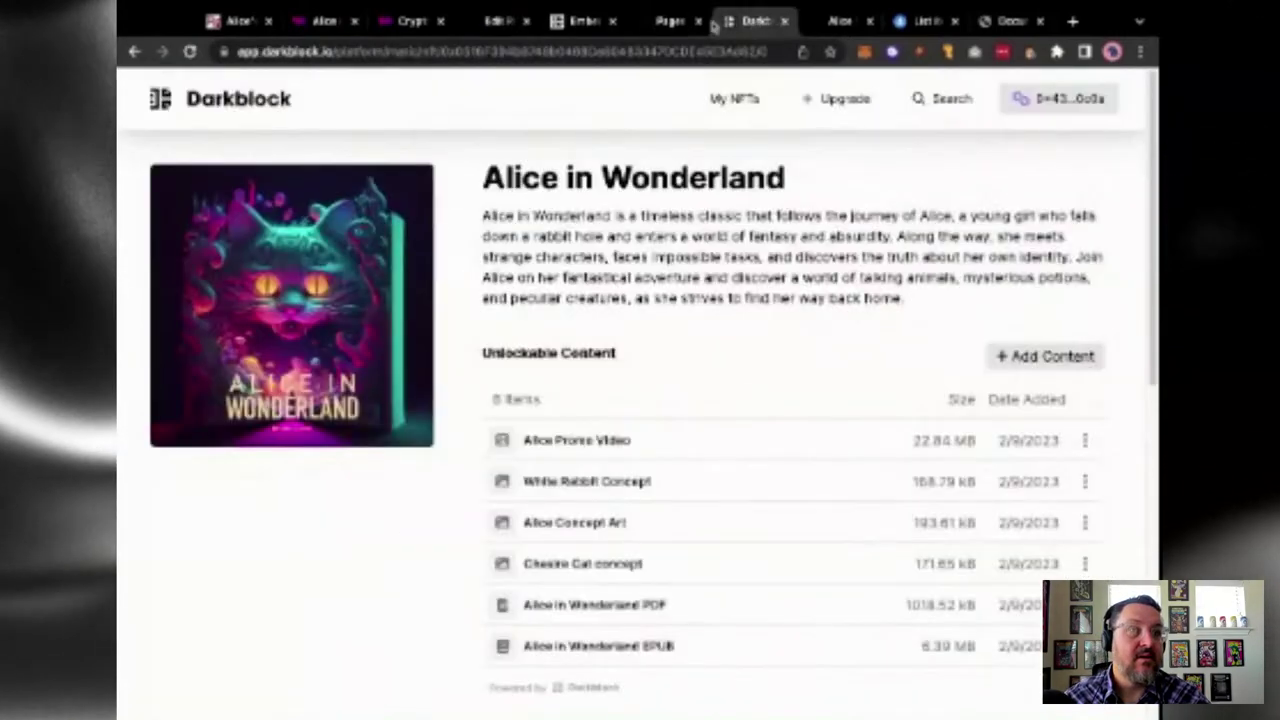
left_click(835, 21)
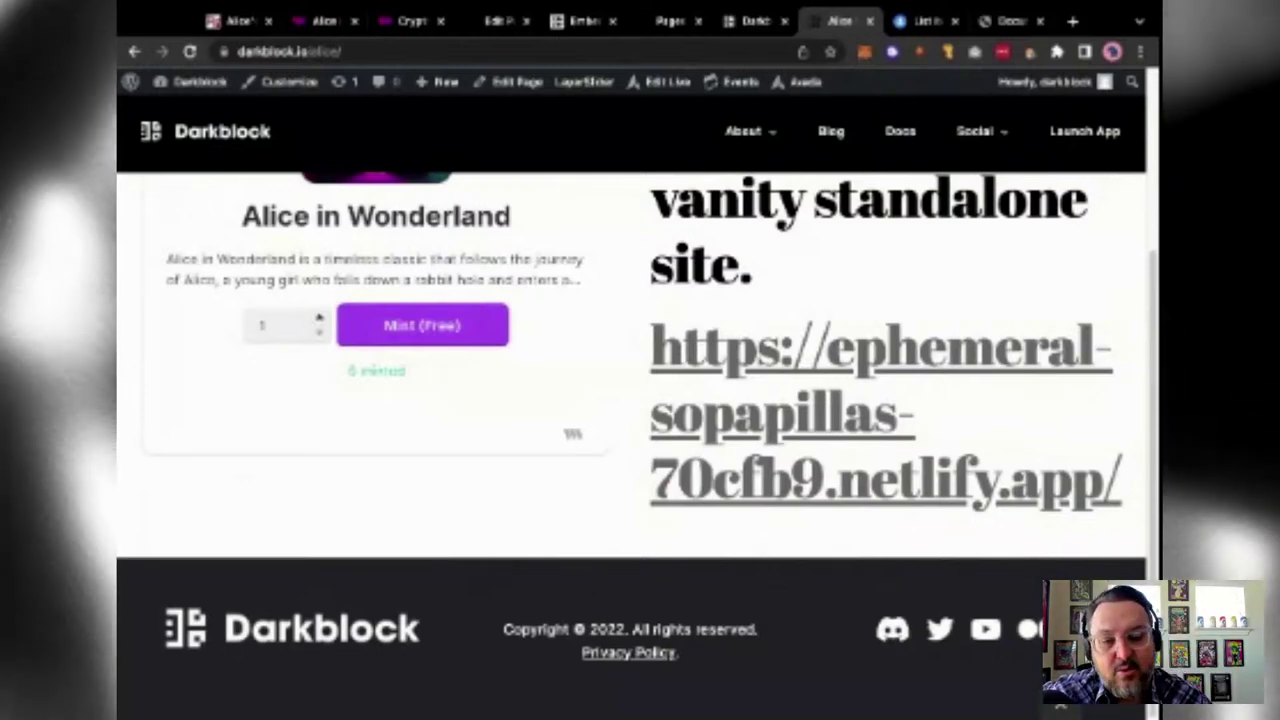
scroll(469, 534, "up", 3)
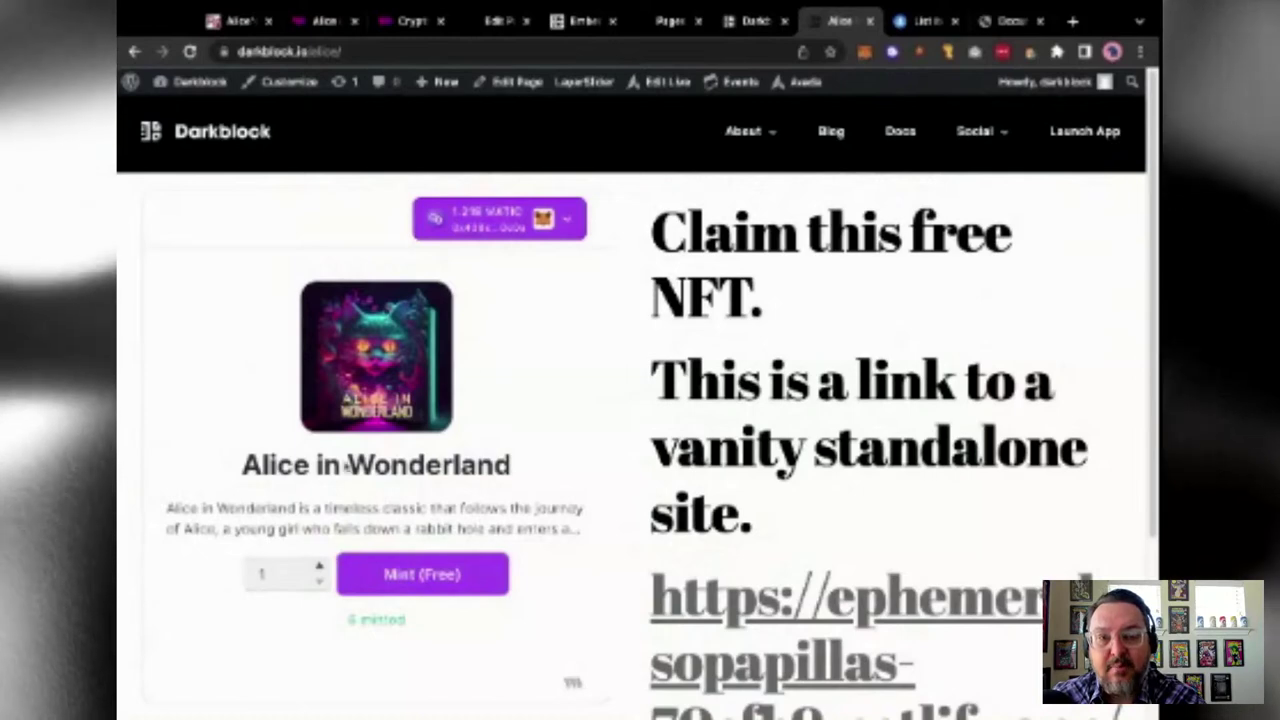
mouse_move(430, 612)
left_mouse_down()
mouse_move(340, 623)
mouse_move(447, 627)
left_mouse_up()
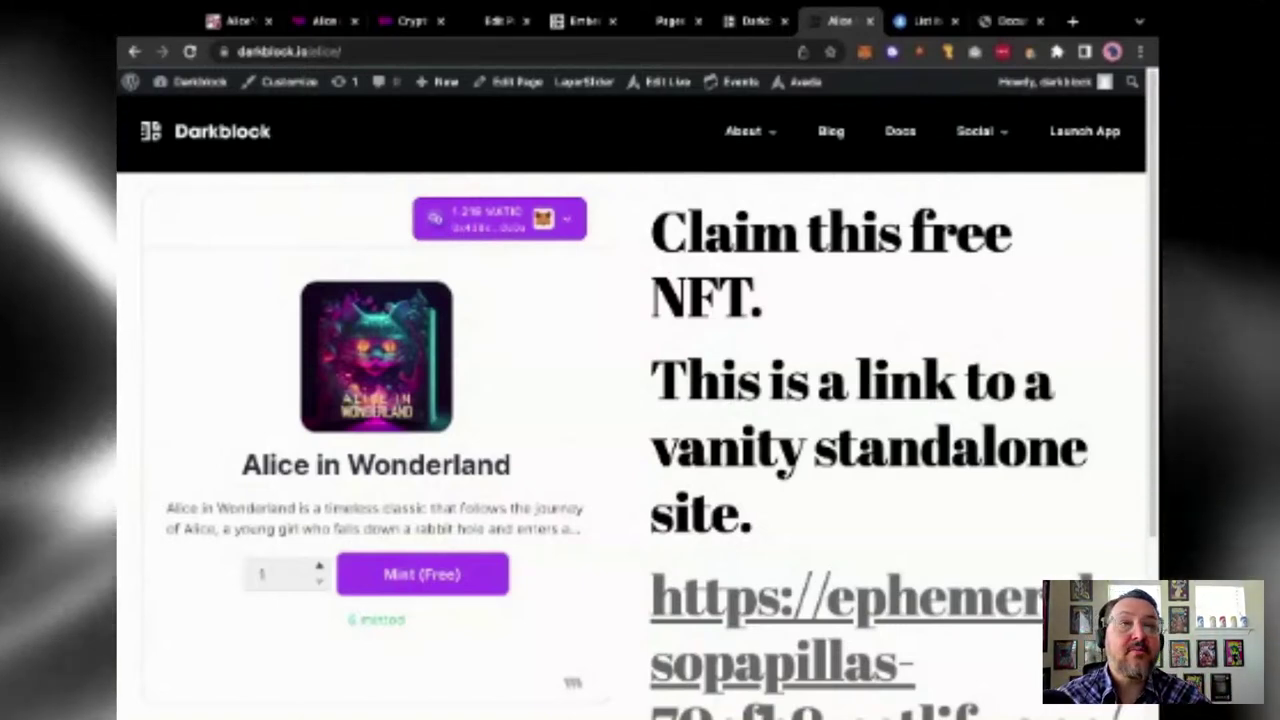
- Go back to the thirdweb embed settings and open the linked guide on setting up gasless transactions
left_click(405, 21)
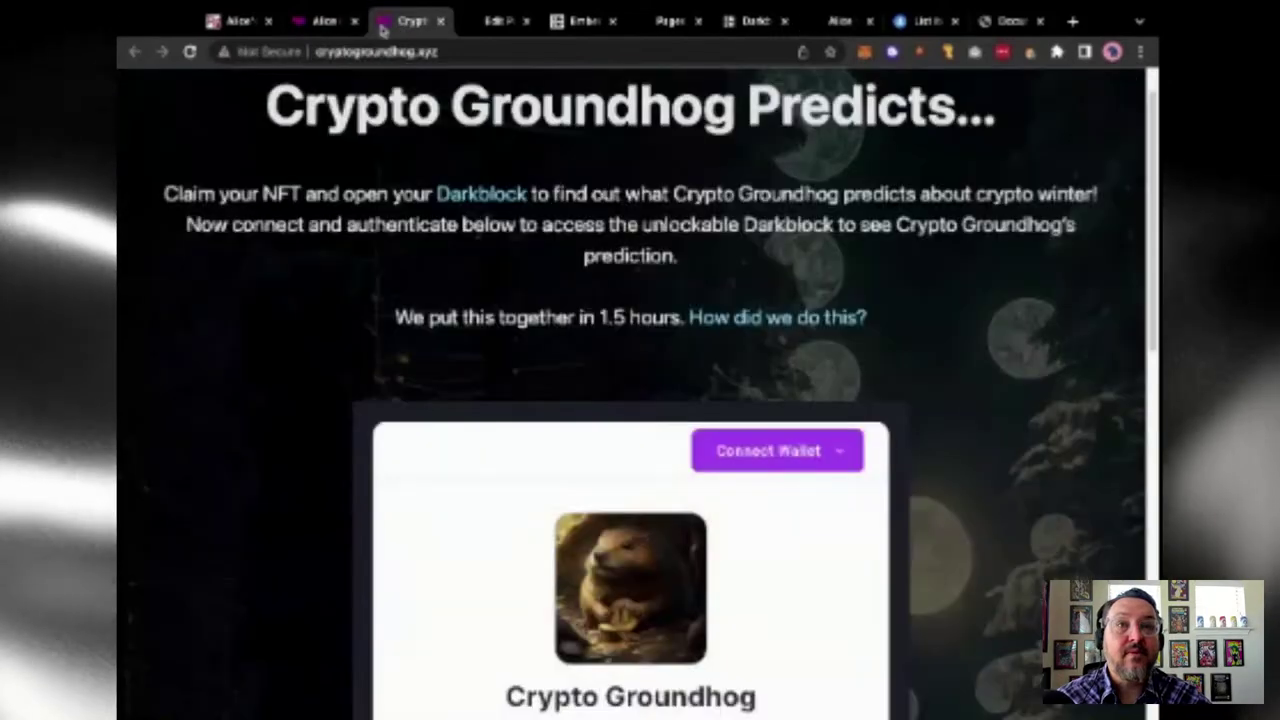
left_click(303, 28)
scroll(429, 449, "down", 3)
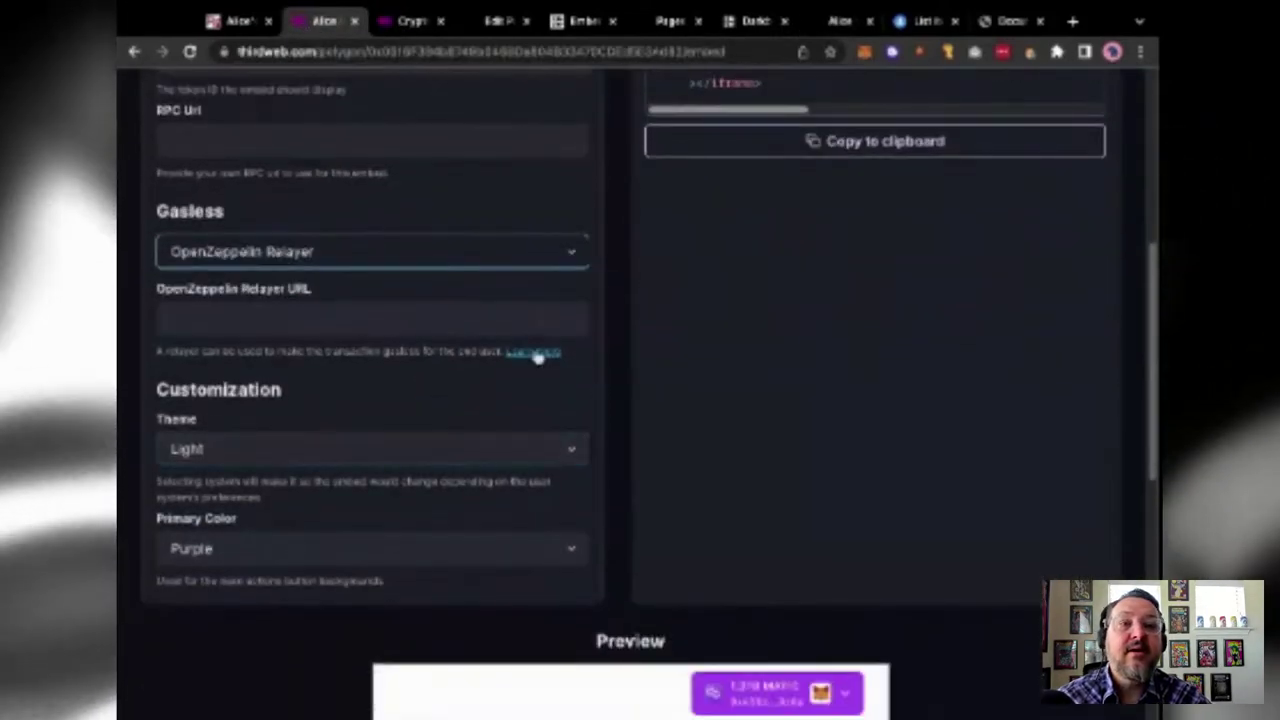
left_click(536, 354)
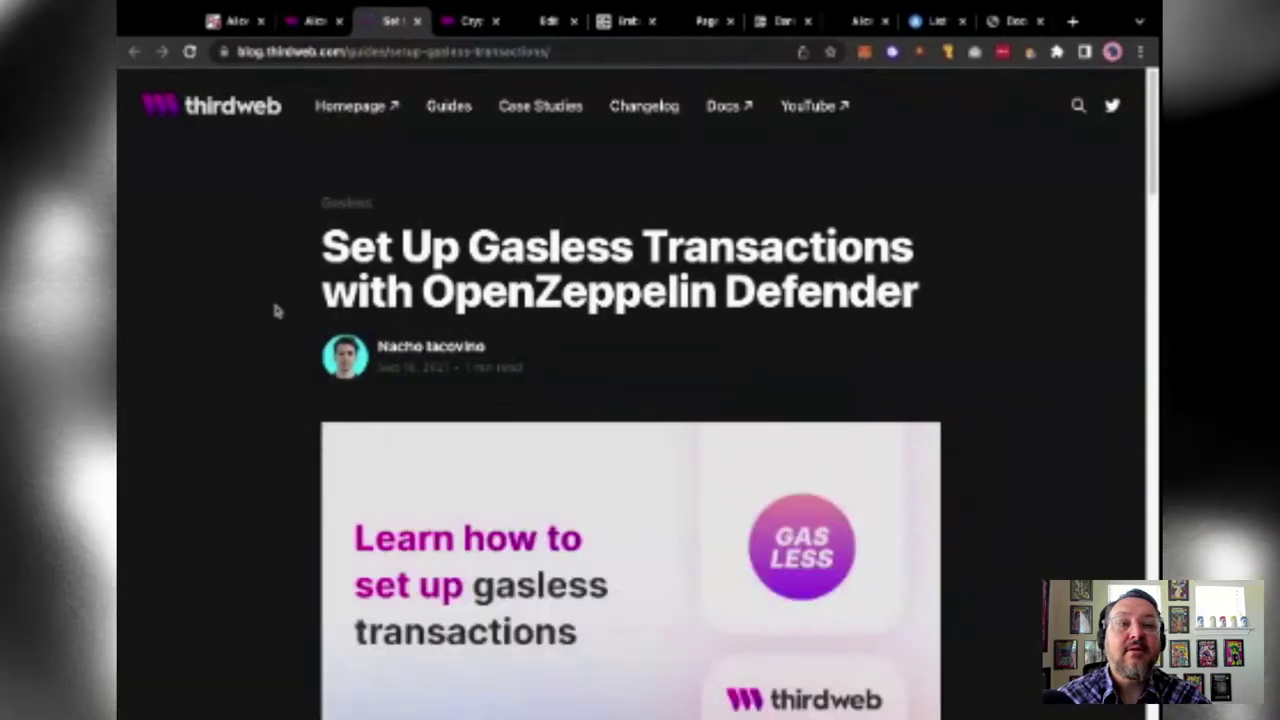
scroll(272, 297, "down", 1)
scroll(274, 306, "up", 1)
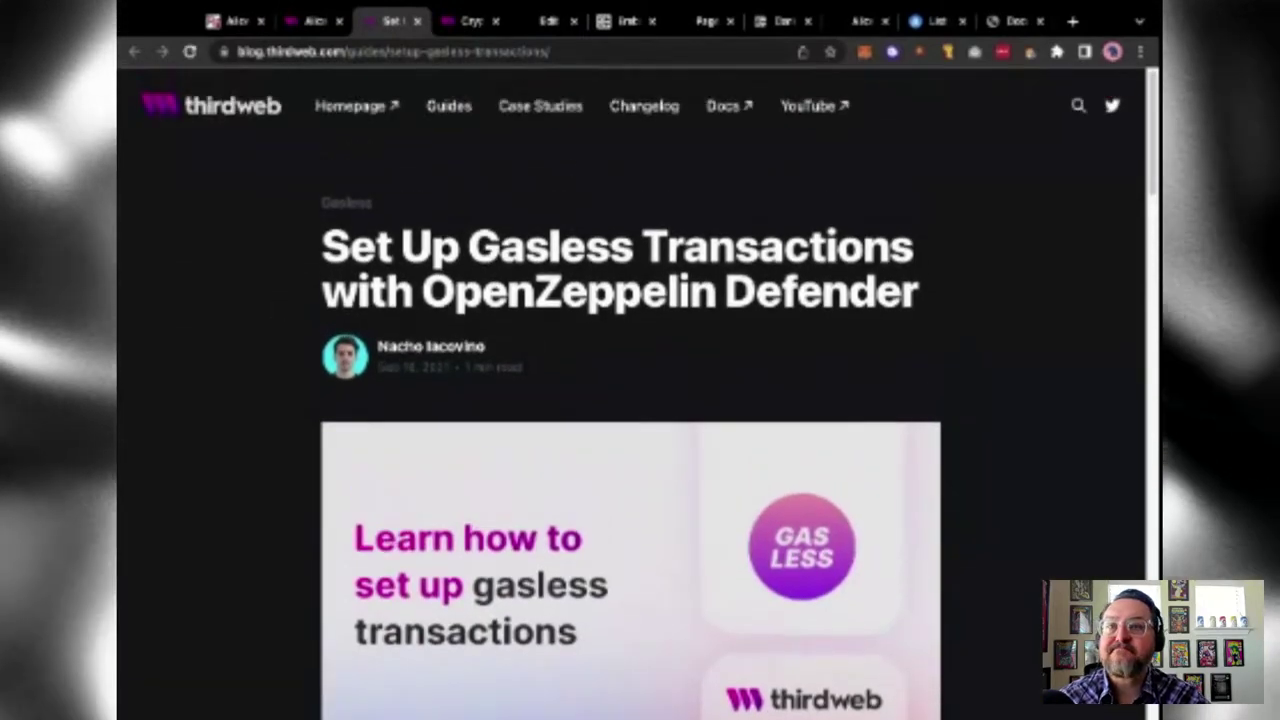
- Switch back to the embed settings and set the Gasless option to Biconomy Relayer
left_click(318, 21)
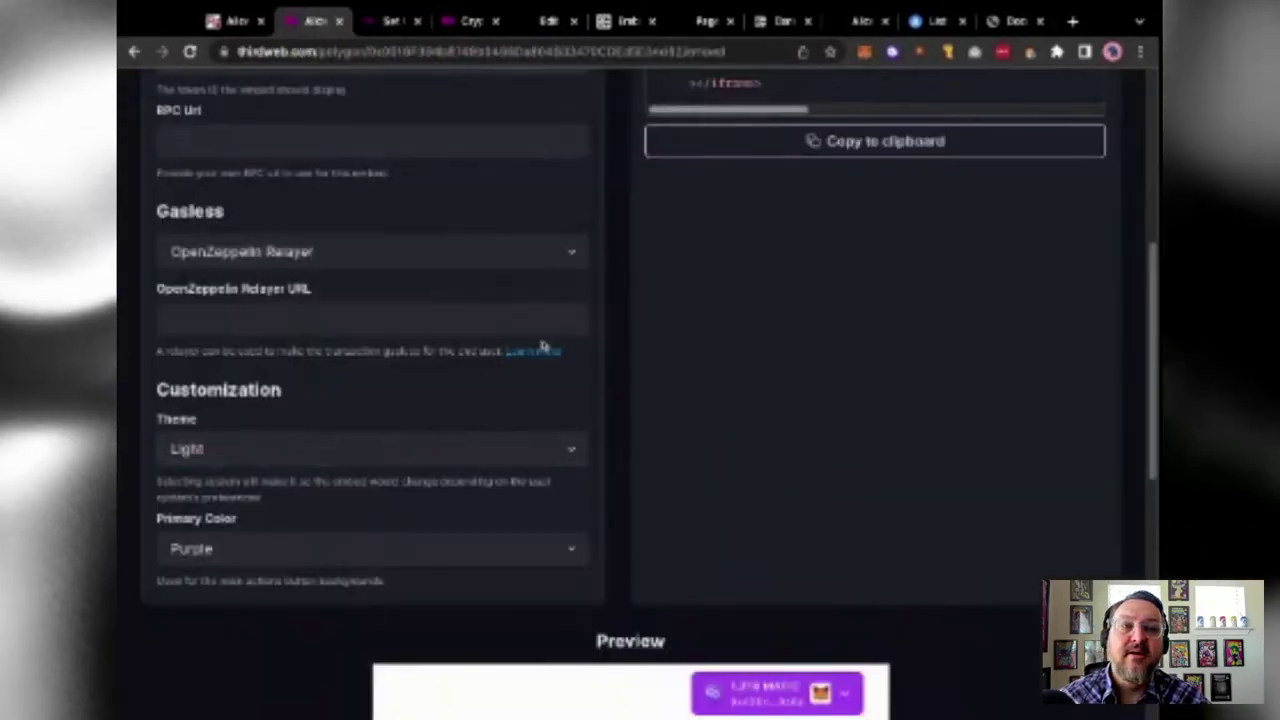
left_click(443, 251)
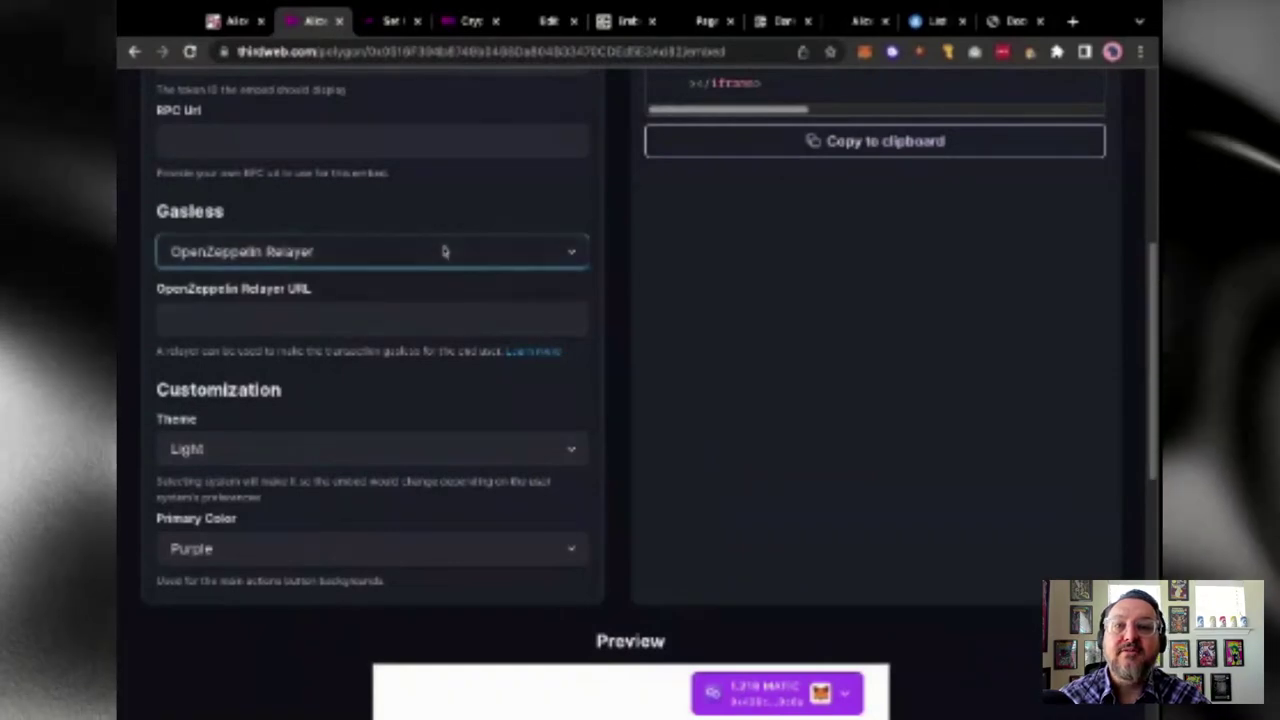
left_click(592, 338)
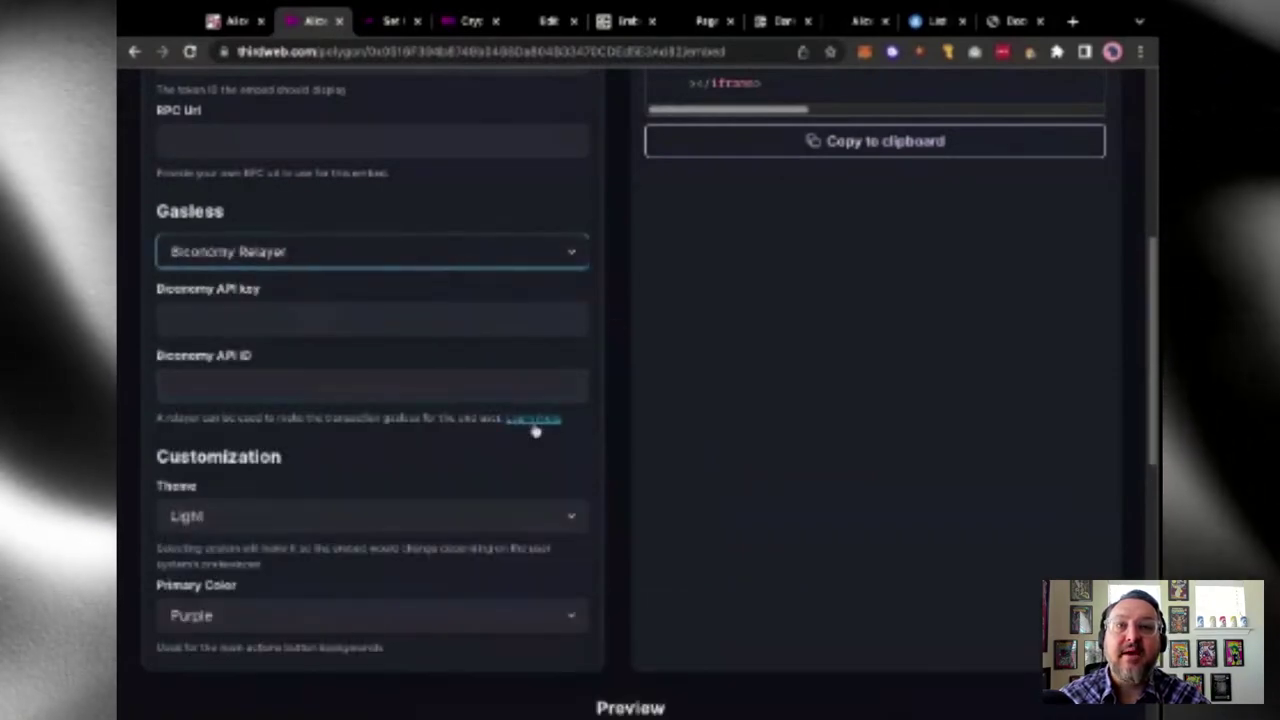
- Return to the thirdweb gasless transactions guide and select its web address
left_click(397, 28)
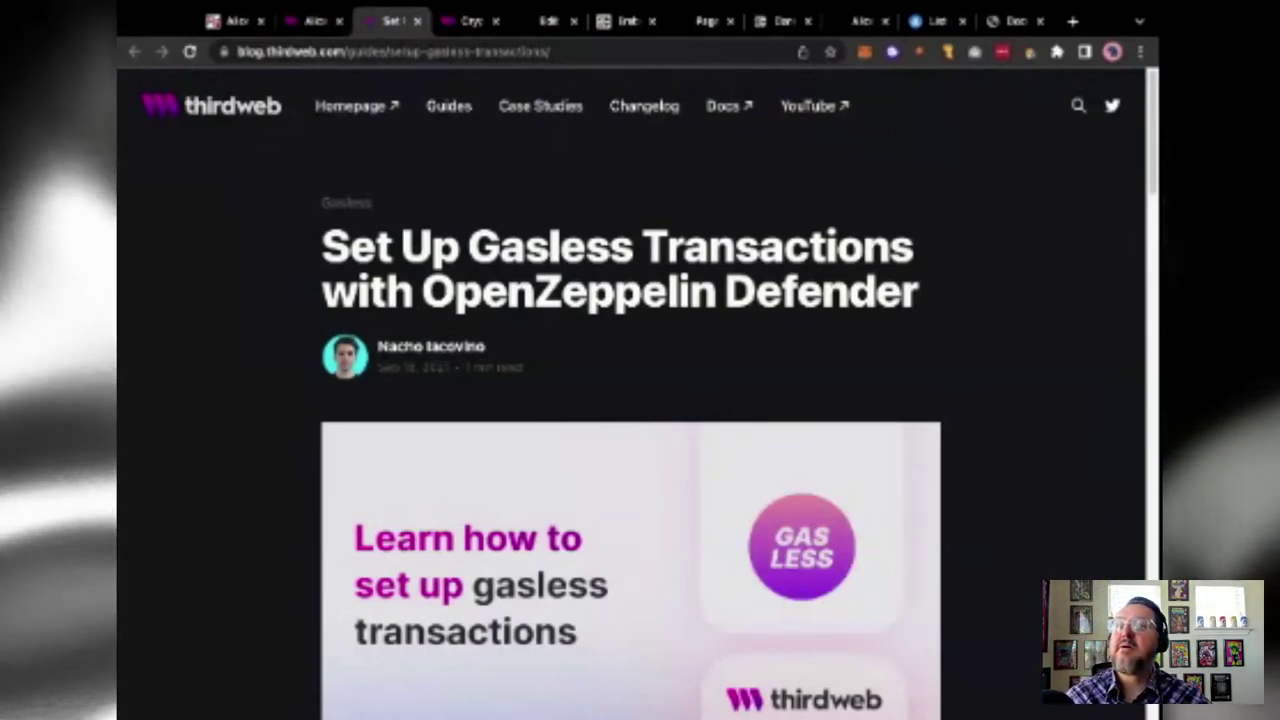
left_click(410, 52)
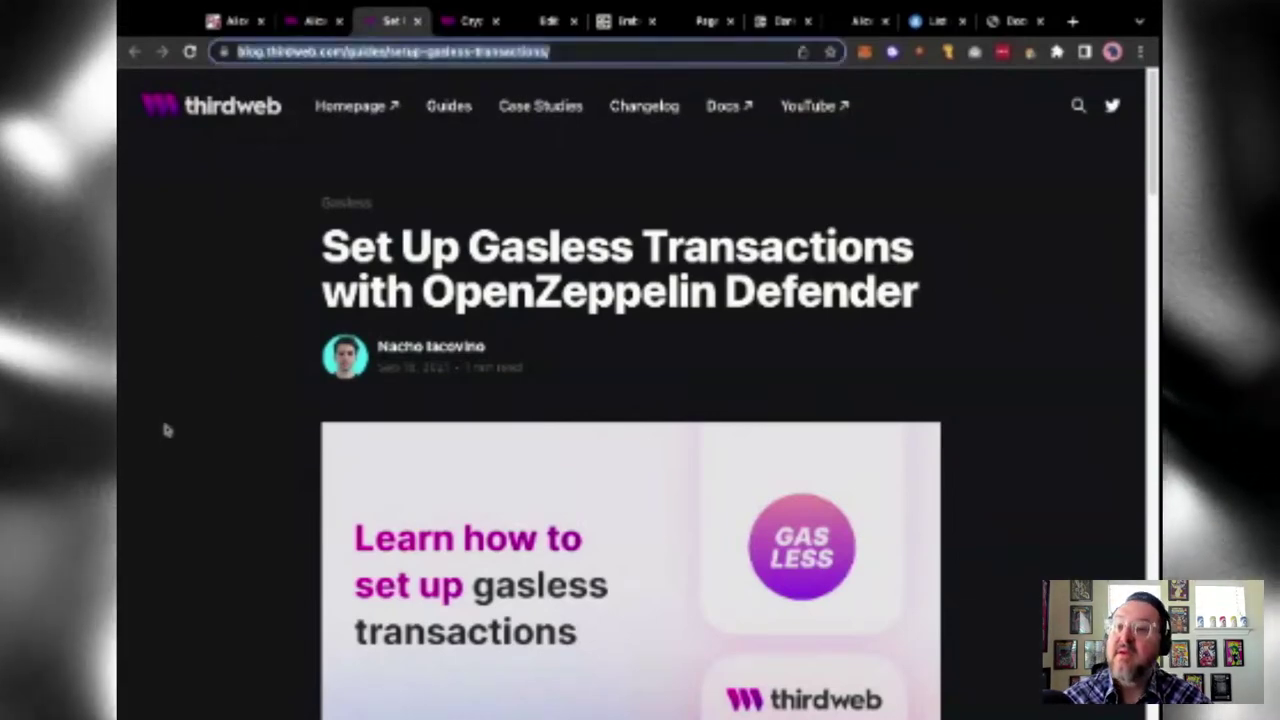